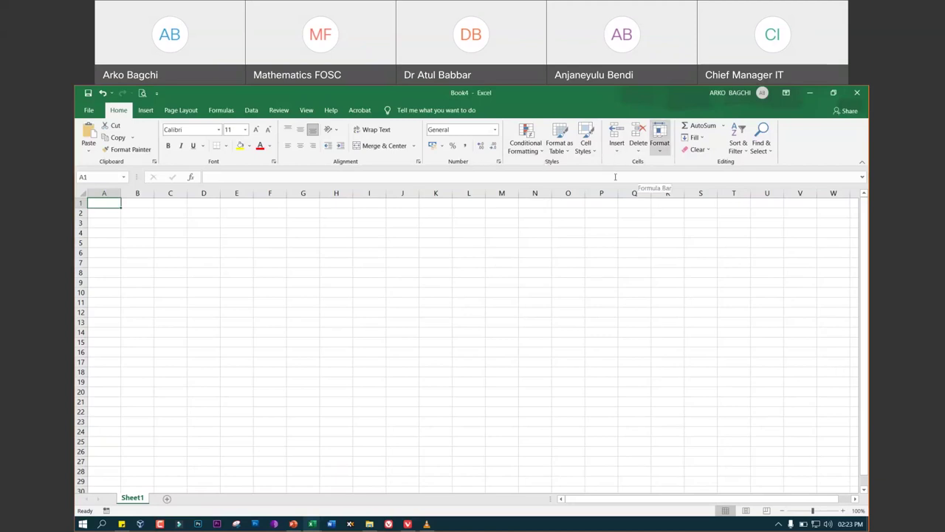
Browse the Insert and Data ribbon features, then return to Home with cell E4 selected
left_click(145, 110)
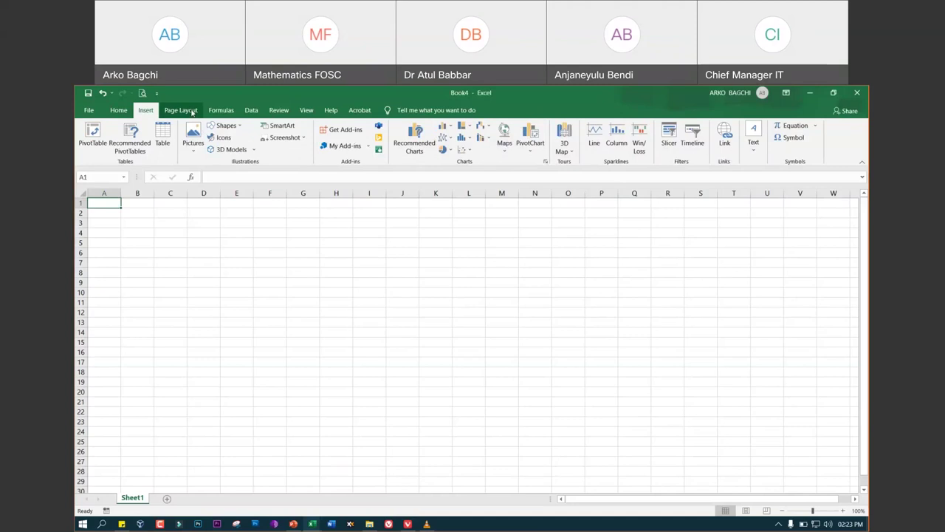
scroll(192, 112, "down", 2)
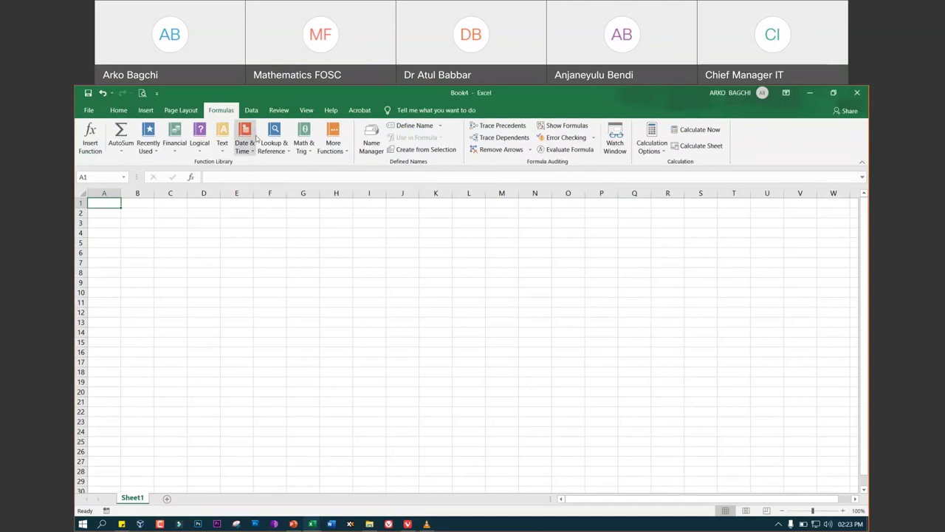
left_click(251, 110)
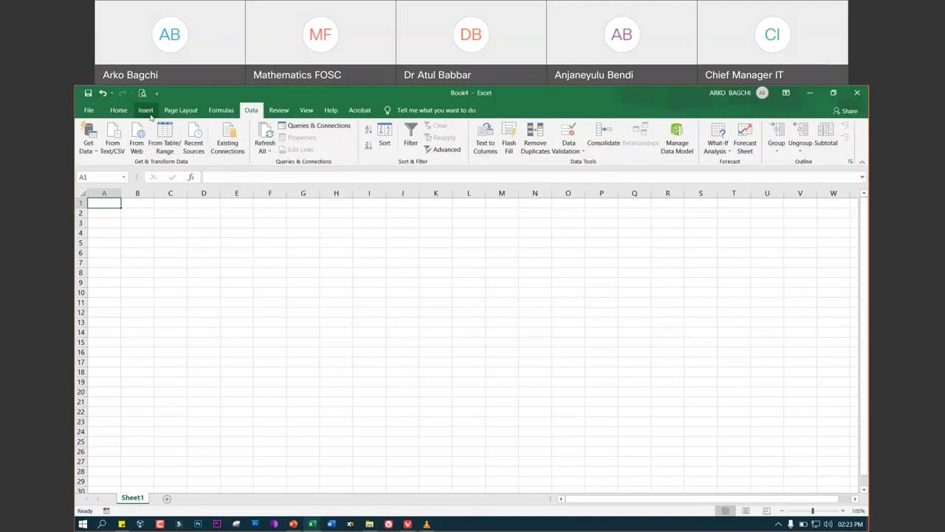
left_click(119, 110)
left_click(223, 232)
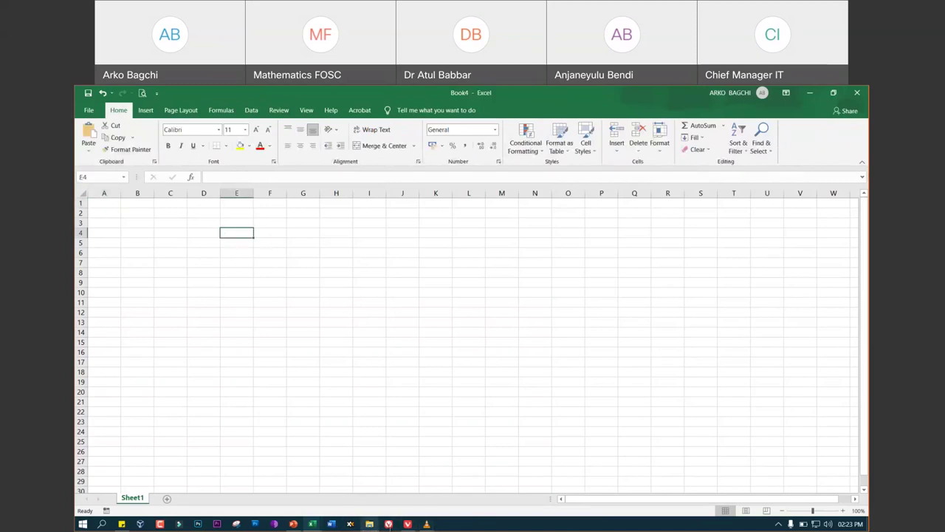
left_click(294, 523)
left_click(312, 523)
Enter 12, 34, 56 and 56 into cells E4 through E7
type("12")
key("Return")
type("34")
key("Return")
type("56")
key("Return")
key("Return")
left_click(243, 263)
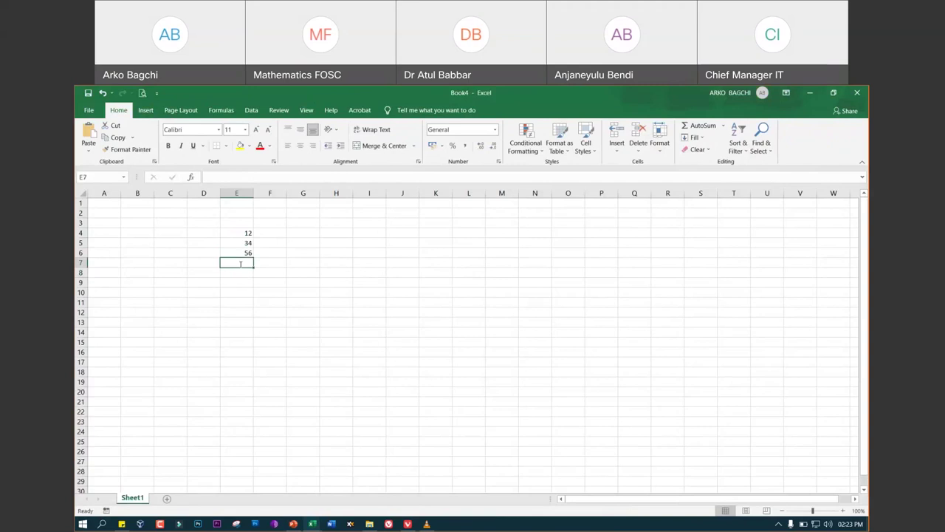
type("56")
key("Return")
Highlight the numbers in E4:E7, then pick cell F4 for a total
left_click(299, 263)
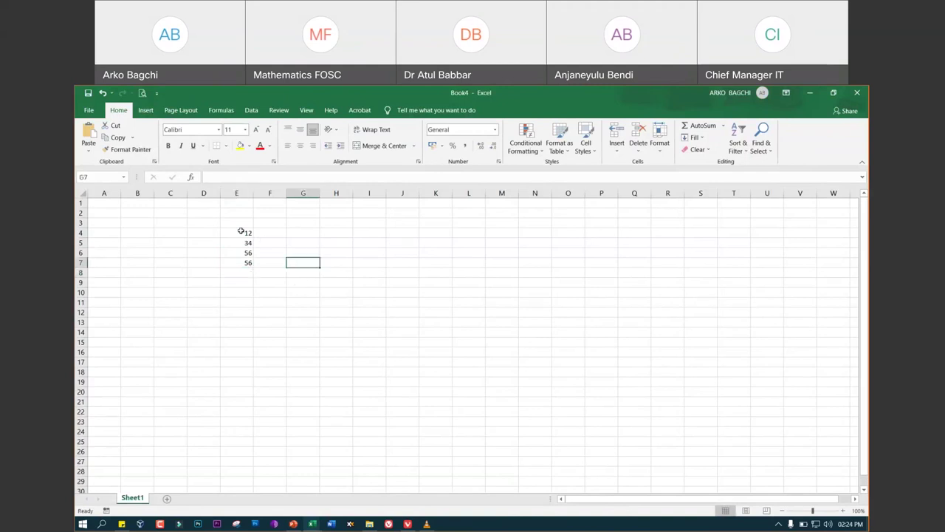
left_click(241, 231)
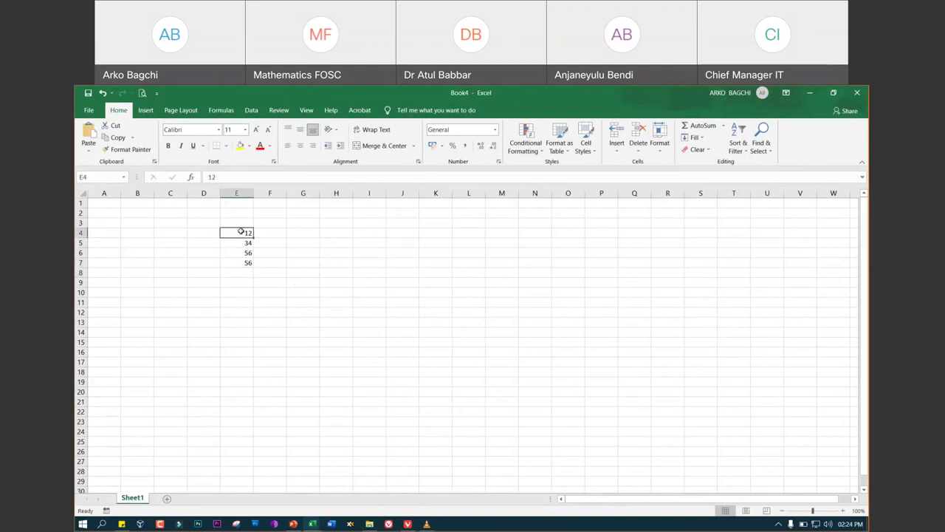
left_click_drag(240, 231, 243, 263)
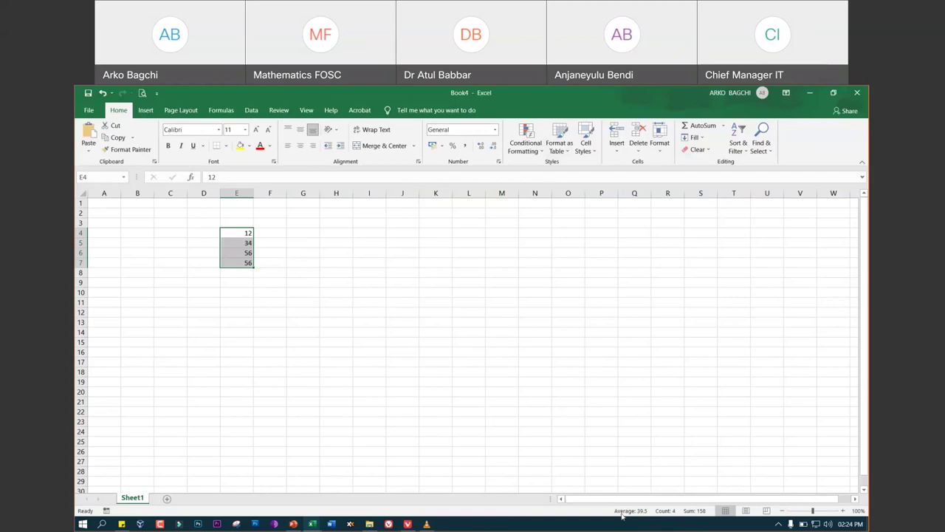
left_click(273, 241)
left_click(276, 233)
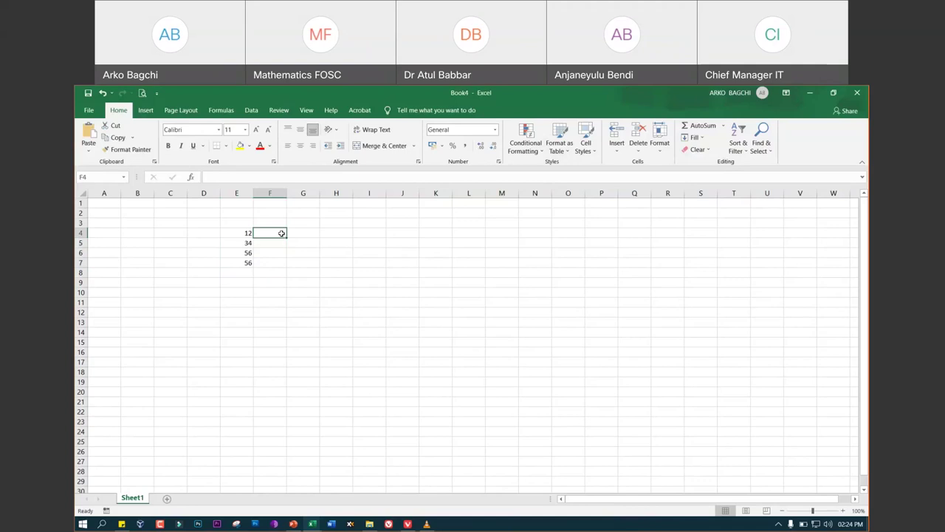
Enter =SUM(E4:E5) in F4 to get 46, then delete it from F4
type("=")
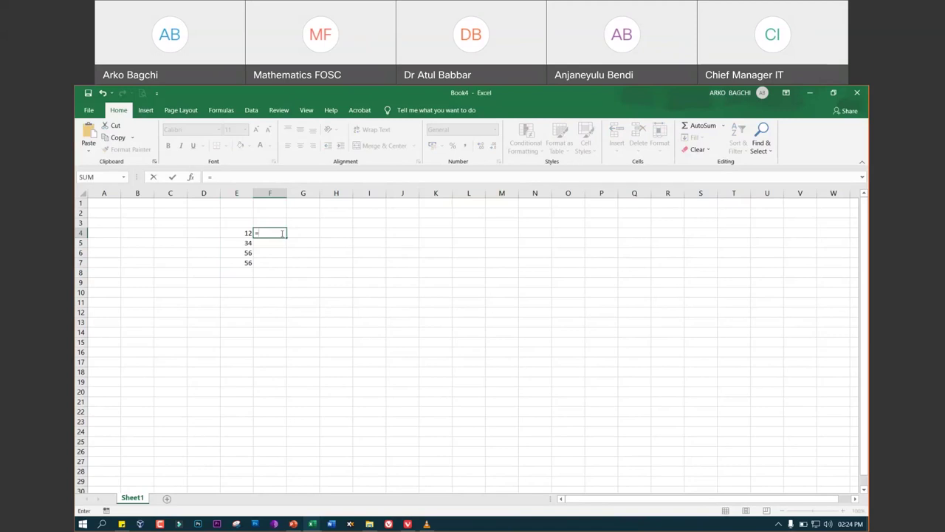
type("sum")
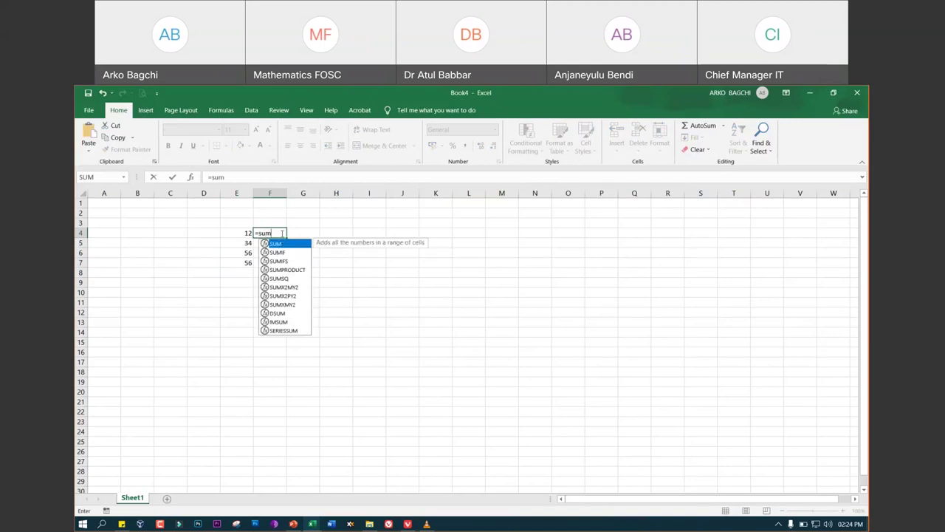
type("(")
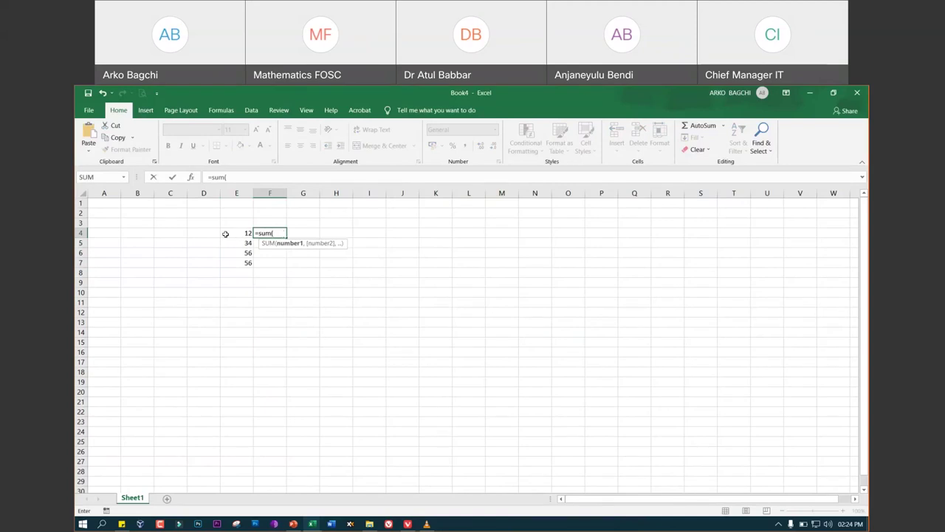
left_click(232, 234)
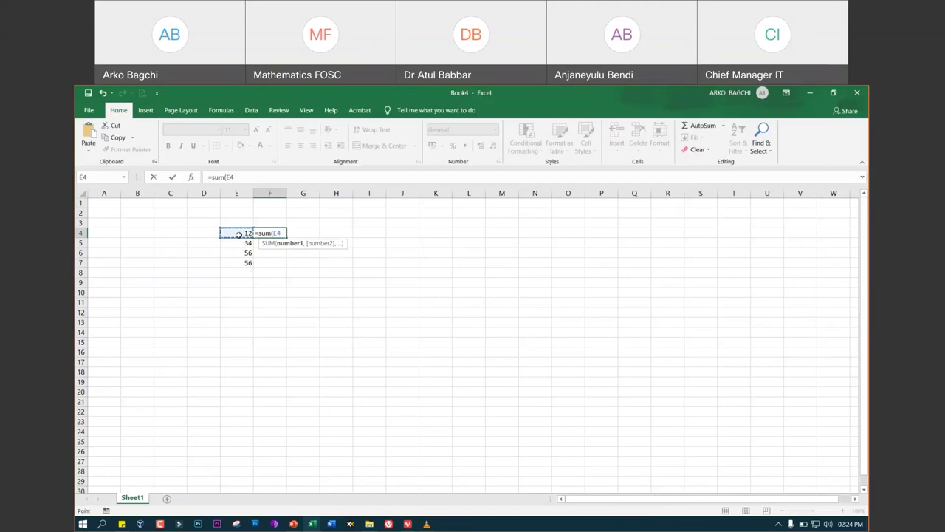
left_click_drag(239, 234, 242, 244)
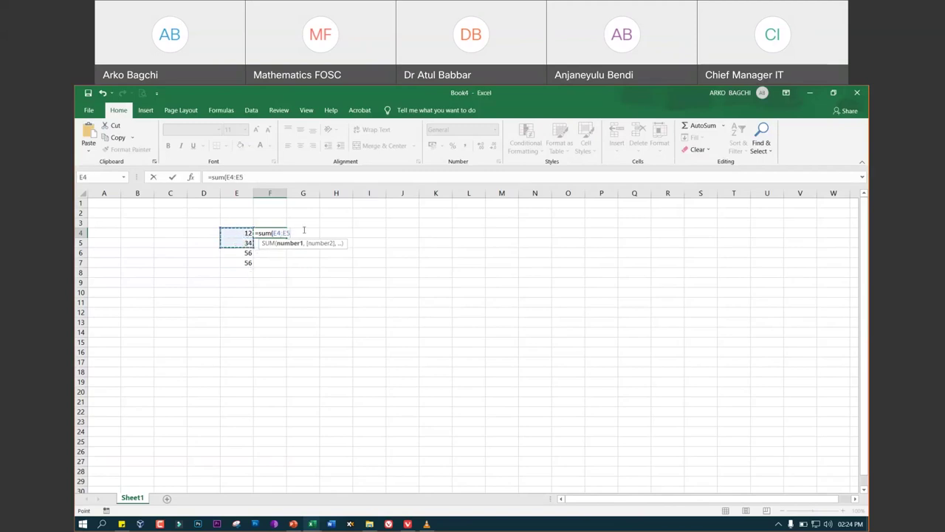
type(")")
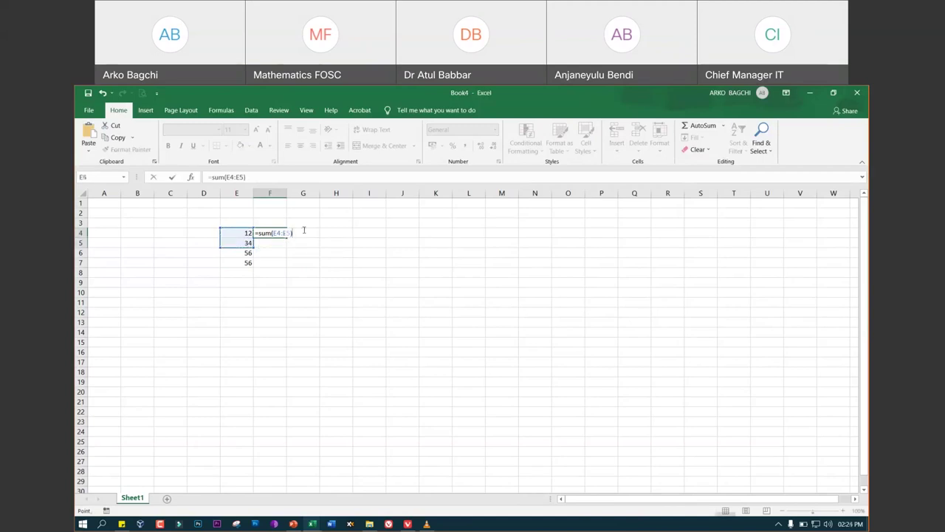
key("Return")
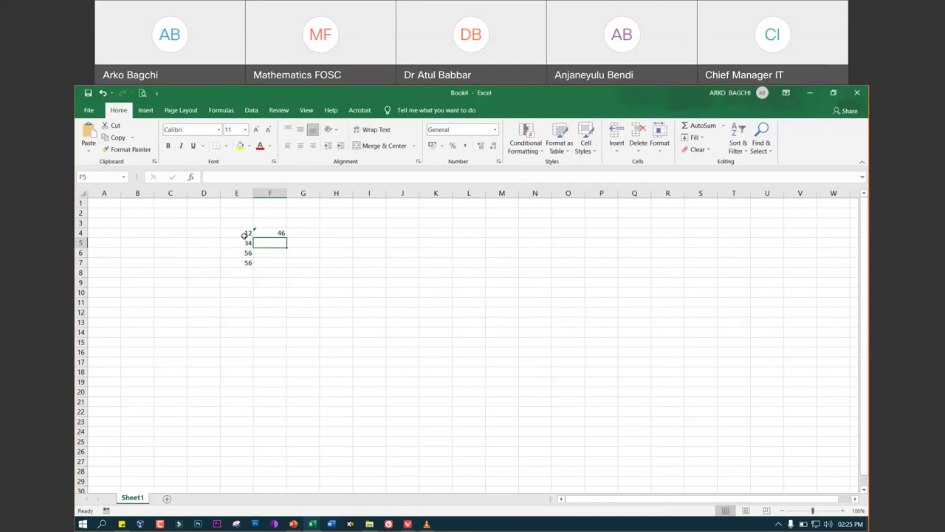
left_click(271, 232)
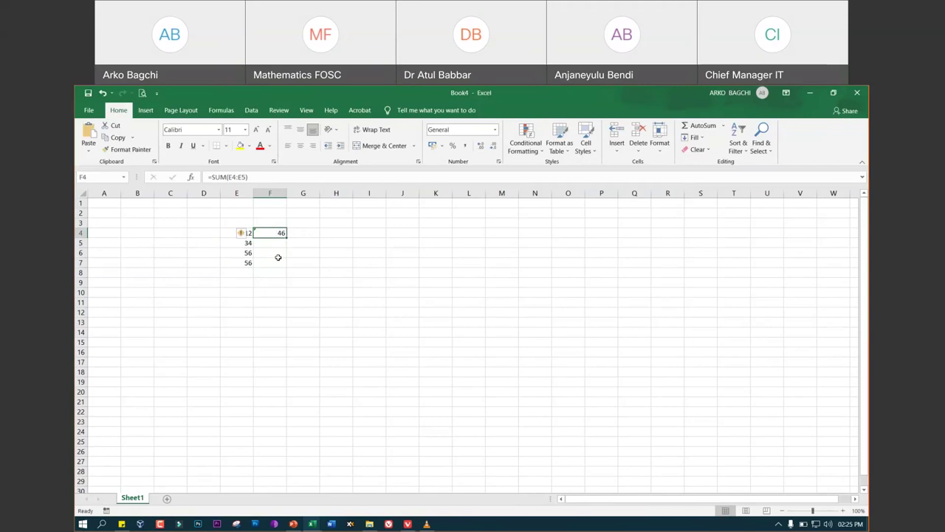
key("Delete")
left_click(293, 523)
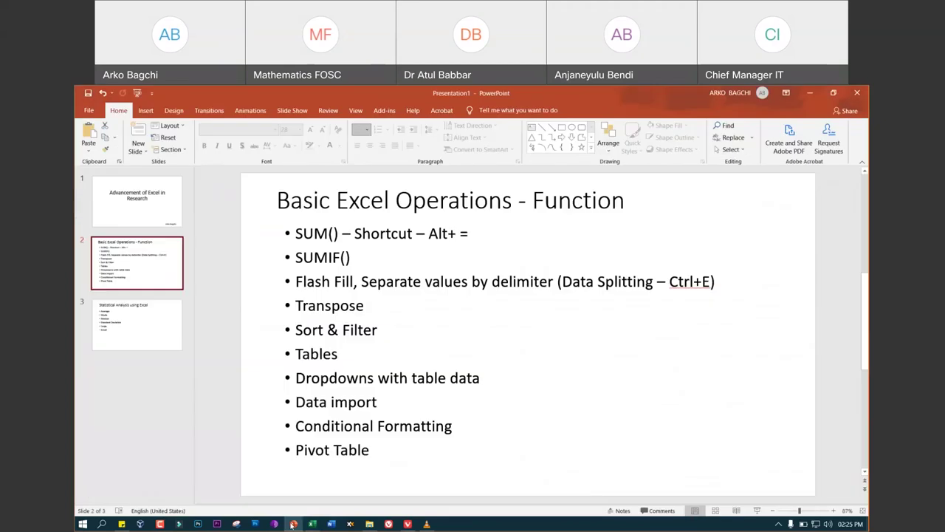
left_click(312, 523)
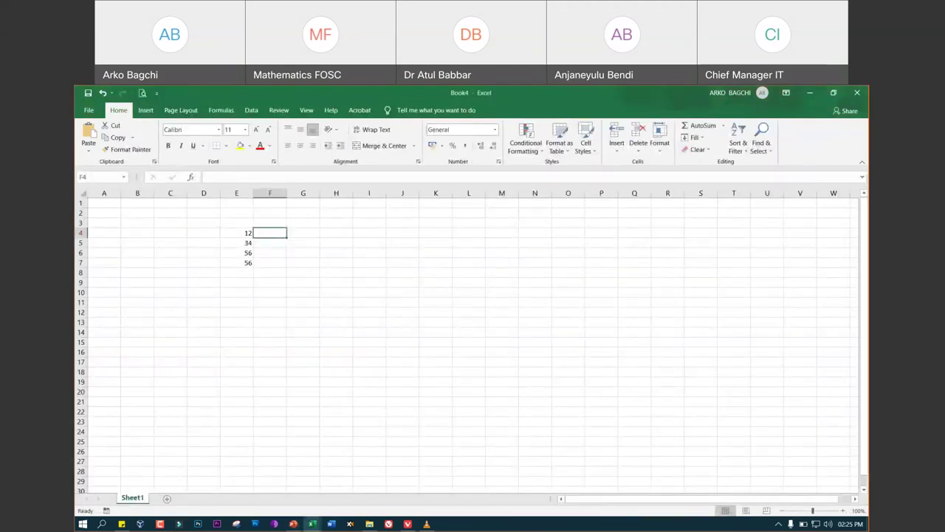
left_click(295, 526)
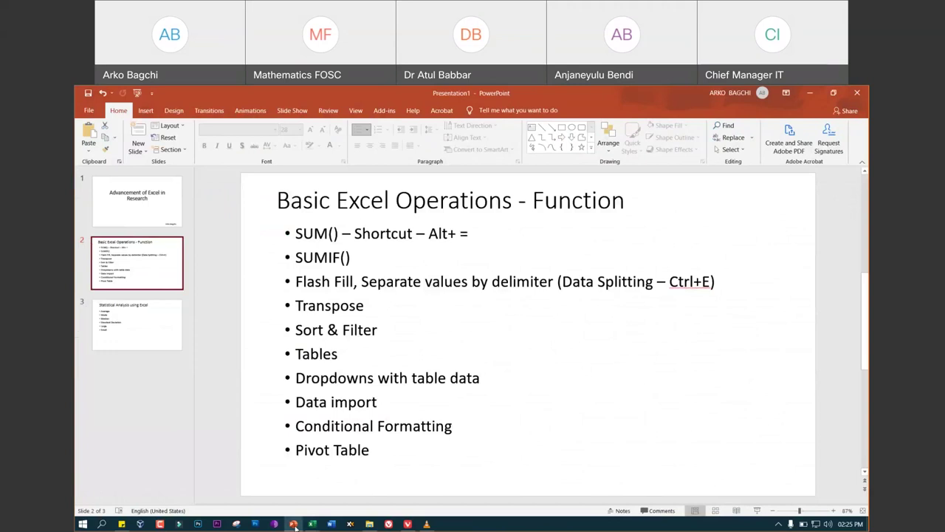
left_click(294, 526)
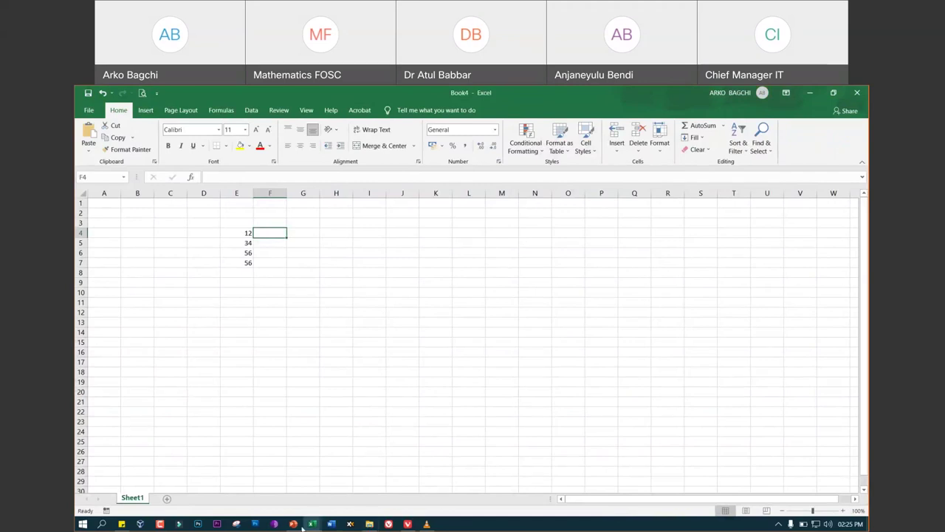
Enter 34 in C4 and 56 in D4 after an aborted AutoSum in F4
left_click(293, 524)
left_click(293, 525)
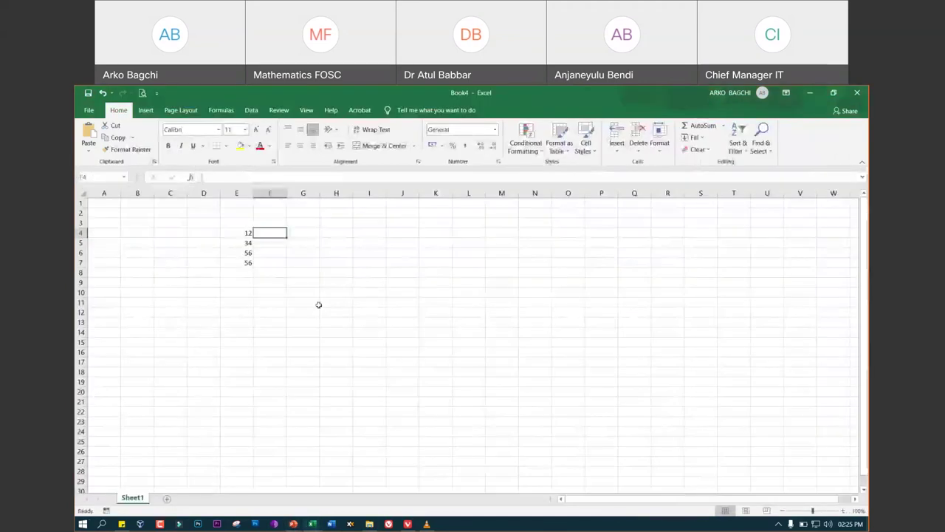
key("alt+equal")
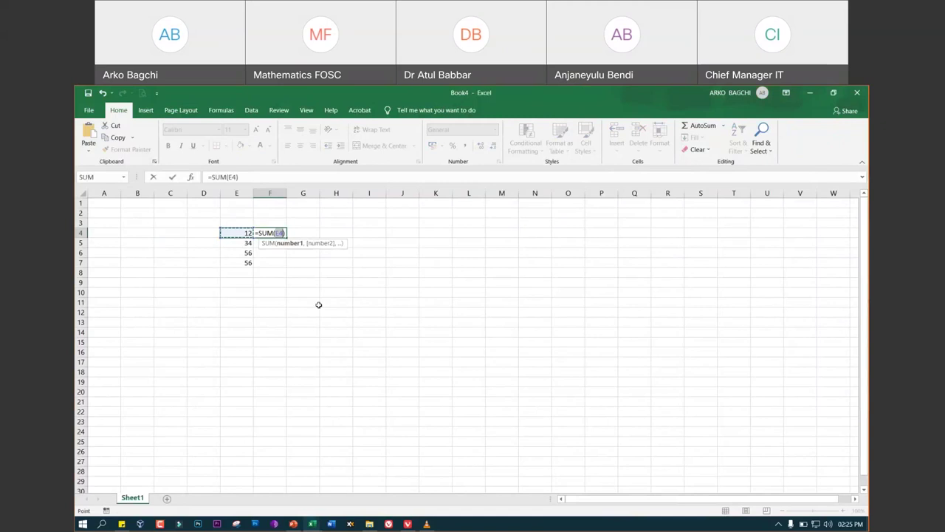
left_click(318, 304)
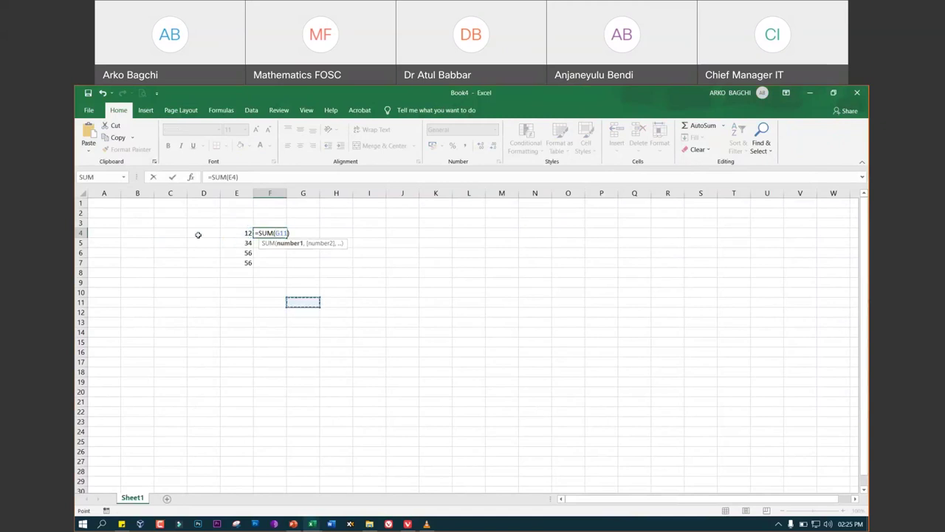
left_click(167, 232)
type("34")
left_click(184, 232)
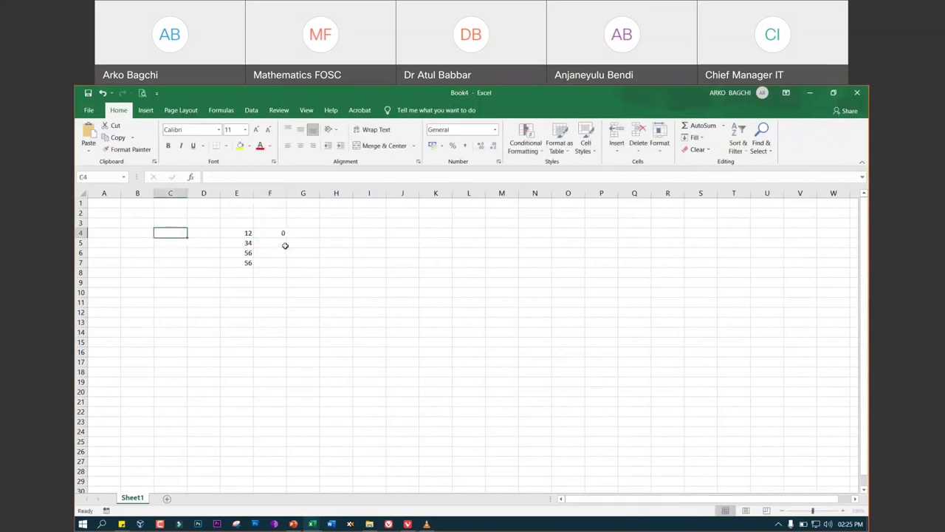
type("34")
left_click(207, 231)
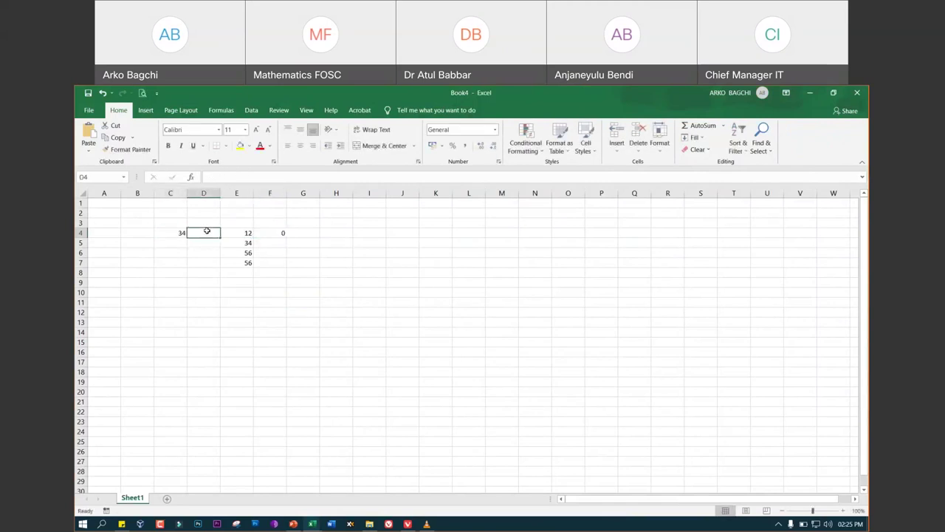
type("56")
key("Tab")
key("Tab")
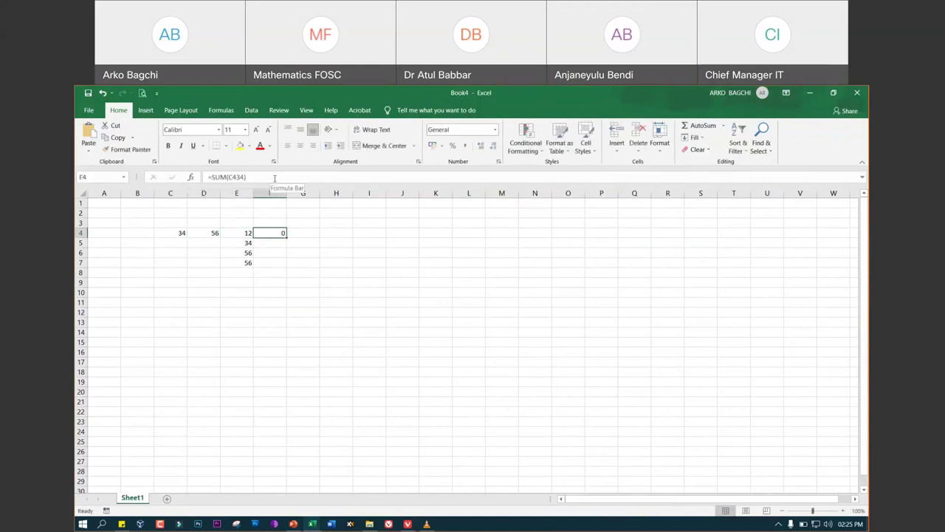
Replace F4 with an AutoSum of C4:E4 totalling 102
key("Delete")
key("alt")
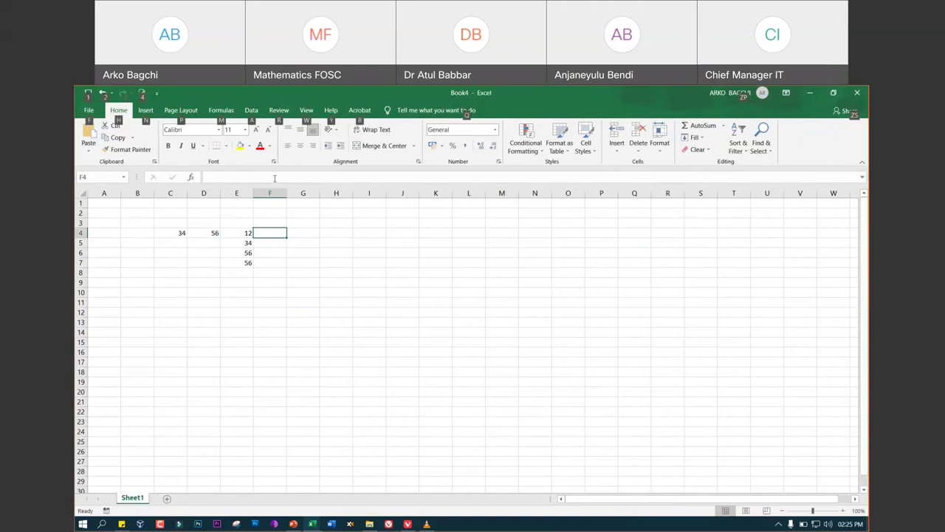
key("alt+equal")
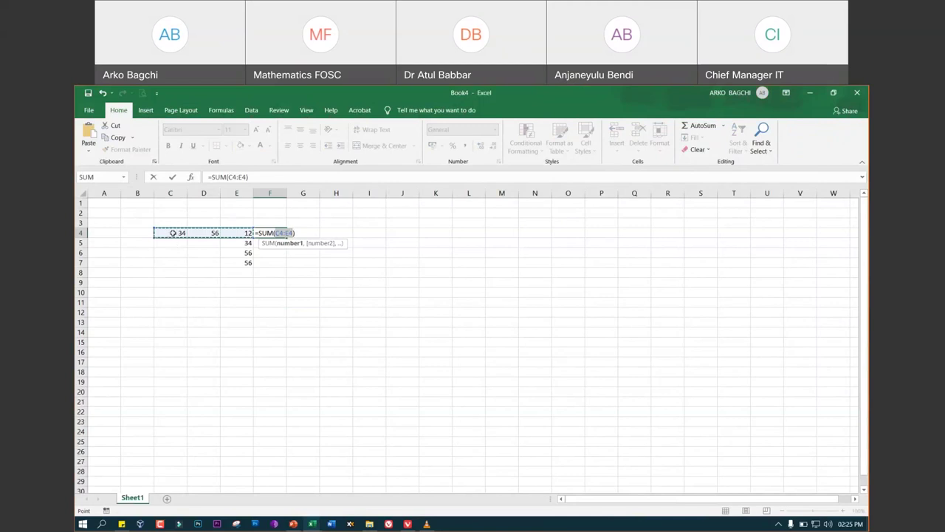
key("Return")
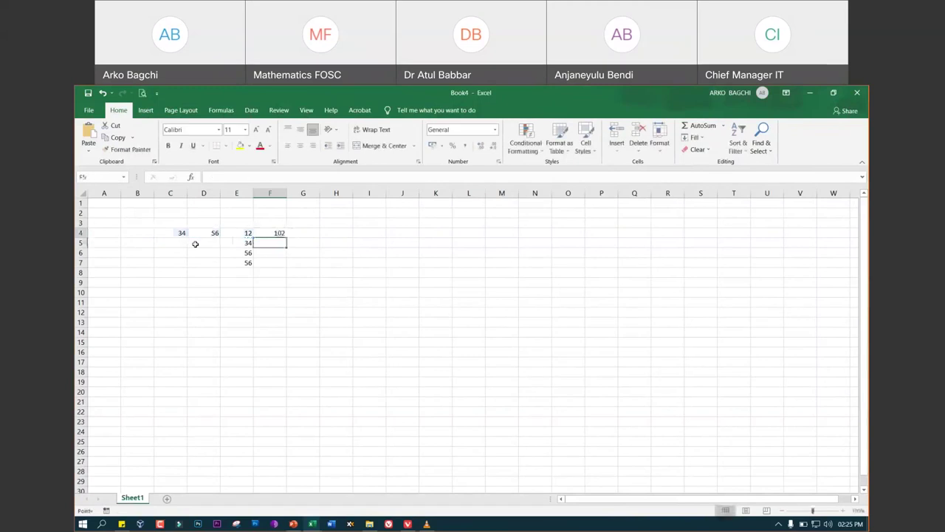
Fill C5:D6 with 45, 56, 67 and 89
left_click(178, 243)
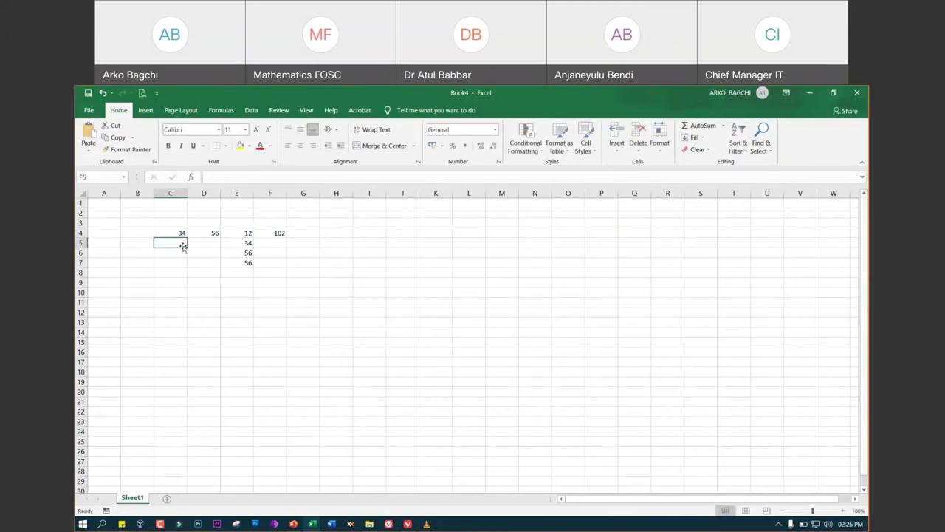
type("45")
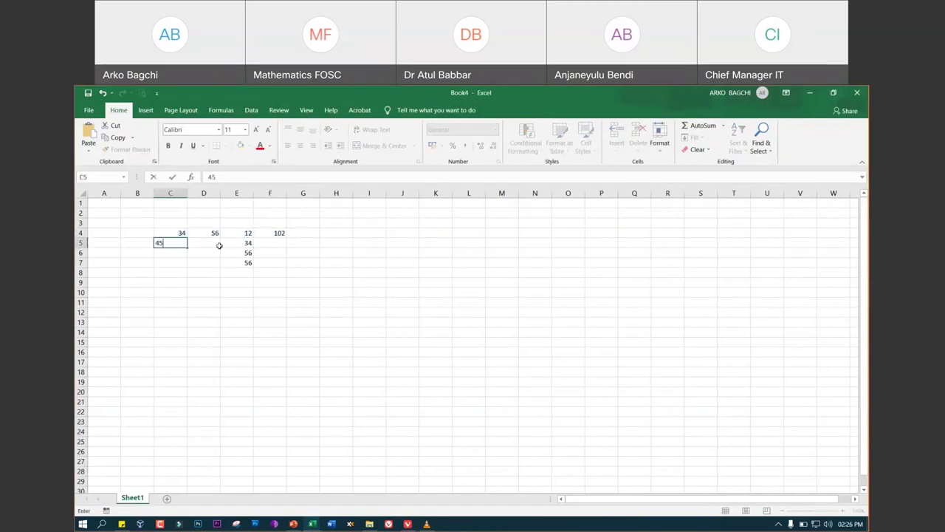
key("Tab")
type("56")
key("Tab")
left_click(173, 257)
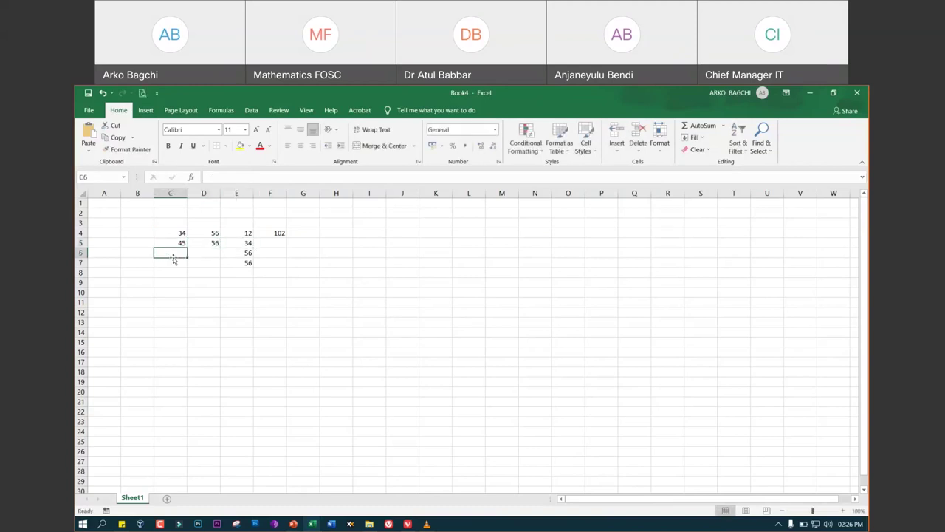
type("67")
left_click(209, 252)
type("89")
key("Tab")
Copy F4's sum formula down to F6, giving row totals 135 and 212
left_click(291, 234)
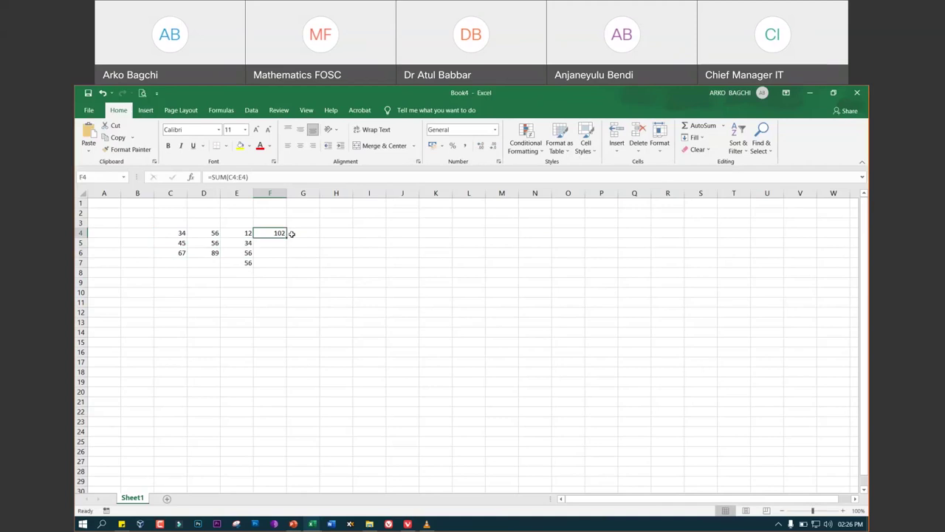
left_click_drag(286, 237, 278, 258)
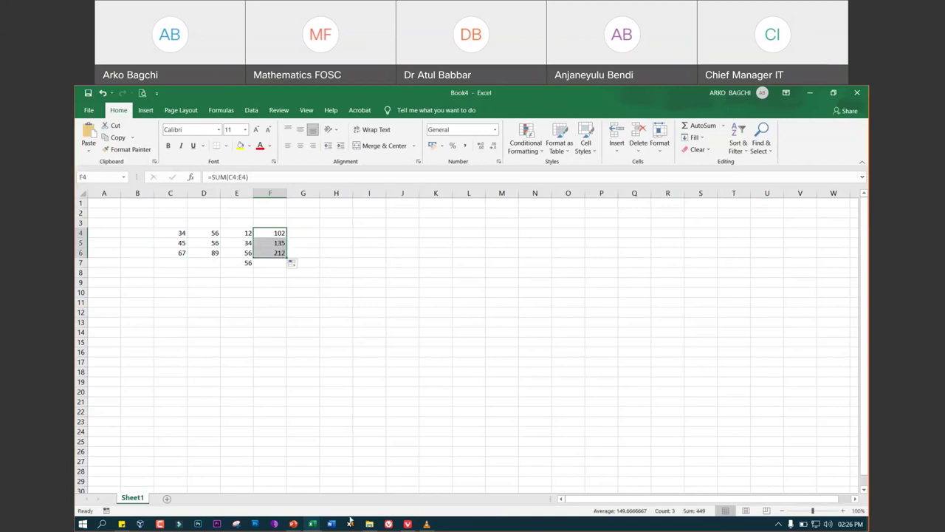
left_click(293, 524)
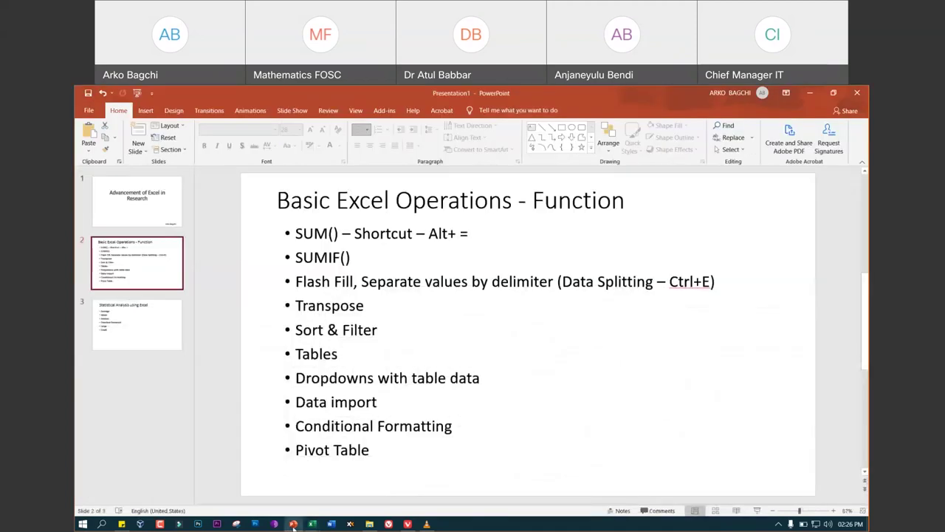
left_click(293, 524)
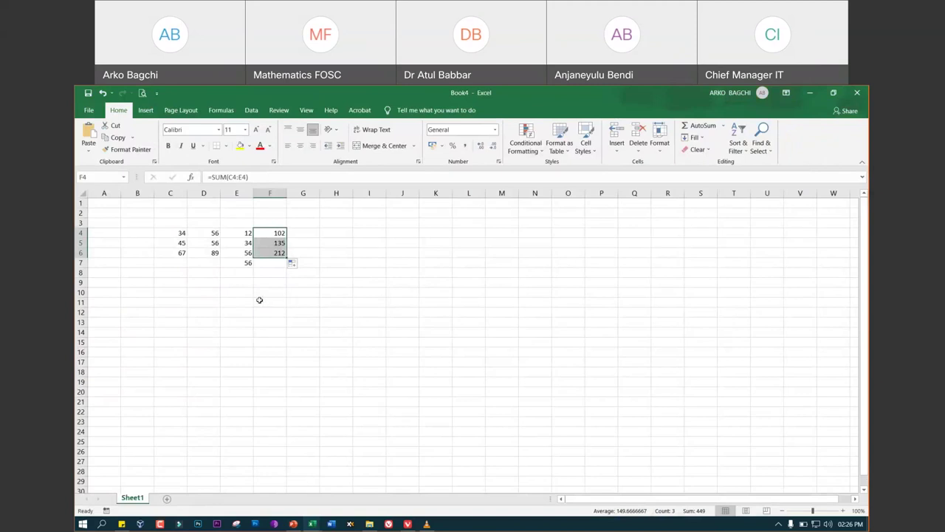
Add 56 in E8 and 67 in E9
left_click(238, 271)
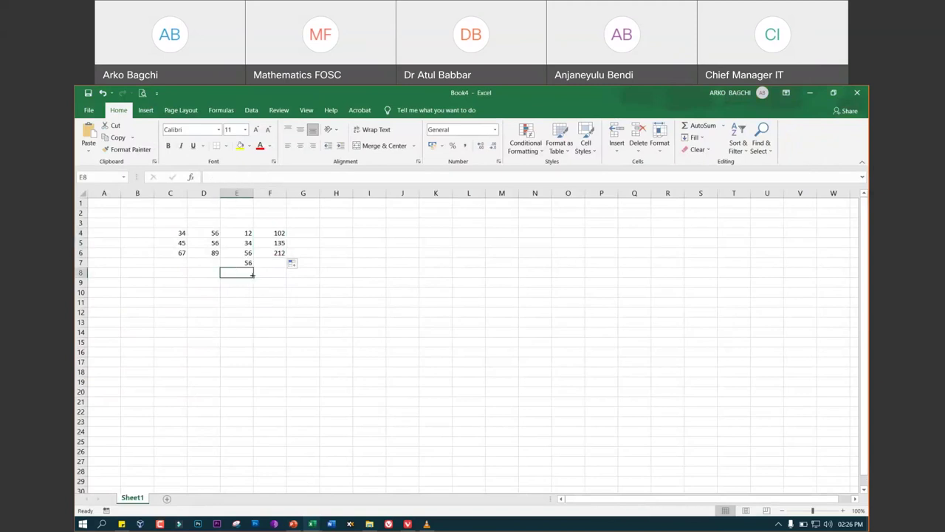
type("56")
key("Return")
type("67")
key("Return")
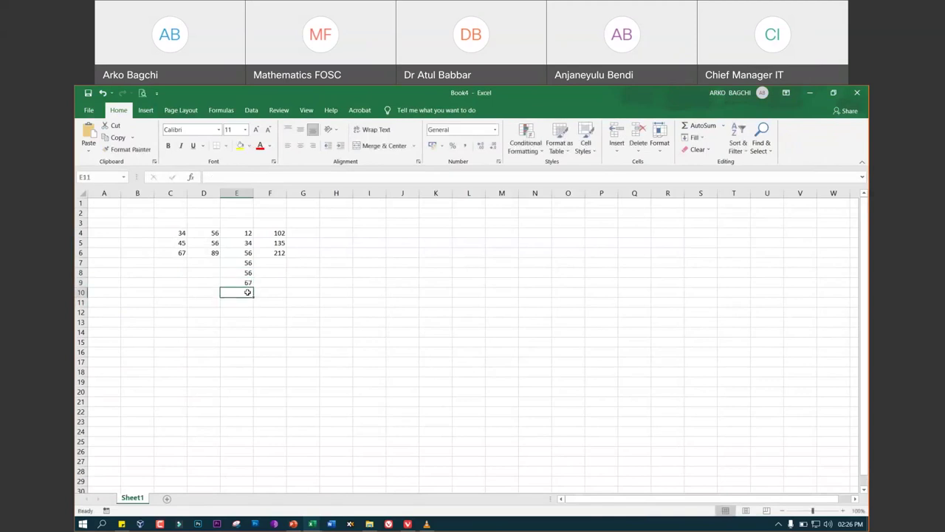
Type a SUMIF in E10 over E4:E9 with criterion "56"
type("=")
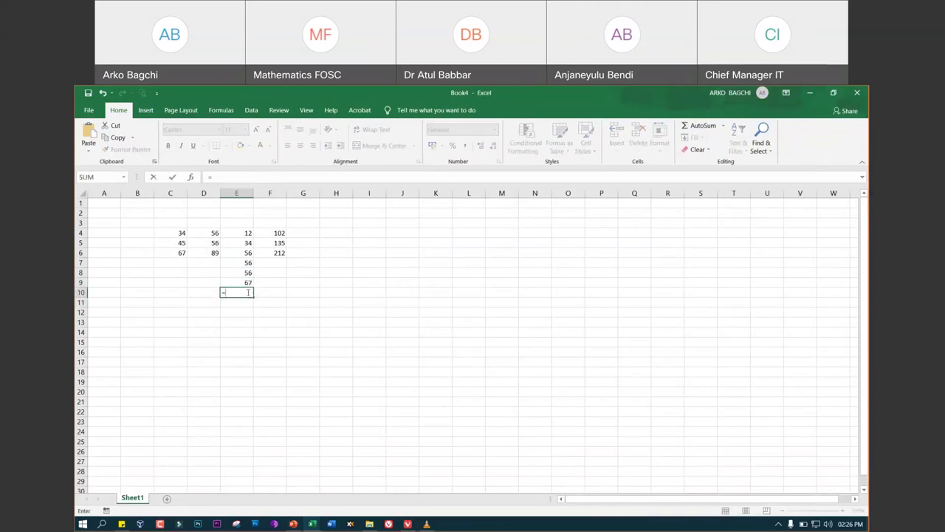
type("sumi")
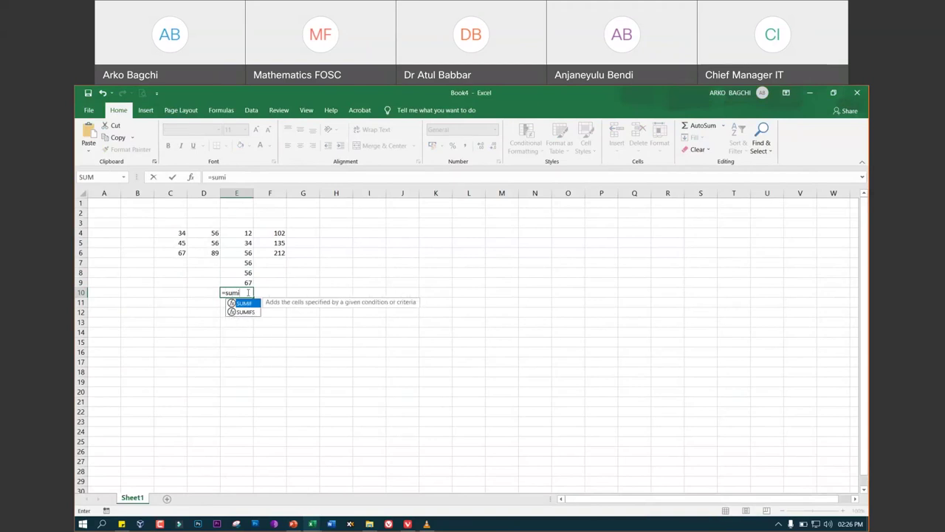
type("f")
type("(")
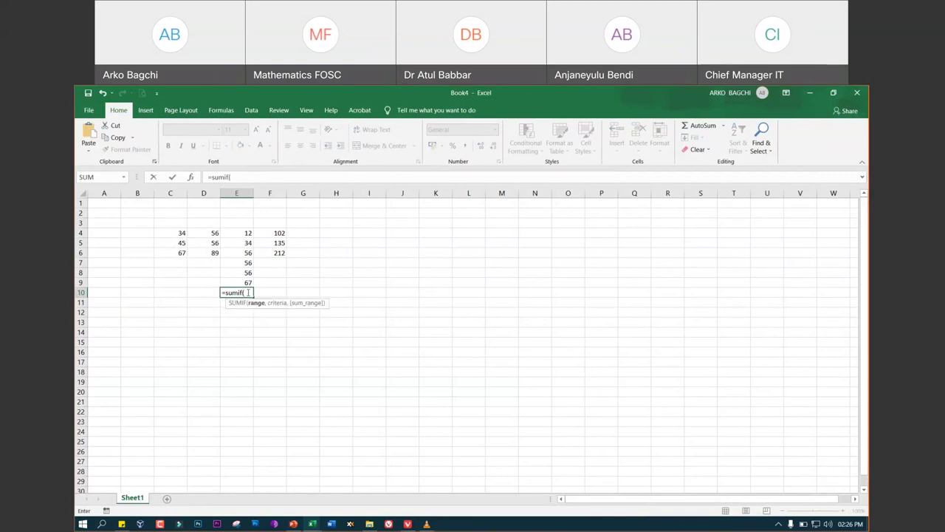
left_click(245, 233)
left_click_drag(243, 235, 247, 283)
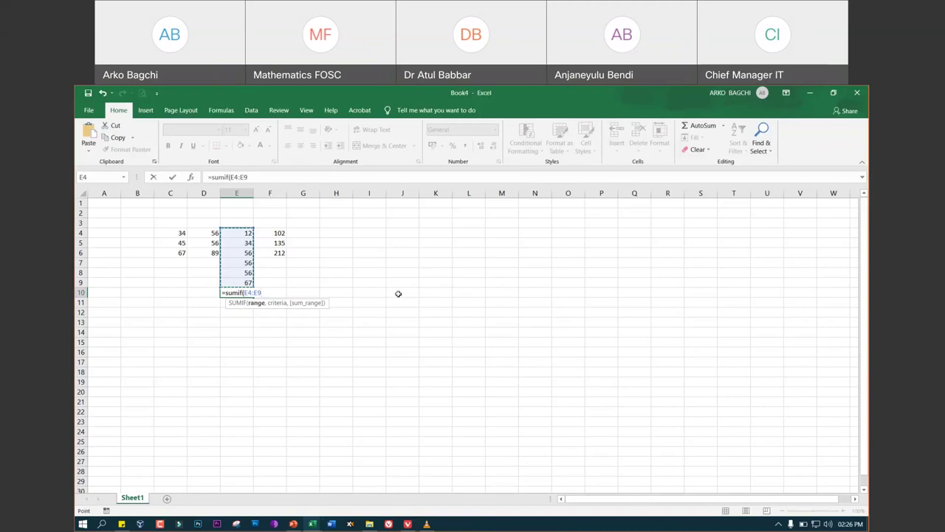
type("\"")
type("56")
key("BackSpace")
key("BackSpace")
key("BackSpace")
type(",\"56")
type("\",")
type("0)")
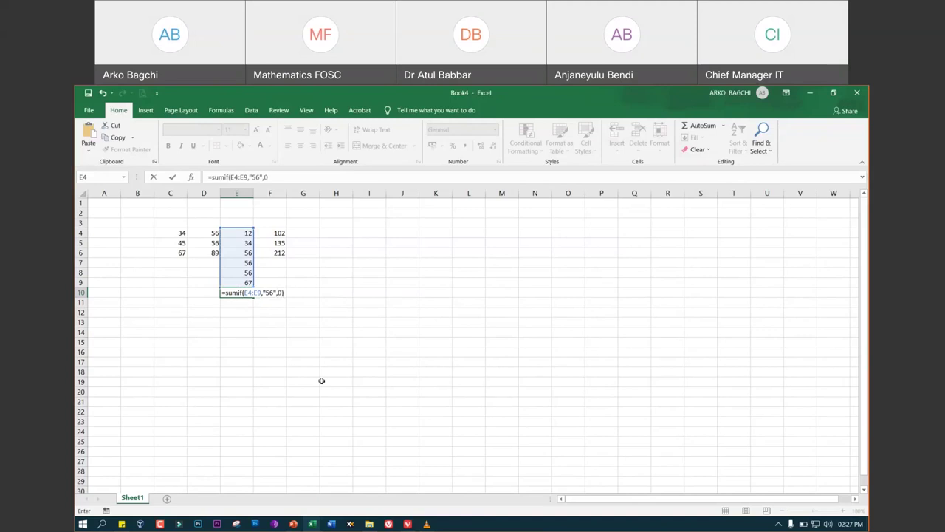
key("Return")
key("Return")
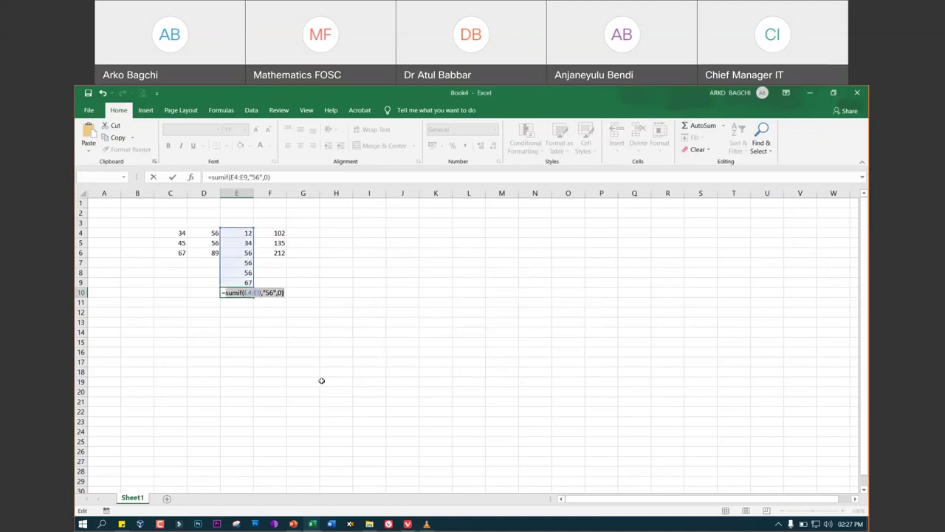
left_click(408, 525)
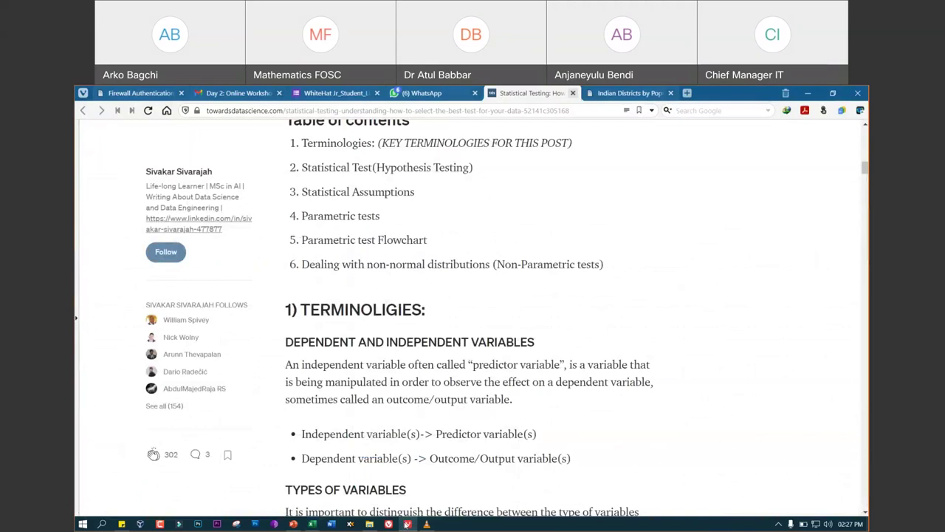
left_click(407, 524)
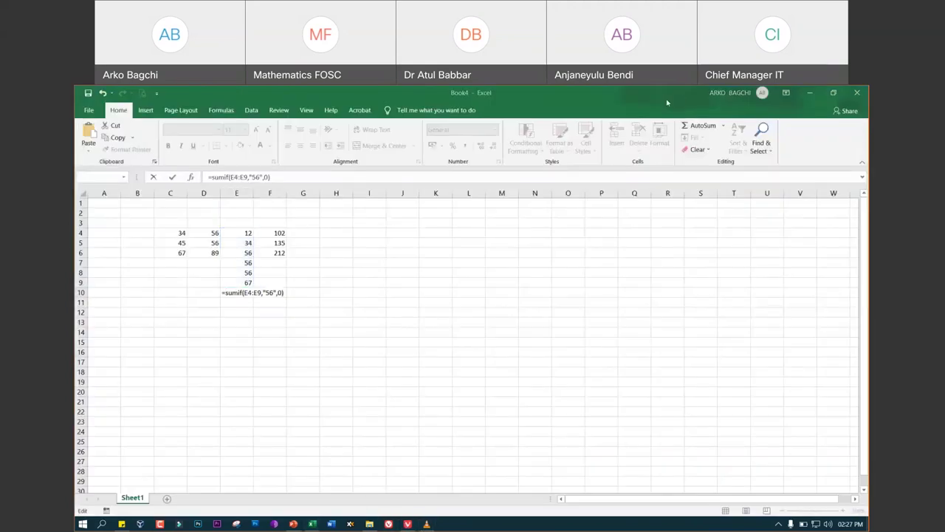
Discard the half-typed SUMIF in E10 with Esc, then select the values from E4 down
double_click(233, 292)
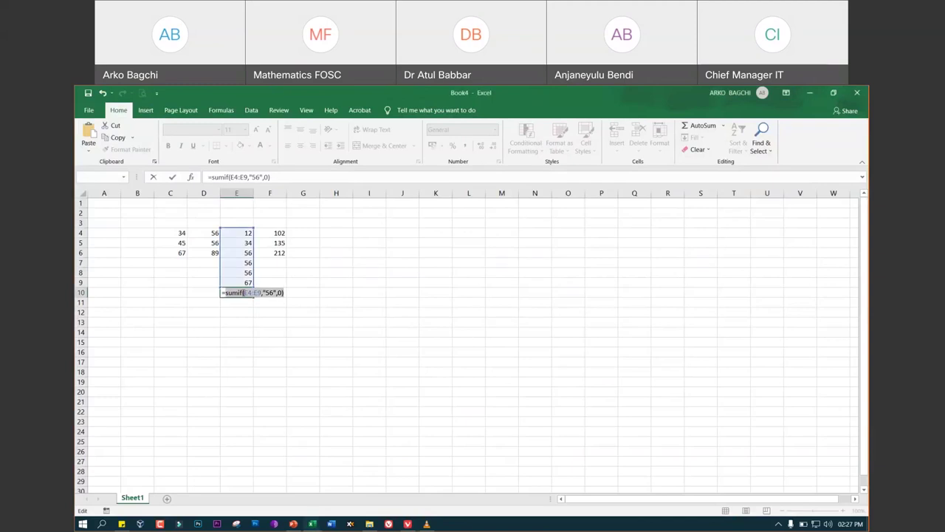
left_click(280, 293)
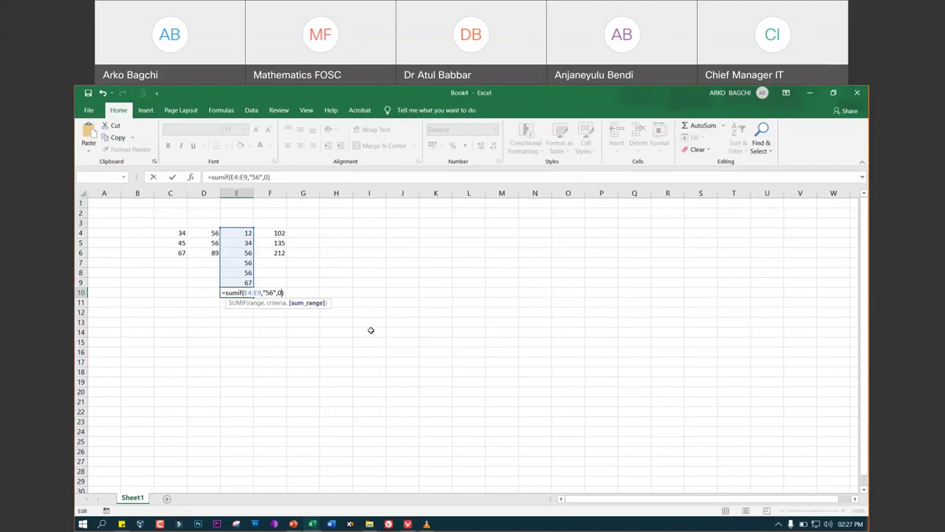
key("Escape")
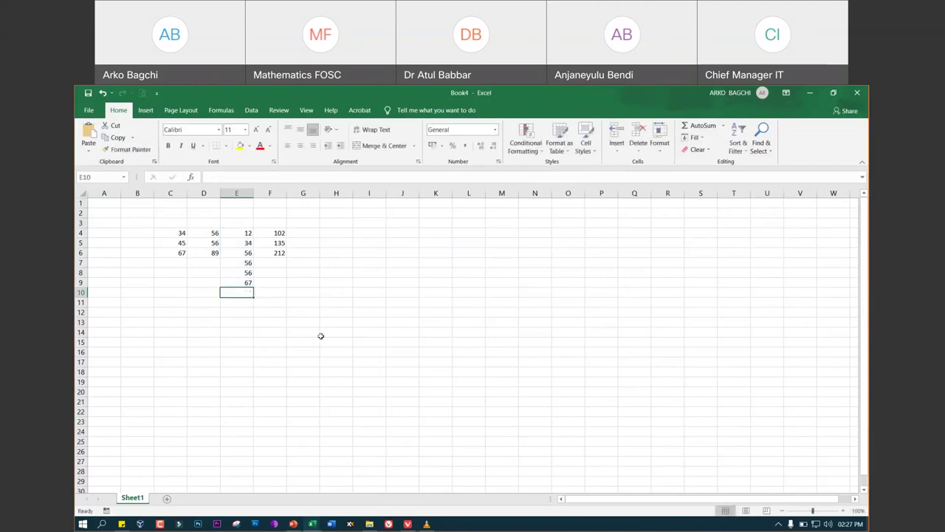
left_click(243, 253)
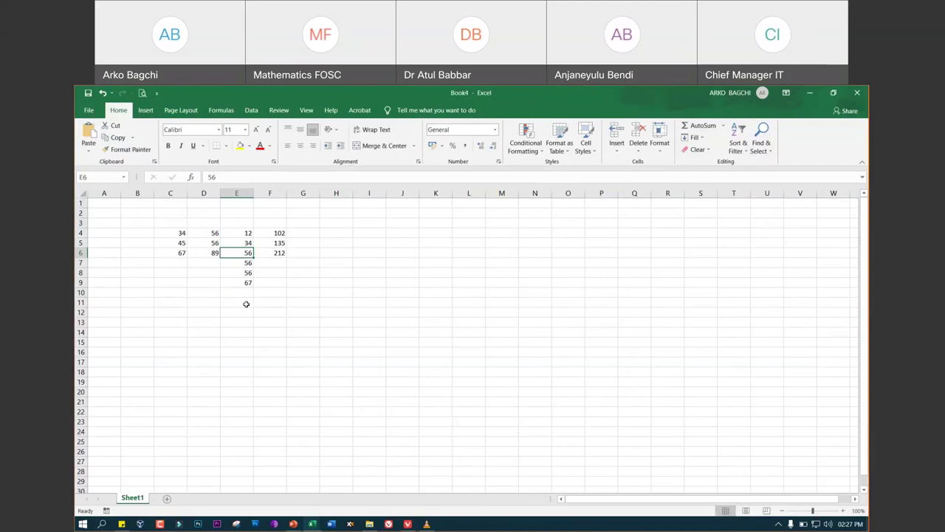
left_click_drag(246, 232, 243, 296)
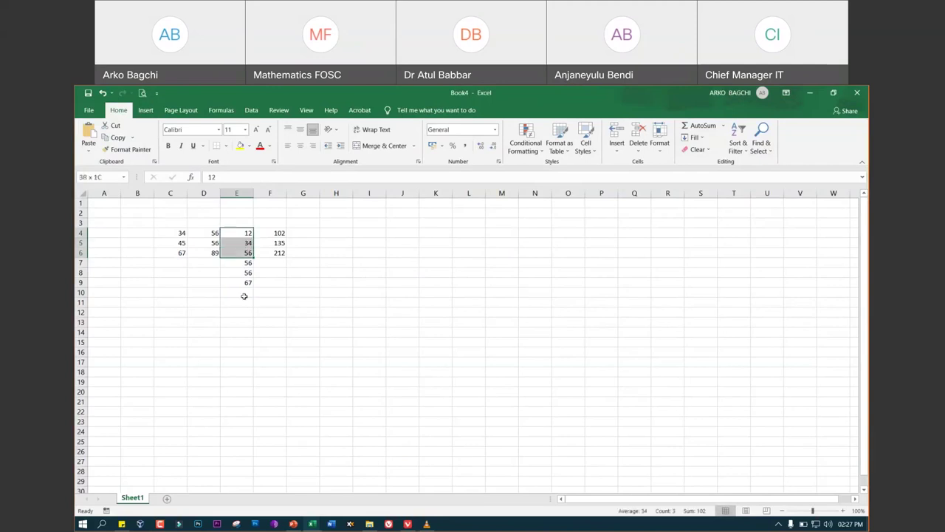
View the Basic Excel Operations slide, close a stray Word window, and open 5000 Records
left_click(294, 524)
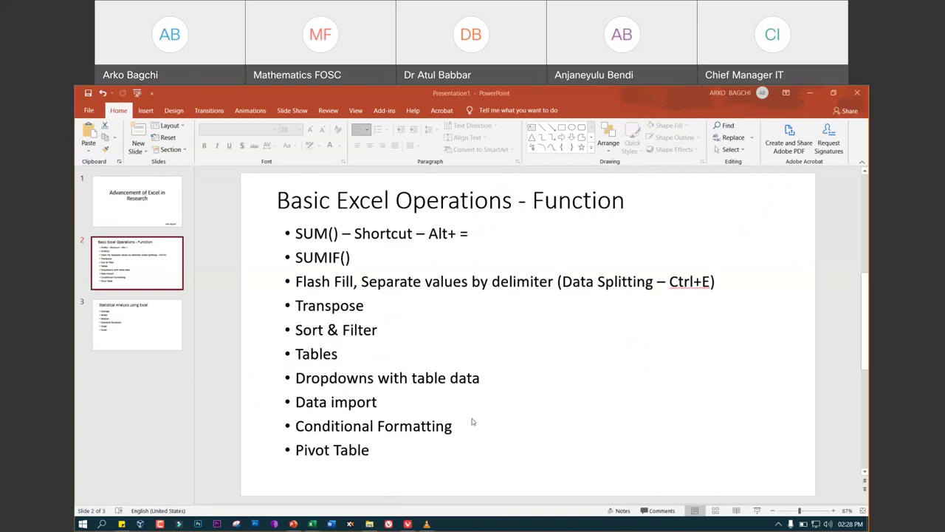
left_click(331, 524)
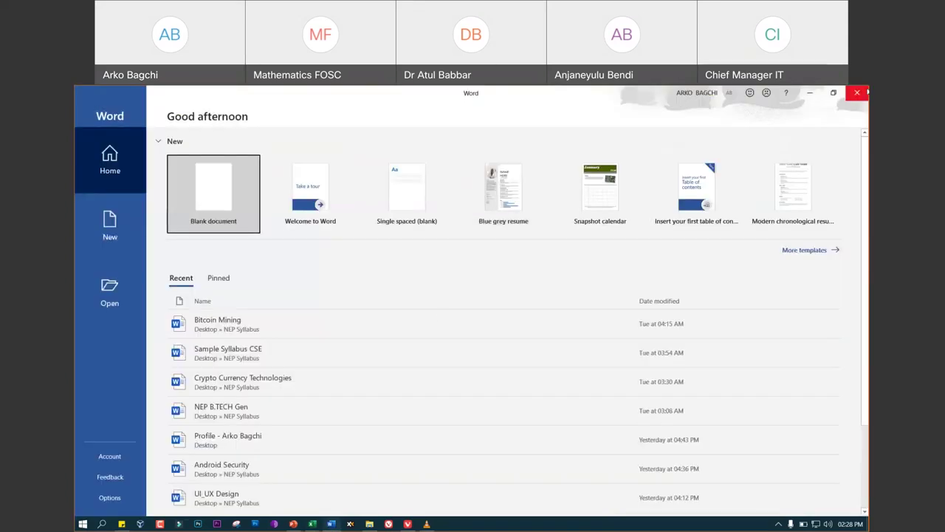
left_click(857, 93)
mouse_move(312, 524)
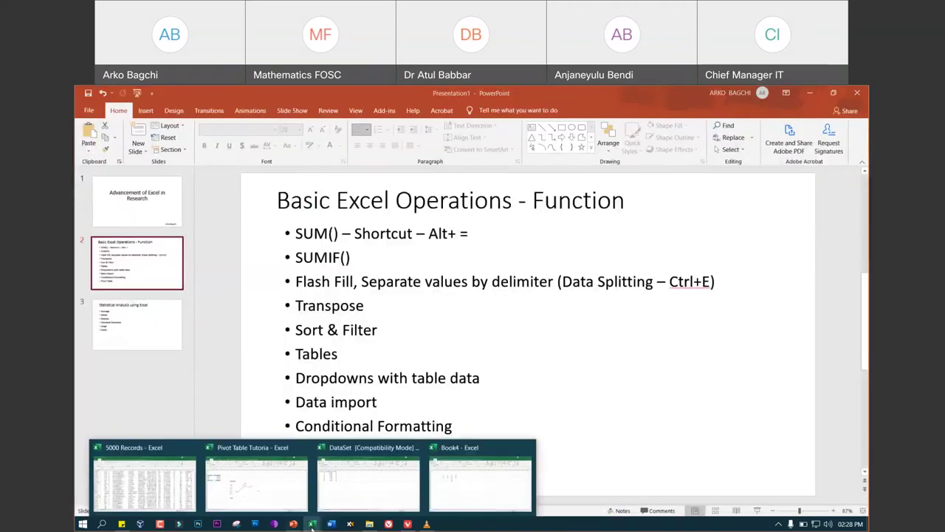
left_click(169, 486)
Copy the entire E Mail column from the 5000 Records sheet
scroll(365, 320, "up", 1)
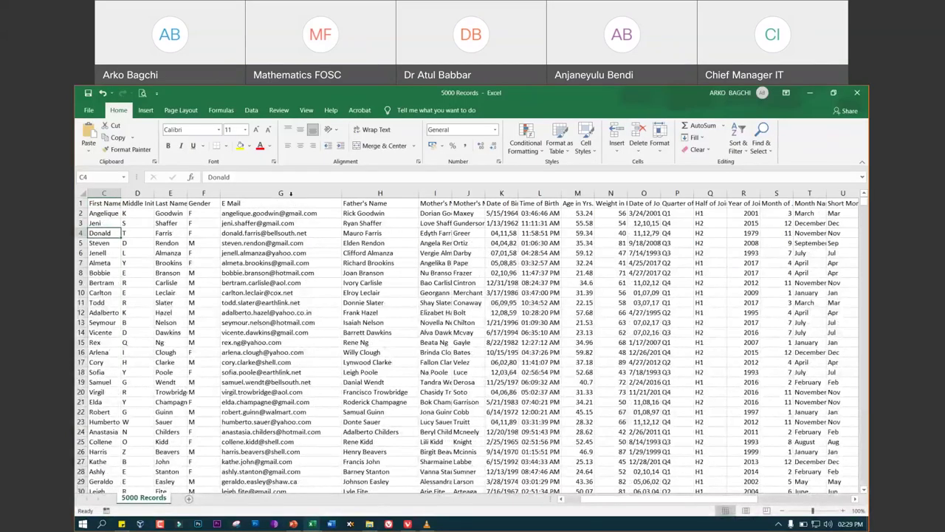
left_click(291, 193)
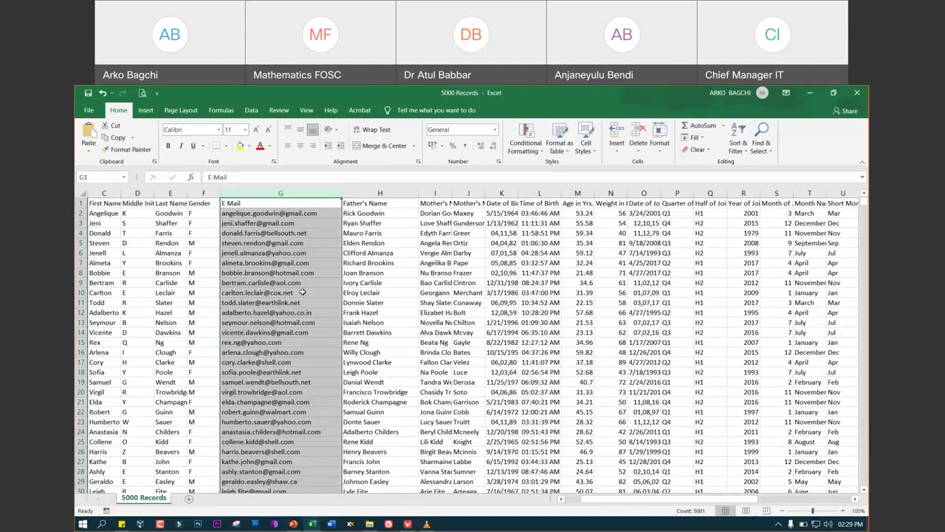
left_click(274, 263)
left_click(231, 213)
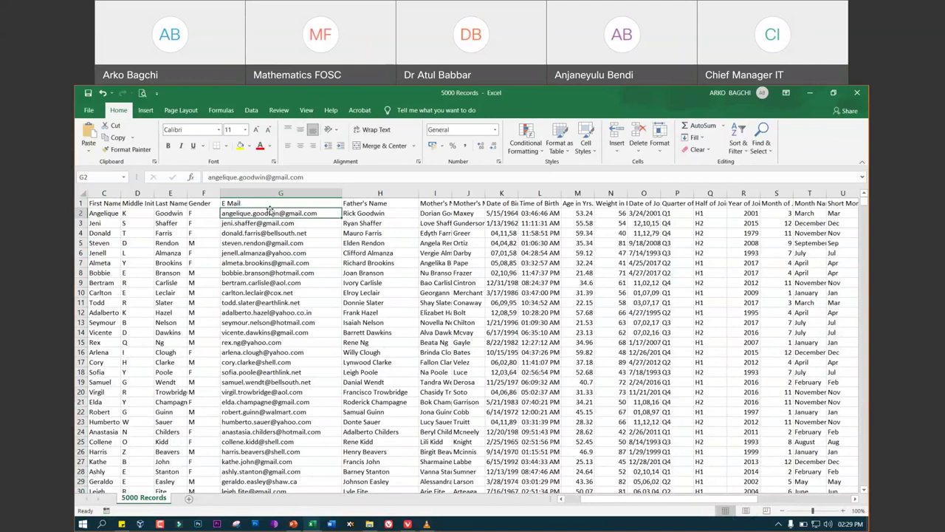
left_click(274, 193)
key("ctrl+c")
Paste the e-mail list into column A of a new blank workbook
key("ctrl+n")
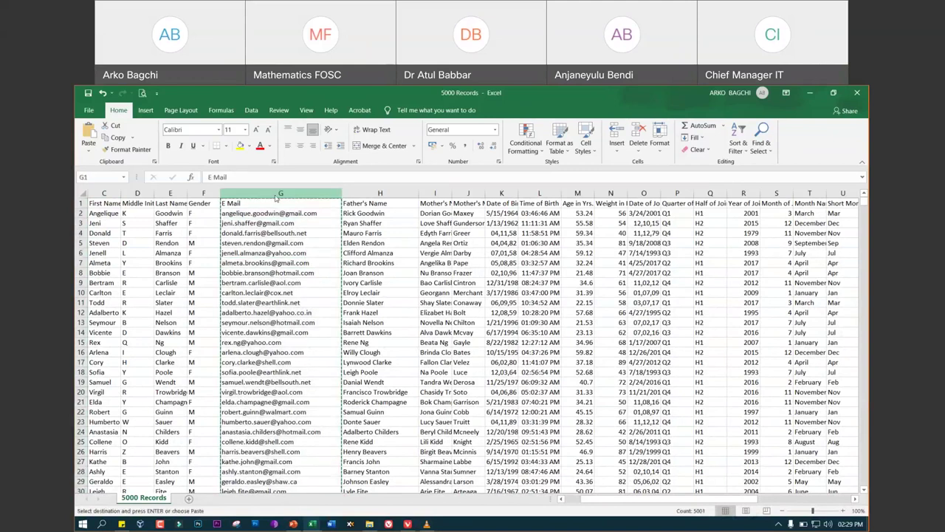
left_click(104, 192)
key("ctrl+v")
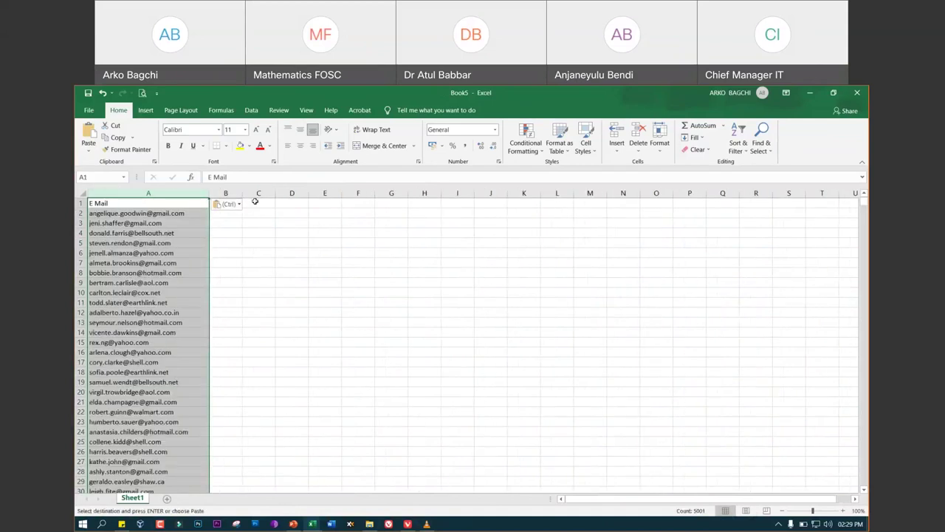
left_click(157, 254)
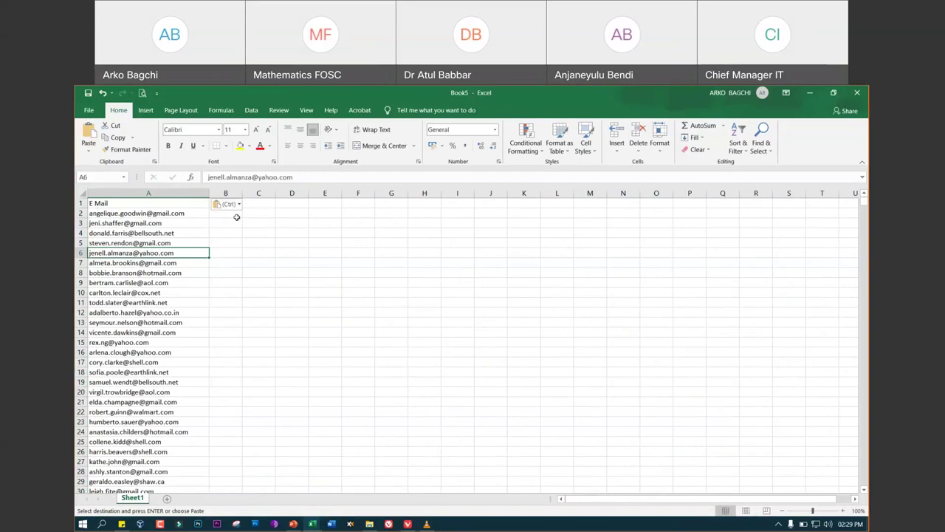
Add the headings First Name in C1 and L Name in D1
left_click(236, 216)
left_click(260, 203)
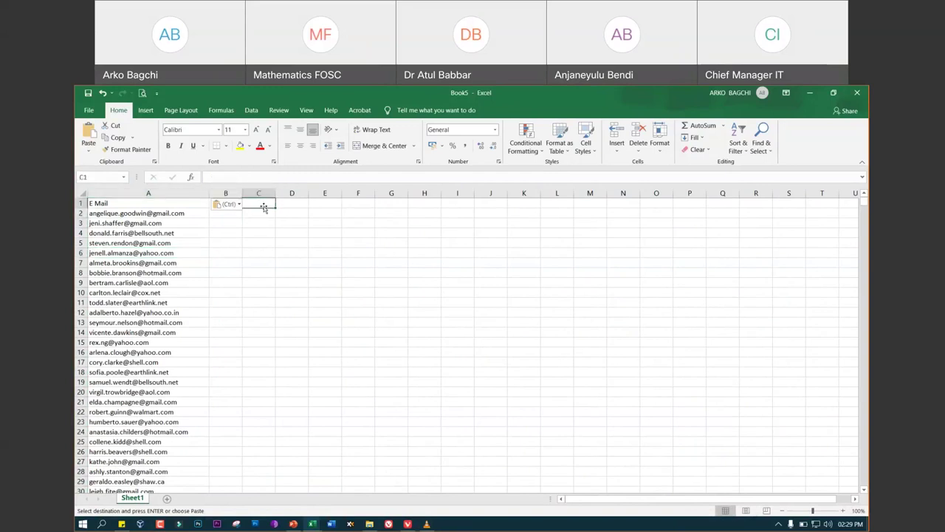
type("First Name")
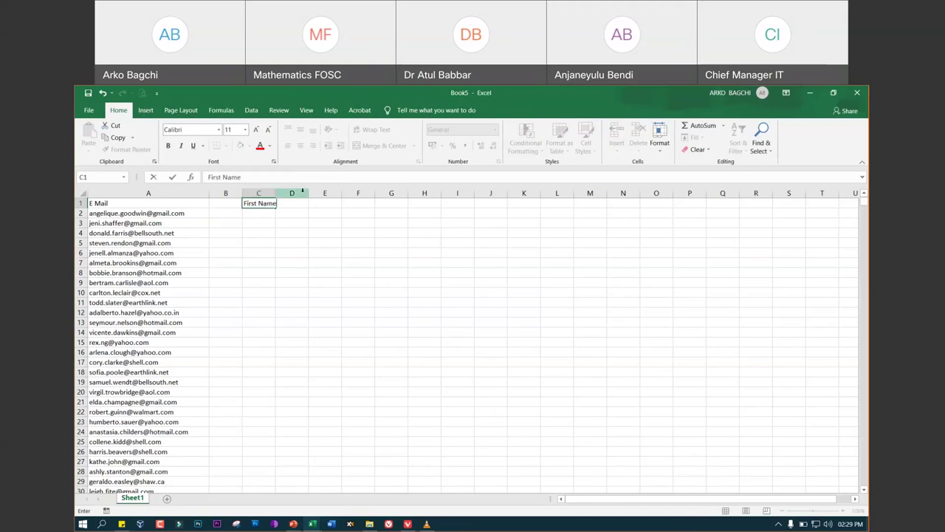
left_click(289, 231)
left_click(301, 205)
type("L Name")
left_click(311, 251)
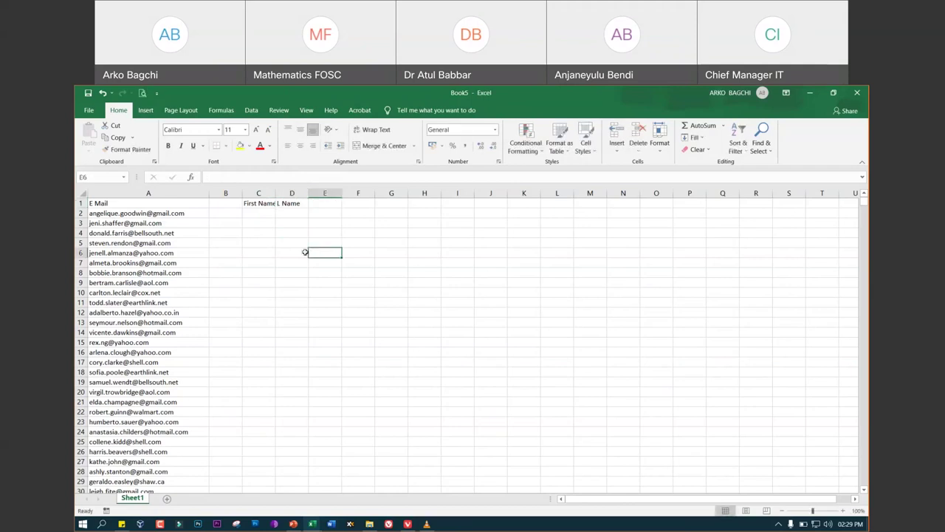
Copy the first name out of the first e-mail and paste it into C2 as an example
left_click(260, 215)
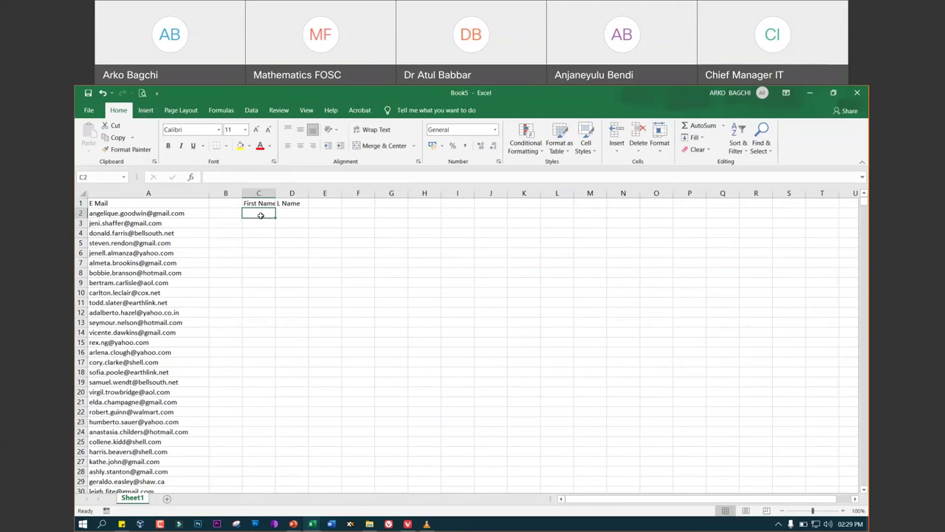
left_click(111, 213)
left_click(225, 177)
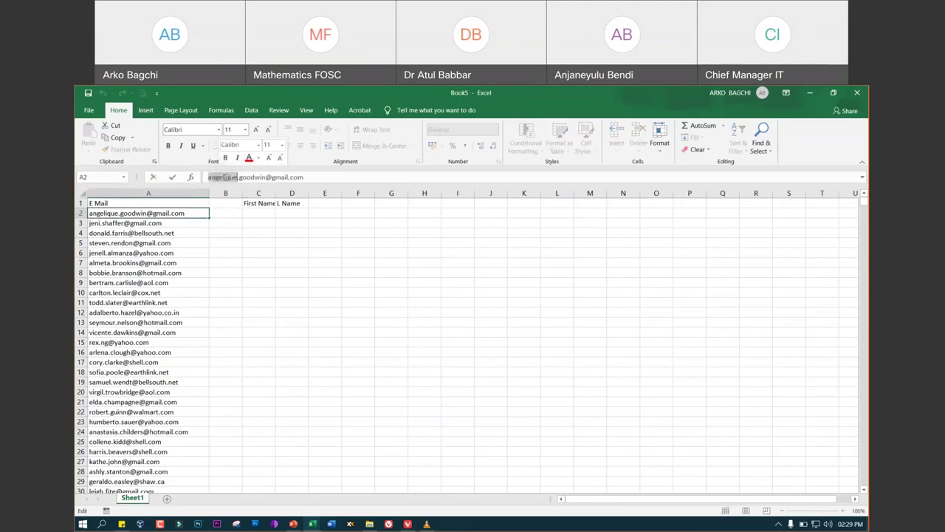
double_click(225, 178)
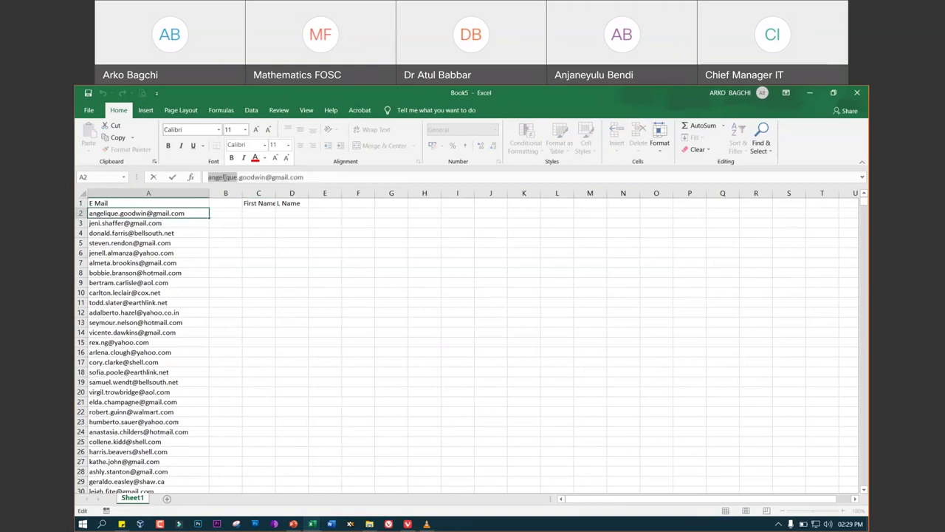
left_click(259, 214)
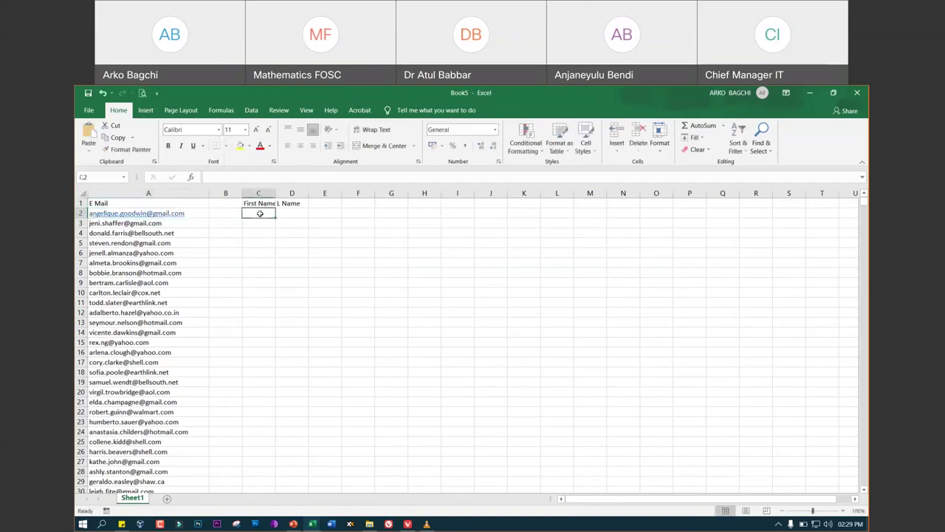
key("ctrl+v")
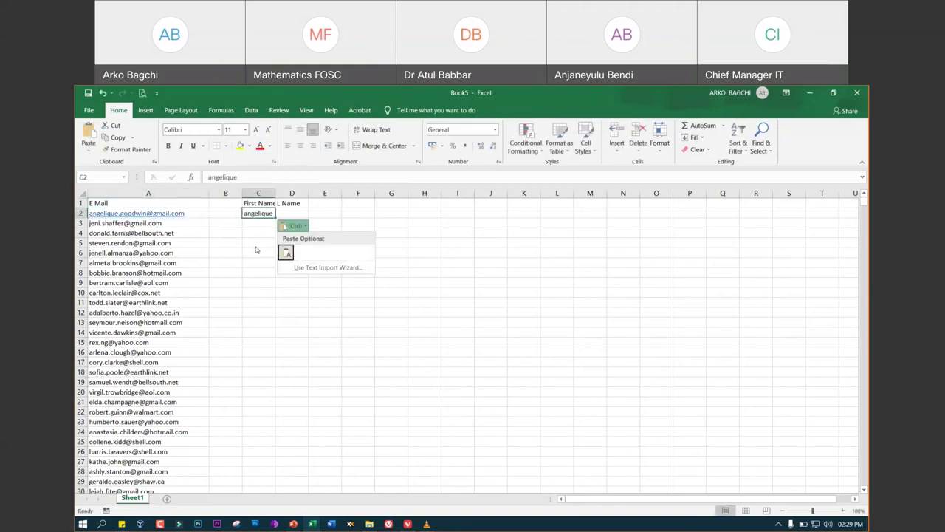
Try Flash Fill for the first names, which fails twice with a warning, then select empty column B
left_click(293, 524)
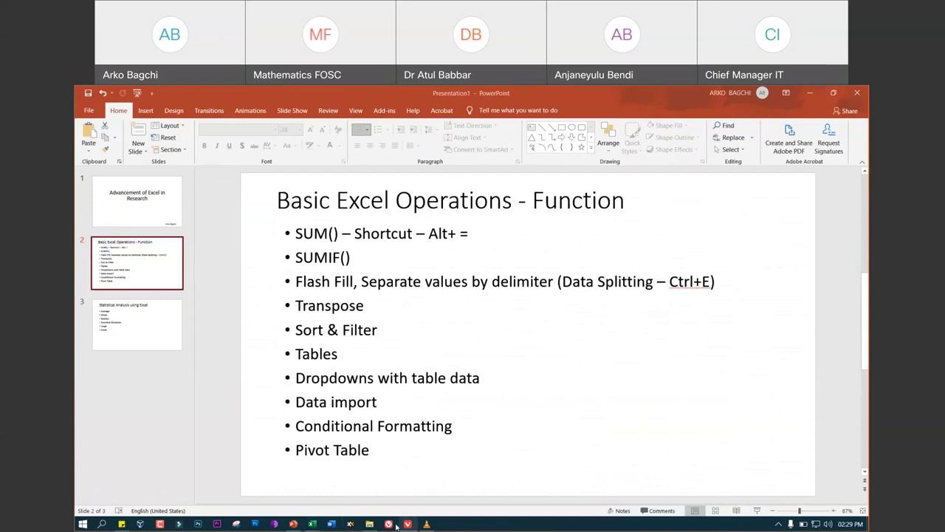
left_click(313, 524)
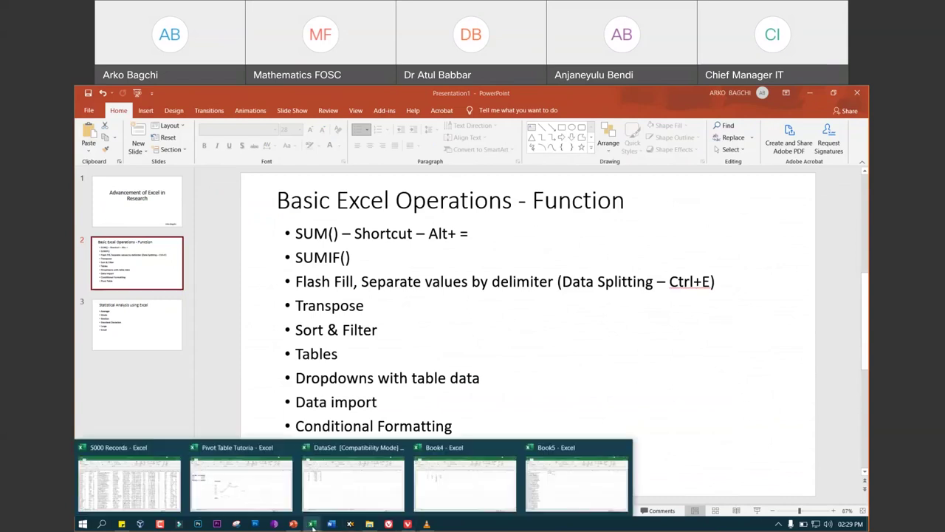
left_click(578, 466)
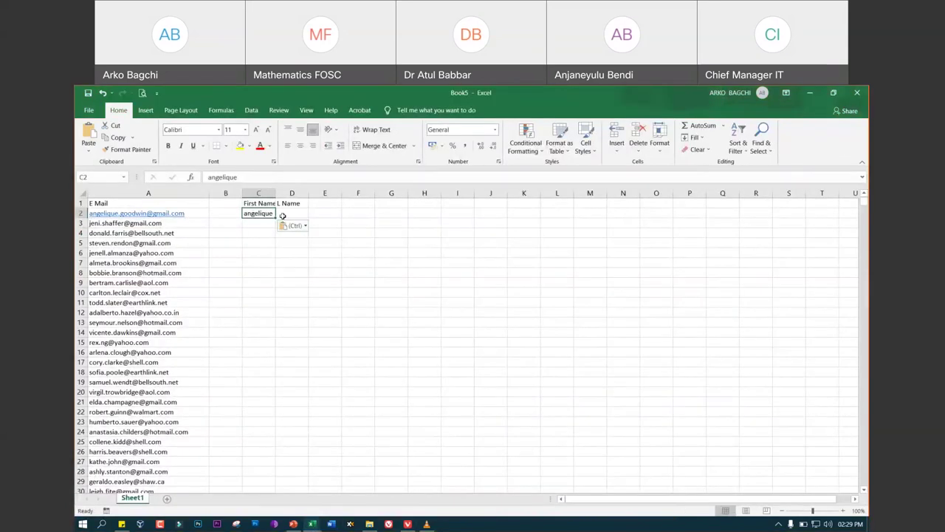
key("ctrl+e")
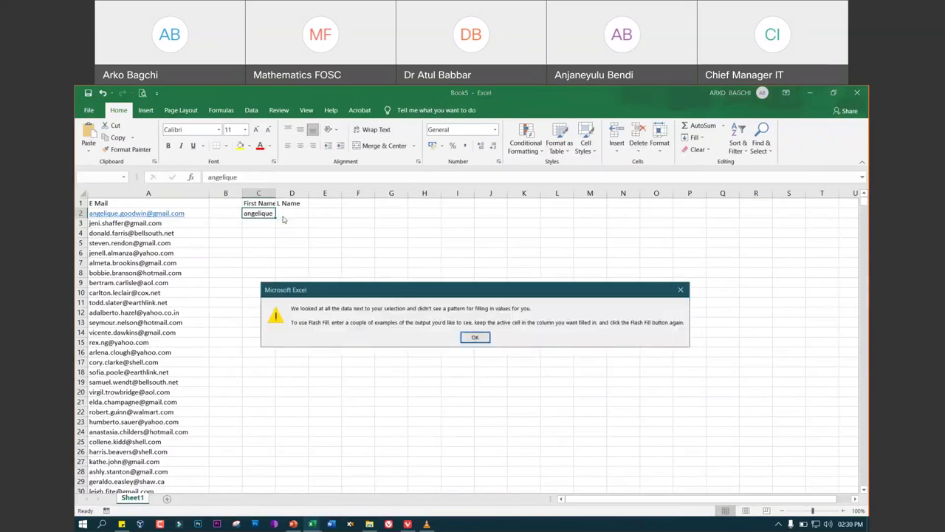
left_click(475, 338)
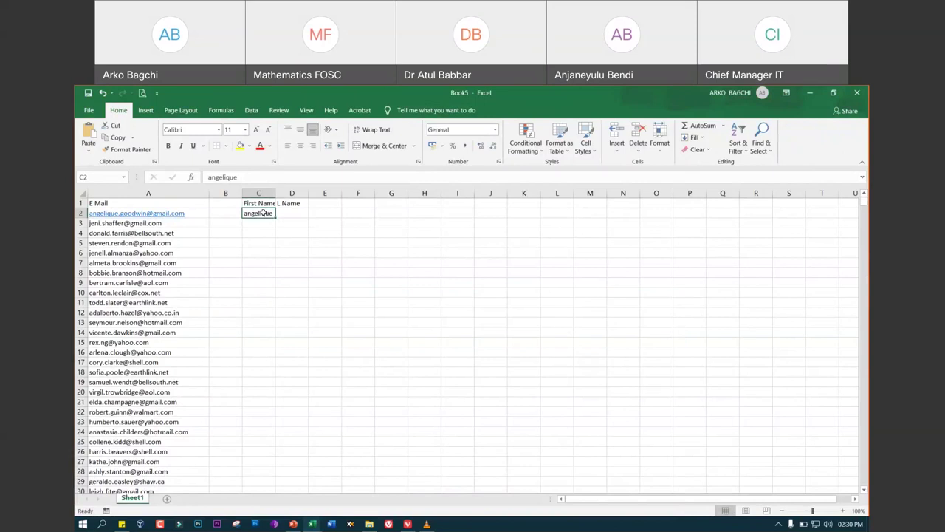
key("ctrl+e")
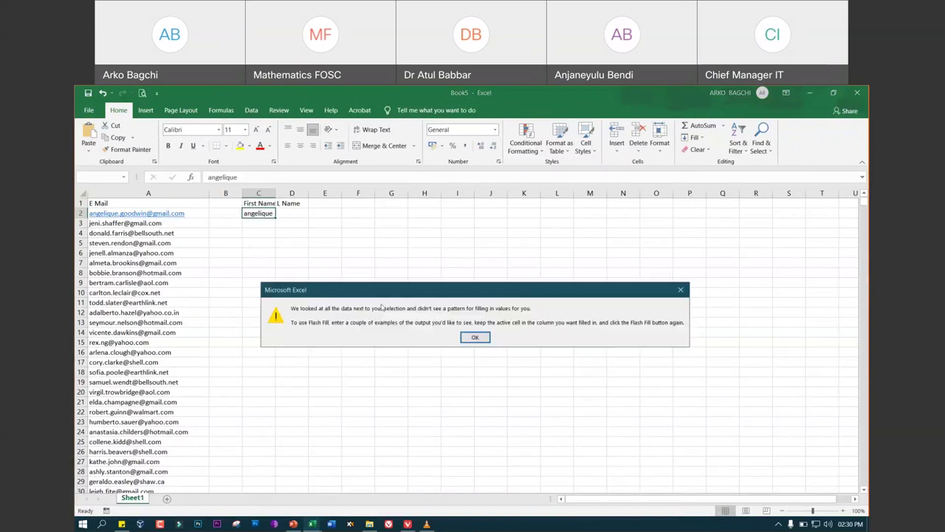
left_click(475, 338)
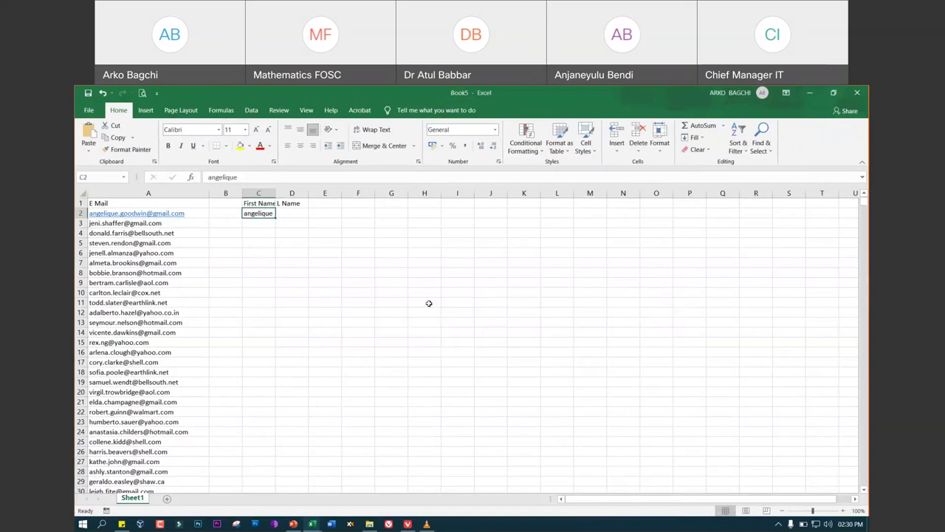
left_click(225, 193)
Delete the empty column B and Flash Fill first names for all e-mails
right_click(225, 192)
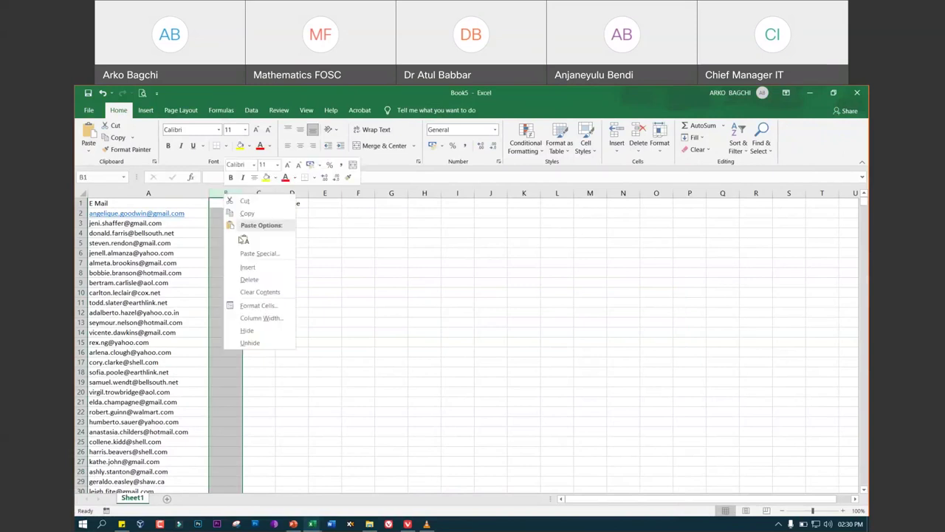
left_click(249, 279)
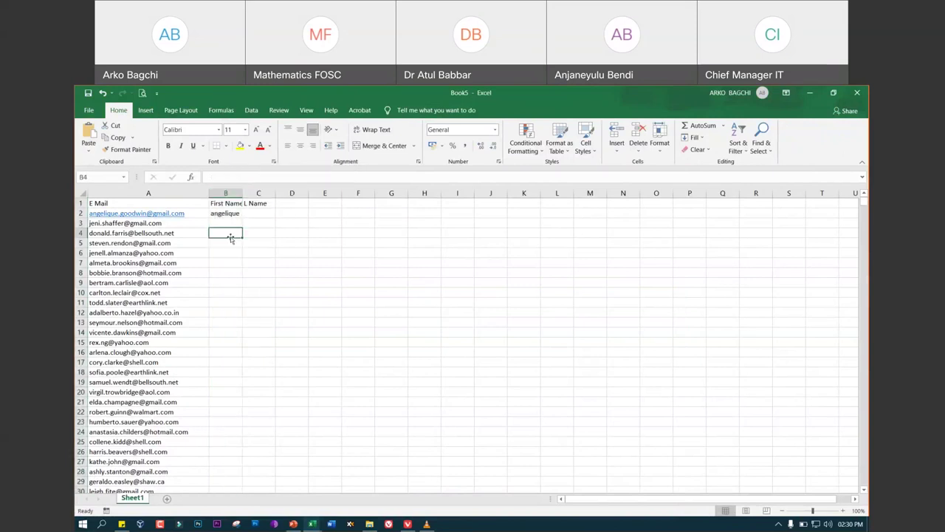
left_click(223, 214)
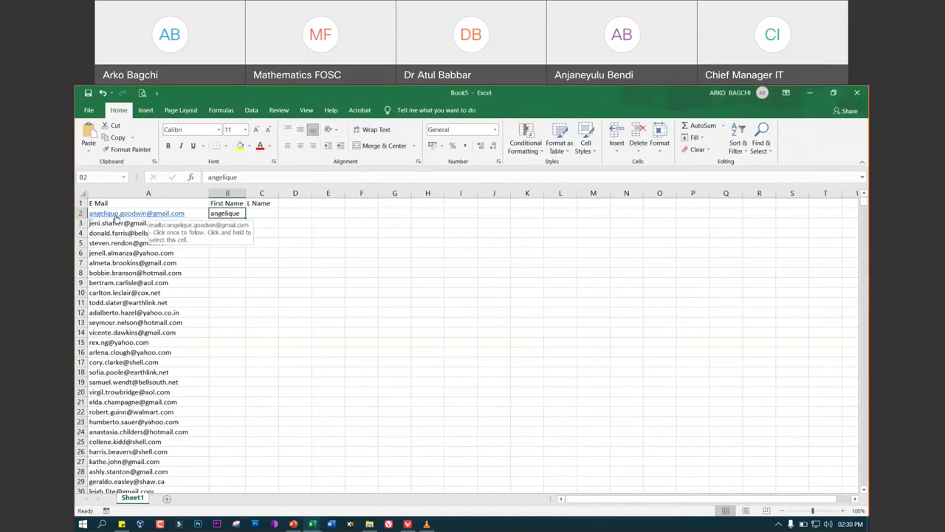
key("ctrl+e")
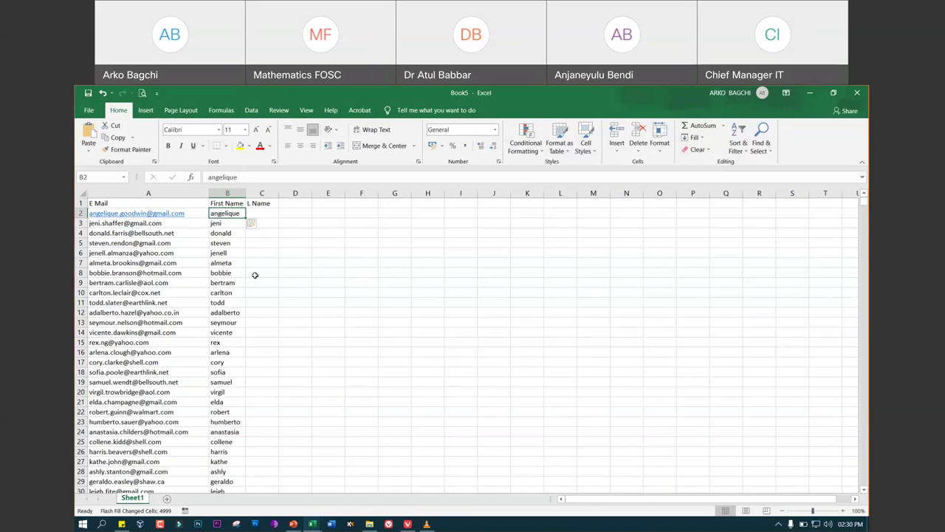
scroll(255, 275, "down", 3)
scroll(249, 338, "down", 5)
scroll(254, 359, "down", 5)
scroll(248, 354, "down", 9)
scroll(238, 345, "up", 7)
scroll(247, 342, "up", 7)
scroll(251, 336, "up", 8)
Type the first person's last name in C2 and Flash Fill the rest of L Name
left_click(269, 215)
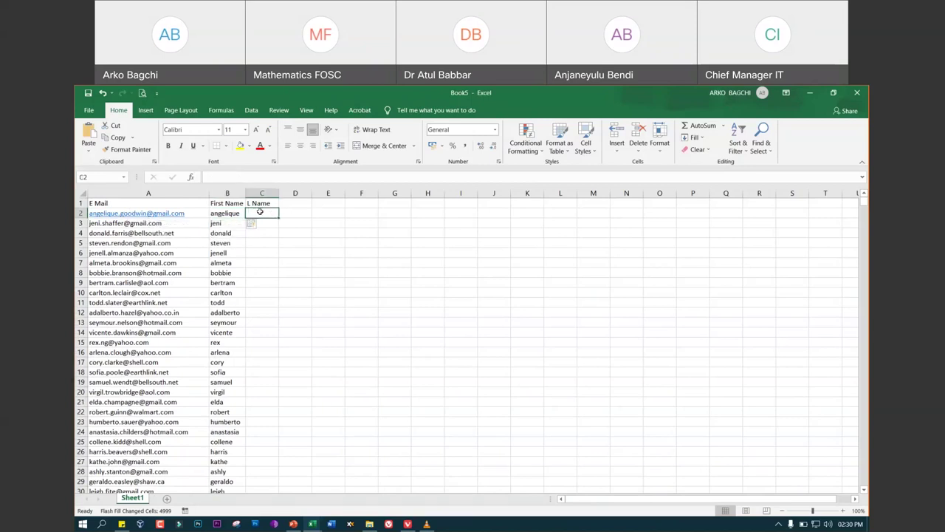
type("g")
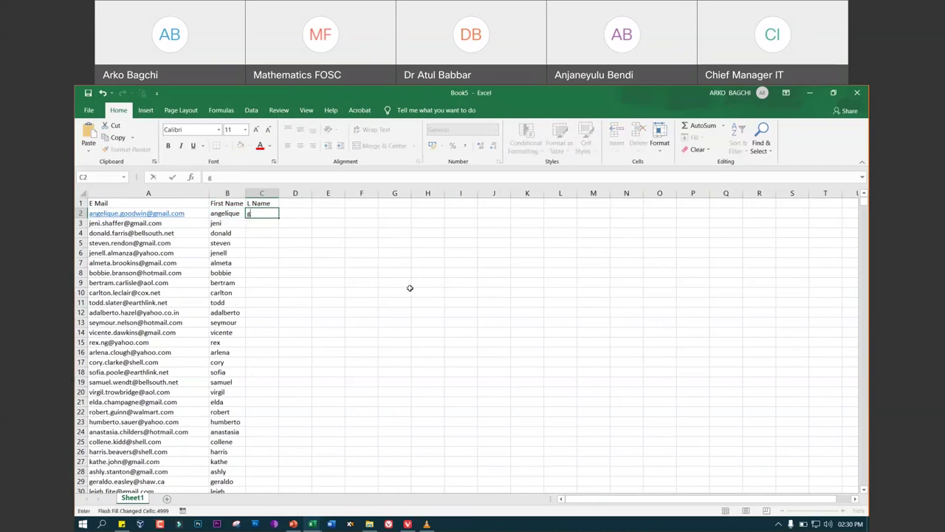
type("oodwin")
left_click(259, 225)
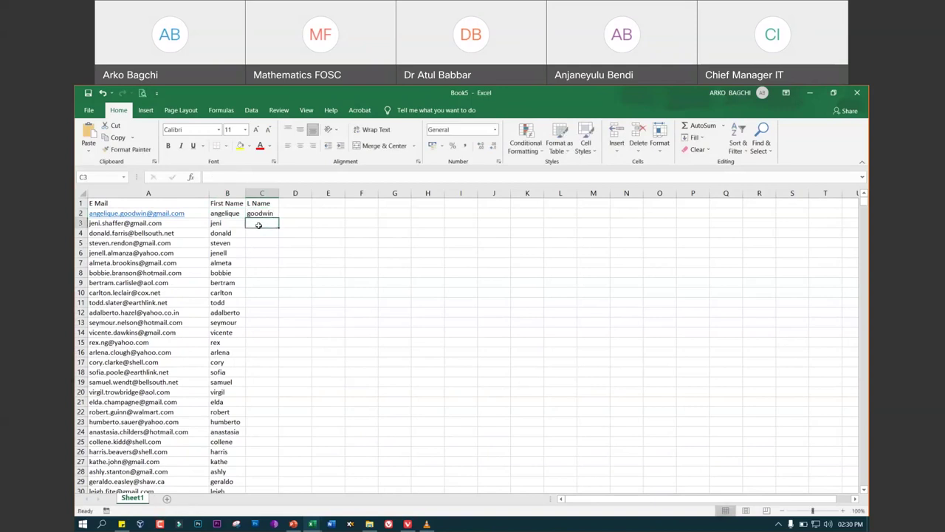
key("ctrl+e")
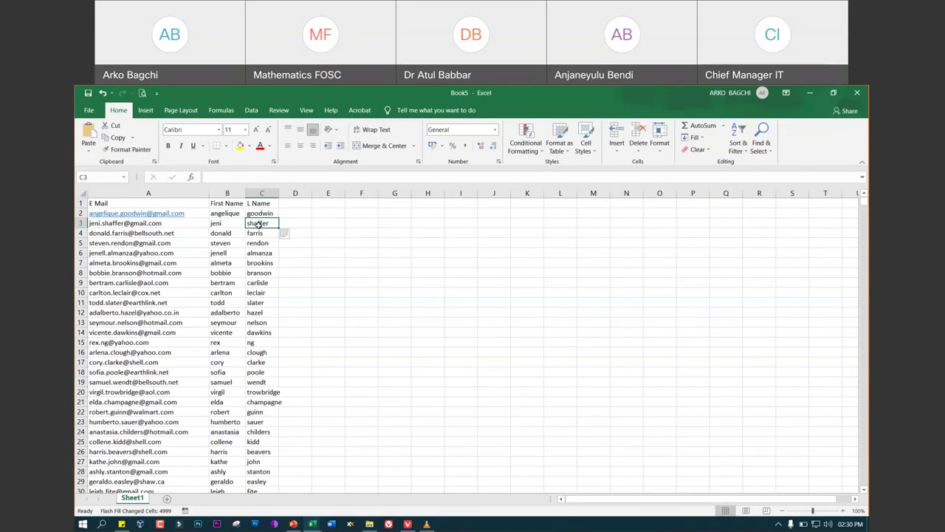
left_click(294, 523)
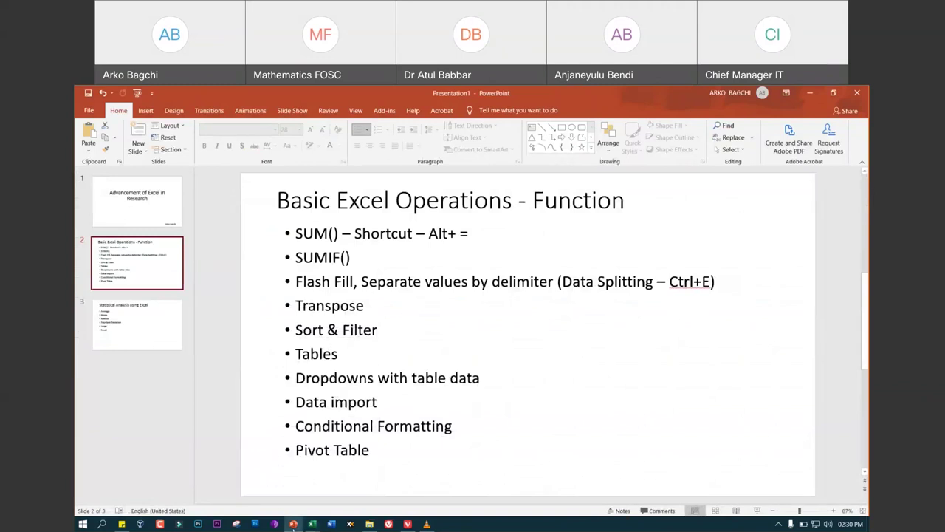
left_click(293, 524)
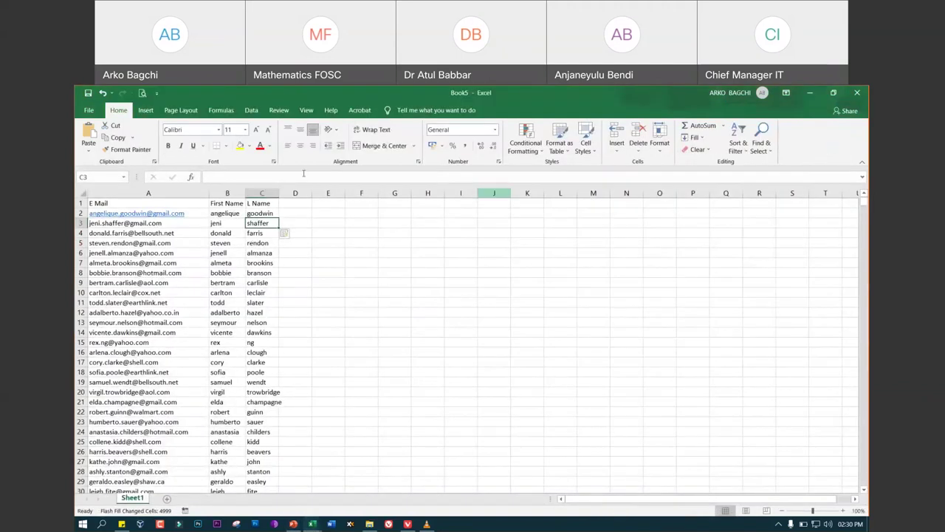
left_click(702, 138)
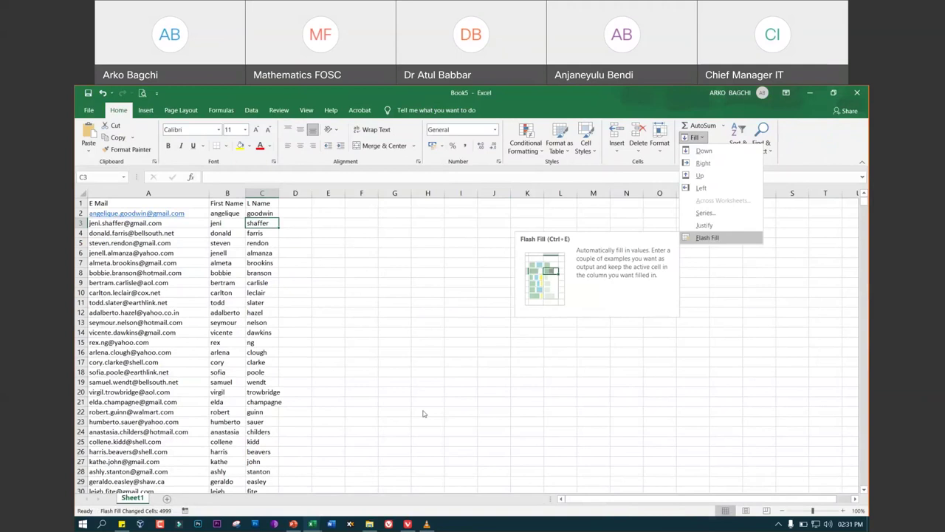
left_click(295, 524)
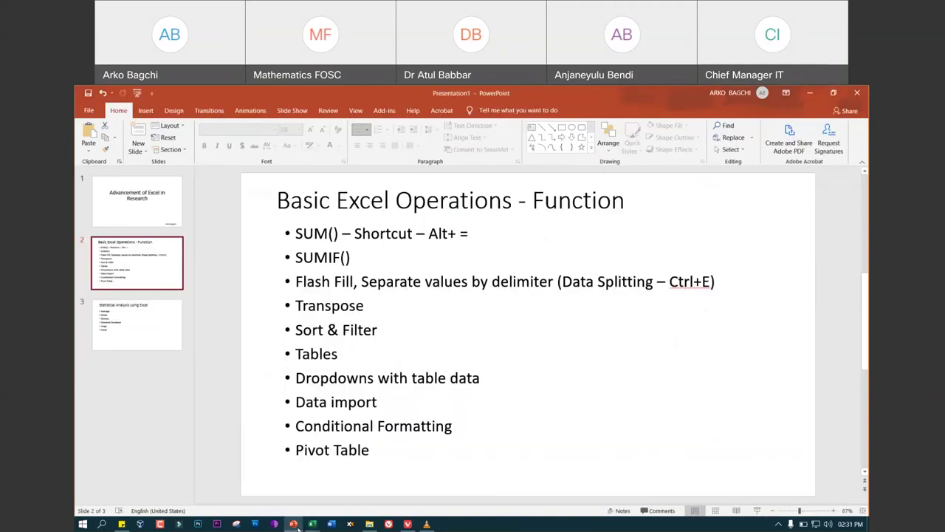
left_click(313, 524)
left_click(424, 307)
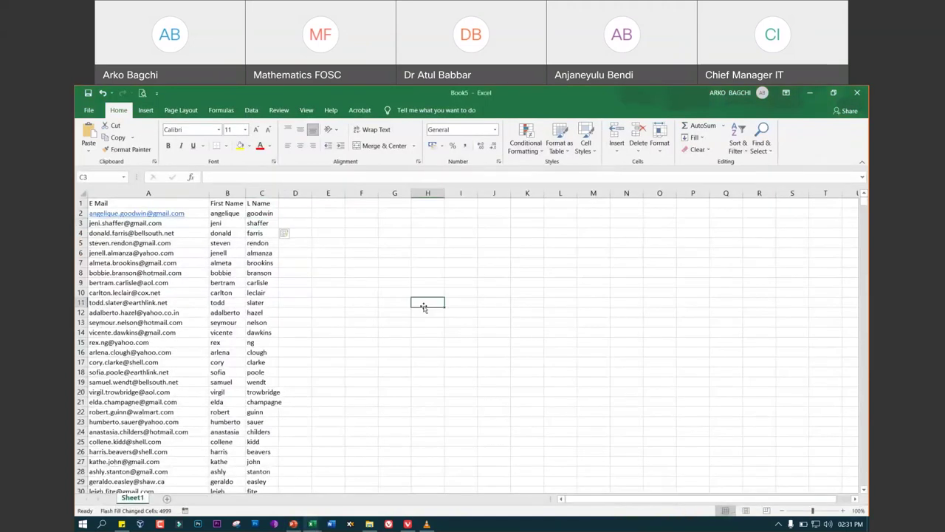
Enter the numbers 1, 2, 3 and 4 down H11:H14
type("1")
key("Return")
type("2")
key("Return")
type("3")
key("Return")
type("4")
key("Return")
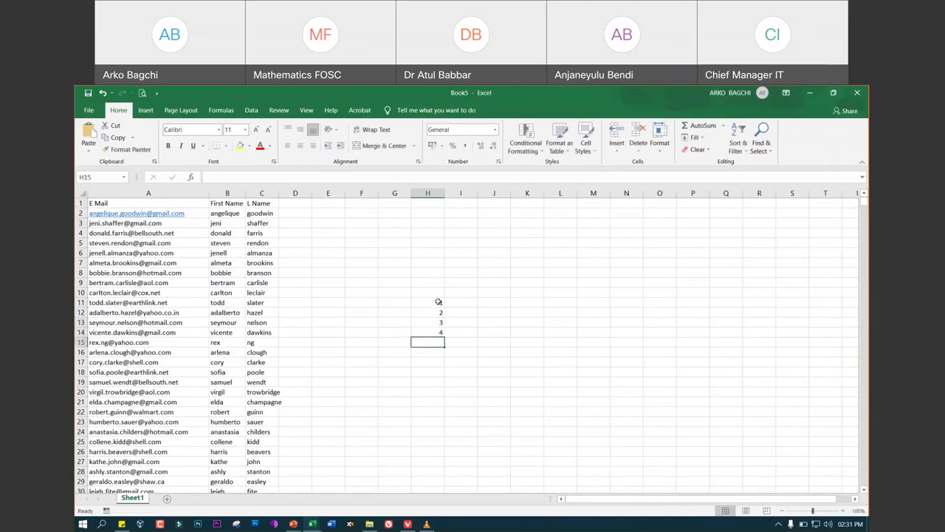
Copy H11:H14 and paste it transposed as a row starting at J11
left_click_drag(438, 302, 438, 339)
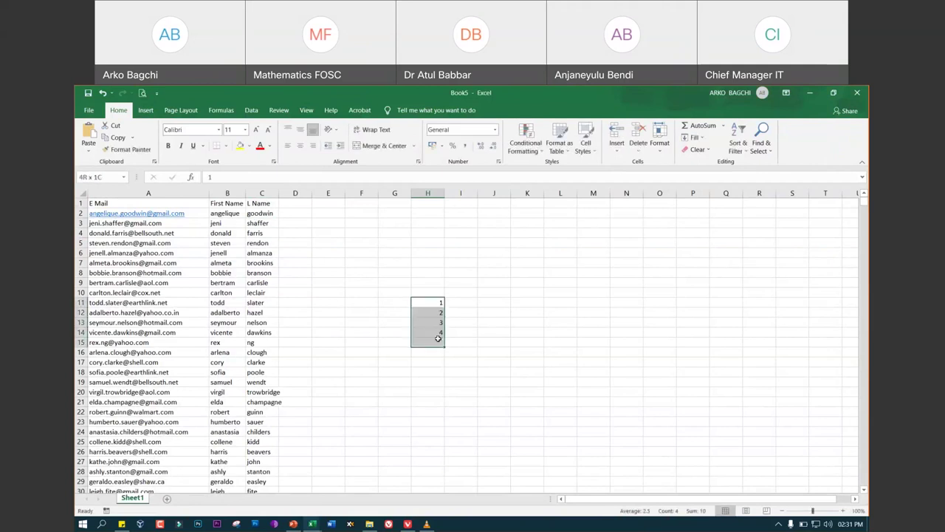
key("ctrl+c")
left_click(501, 302)
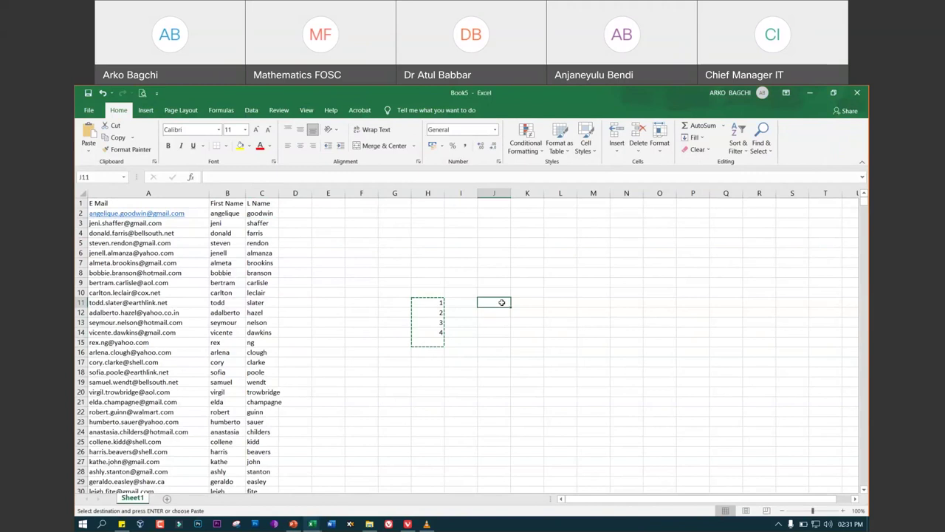
key("ctrl+alt+v")
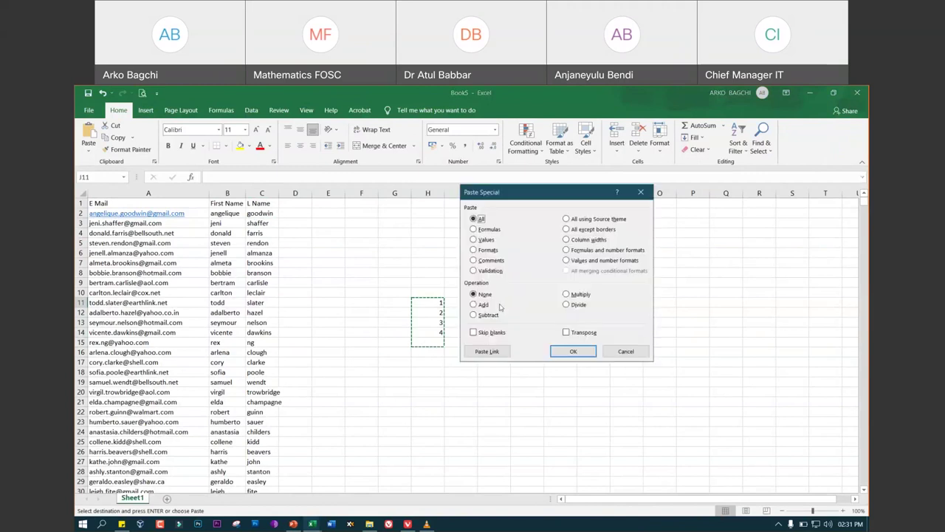
left_click_drag(574, 200, 623, 230)
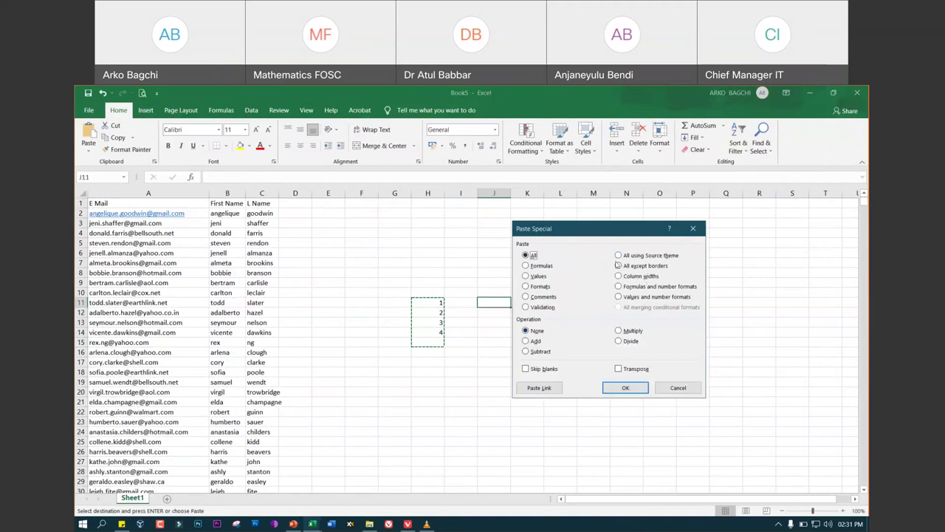
left_click(619, 368)
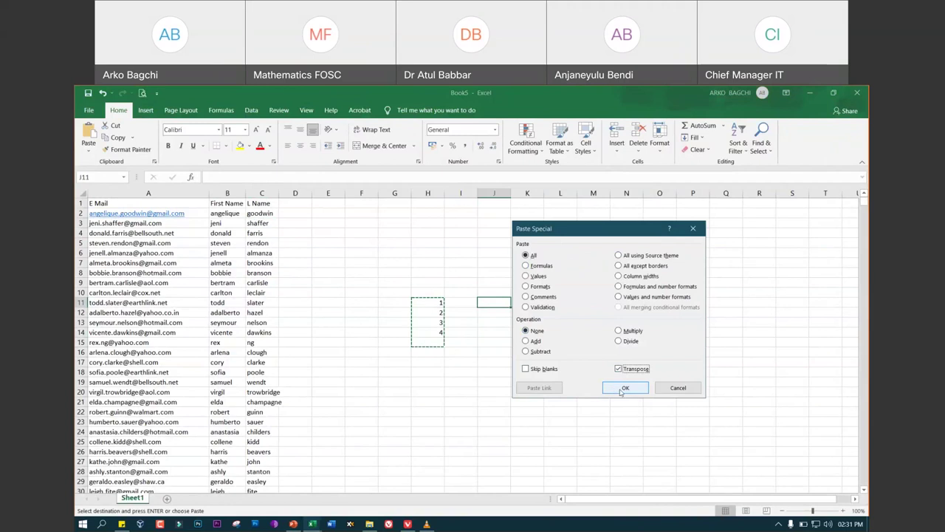
left_click(621, 390)
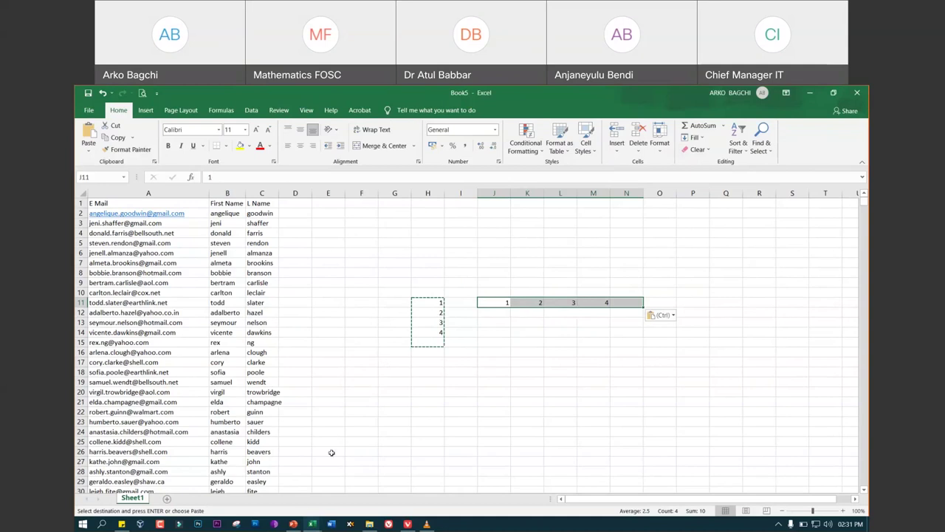
Glance at the presentation slides, return to Excel, and list the open workbooks
left_click(295, 525)
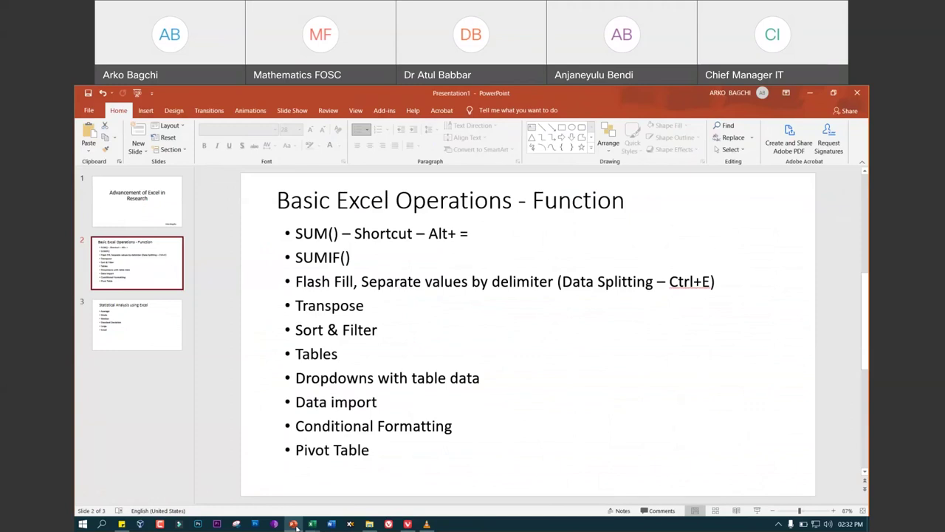
left_click(294, 524)
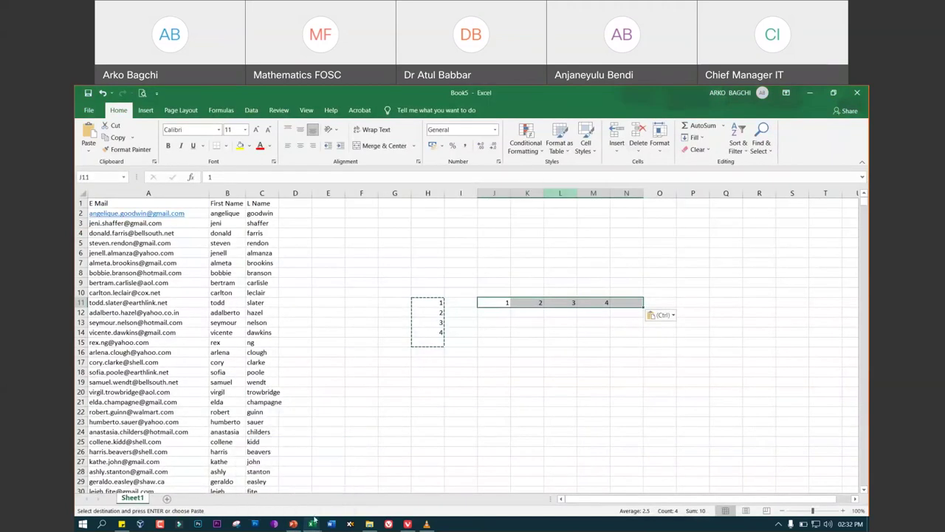
left_click(314, 524)
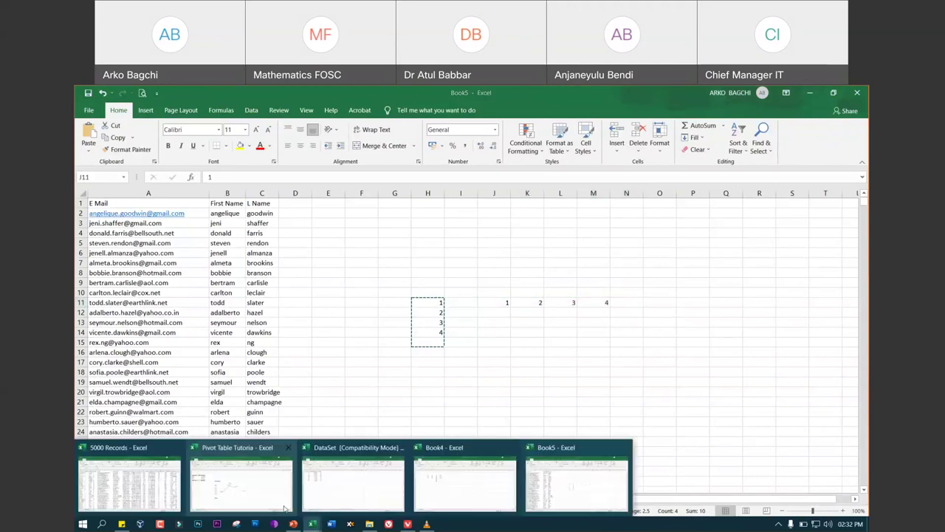
Sort the 5000 Records data by the Zip column ascending with the selection expanded, then return to the slides
left_click(143, 478)
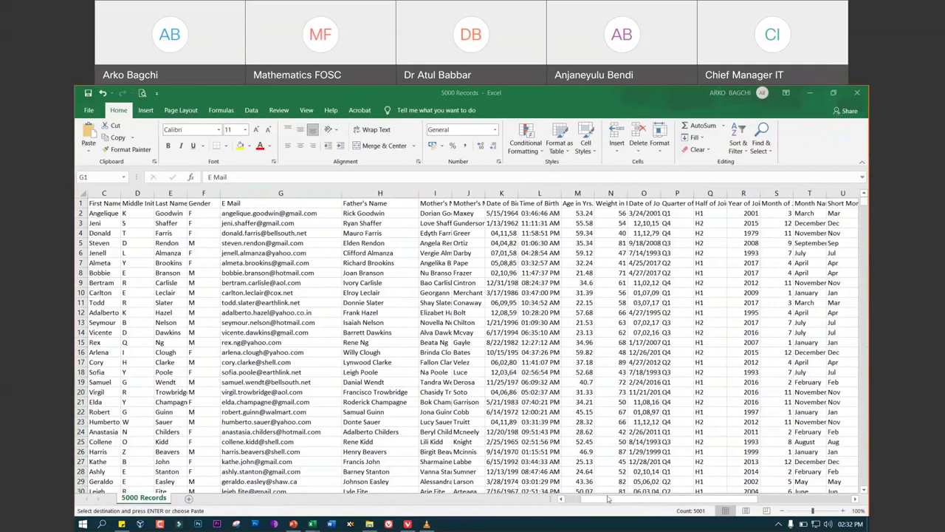
left_click_drag(674, 503, 776, 501)
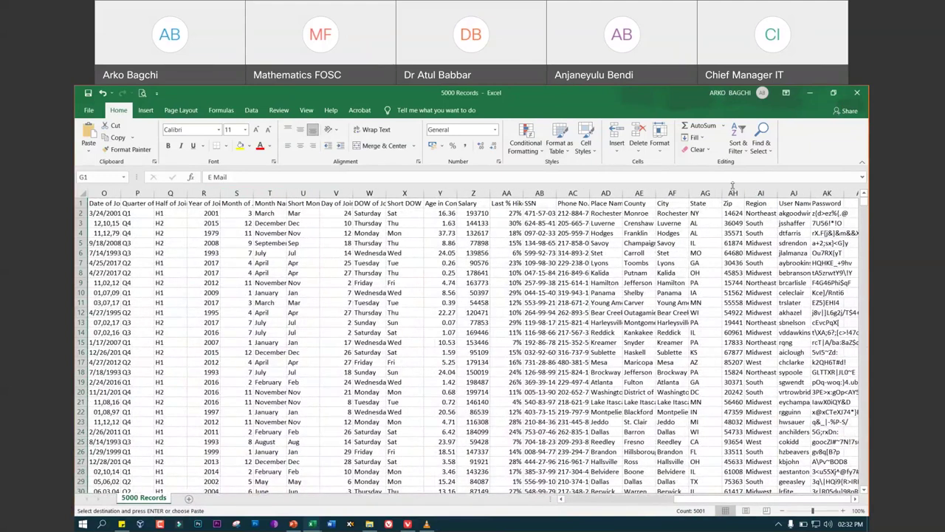
left_click(732, 192)
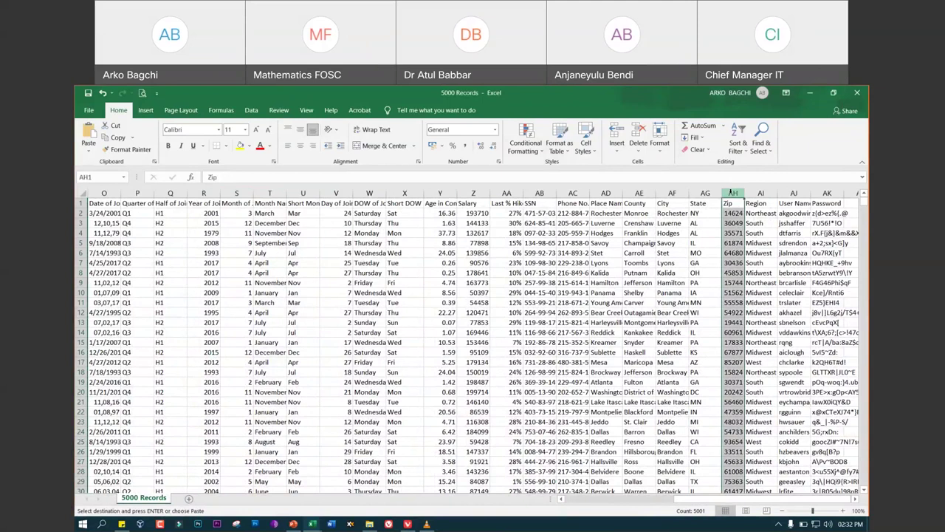
left_click(744, 151)
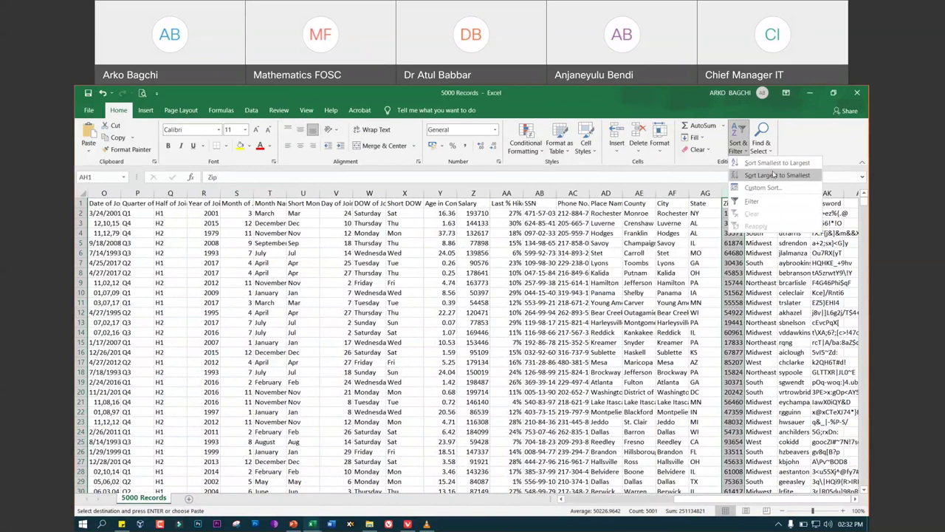
left_click(775, 163)
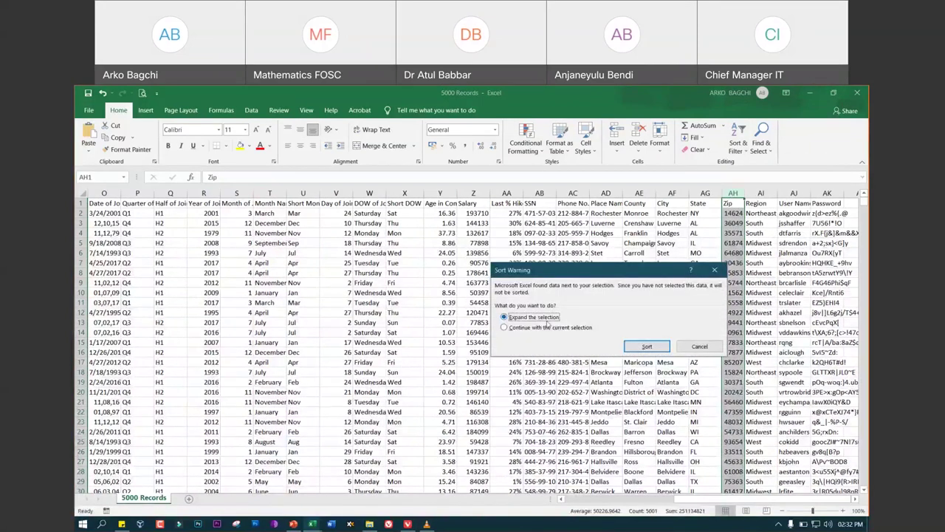
left_click(639, 348)
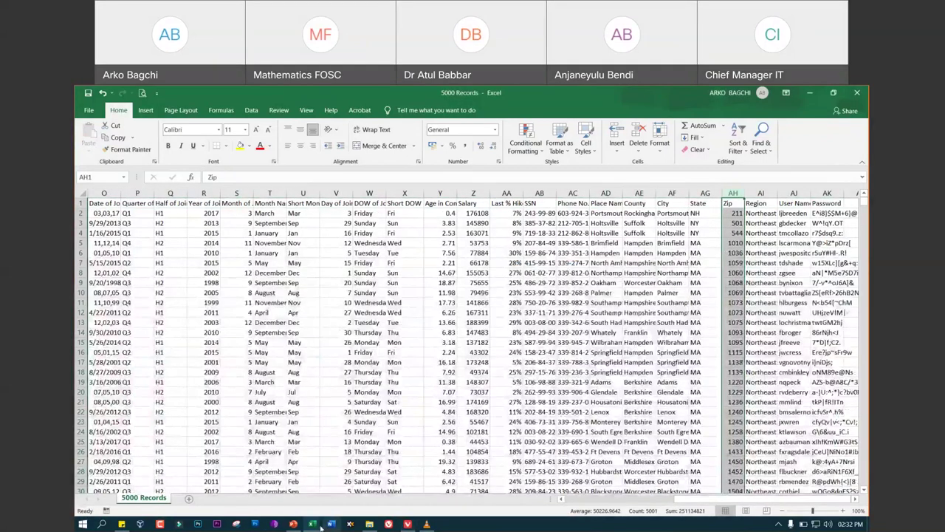
left_click(294, 524)
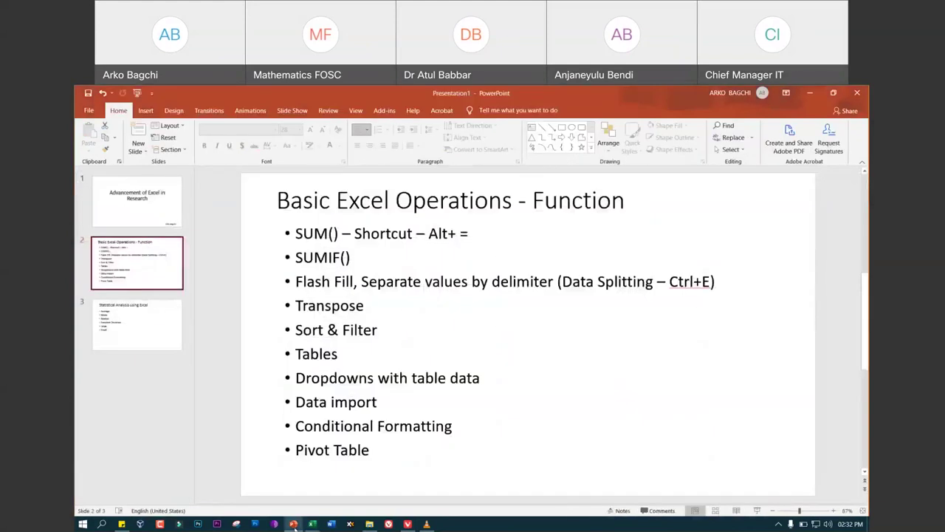
mouse_move(312, 523)
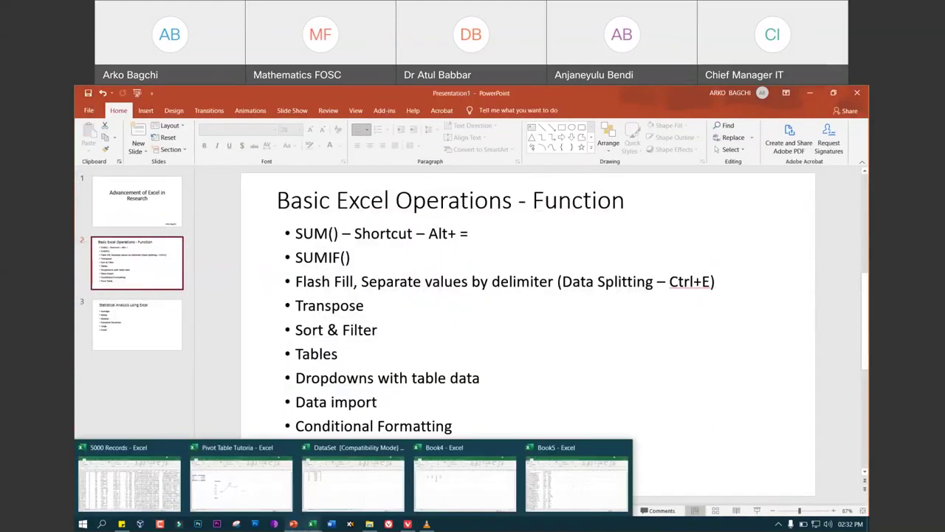
mouse_move(464, 478)
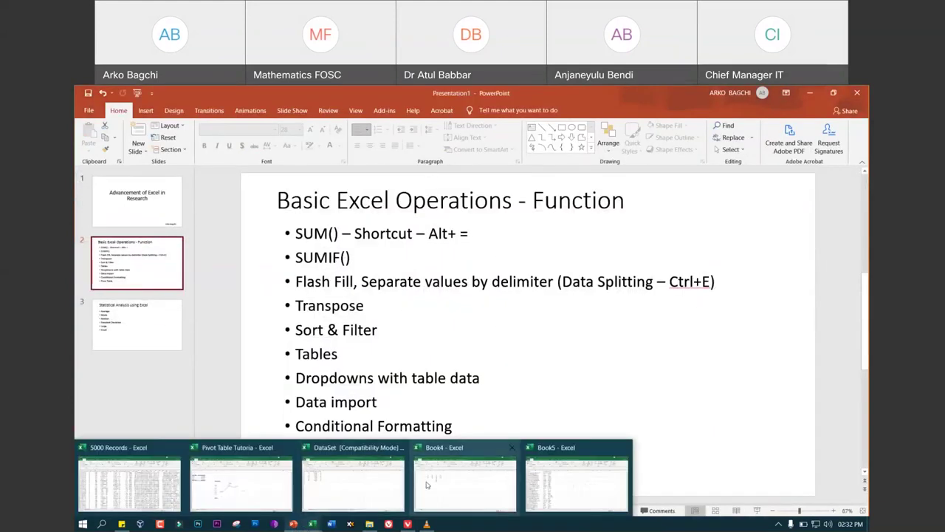
In Book4, type Fruits in G15 with Mango, Banana, Kiwi and Grapes below it
left_click(443, 492)
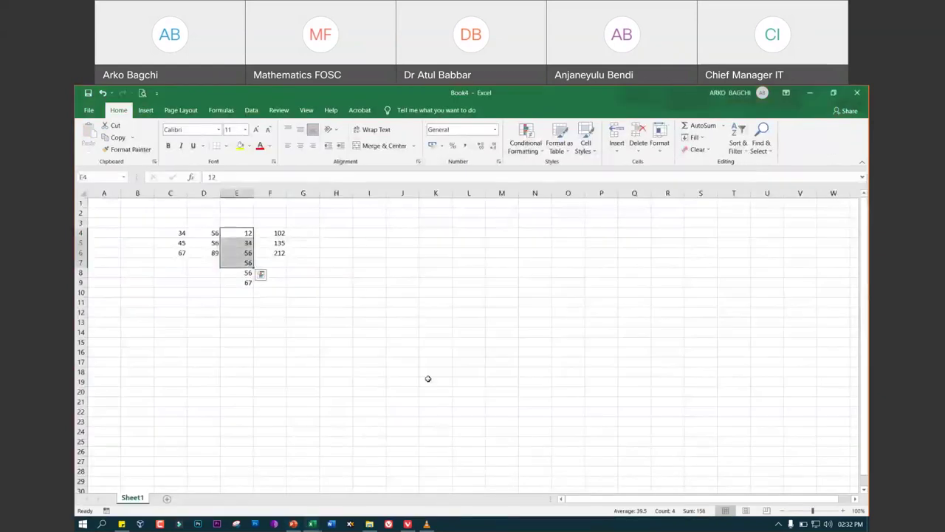
left_click(411, 351)
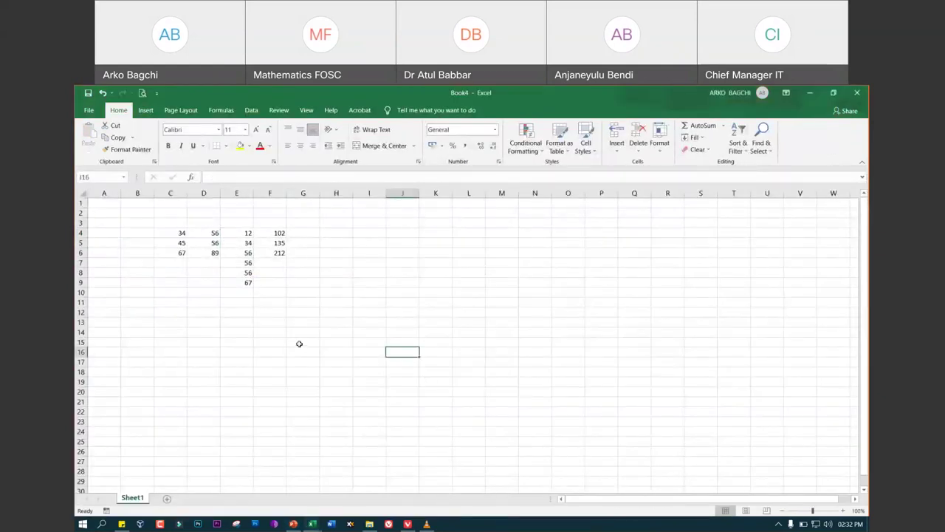
left_click(301, 344)
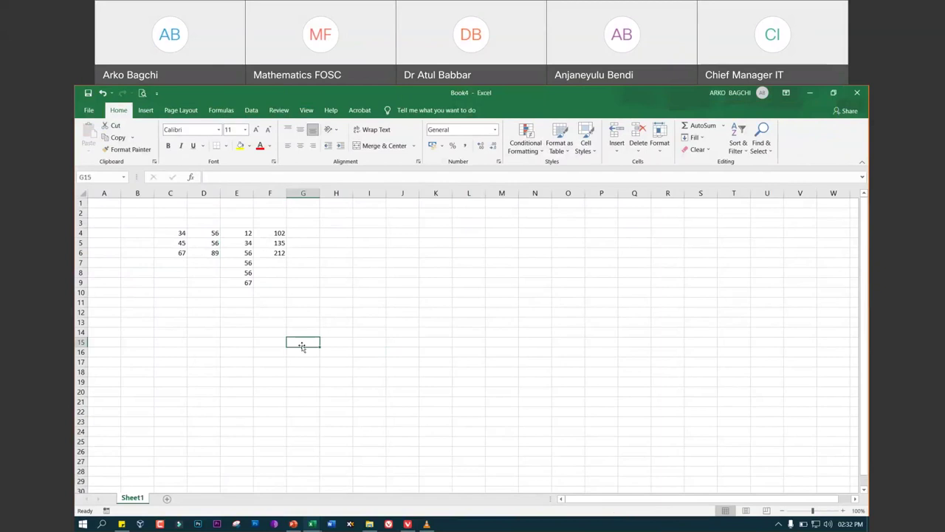
type("Fruit")
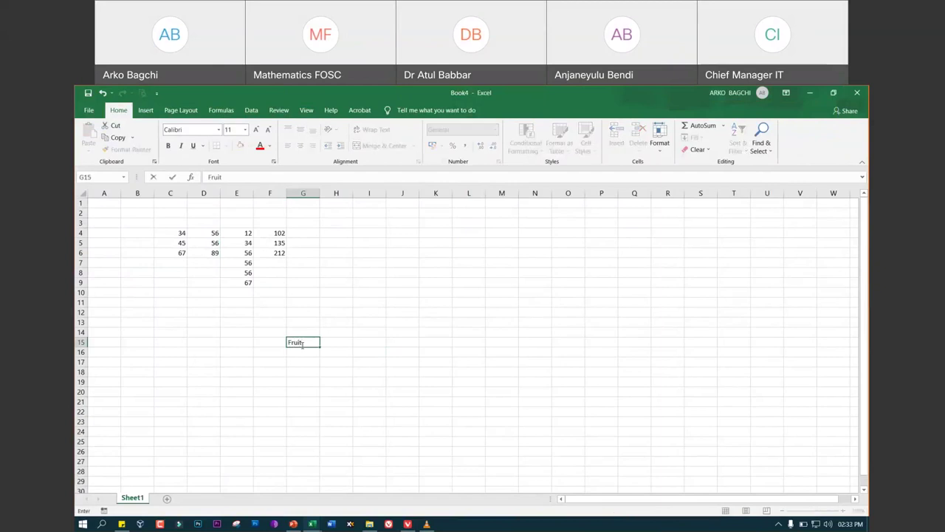
type("s")
left_click(315, 352)
type("Mango")
key("Return")
type("Banana")
key("Return")
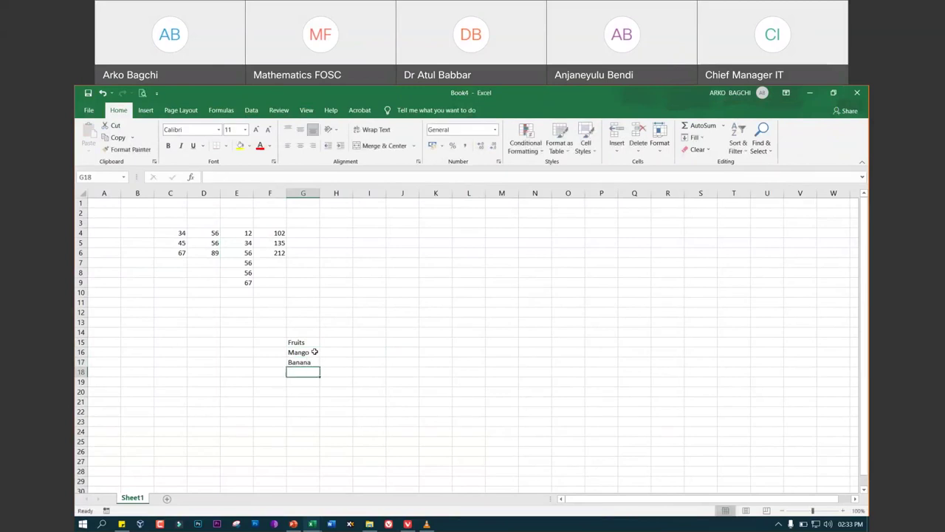
type("Kiwi")
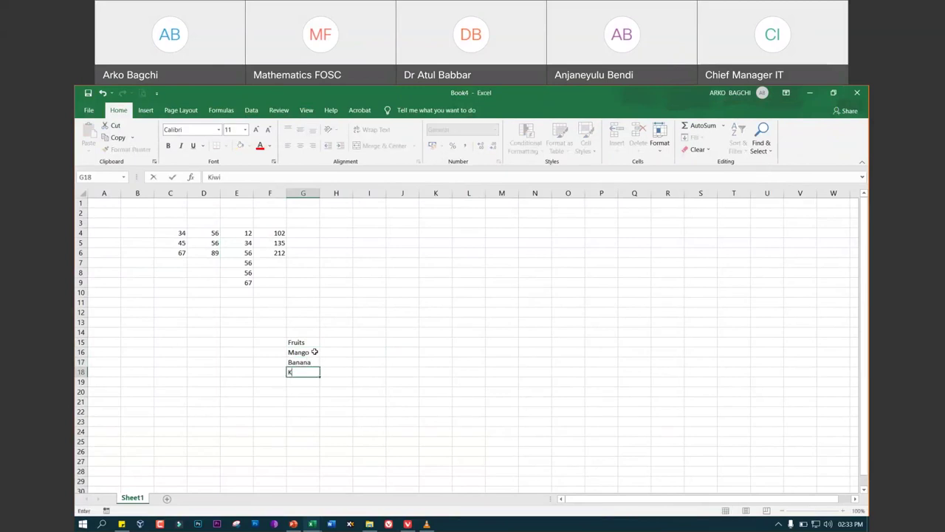
key("Return")
type("Grapes")
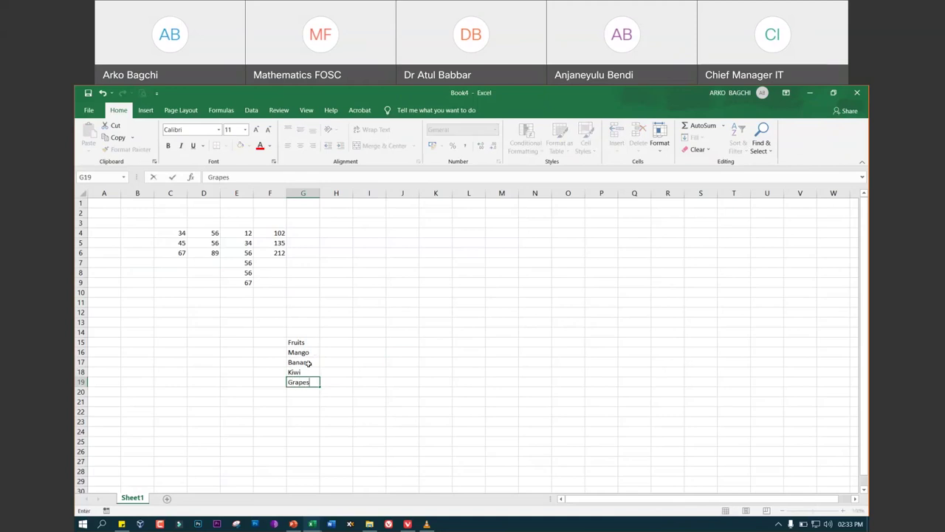
left_click(296, 360)
Select the fruit list G15:G19 and start converting it into a table with Ctrl+T
left_click_drag(291, 341, 295, 384)
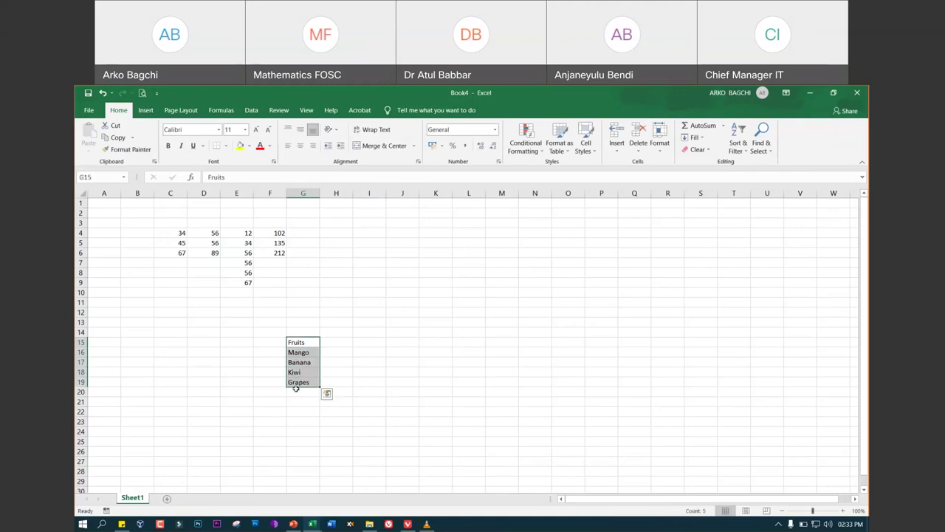
left_click(296, 392)
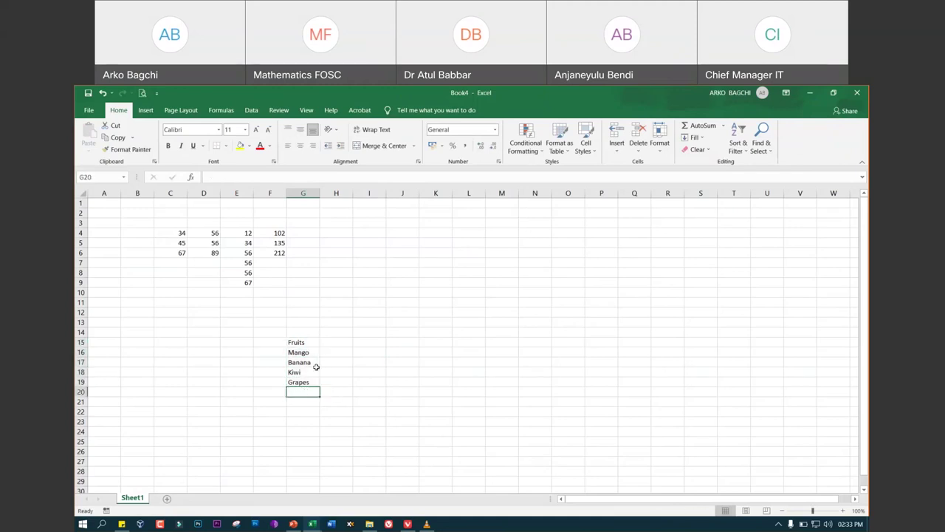
left_click_drag(301, 341, 299, 382)
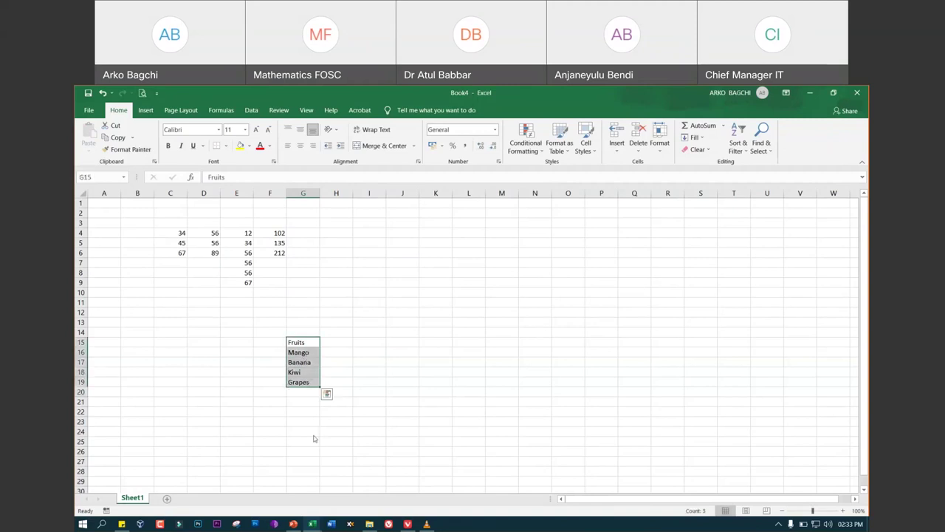
key("ctrl+t")
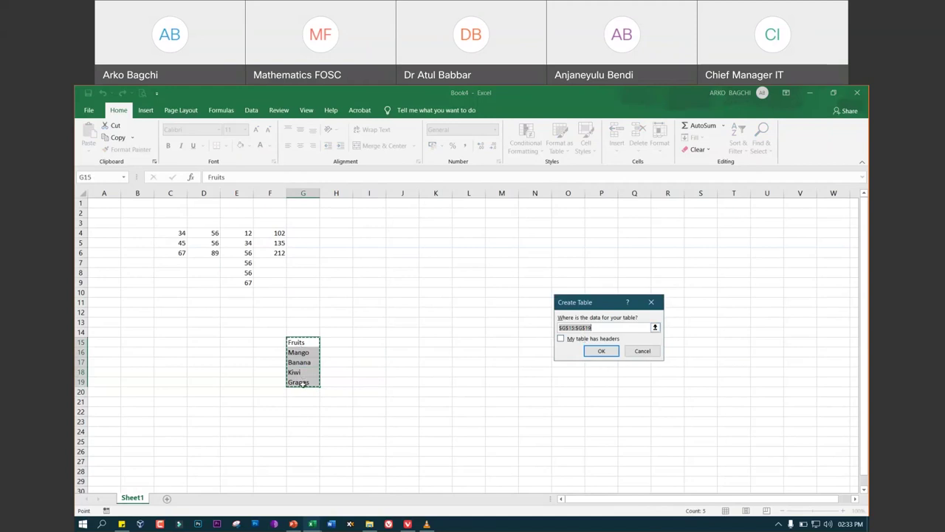
Confirm Table1 from G15:G19, then copy the fruit entries into M14:M18
left_click(602, 352)
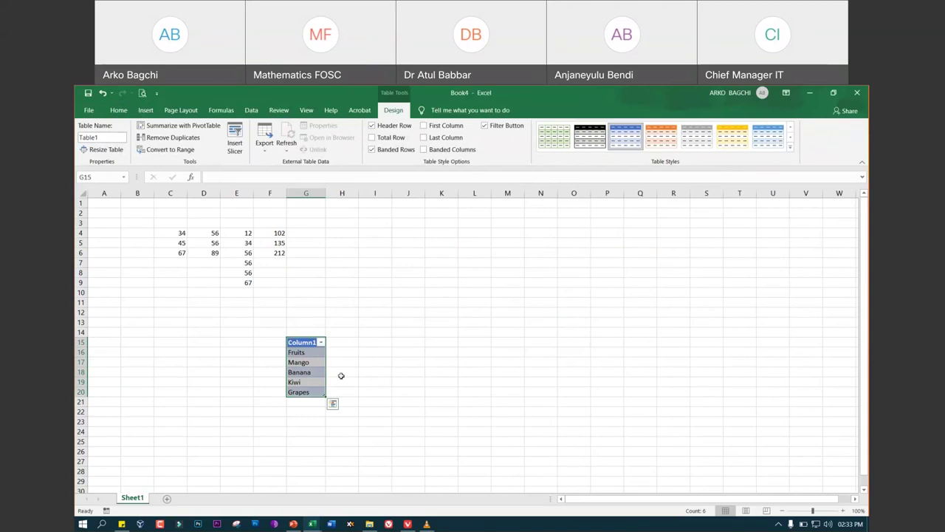
left_click(364, 371)
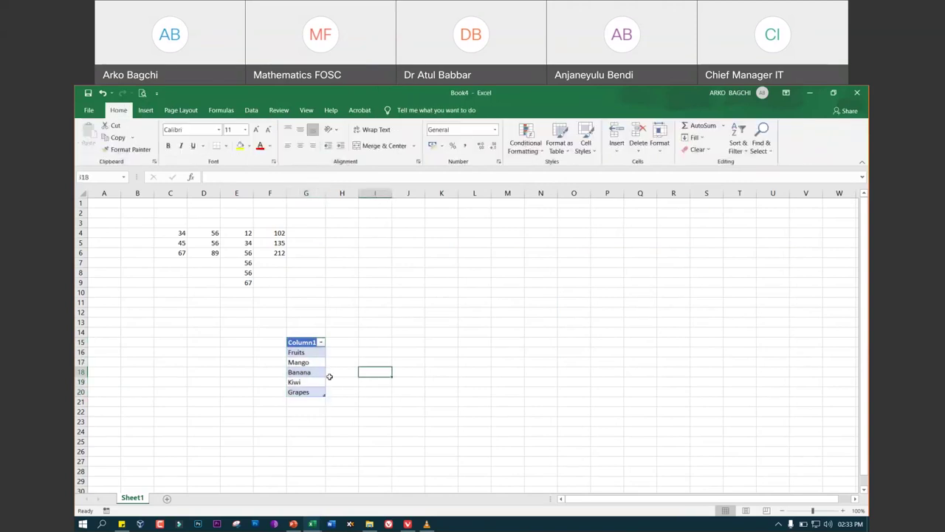
left_click_drag(302, 354, 304, 393)
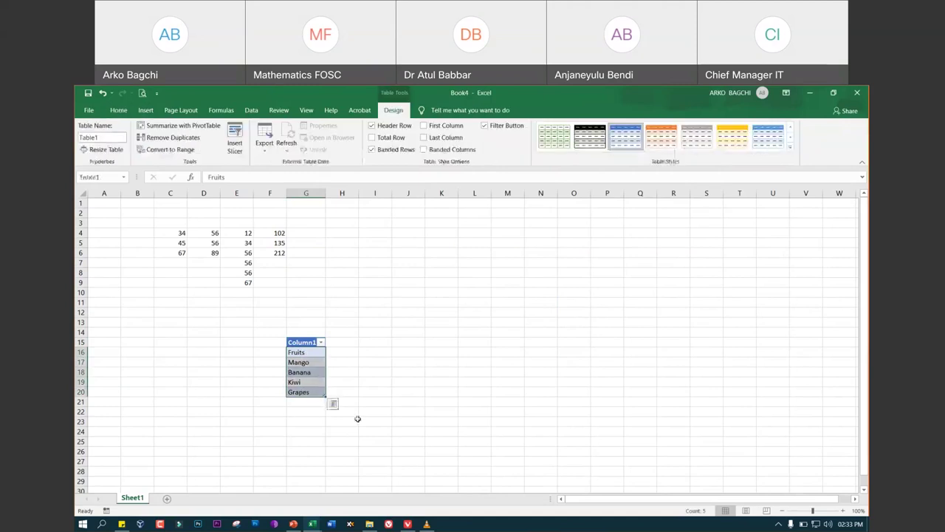
key("ctrl+c")
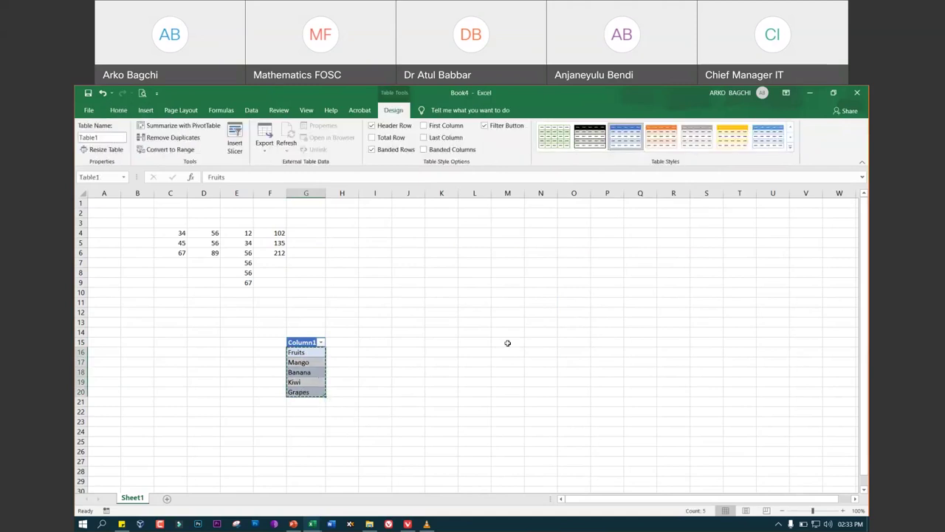
left_click(505, 331)
left_click_drag(510, 330, 508, 371)
key("ctrl+v")
left_click(563, 362)
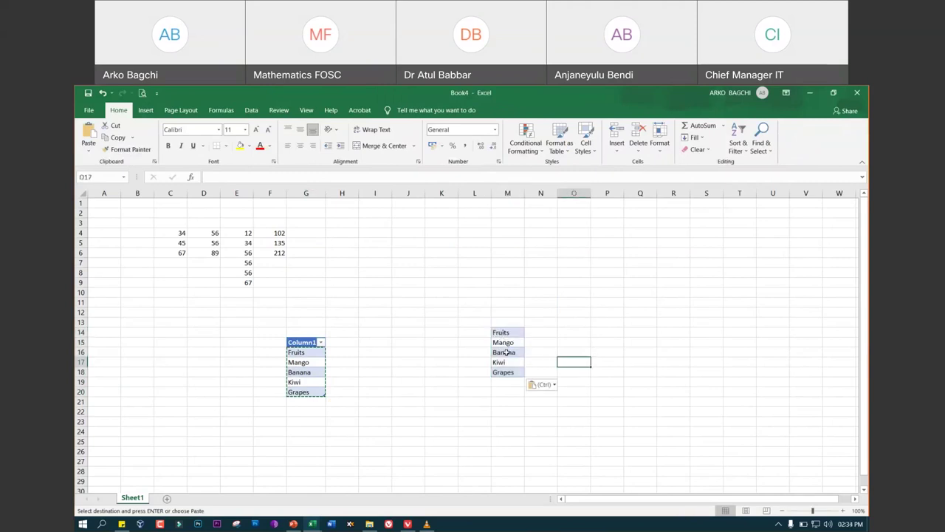
left_click(504, 344)
key("Down")
key("Down")
key("Down")
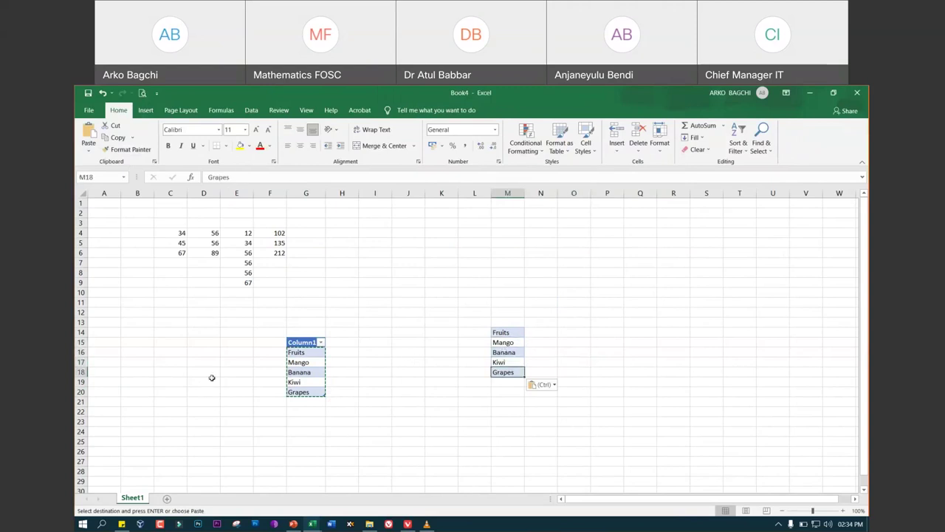
left_click(171, 344)
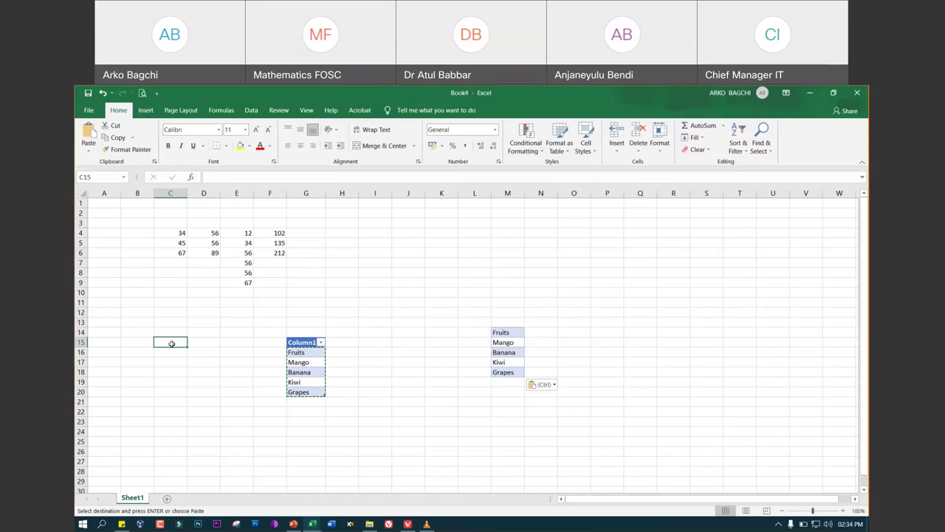
Type the heading Fruit into C15 and select the empty cells C16:C21 below it
left_click(182, 360)
left_click(179, 342)
left_click(182, 360)
left_click(179, 342)
type("Fruit")
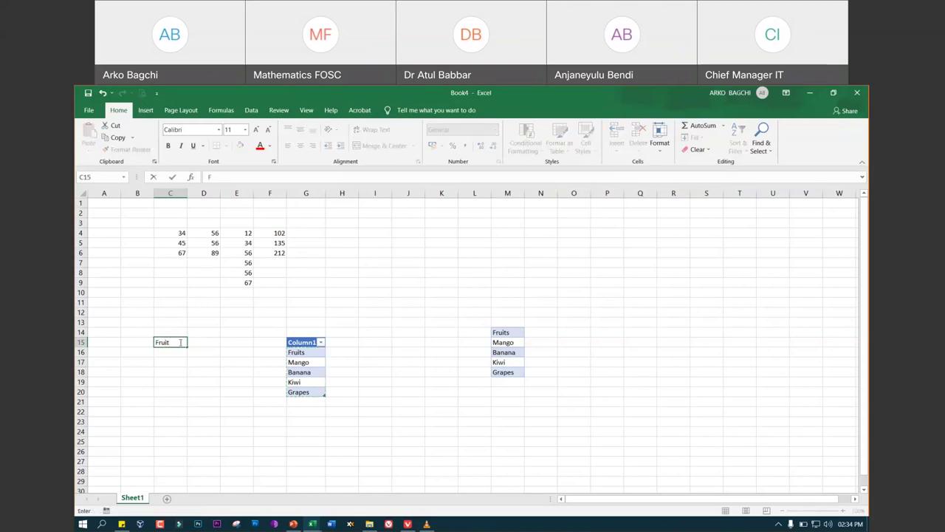
left_click(179, 360)
left_click(181, 343)
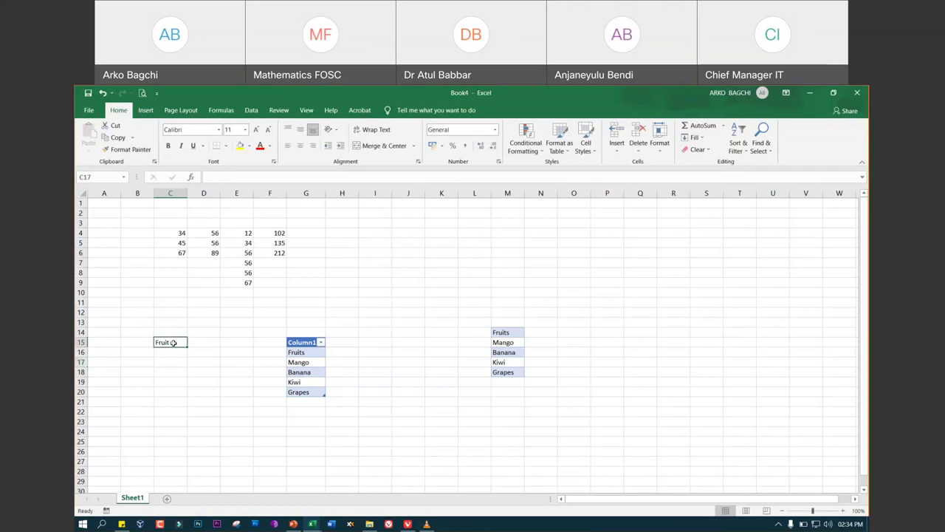
left_click_drag(181, 354, 182, 401)
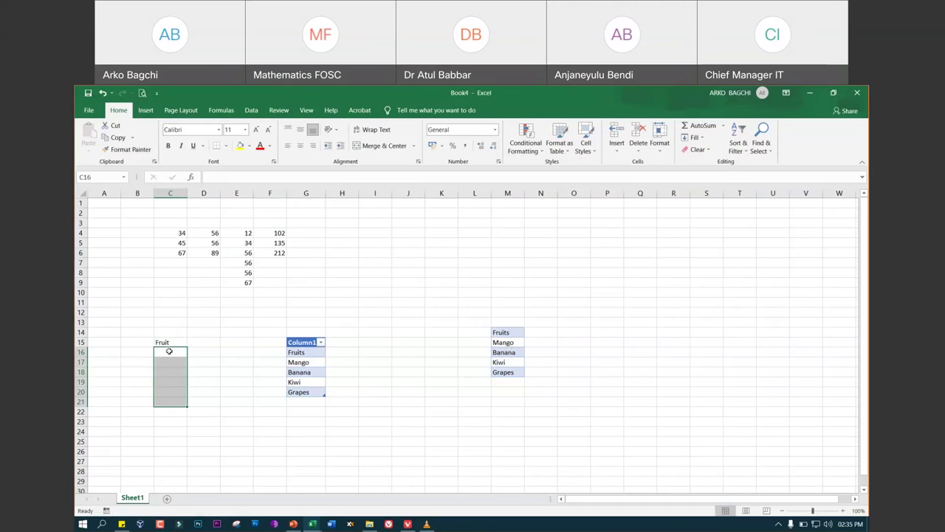
Apply List data validation to C16:C21 using M15:M18 (Mango through Grapes) as the source
left_click(252, 110)
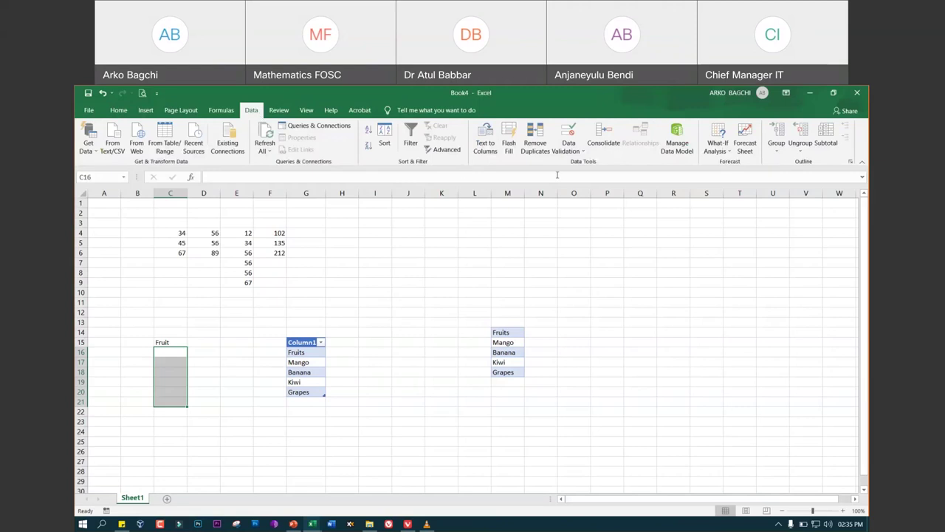
left_click(582, 151)
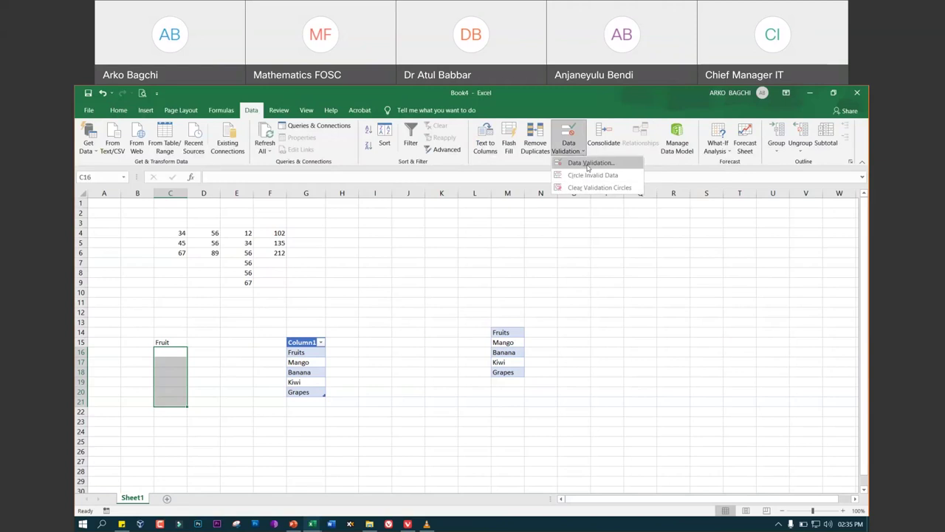
left_click(589, 164)
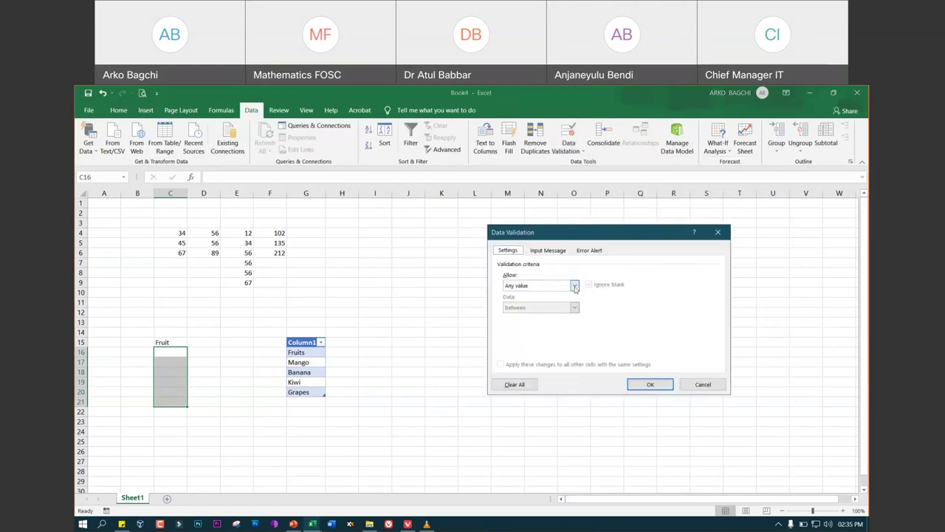
left_click(574, 287)
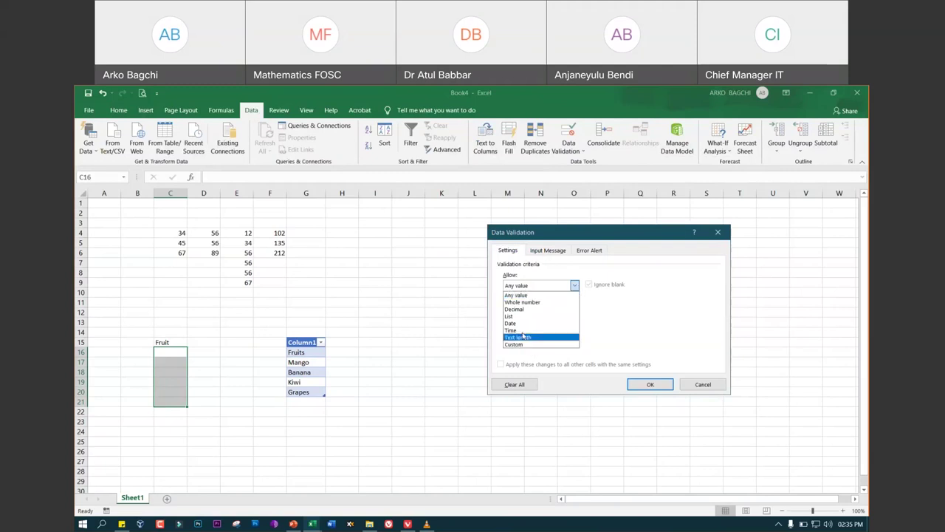
left_click(513, 316)
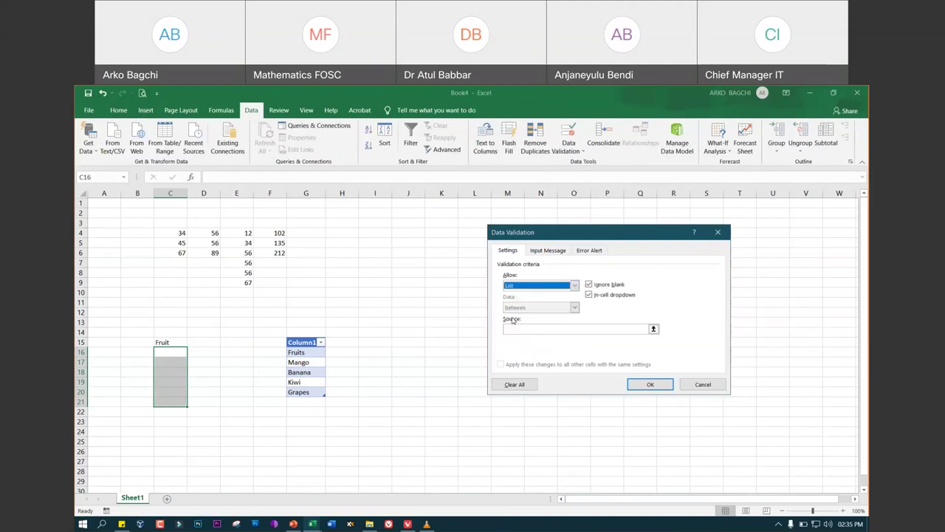
left_click_drag(531, 232, 648, 229)
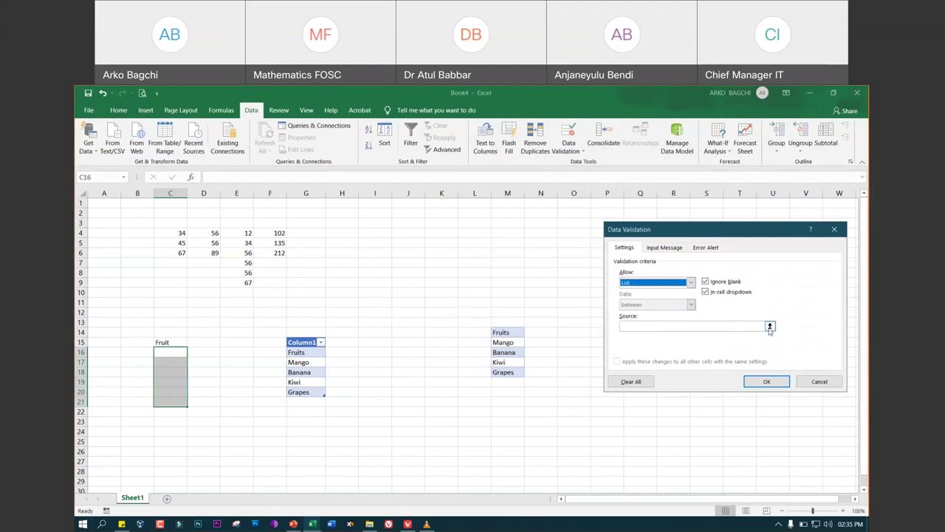
left_click(770, 326)
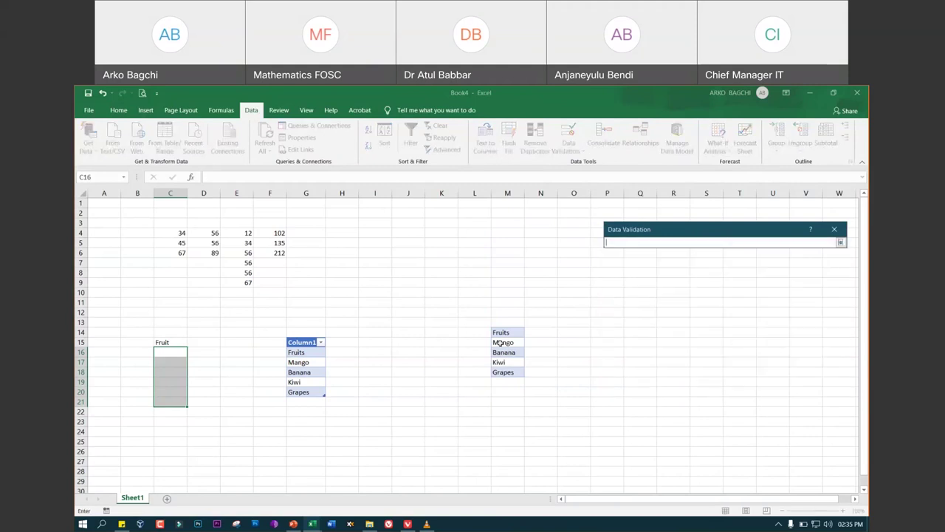
left_click_drag(504, 342, 504, 371)
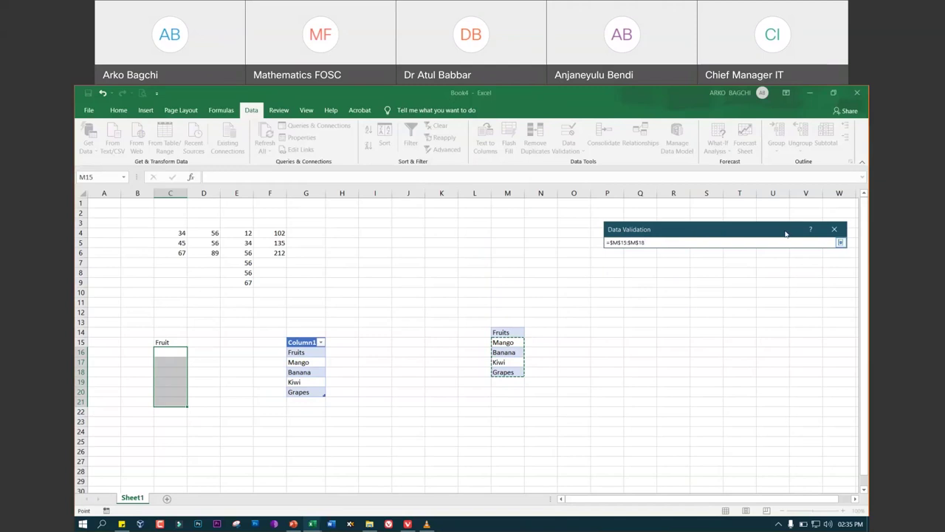
left_click(835, 230)
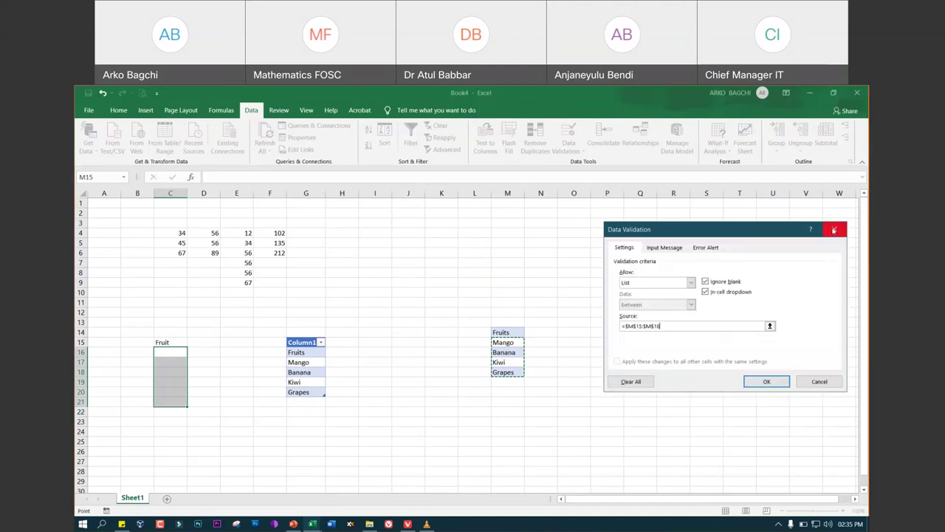
left_click(767, 381)
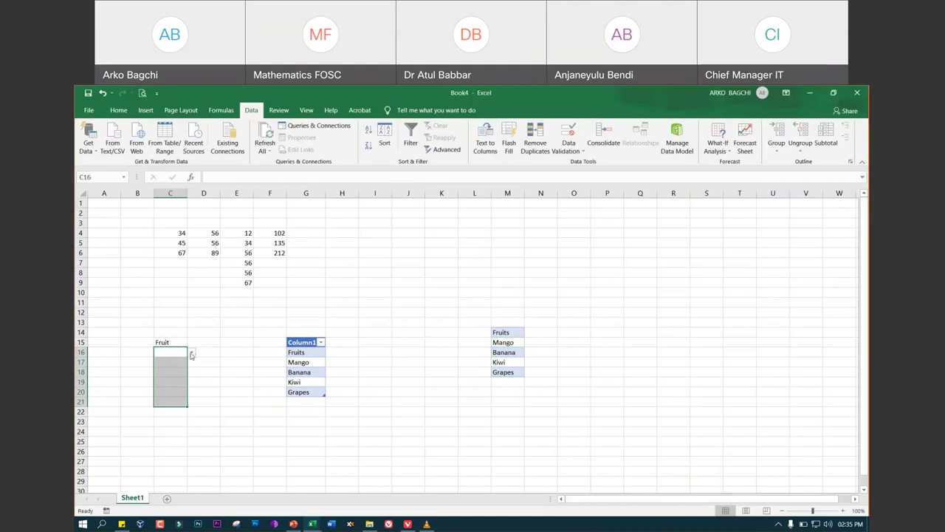
Choose Mango, Banana, Kiwi and Banana from the C16:C19 dropdowns, then switch to PowerPoint
left_click(190, 353)
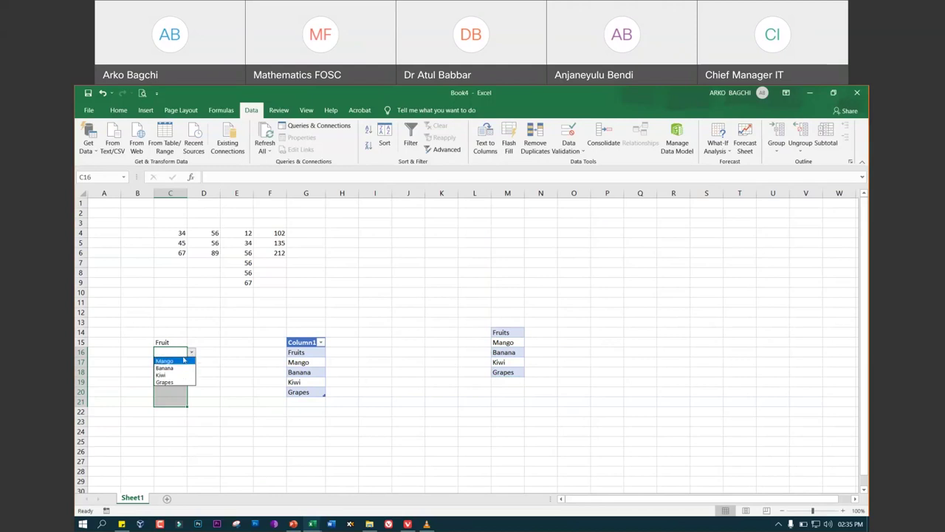
left_click(172, 361)
left_click(172, 361)
left_click(192, 362)
left_click(184, 379)
left_click(170, 372)
left_click(191, 373)
left_click(181, 399)
left_click(178, 381)
left_click(192, 382)
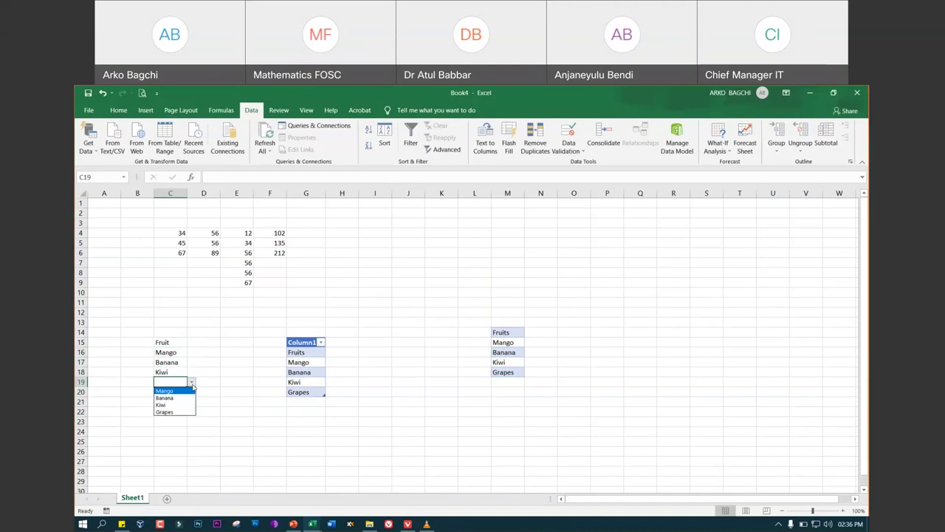
left_click(176, 397)
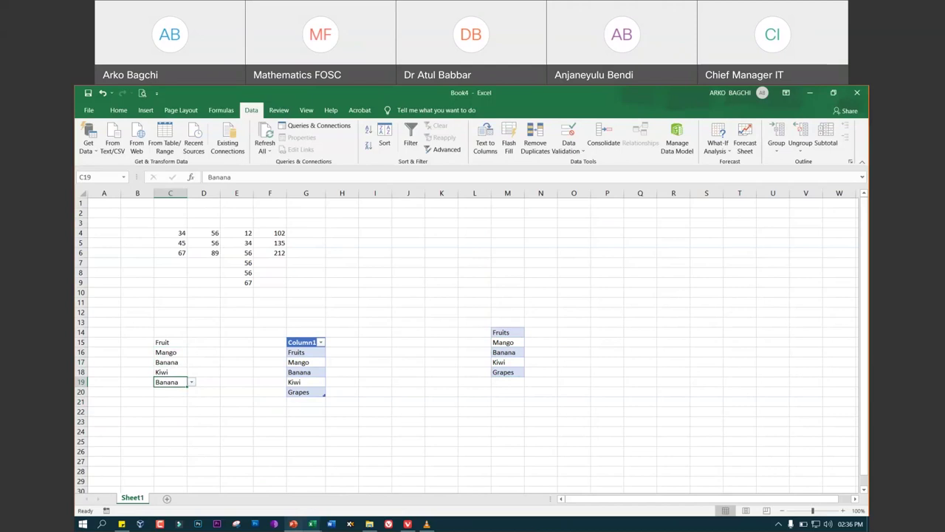
left_click(294, 523)
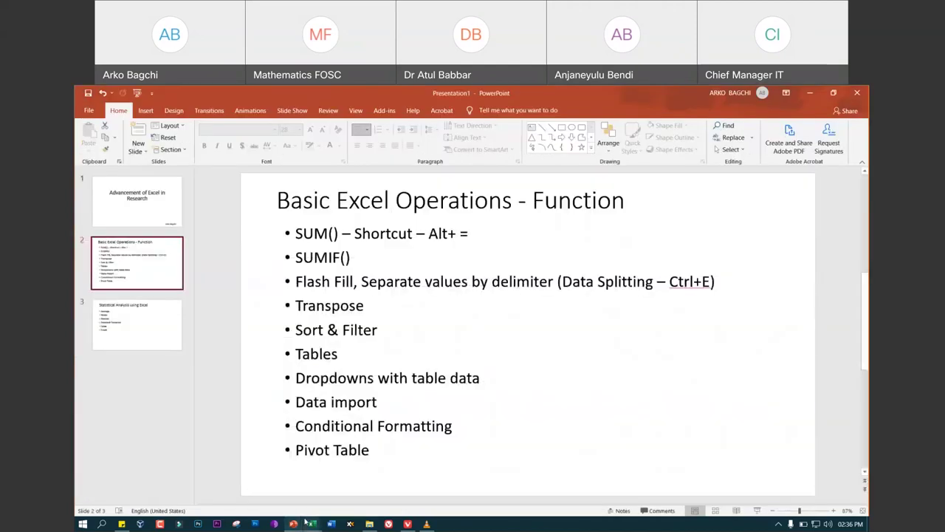
Highlight the 'Data import' bullet, then bring up the Census 2011 district table in the browser
left_click(308, 405)
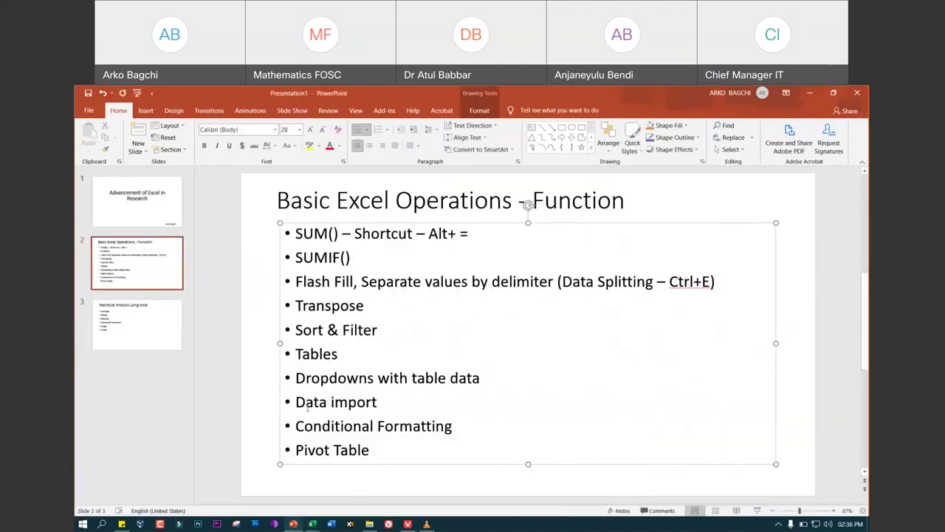
left_click_drag(296, 402, 371, 399)
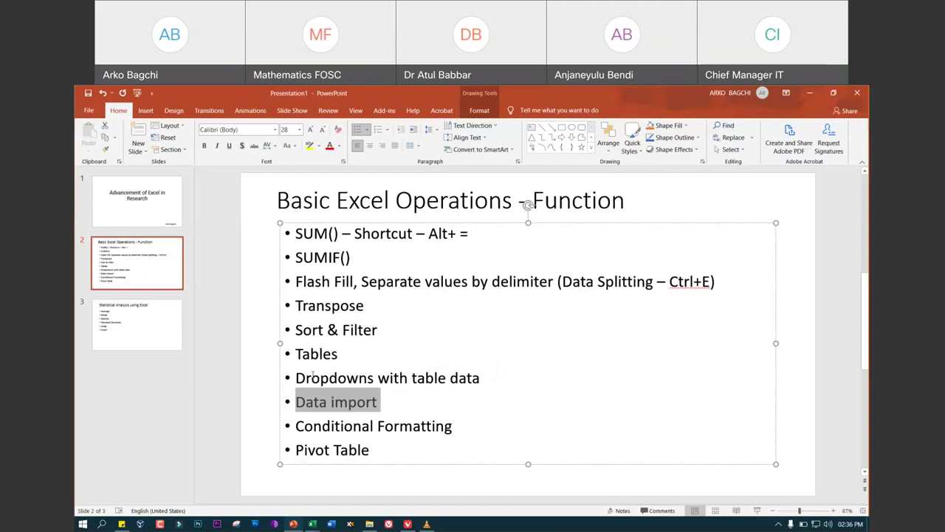
left_click(406, 524)
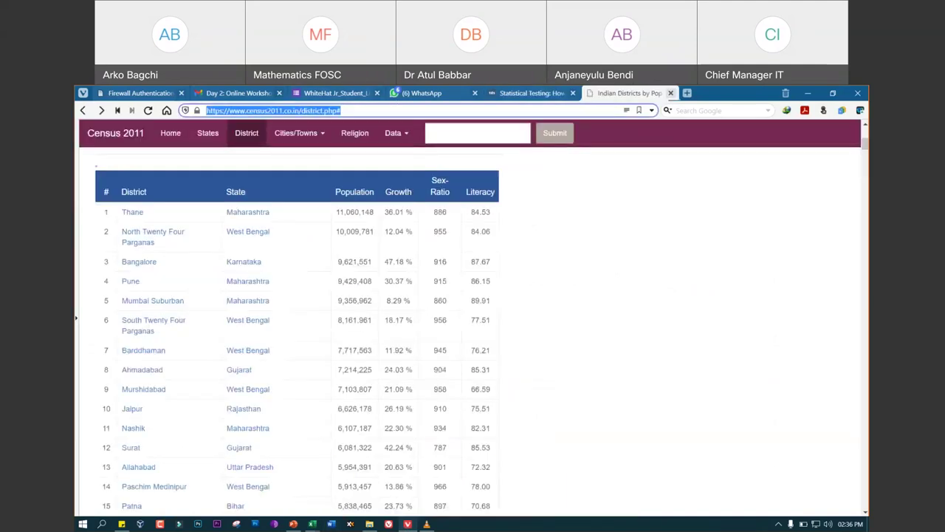
Scroll the census page and select the district table from its header down through Nashik
scroll(526, 309, "up", 5)
scroll(526, 310, "down", 4)
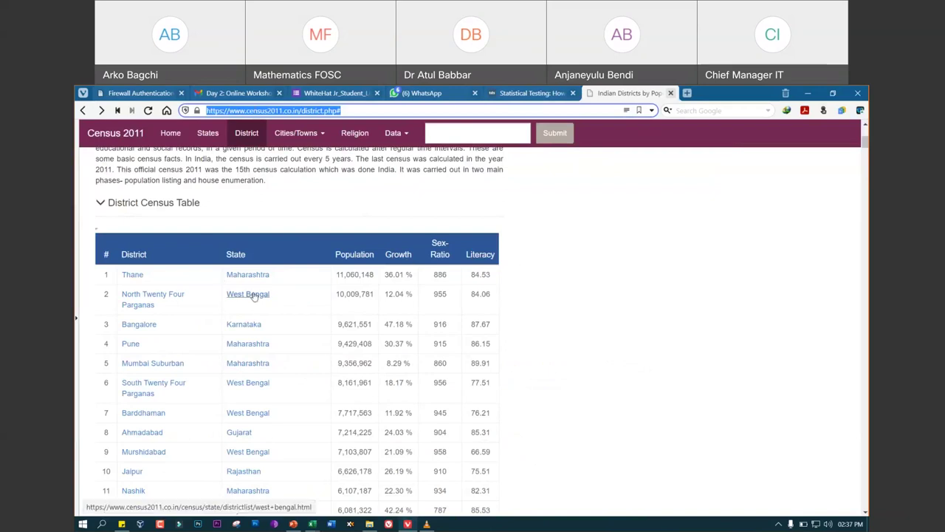
scroll(253, 295, "down", 3)
scroll(264, 354, "down", 1)
scroll(266, 356, "down", 3)
scroll(266, 357, "down", 5)
scroll(266, 356, "down", 5)
scroll(266, 357, "down", 3)
scroll(267, 363, "up", 6)
scroll(268, 363, "up", 6)
scroll(259, 348, "up", 5)
scroll(251, 325, "up", 5)
mouse_move(90, 245)
left_mouse_down()
mouse_move(221, 335)
mouse_move(188, 390)
mouse_move(453, 497)
left_mouse_up()
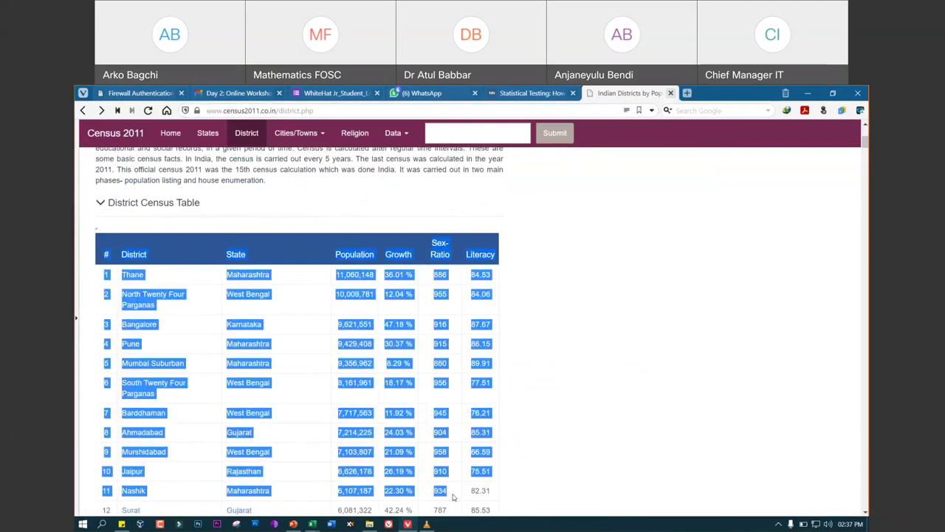
Add a new sheet in Book4, paste the census district table at A1, then select C3
left_click(313, 524)
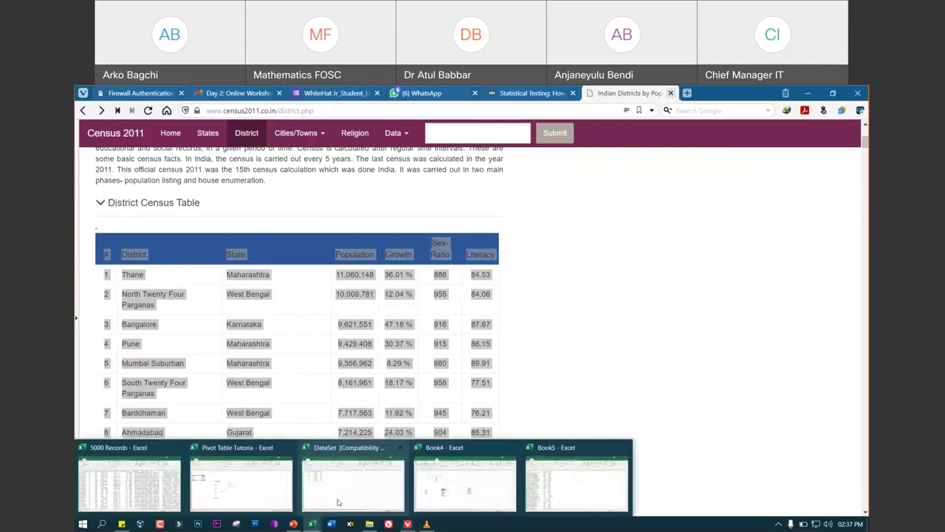
left_click(577, 488)
mouse_move(312, 524)
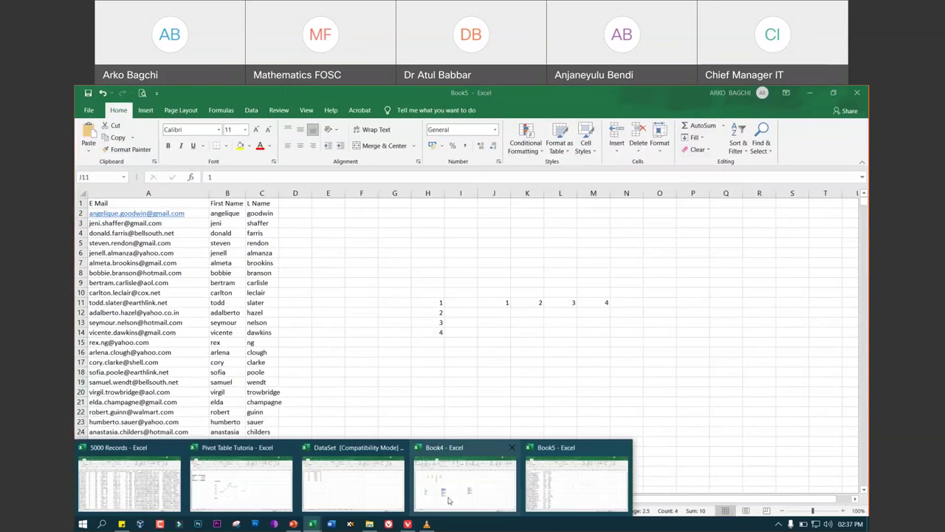
left_click(462, 480)
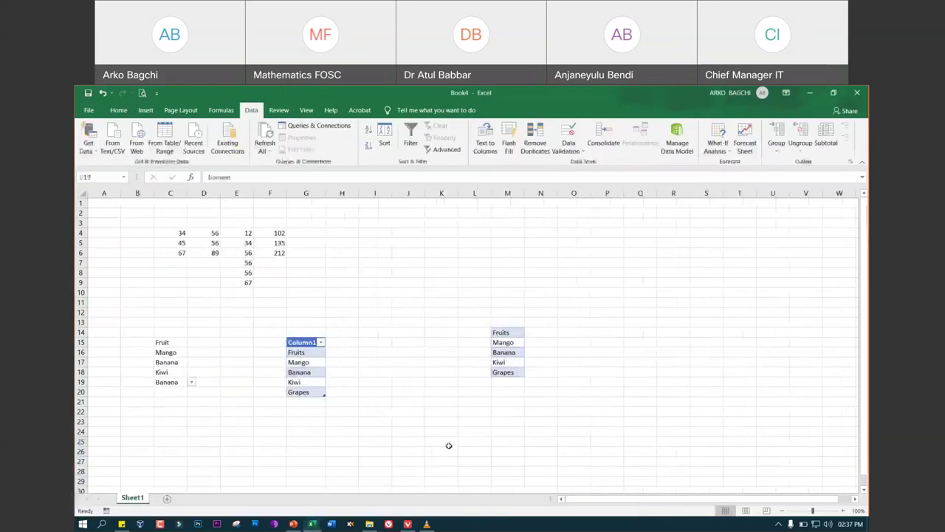
left_click(168, 499)
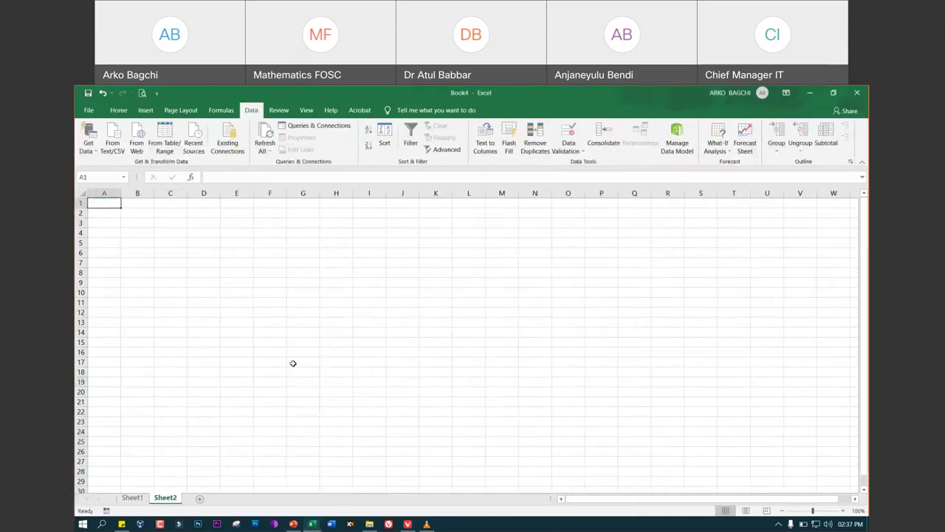
type("#\tDistrict\tState\tPopulation\tGrowth\tSex-Ratio\tLiteracy 1\tThane\tMaharashtra\t1,10,60,148\t36.01%\t886\t84.53 2\tNorth Twenty Four Parganas\tWest Bengal\t1,00,09,781\t12.04%\t955\t84.06 3\tBangalore\tKarnataka\t96,21,551\t47.18%\t916\t87.67 4\tPune\tMaharashtra\t94,29,408\t30.37%\t915\t86.15 5\tMumbai Suburban\tMaharashtra\t93,56,962\t8.29%\t860\t89.91 6\tSouth Twenty Four Parganas\tWest Bengal\t81,61,961\t18.17%\t956\t77.51 7\tBarddhaman\tWest Bengal\t77,17,563\t11.92%\t945\t76.21 8\tAhmadabad\tGujarat\t72,14,225\t24.03%\t904\t85.31 9\tMurshidabad\tWest Bengal\t71,03,807\t21.09%\t958\t66.59 10\tJaipur\tRajasthan\t66,26,178\t26.19%\t910\t75.51 11\tNashik\tMaharashtra\t61,07,187\t22.30%\t934")
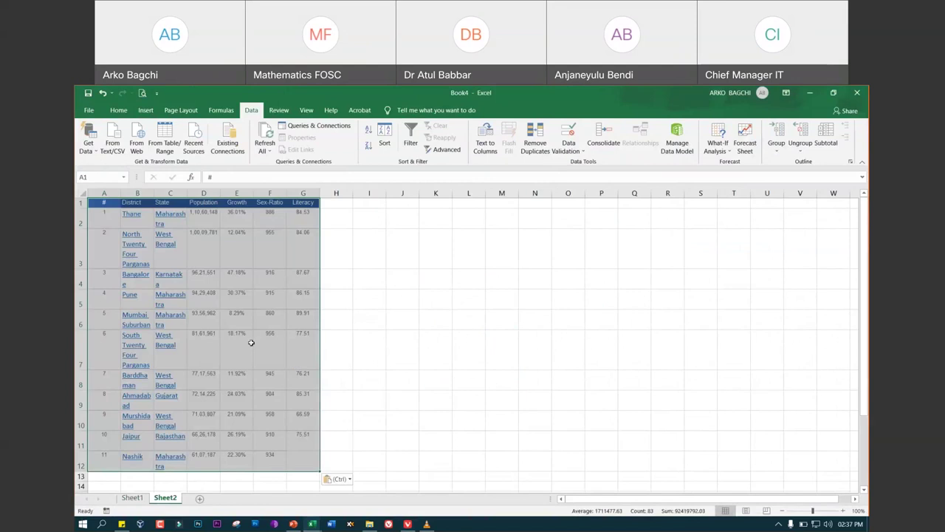
left_click(252, 342)
left_click(174, 255)
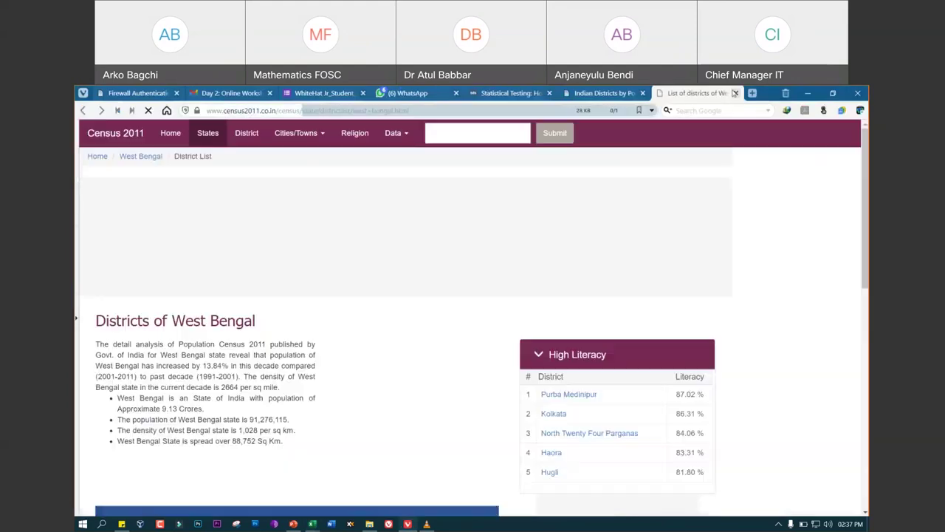
Close the West Bengal districts tab in Vivaldi and bring the DataSet workbook forward
left_click(735, 93)
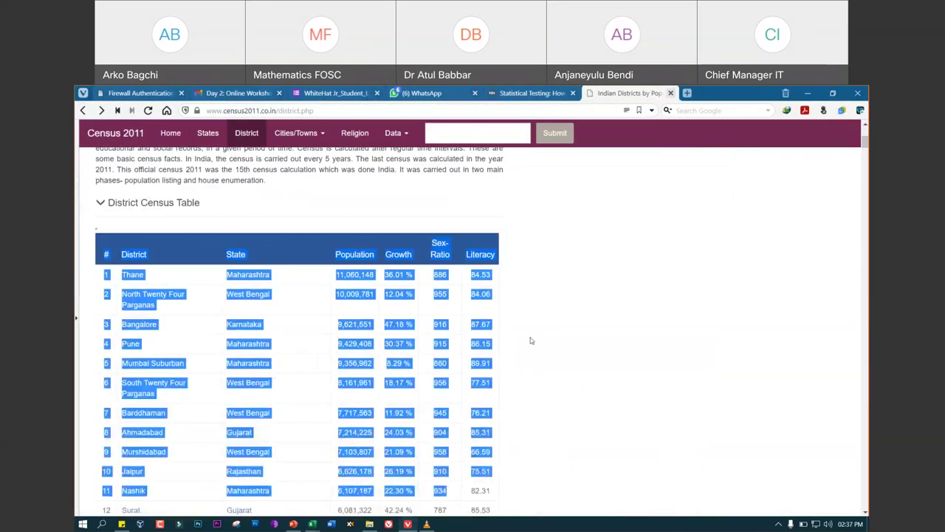
left_click(311, 524)
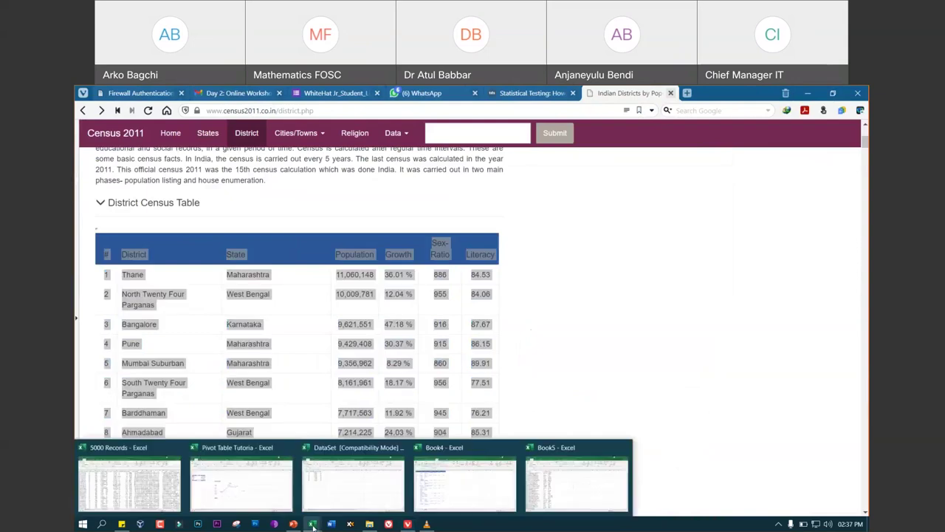
left_click(370, 488)
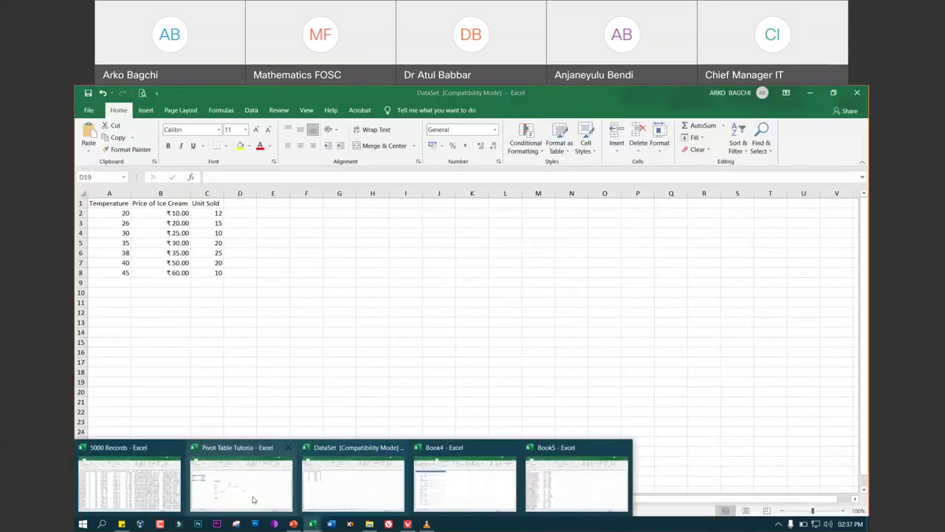
Switch to the Book4 workbook and show Sheet2 with the district census table
left_click(499, 500)
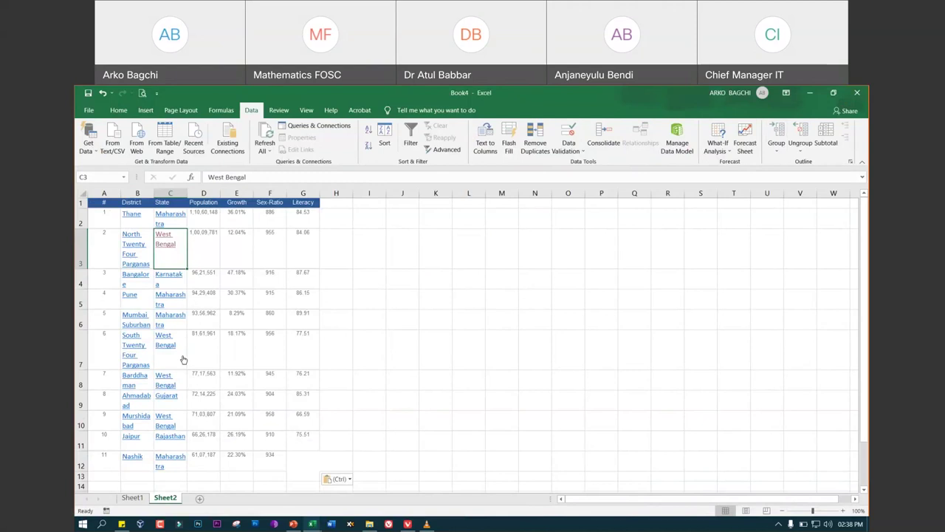
left_click(132, 498)
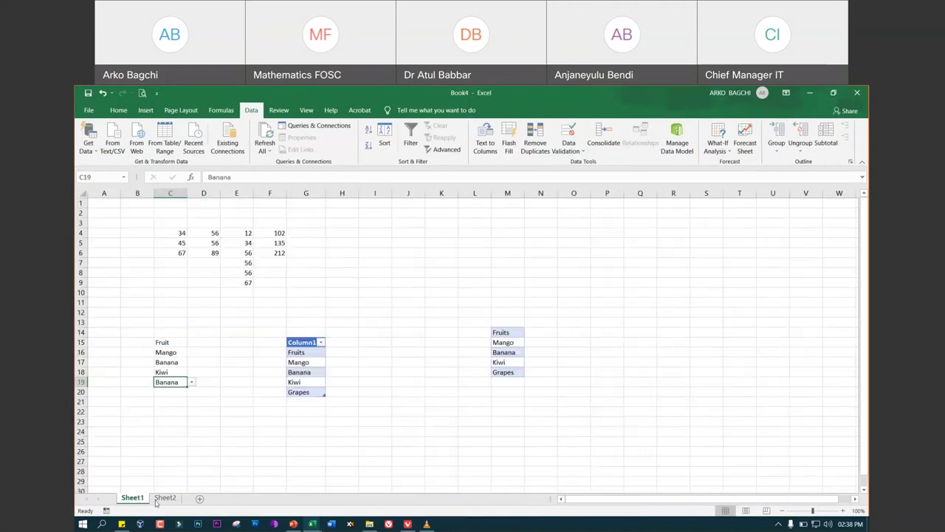
left_click(162, 498)
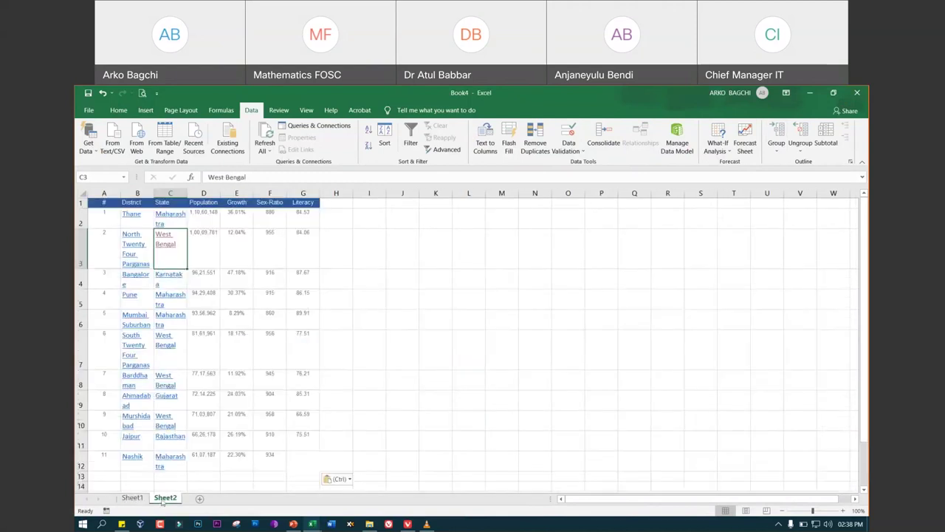
Open the Data tab's Get Data menu to show the From Other Sources import options
left_click(89, 148)
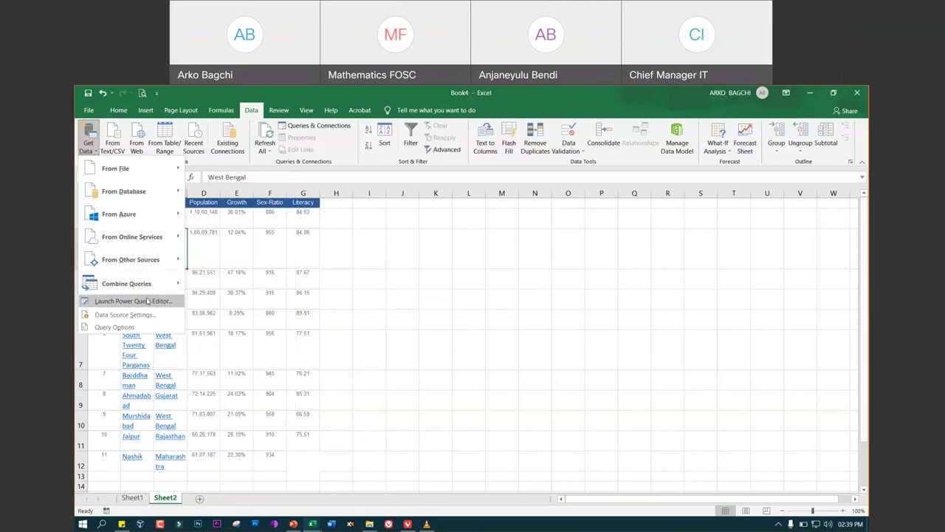
mouse_move(131, 259)
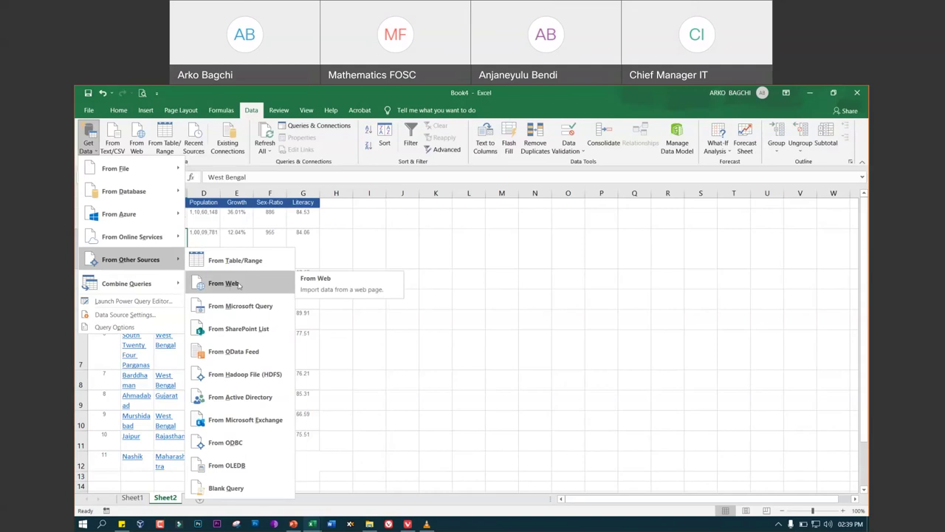
Run a From Web import using the census2011.co.in district page URL copied from the browser
left_click(239, 284)
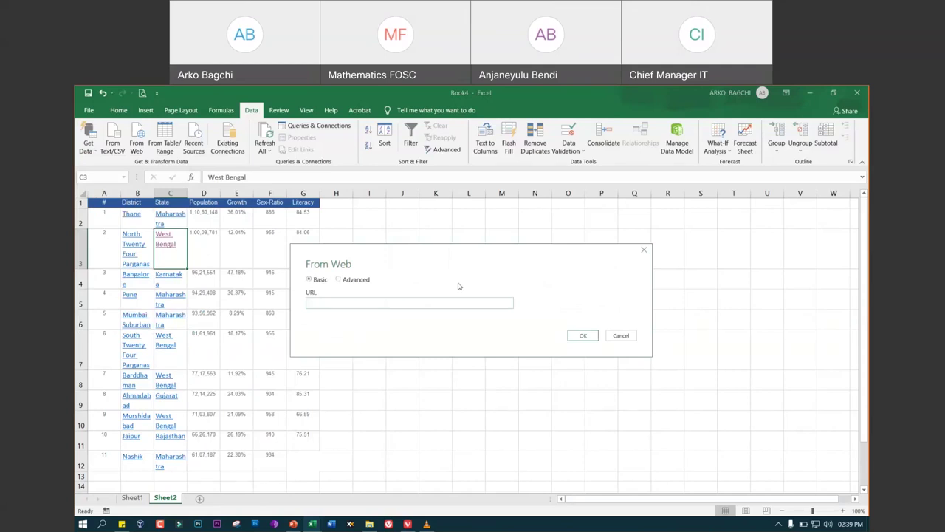
left_click(411, 526)
left_click(244, 110)
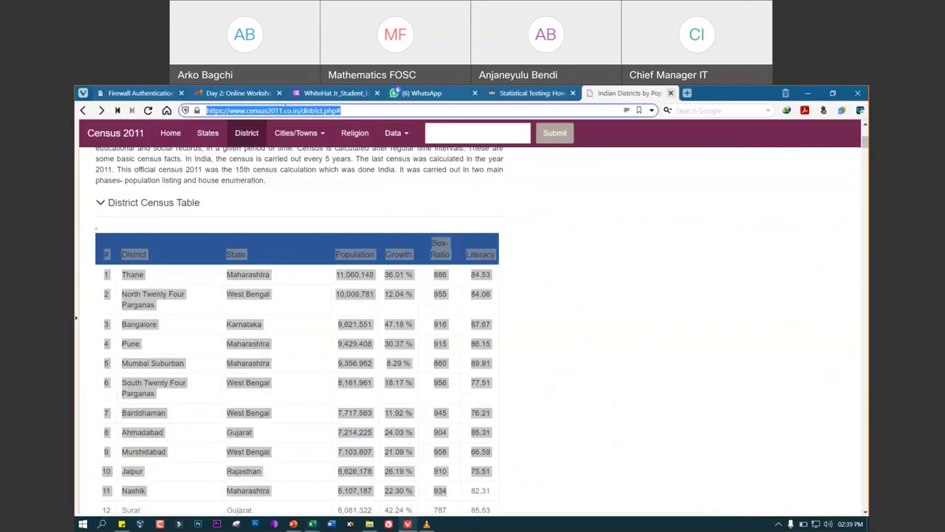
right_click(292, 111)
left_click(311, 178)
mouse_move(311, 524)
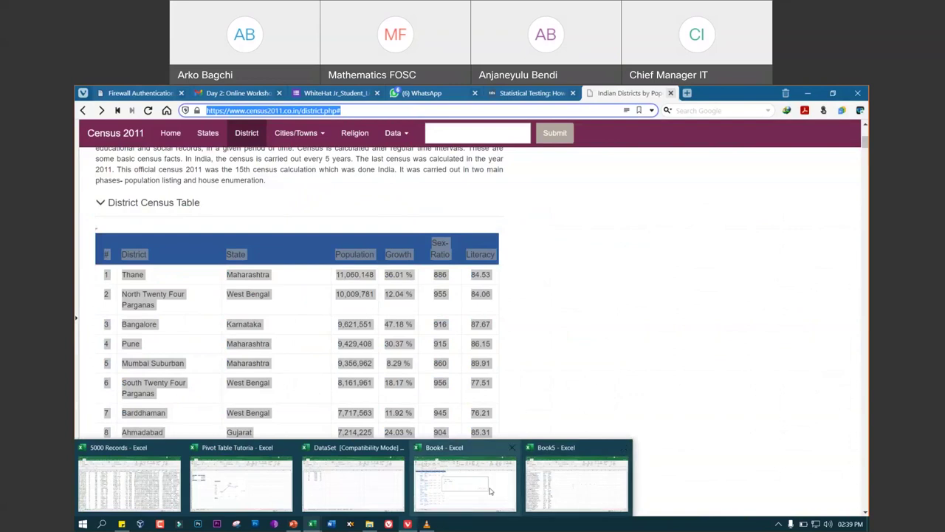
left_click(490, 490)
right_click(394, 303)
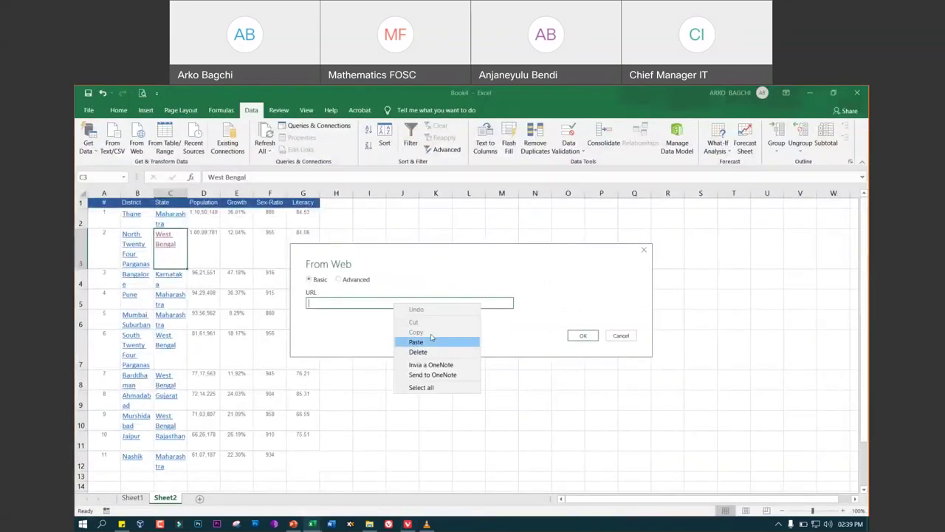
left_click(416, 342)
key("Return")
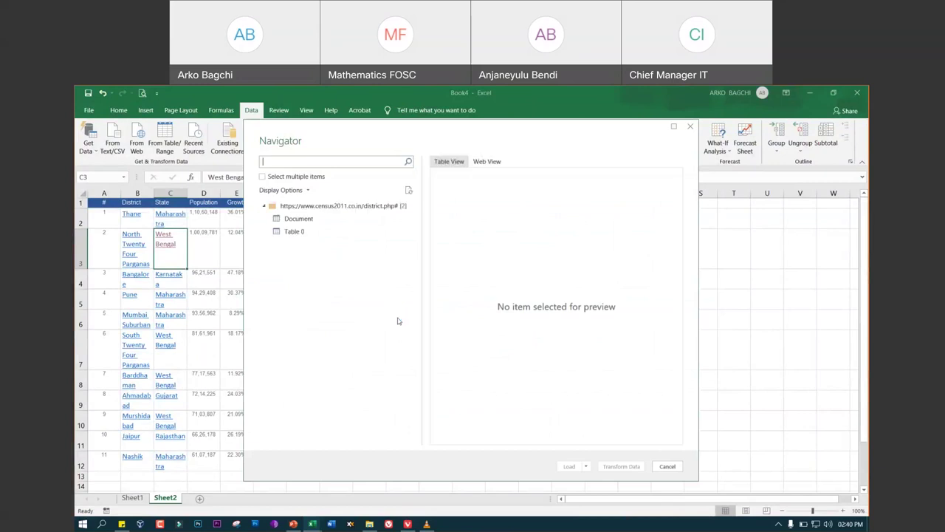
Preview Table 0 in Navigator and open it in the Power Query Editor
left_click(294, 231)
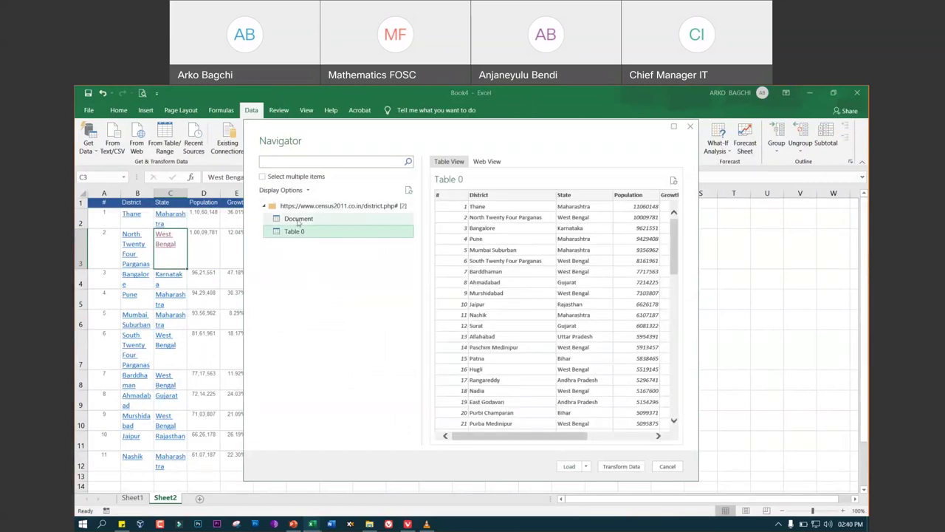
left_click(299, 220)
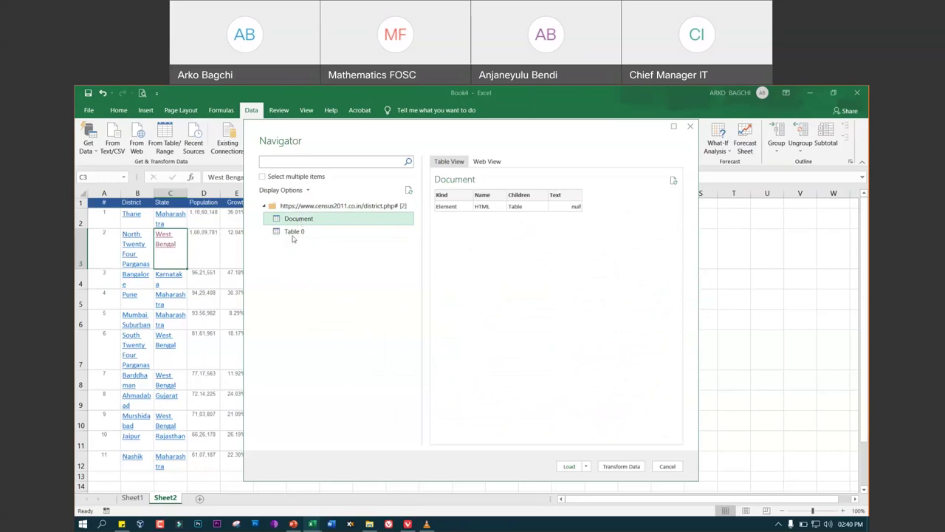
left_click(293, 234)
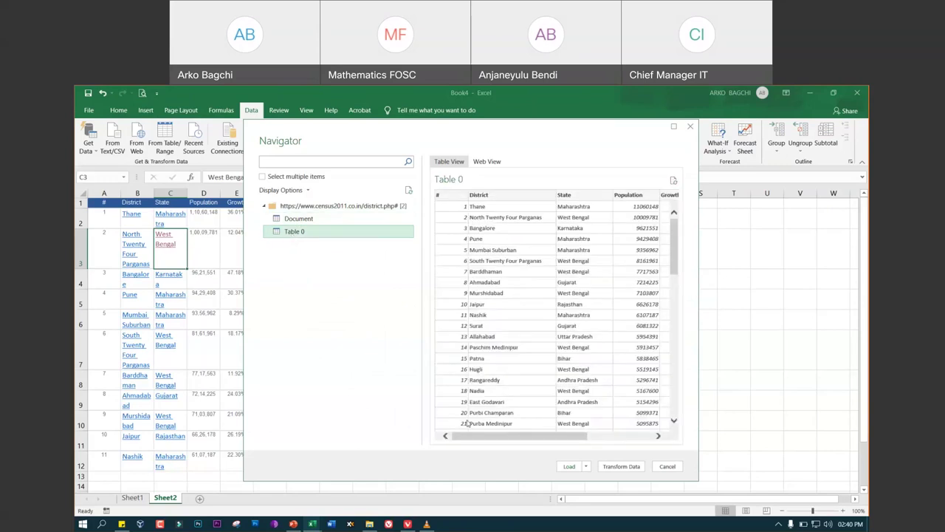
left_click_drag(473, 437, 489, 440)
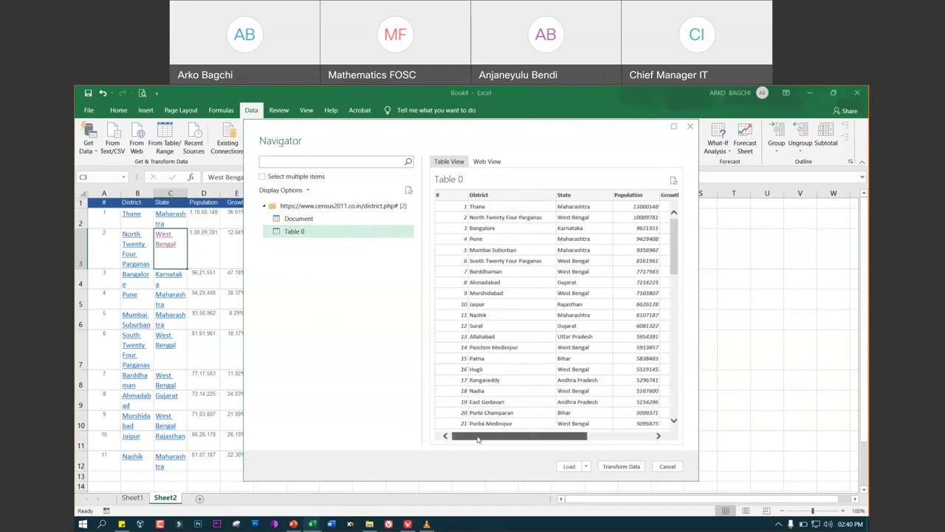
left_click_drag(477, 439, 537, 438)
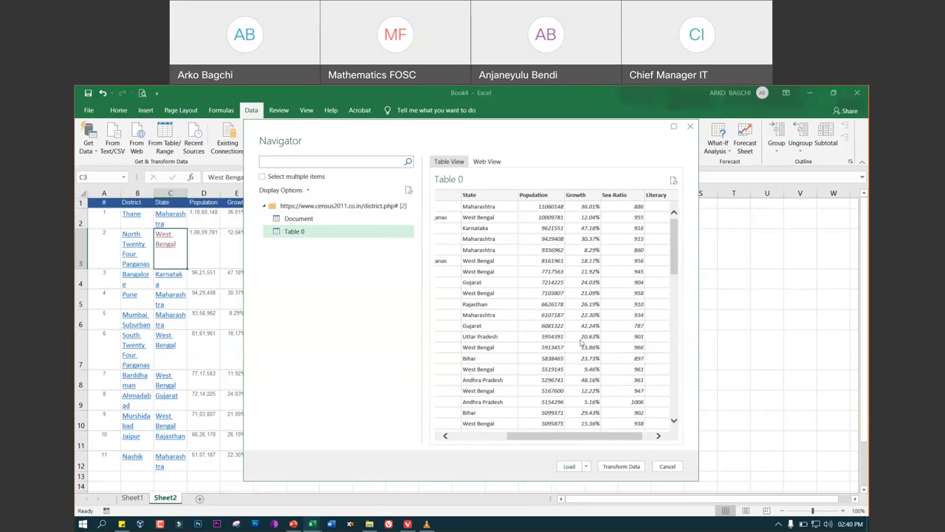
left_click_drag(676, 243, 674, 384)
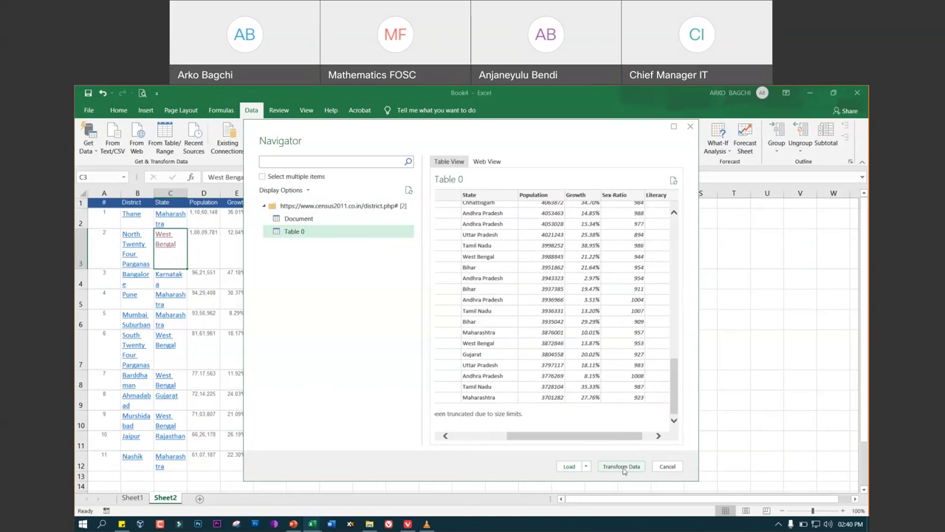
left_click(621, 467)
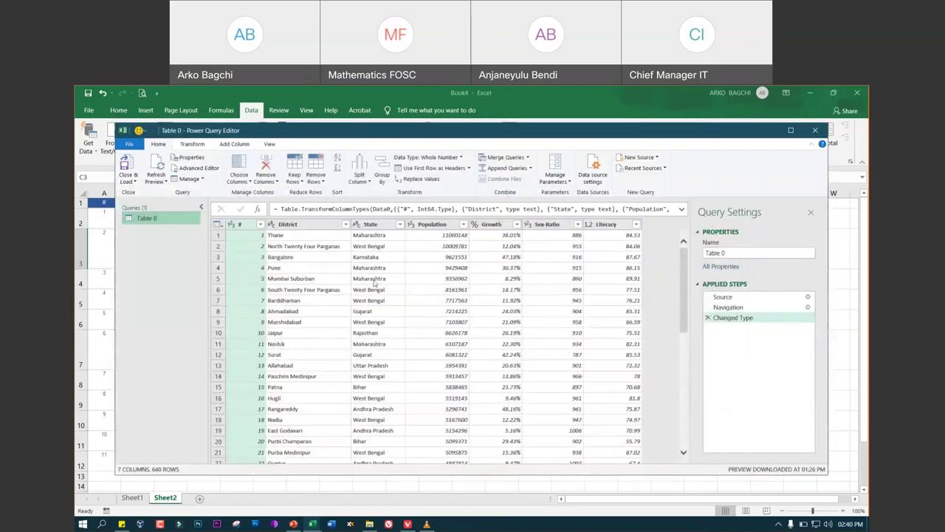
Check several Growth and Sex-Ratio values in the Table 0 query, then open the Close & Load options
left_click(526, 303)
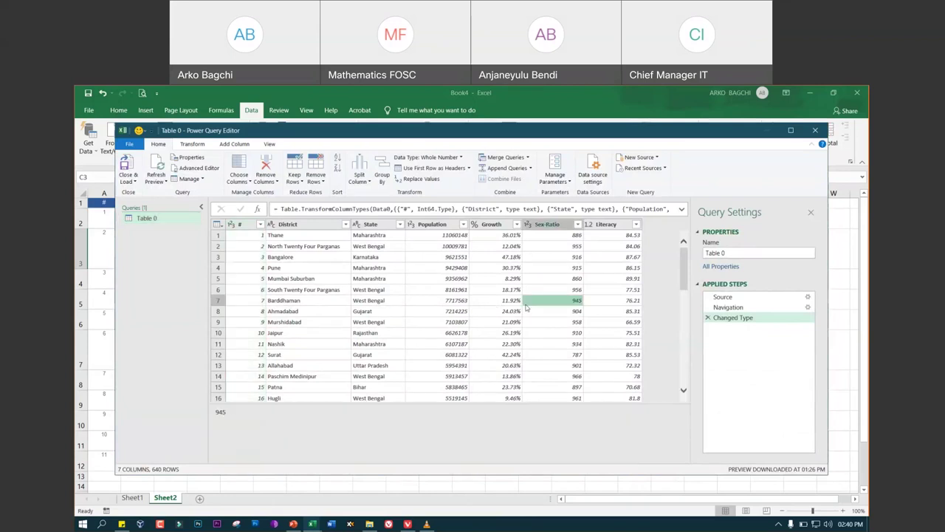
left_click(520, 268)
left_click(509, 289)
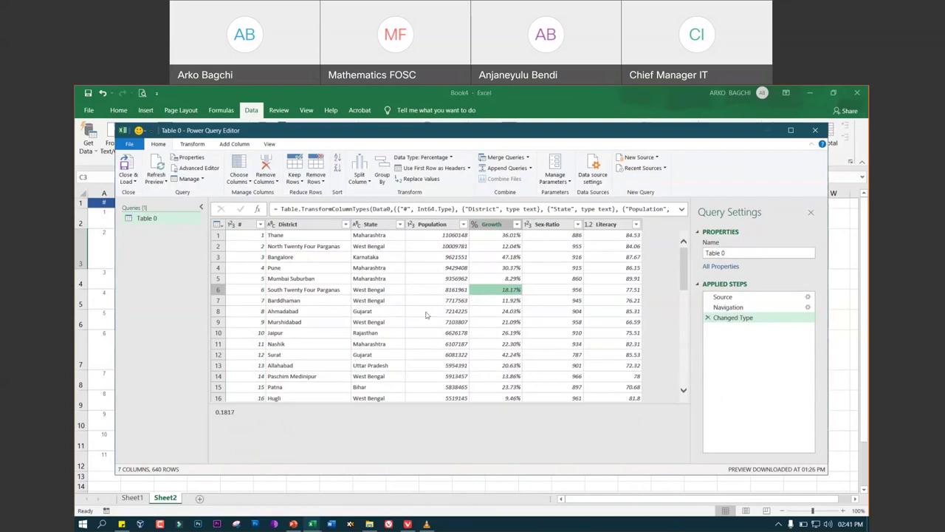
scroll(398, 265, "down", 4)
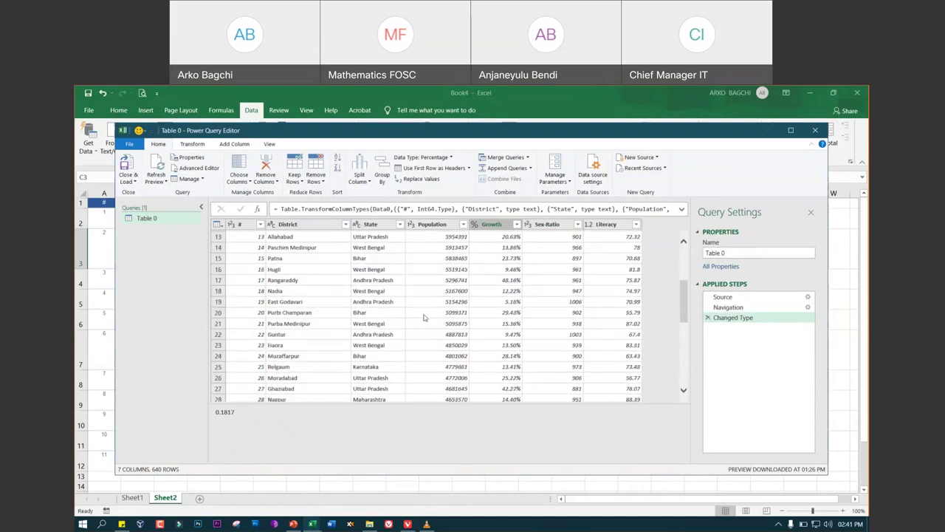
scroll(425, 318, "down", 4)
scroll(428, 316, "down", 3)
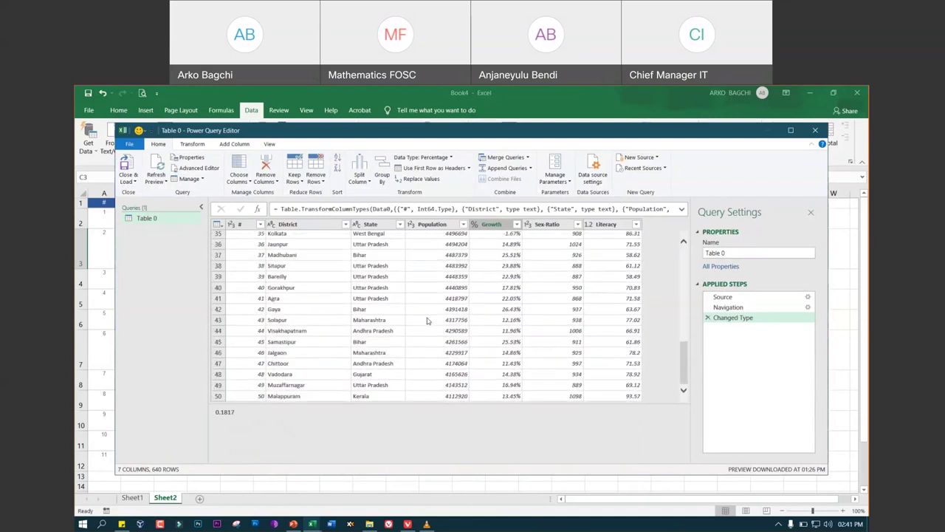
left_click(580, 321)
scroll(602, 351, "up", 1)
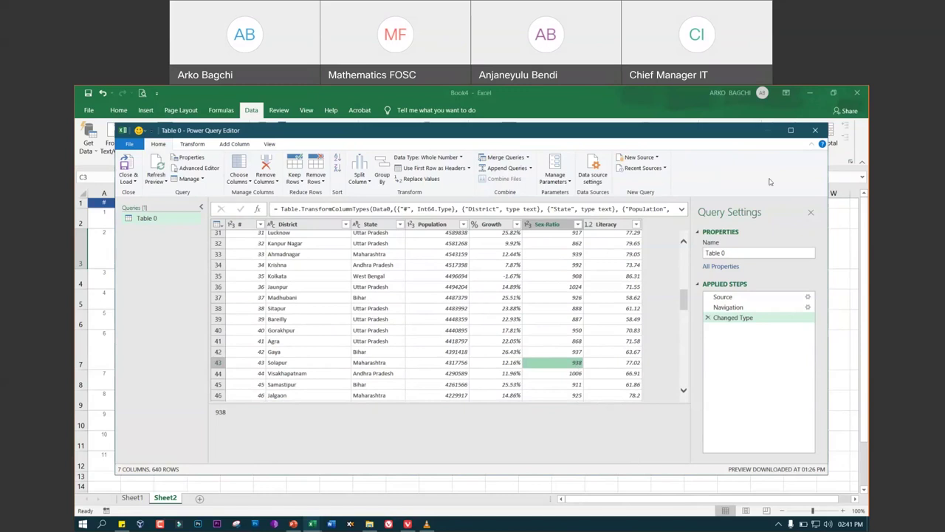
scroll(450, 311, "up", 3)
scroll(449, 307, "up", 5)
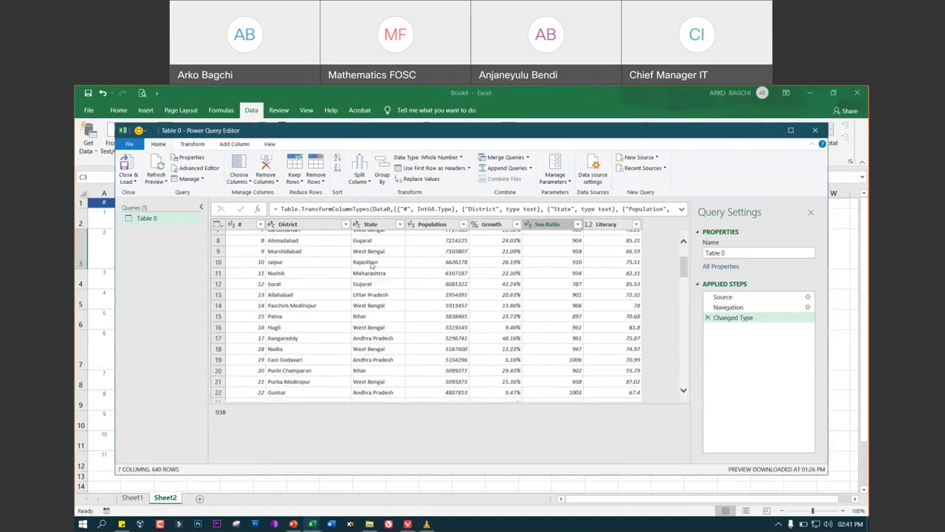
scroll(449, 301, "up", 2)
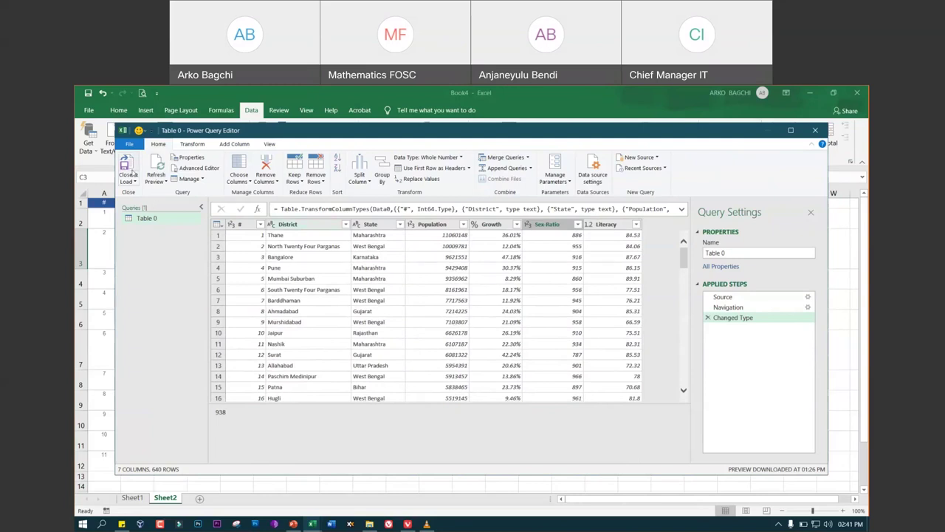
left_click(133, 181)
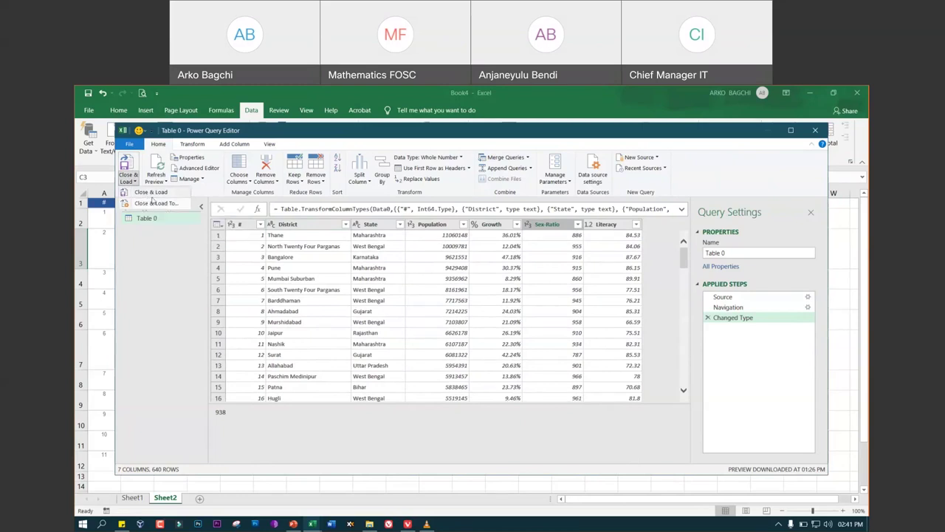
Load the census query into a new Table 0 sheet and scroll through its rows
left_click(150, 192)
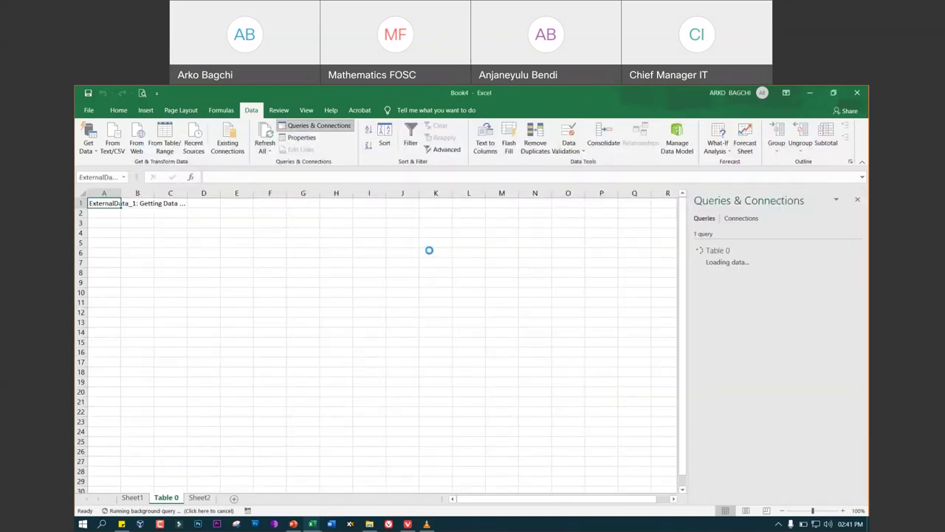
scroll(401, 359, "down", 7)
scroll(398, 362, "down", 9)
scroll(399, 362, "down", 7)
scroll(399, 362, "down", 12)
scroll(399, 362, "down", 12)
scroll(399, 362, "down", 10)
scroll(398, 361, "down", 10)
scroll(399, 361, "down", 8)
scroll(399, 362, "down", 10)
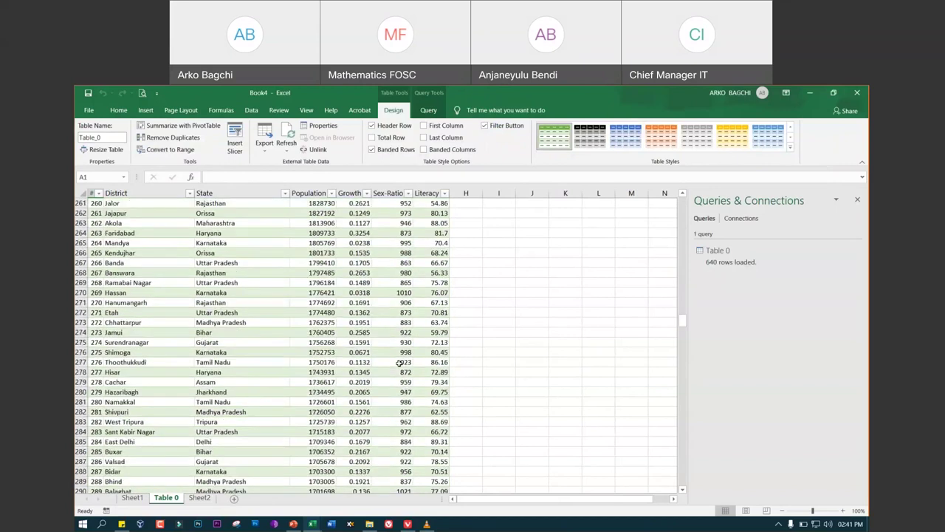
scroll(399, 362, "down", 13)
scroll(398, 362, "up", 4)
scroll(399, 362, "up", 4)
scroll(399, 362, "up", 10)
scroll(399, 362, "up", 9)
scroll(398, 362, "up", 9)
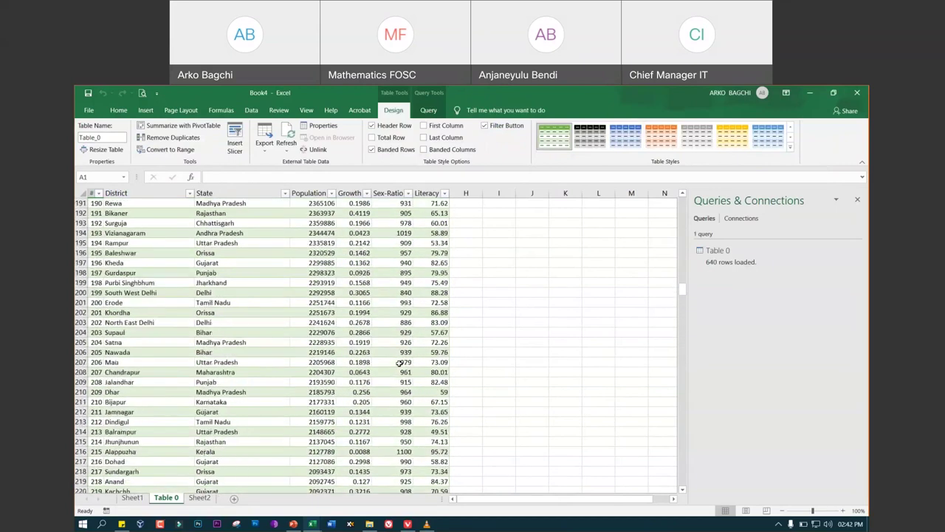
scroll(399, 362, "up", 6)
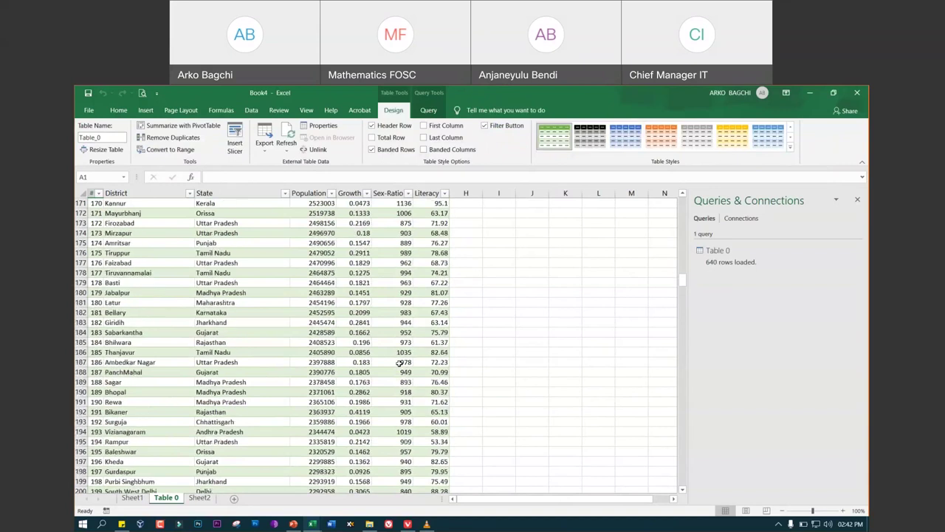
scroll(399, 362, "up", 6)
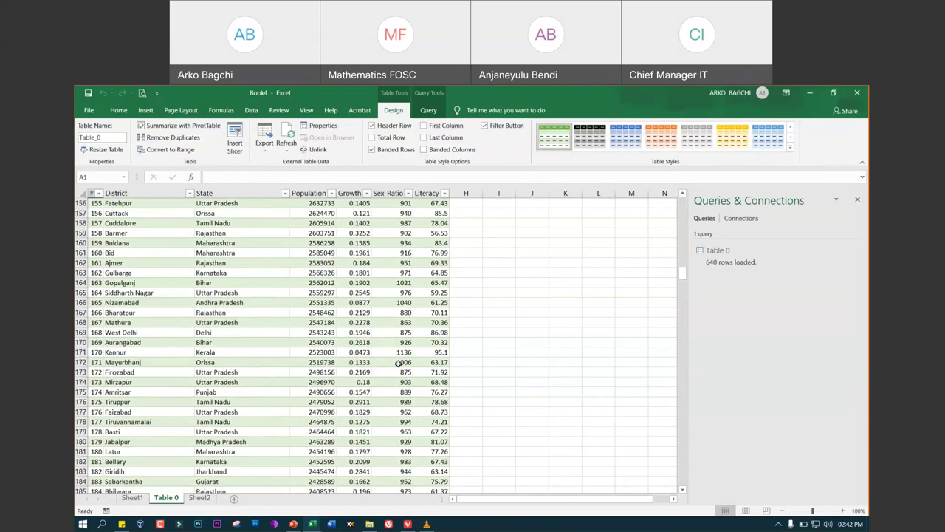
scroll(399, 362, "up", 8)
scroll(395, 353, "up", 8)
scroll(391, 345, "up", 9)
scroll(391, 344, "up", 7)
scroll(373, 336, "up", 7)
scroll(354, 327, "up", 7)
scroll(336, 318, "up", 6)
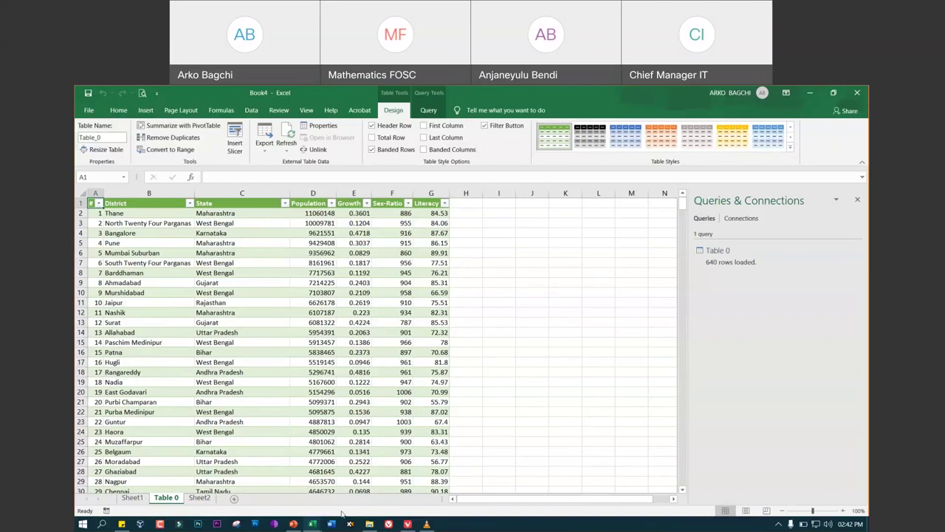
Highlight Conditional Formatting as the next topic on the PowerPoint slide, then return to Excel
left_click(294, 524)
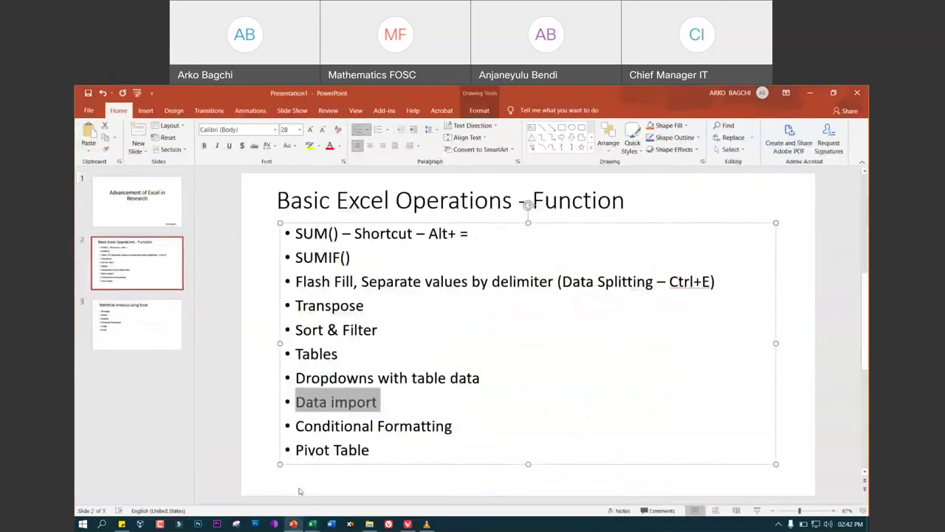
left_click(313, 427)
left_click_drag(295, 426, 453, 427)
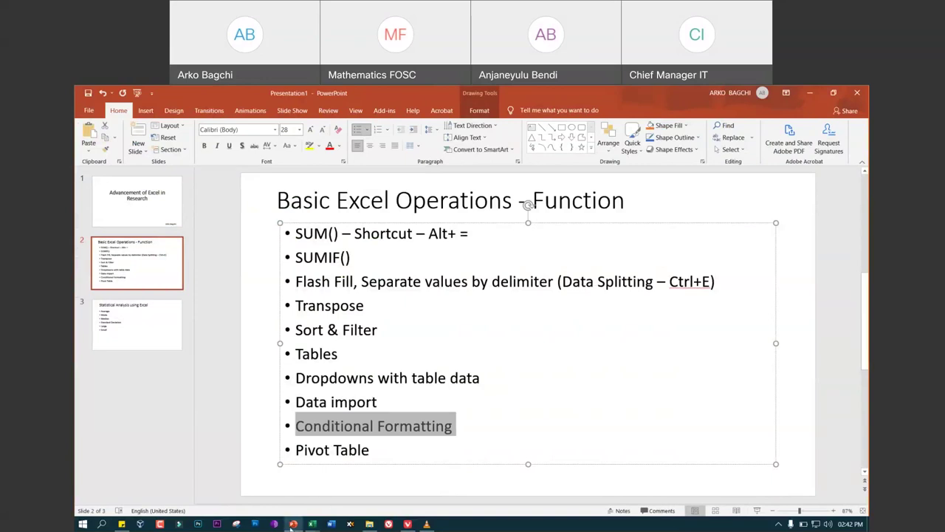
left_click(313, 523)
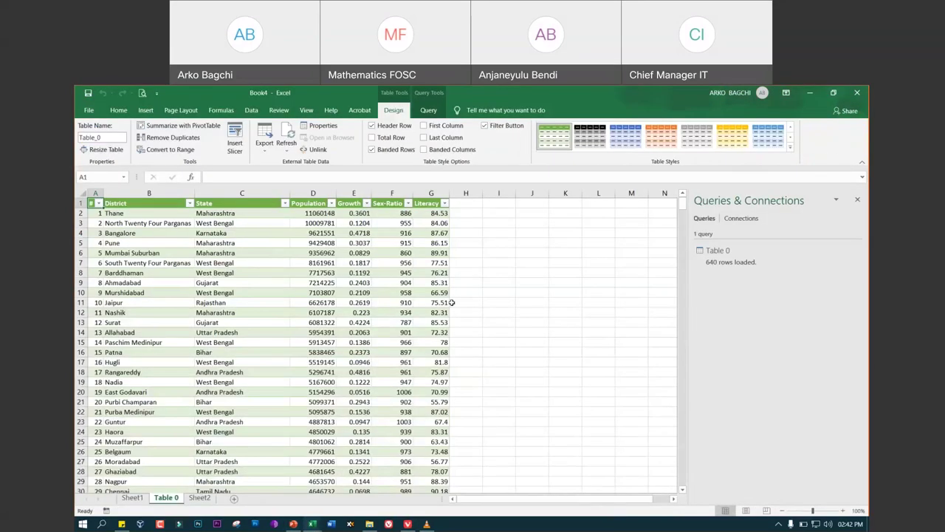
Browse the Home tab's Conditional Formatting rule menus, then close them
left_click(118, 110)
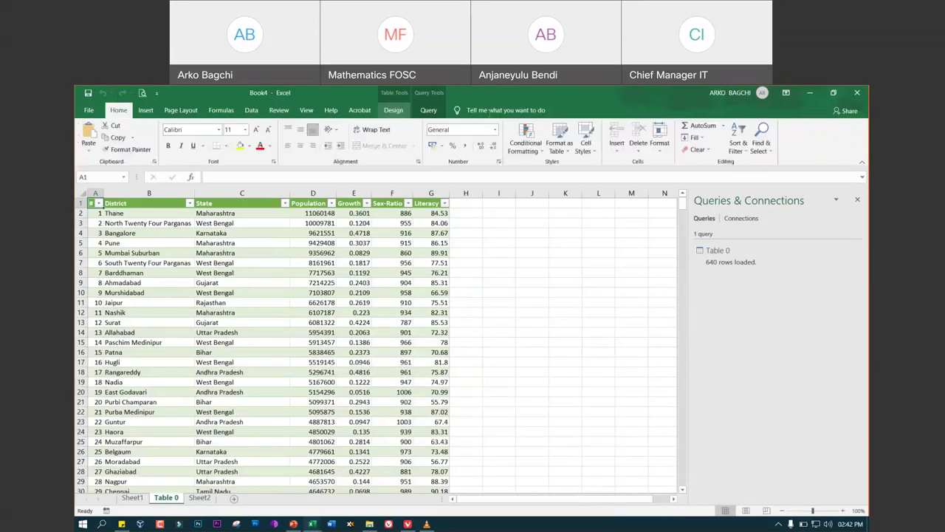
left_click(536, 154)
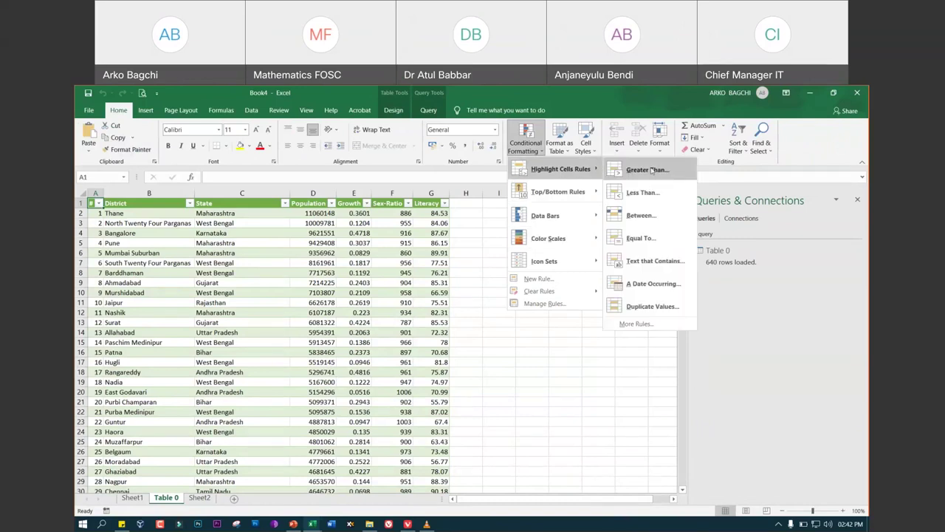
mouse_move(557, 192)
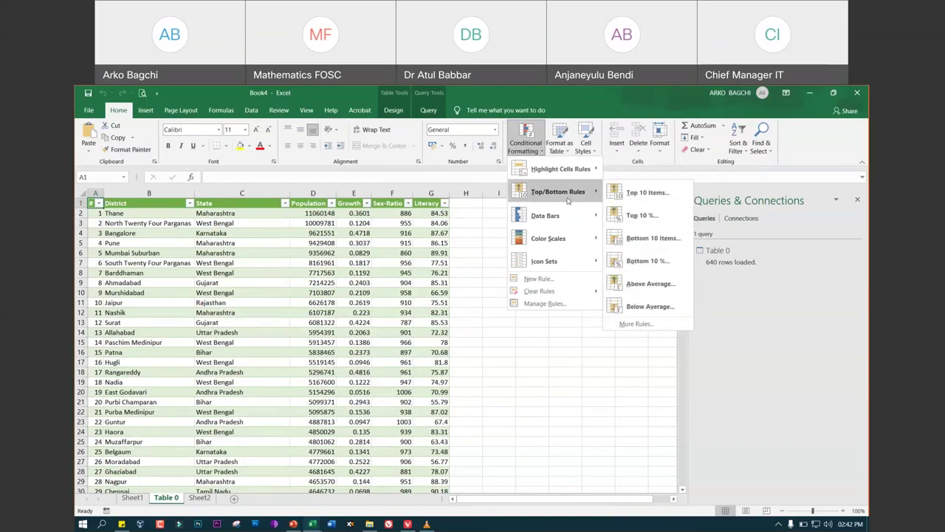
left_click(577, 365)
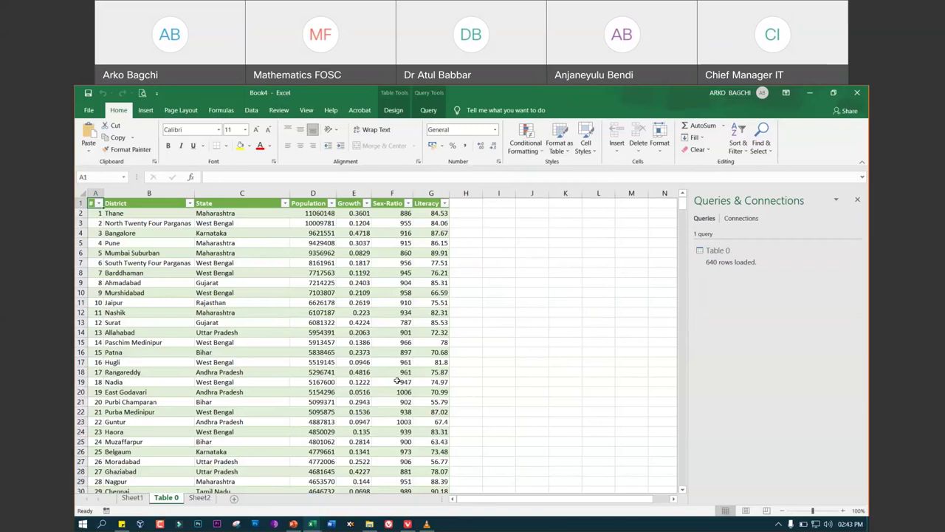
Highlight the 'Pivot Table' bullet on slide 2 and show the open Excel workbooks
left_click(294, 523)
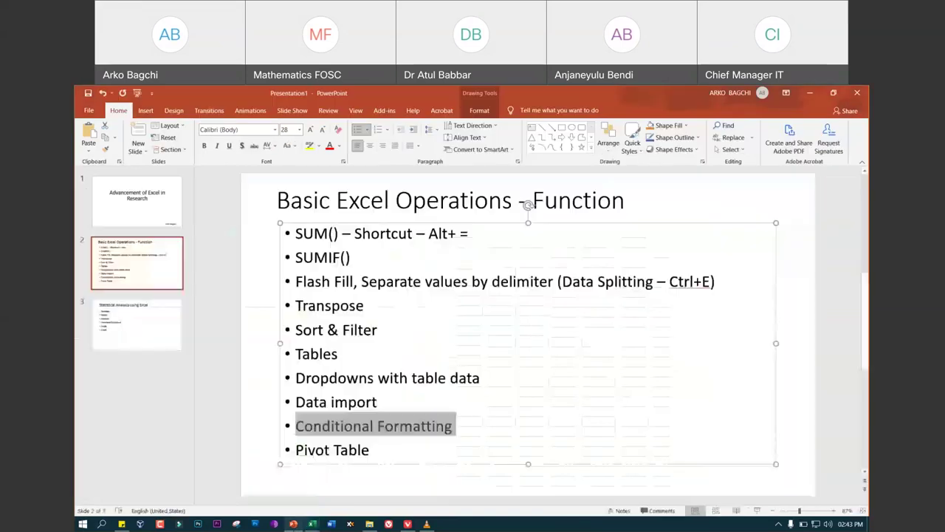
left_click(339, 452)
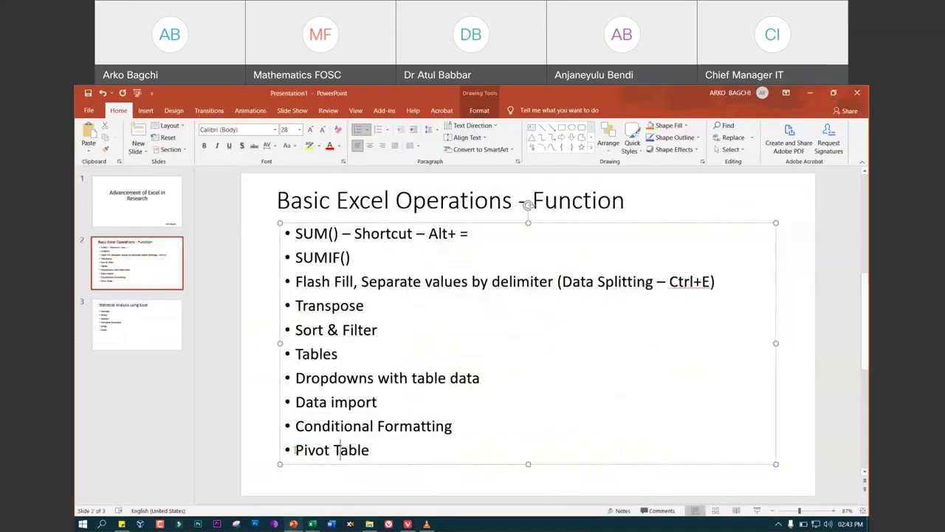
left_click_drag(296, 451, 370, 453)
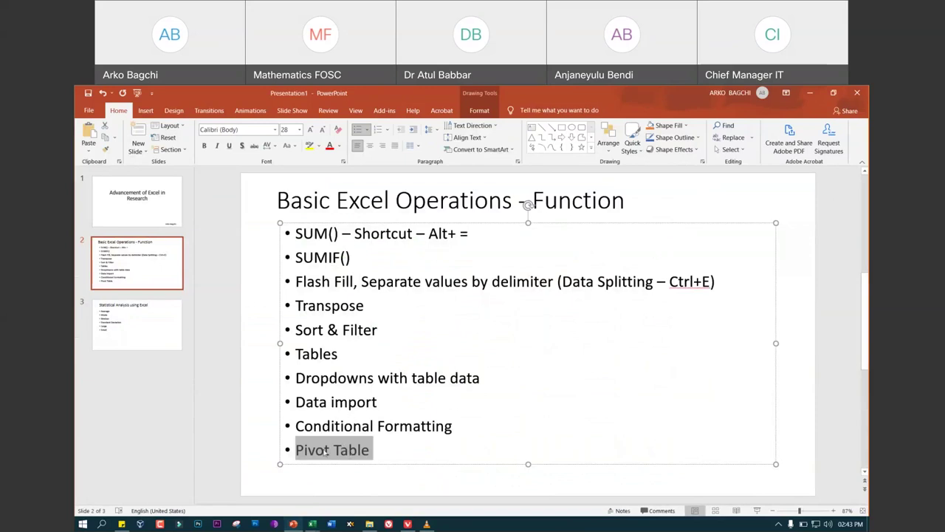
left_click(325, 450)
left_click_drag(295, 450, 370, 453)
left_click(313, 525)
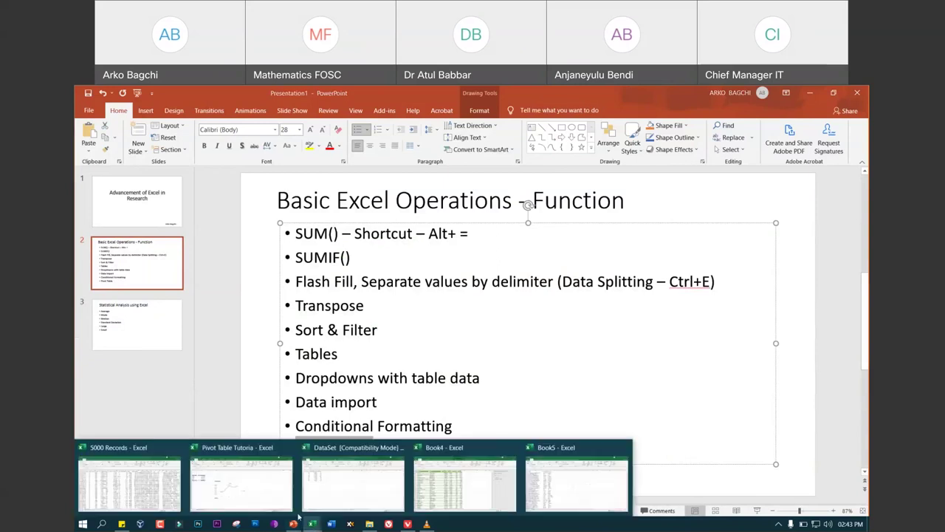
Open the Pivot Table Tutorial workbook and delete its existing yearly sales pivot chart
left_click(230, 491)
left_click(360, 308)
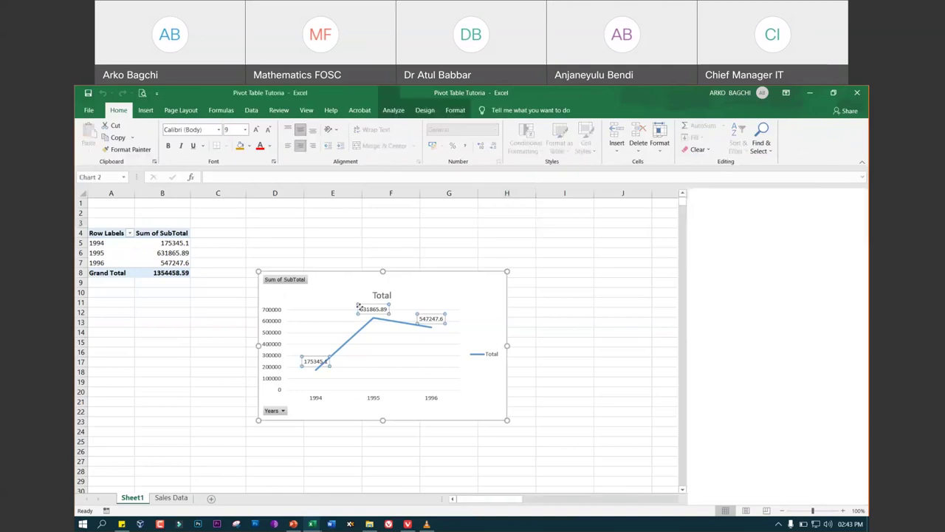
left_click(492, 274)
key("Delete")
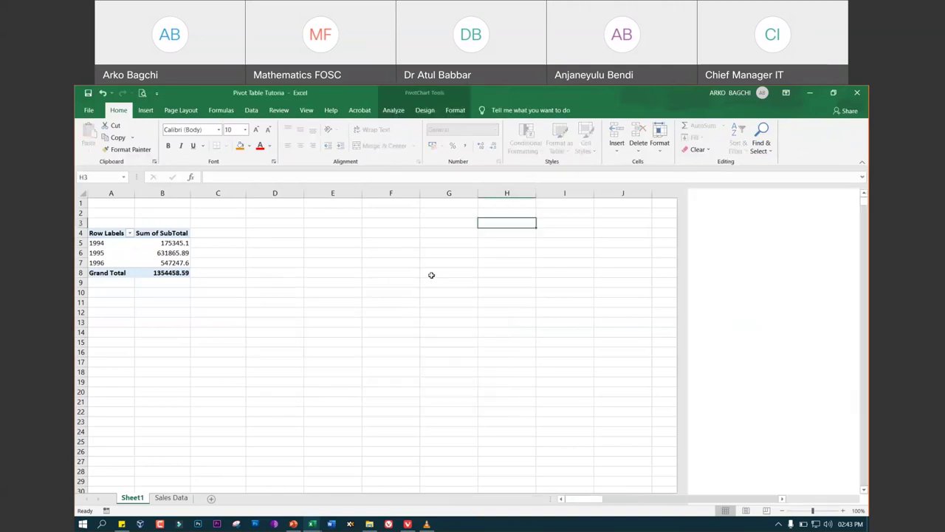
Go to the Sales Data sheet, browse its order lines, and bring up the Insert tab
left_click(167, 497)
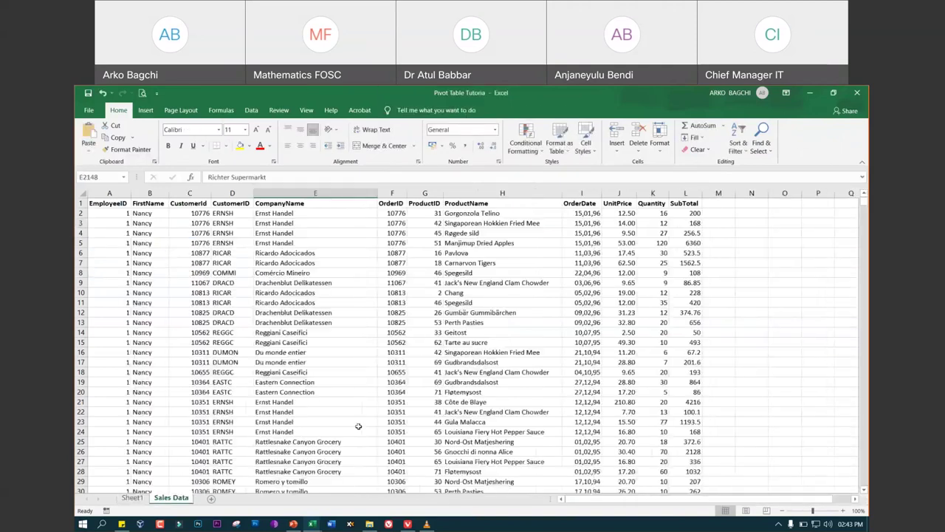
scroll(417, 389, "down", 7)
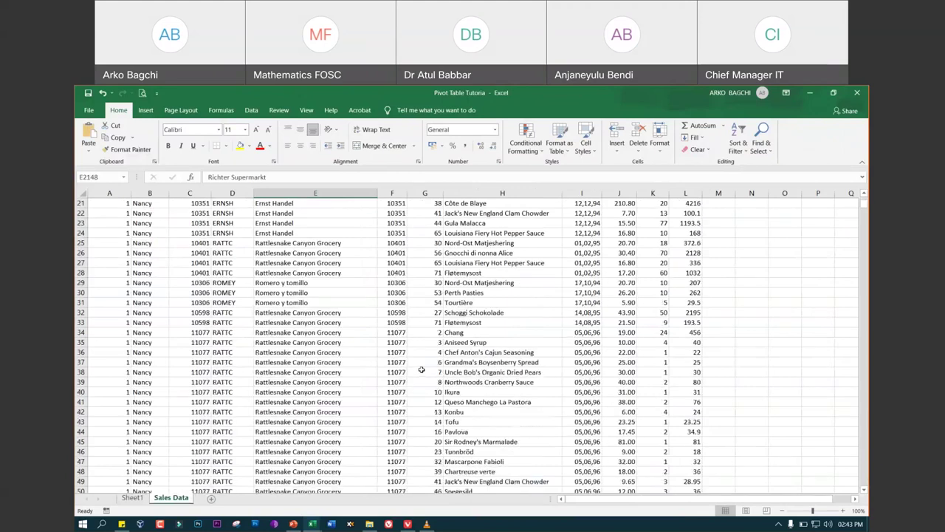
scroll(421, 380, "down", 7)
scroll(425, 368, "down", 3)
scroll(425, 368, "up", 17)
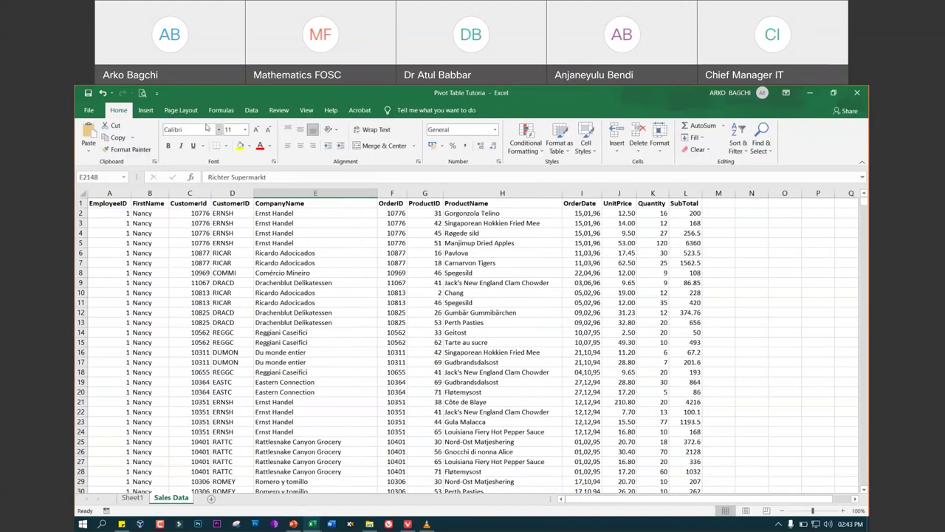
left_click(145, 110)
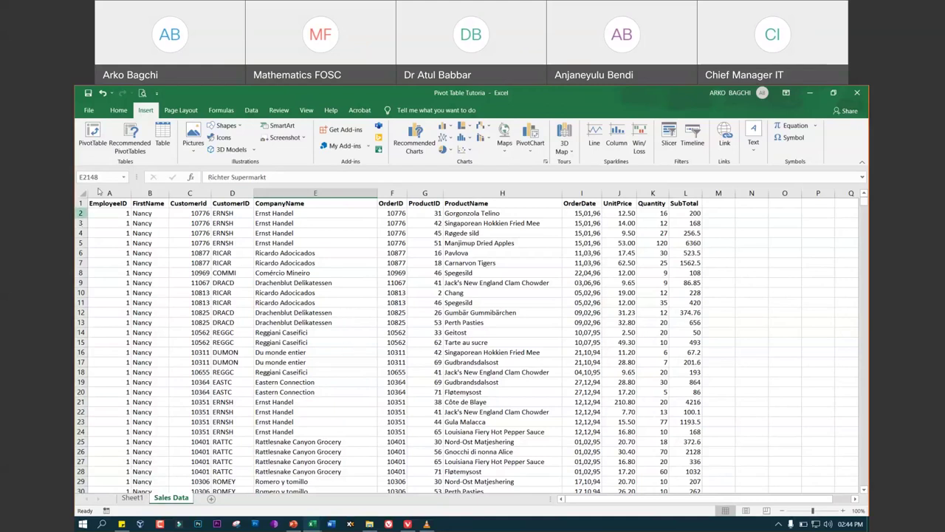
Create an empty PivotTable3 from Sales Data A1:L2156 on a new worksheet, Sheet2
left_click(310, 230)
left_click(190, 252)
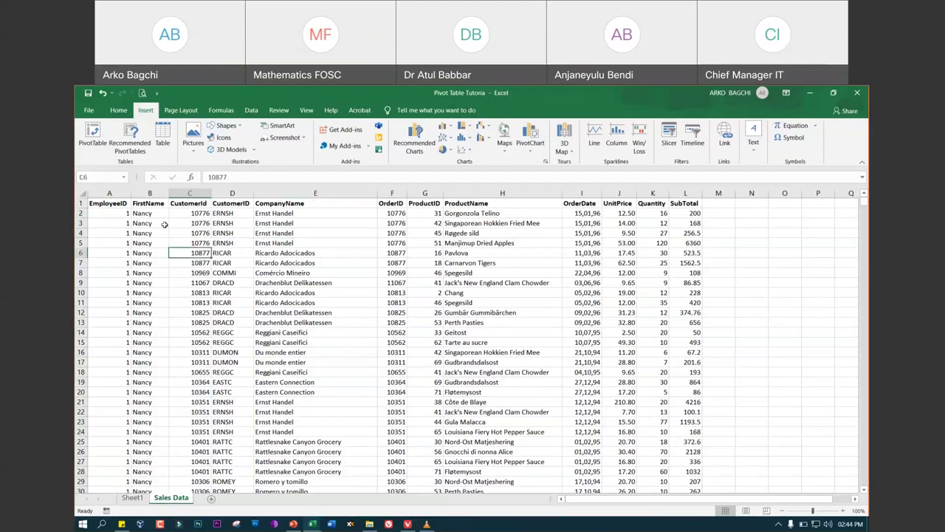
left_click(100, 142)
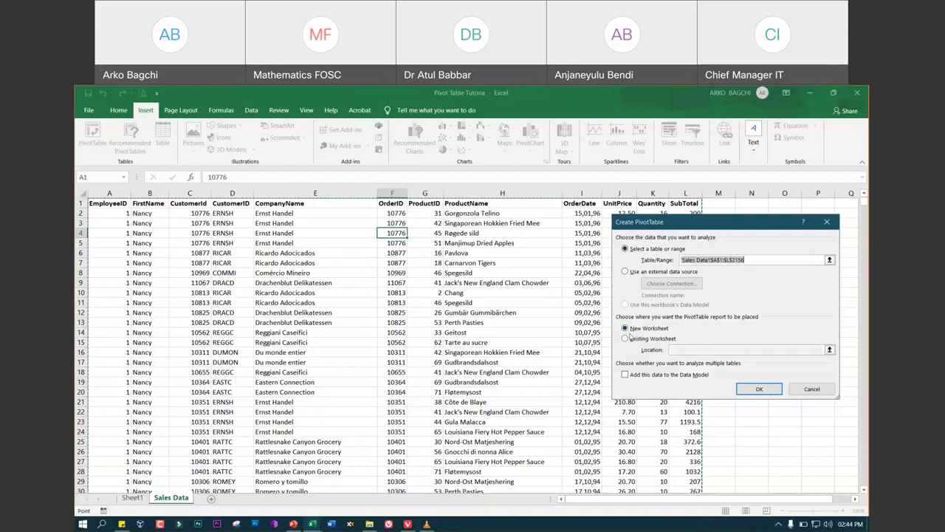
left_click(626, 338)
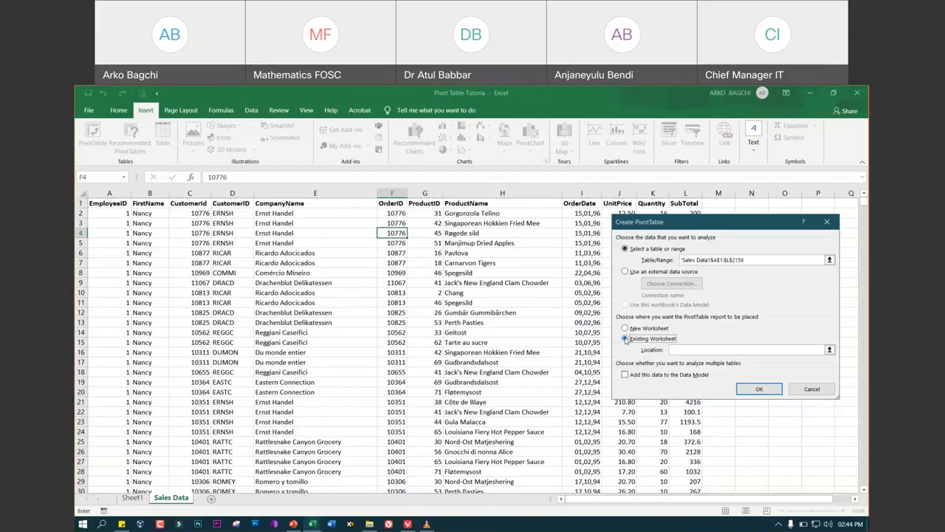
left_click(624, 328)
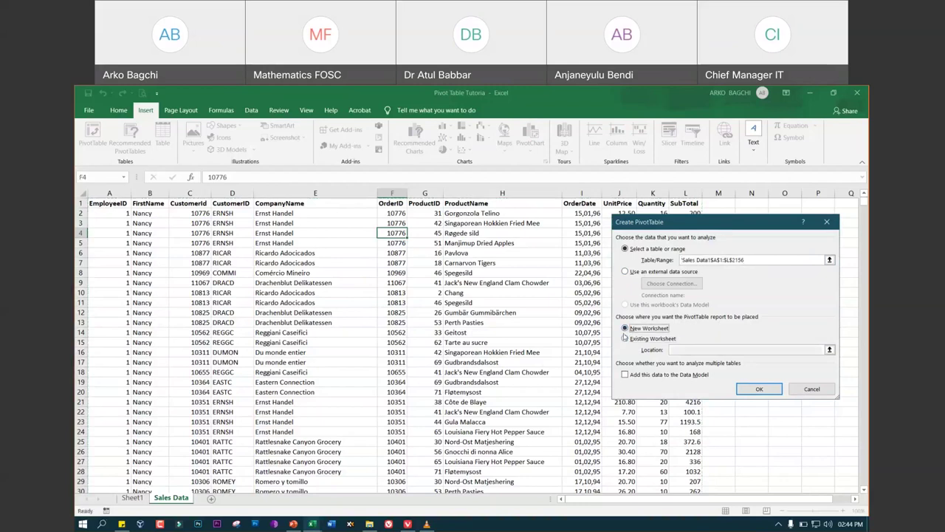
left_click(761, 389)
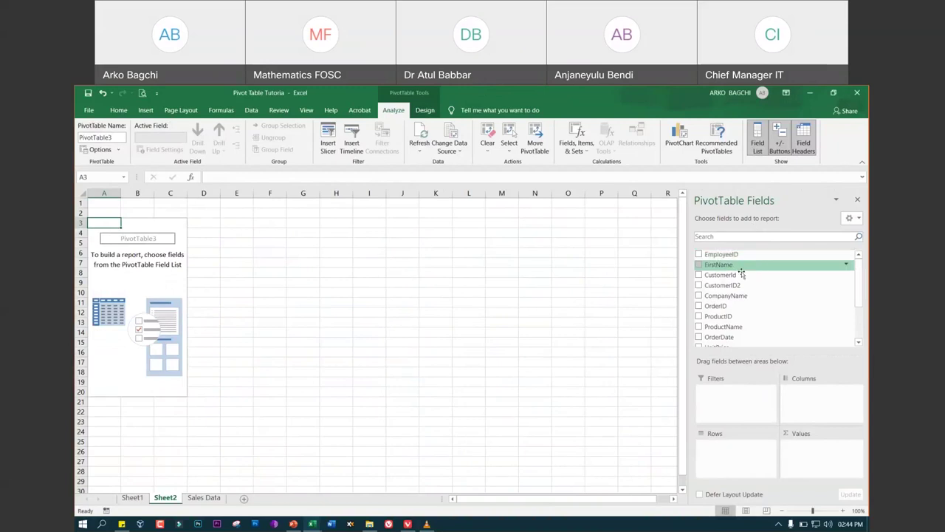
Check Years, Quantity and OrderDate so Sum of Quantity shows per year and month, totalling 51317
mouse_move(857, 287)
left_mouse_down()
mouse_move(857, 318)
mouse_move(861, 269)
left_mouse_up()
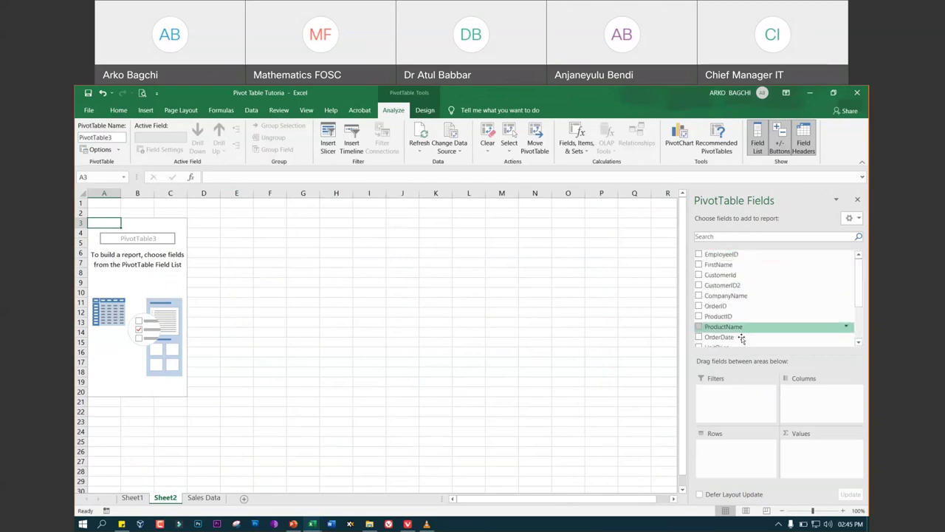
scroll(753, 263, "down", 2)
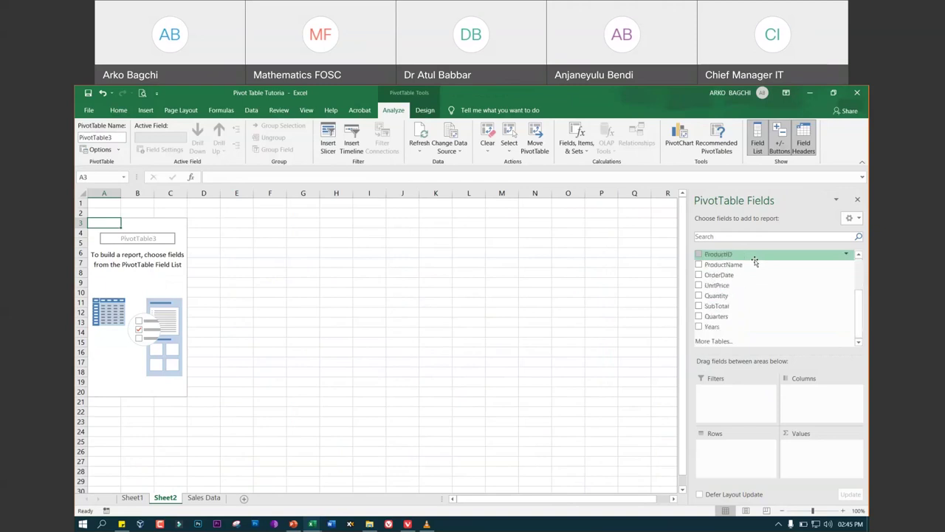
scroll(746, 309, "up", 2)
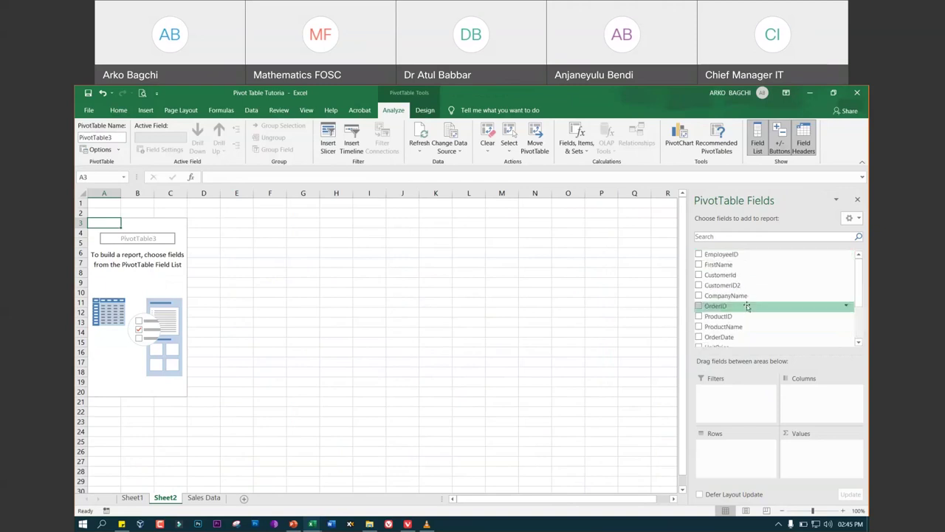
scroll(751, 302, "down", 3)
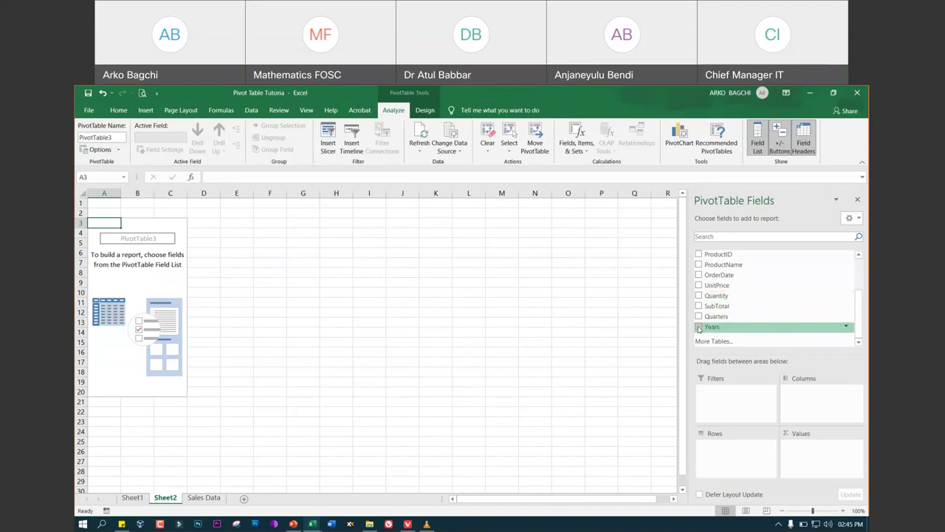
left_click(699, 327)
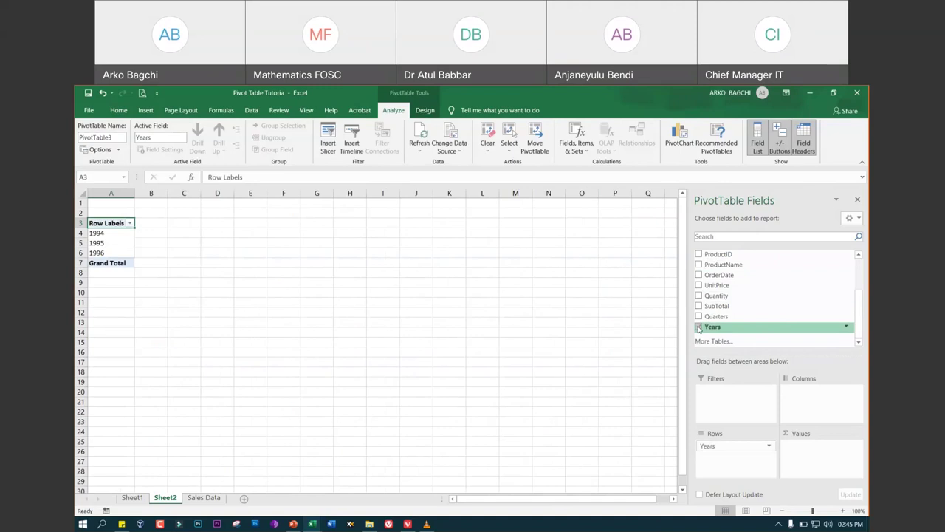
left_click(698, 296)
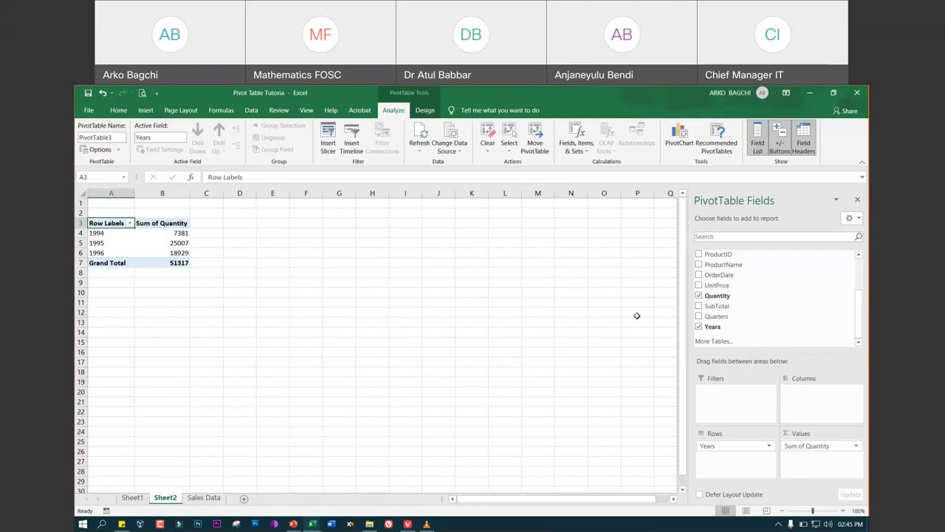
left_click(698, 274)
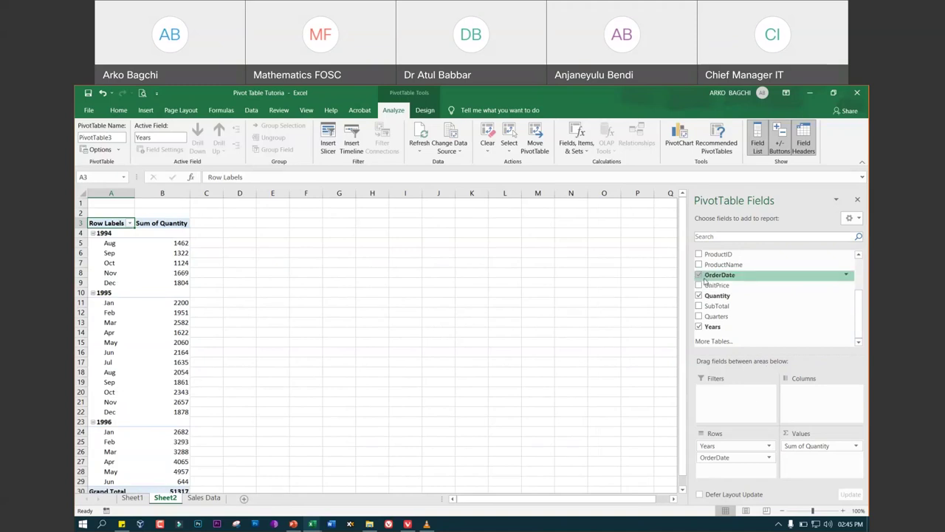
Remove ProductName and OrderDate and re-add Quantity for yearly totals 7381, 25007, 18929, then select A3:C7
left_click_drag(715, 316, 803, 407)
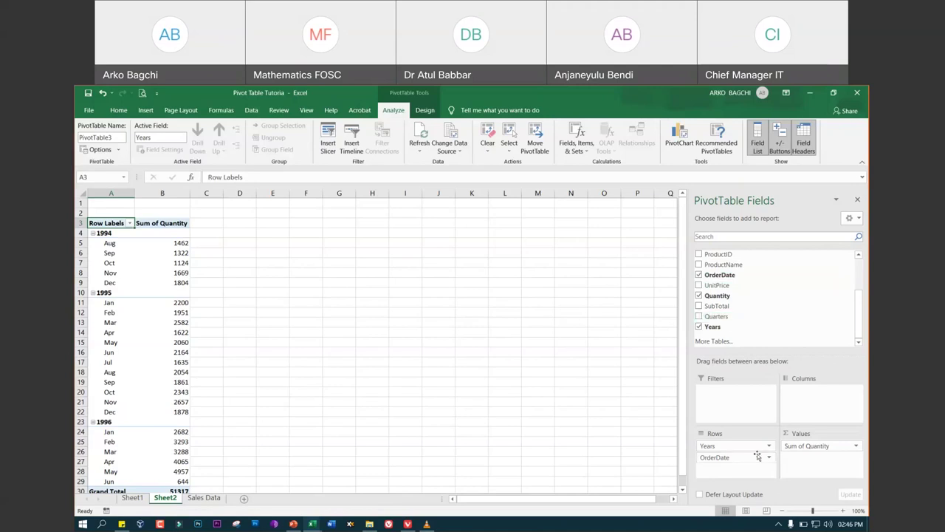
mouse_move(713, 274)
left_mouse_down()
mouse_move(736, 432)
mouse_move(811, 465)
left_mouse_up()
mouse_move(812, 465)
left_mouse_down()
mouse_move(716, 275)
mouse_move(803, 459)
left_mouse_up()
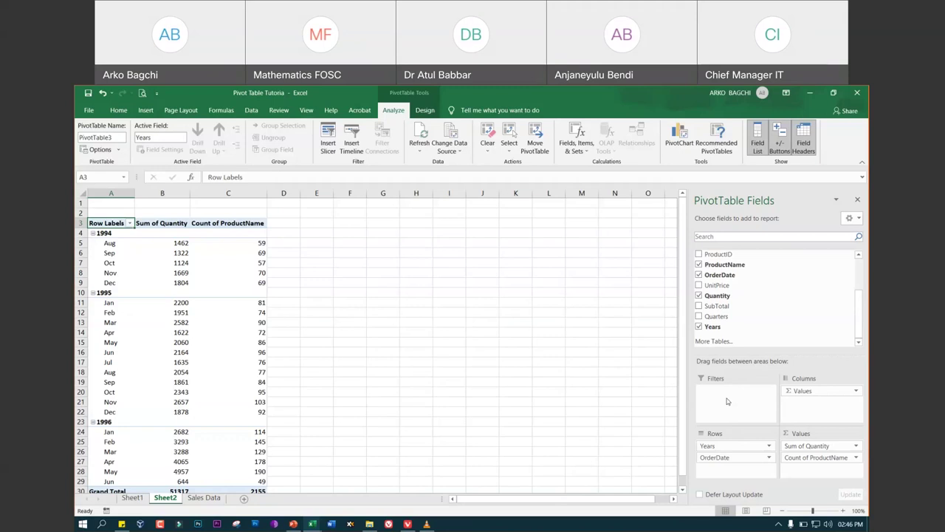
scroll(257, 283, "down", 5)
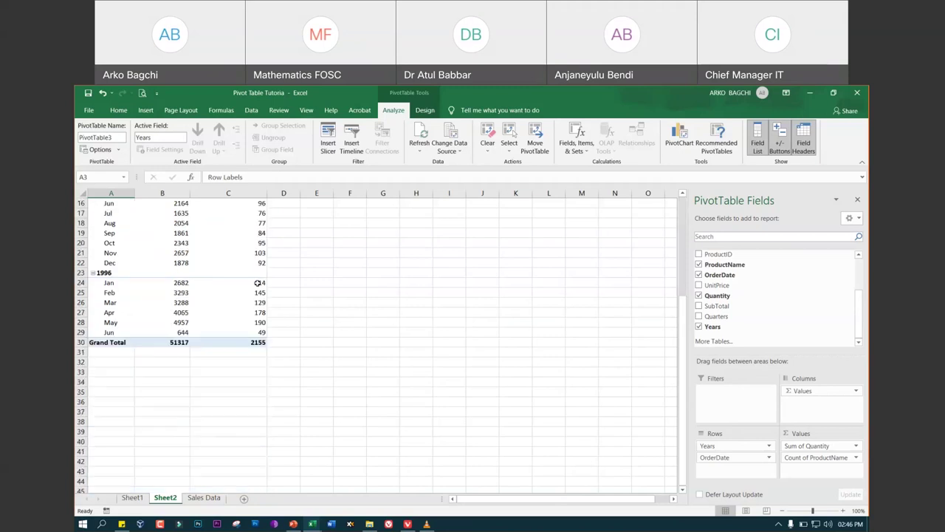
scroll(257, 283, "up", 5)
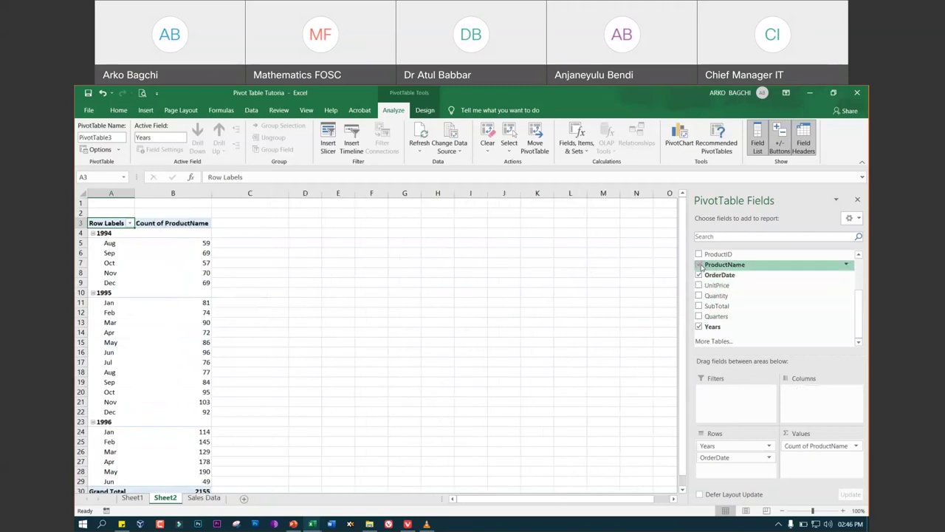
left_click(699, 264)
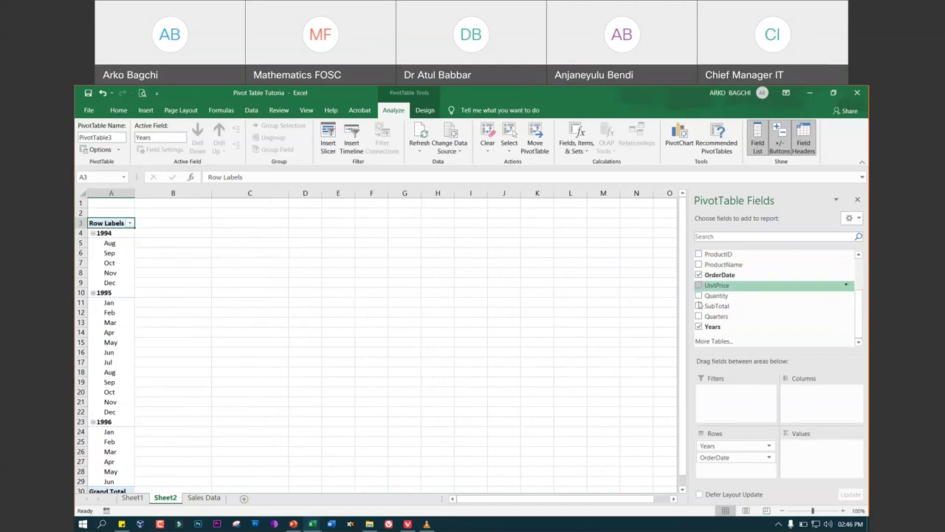
left_click(699, 275)
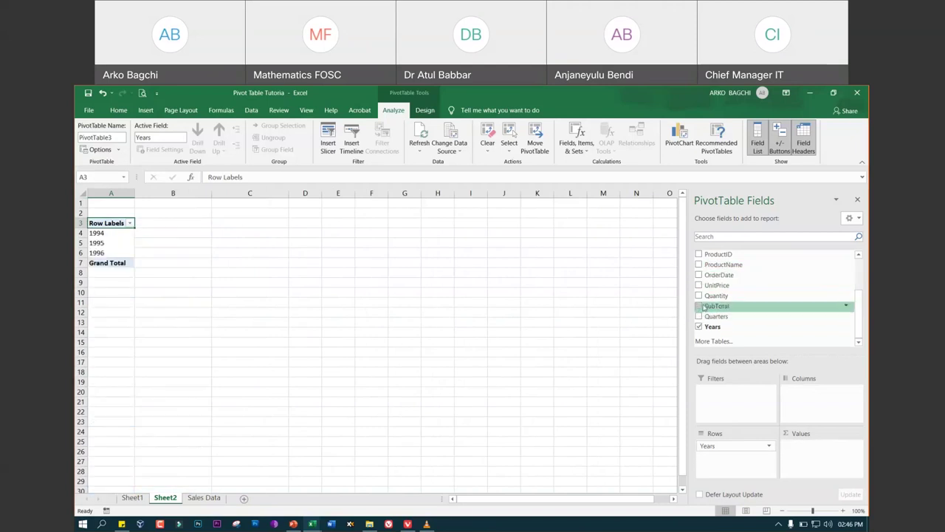
left_click(699, 295)
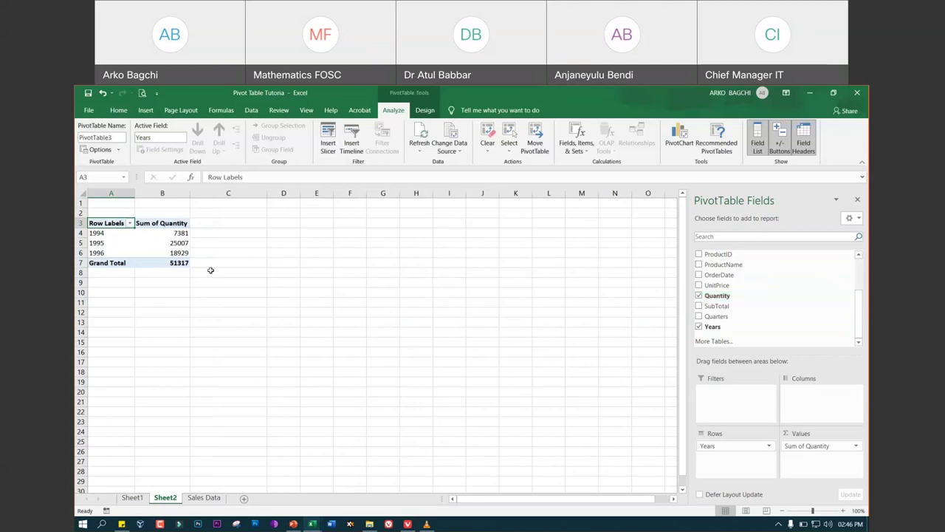
left_click_drag(211, 267, 111, 223)
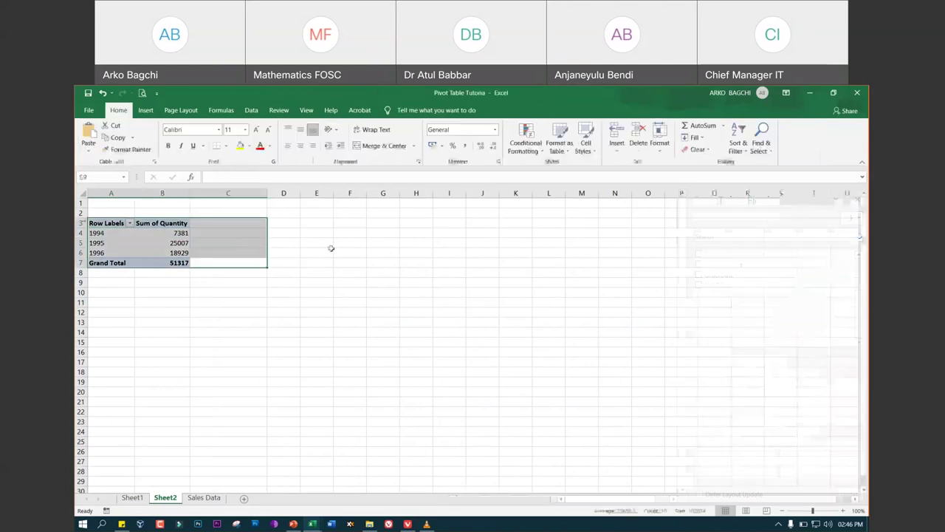
Insert a Line PivotChart from Recommended Charts' All Charts, plotting Sum of Quantity for 1994–1996
left_click(146, 110)
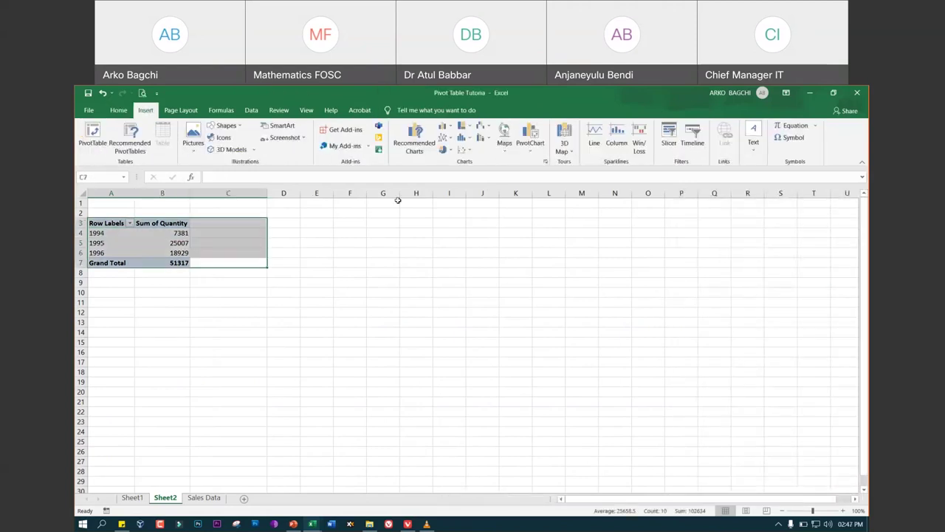
left_click(415, 139)
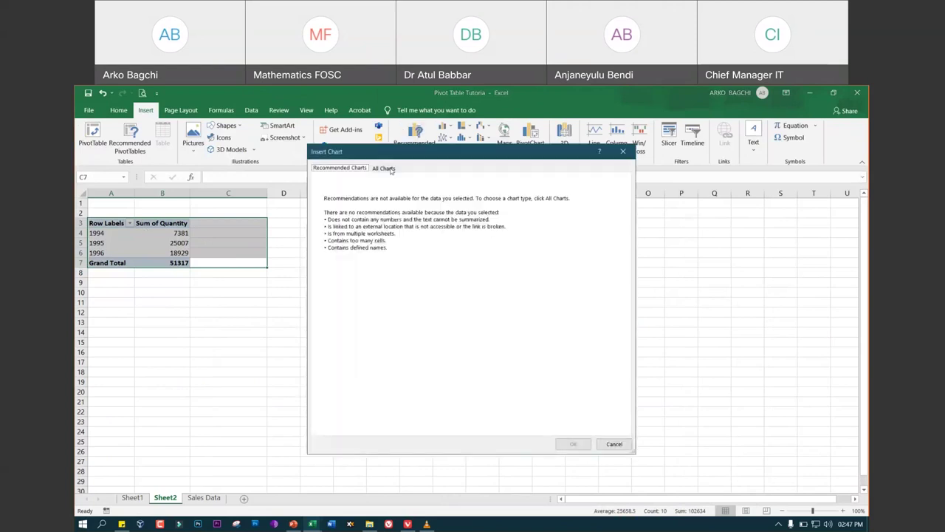
left_click(391, 169)
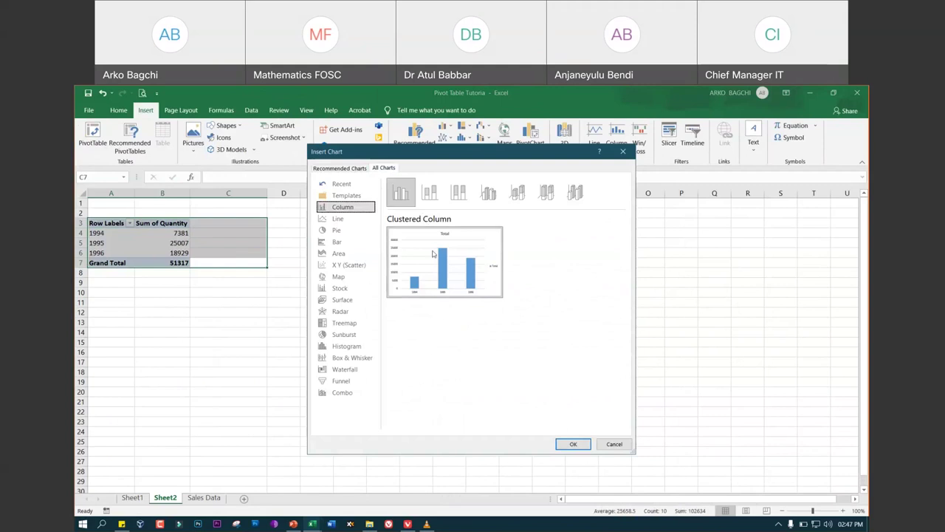
left_click(342, 221)
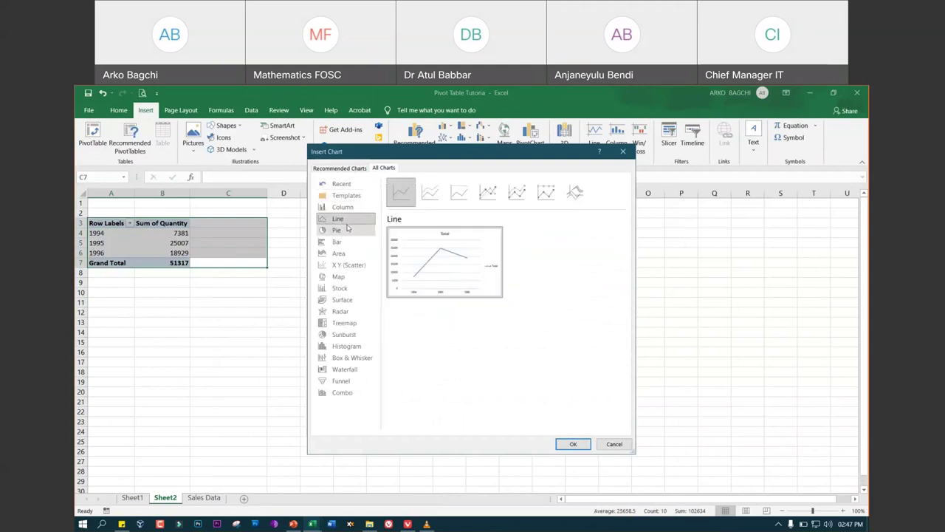
left_click(570, 444)
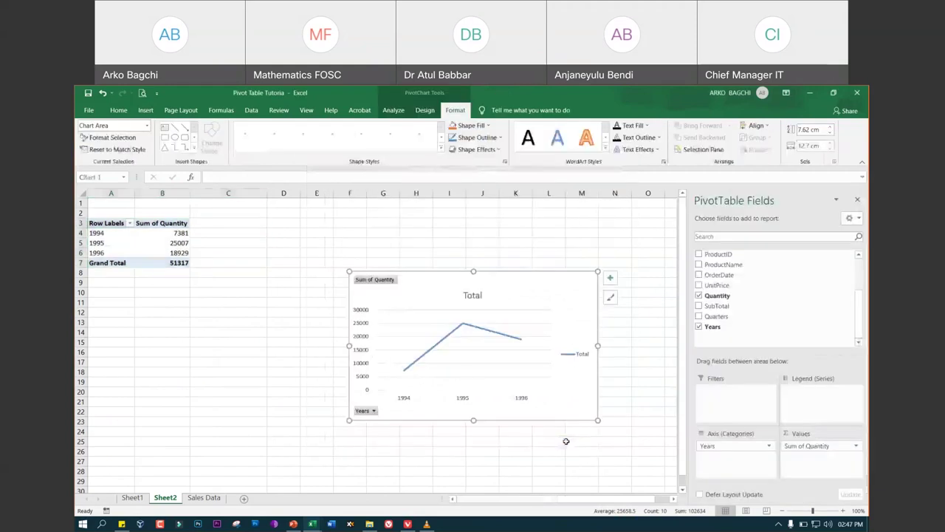
Move the line chart up and left so it sits beside the pivot table
left_click(431, 315)
left_click_drag(421, 282, 336, 227)
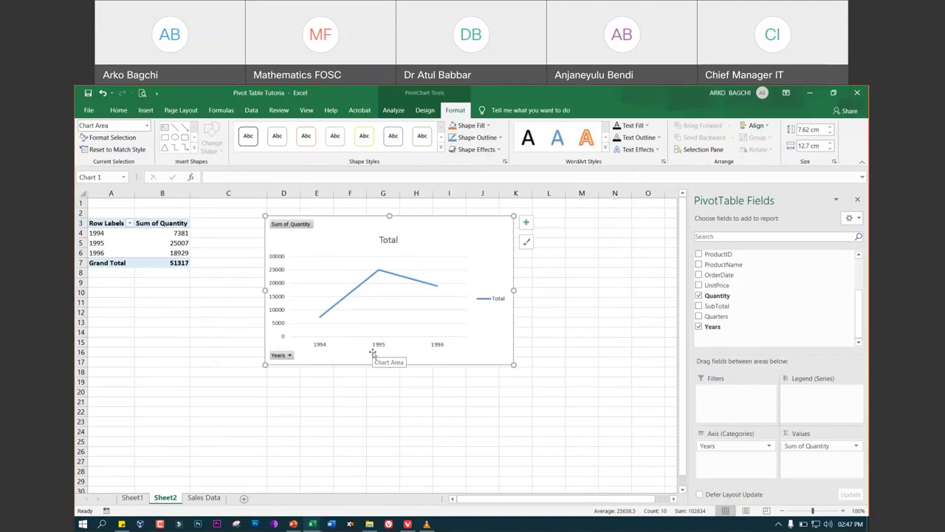
left_click(289, 355)
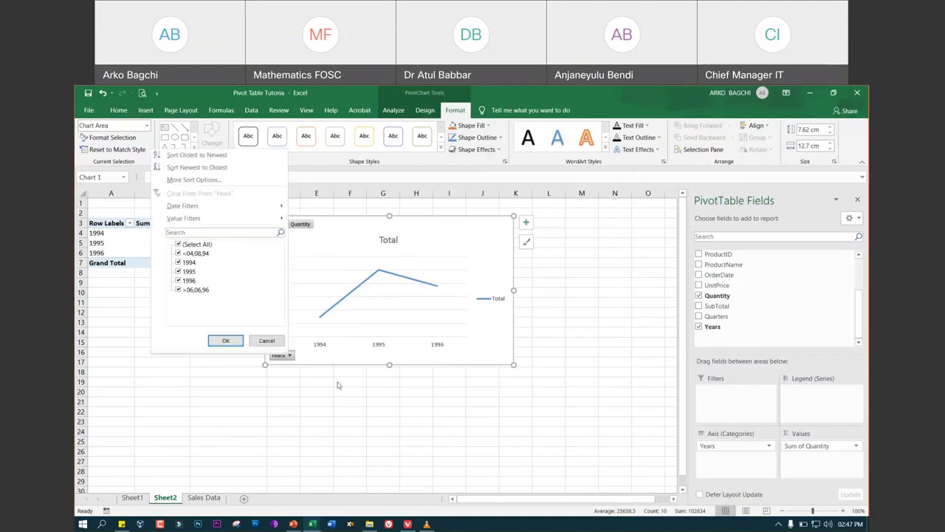
left_click(269, 343)
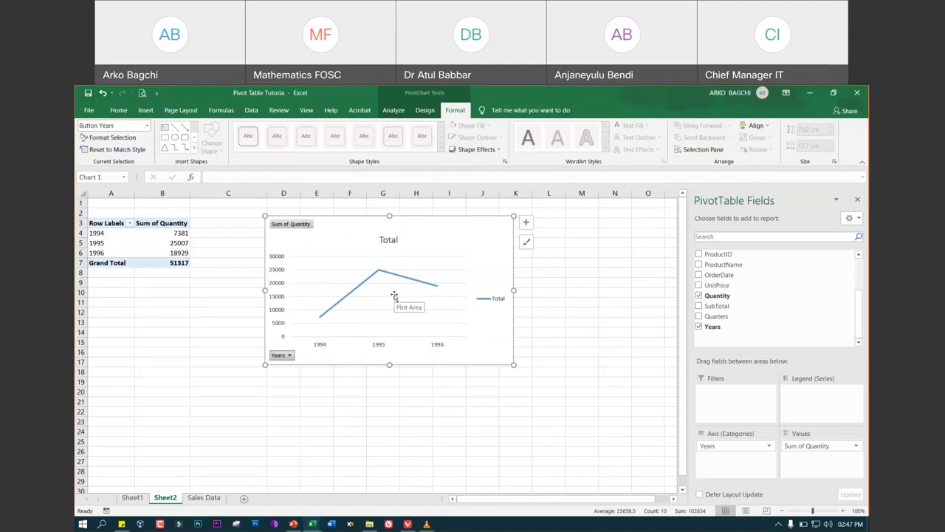
Add a trendline to the chart, then show PowerPoint slide 3, 'Statistical Analysis using Excel'
left_click(527, 224)
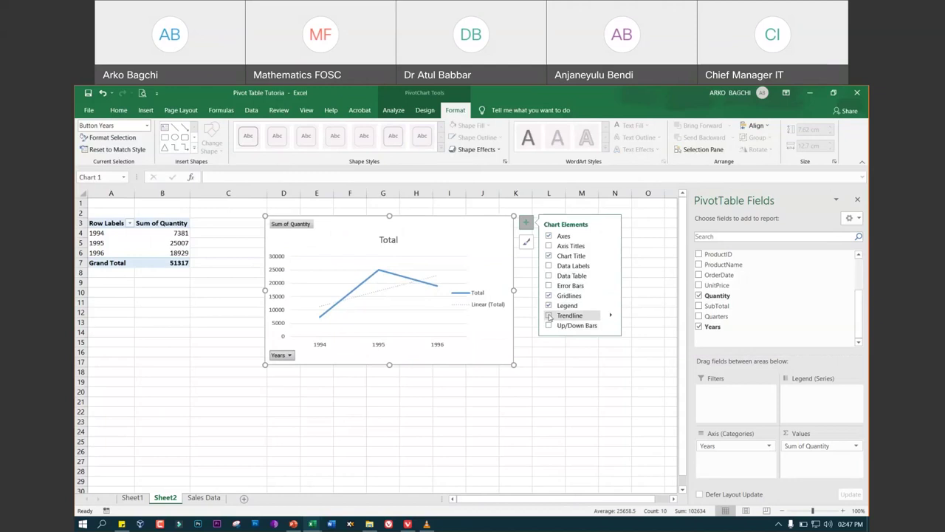
left_click(549, 315)
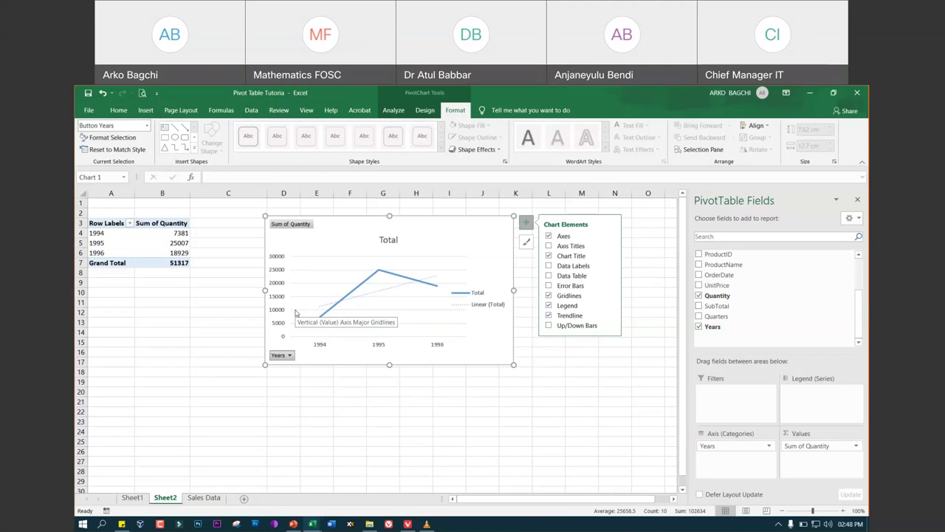
left_click(293, 523)
left_click(125, 323)
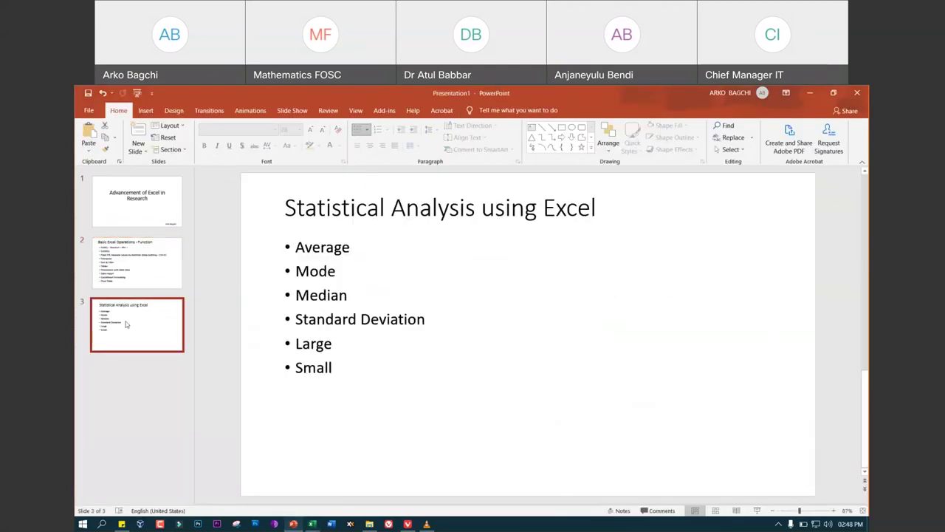
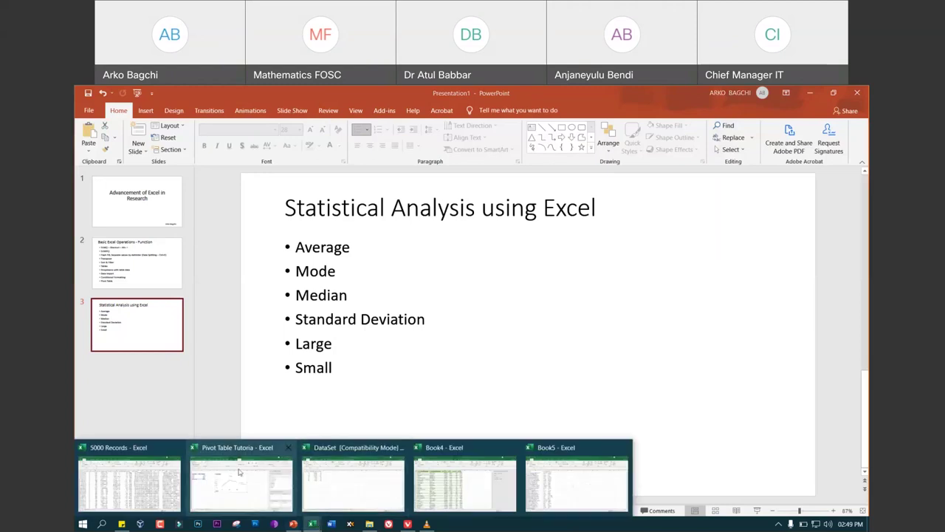
Alternate between the DataSet workbook and the statistics slide, stepping through its Large, Small and Average bullets
left_click(355, 477)
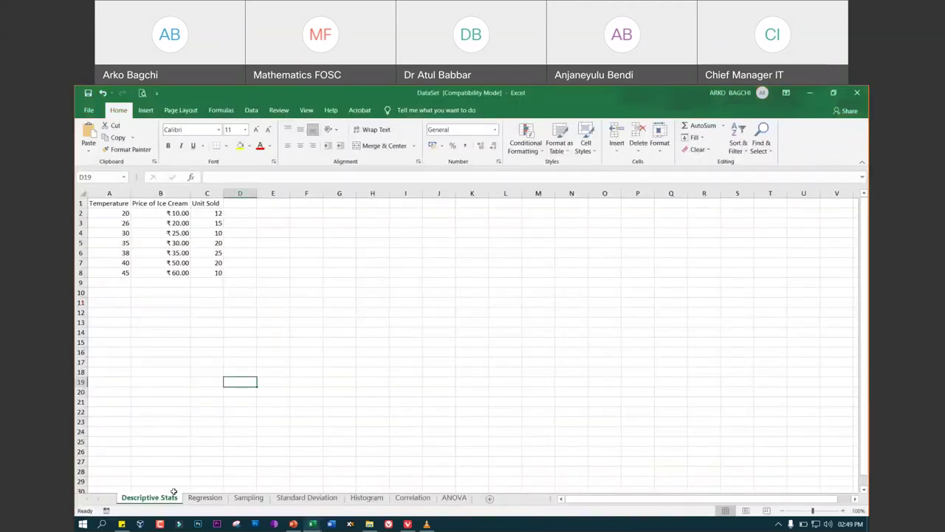
left_click(293, 524)
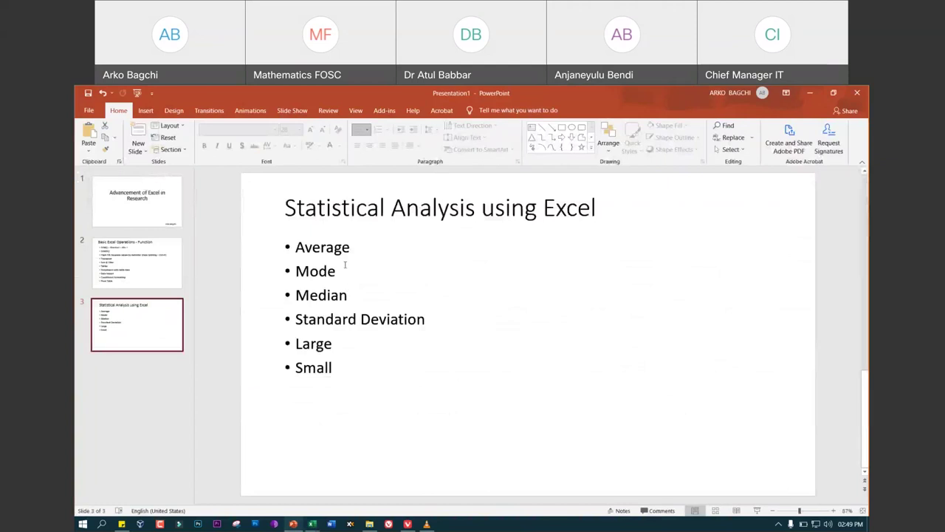
left_click(327, 271)
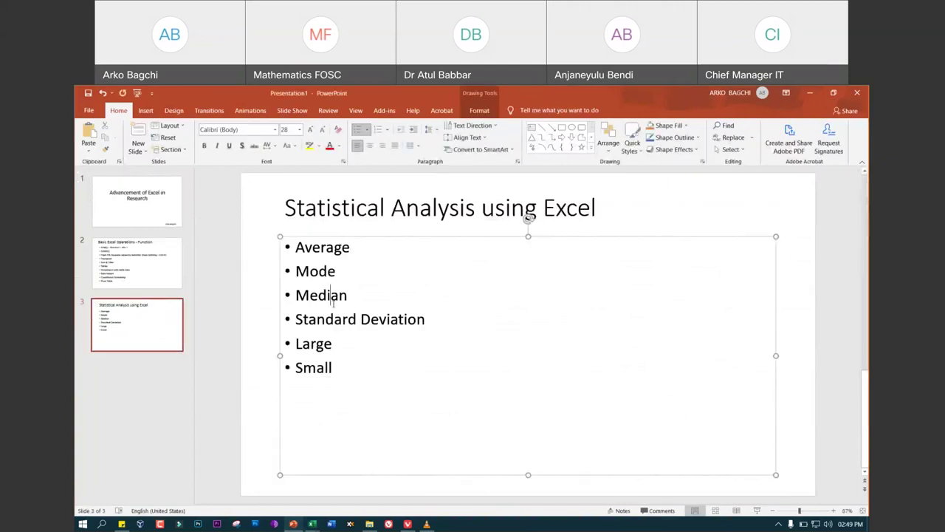
left_click(325, 344)
left_click(331, 369)
left_click(294, 523)
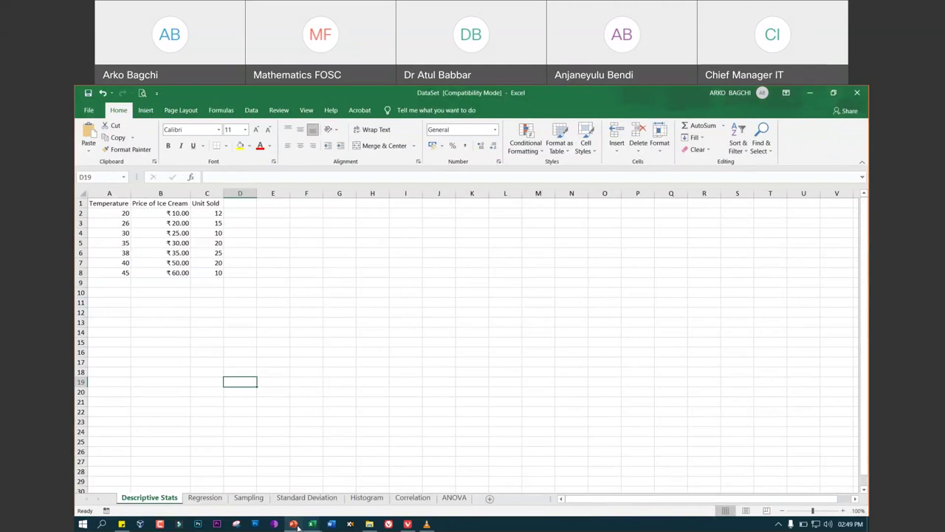
left_click(294, 523)
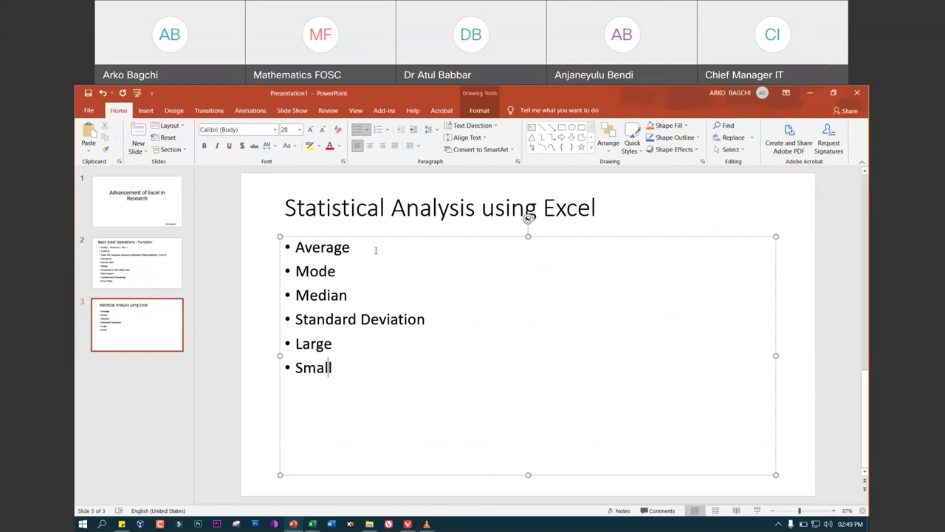
left_click(367, 248)
mouse_move(312, 523)
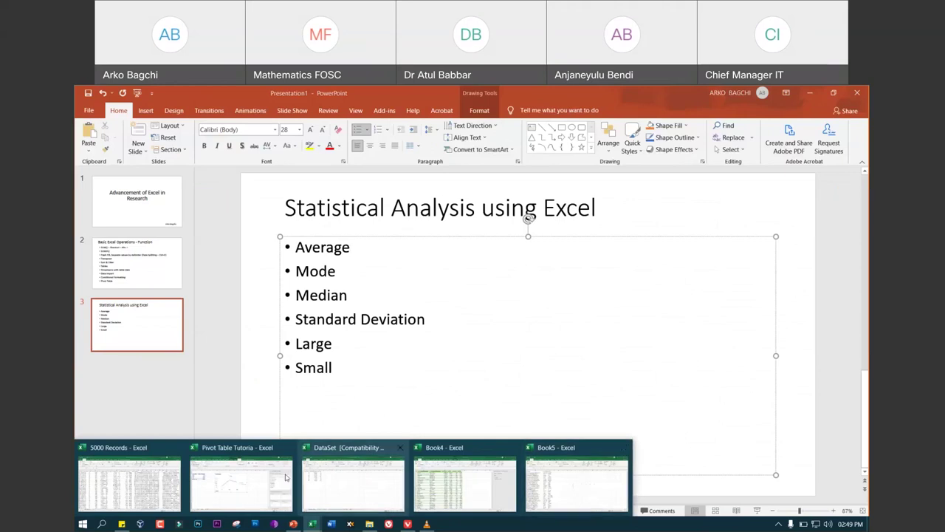
left_click(382, 480)
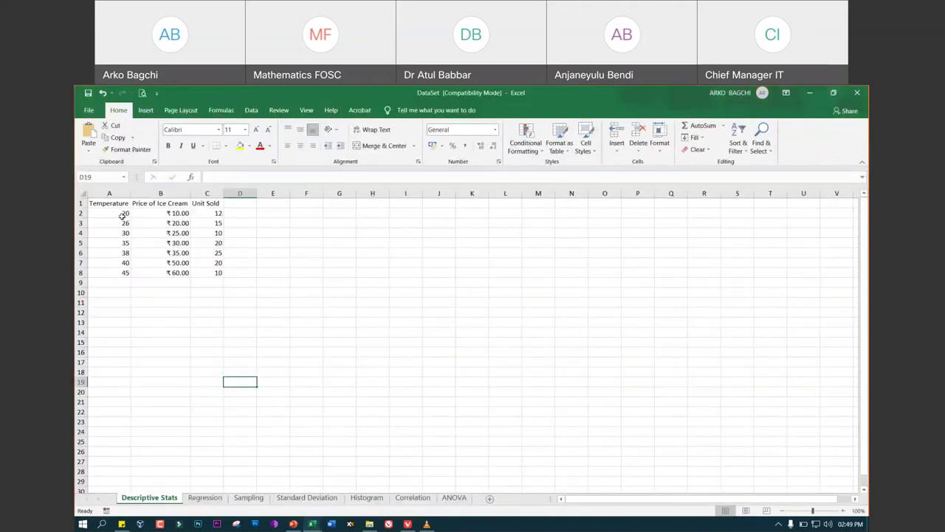
left_click_drag(123, 213, 116, 280)
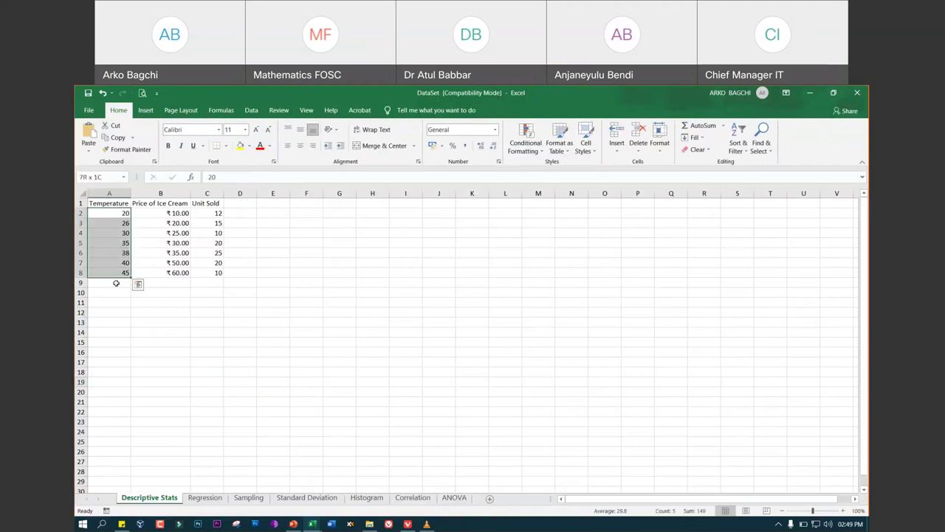
left_click(123, 319)
left_click(122, 283)
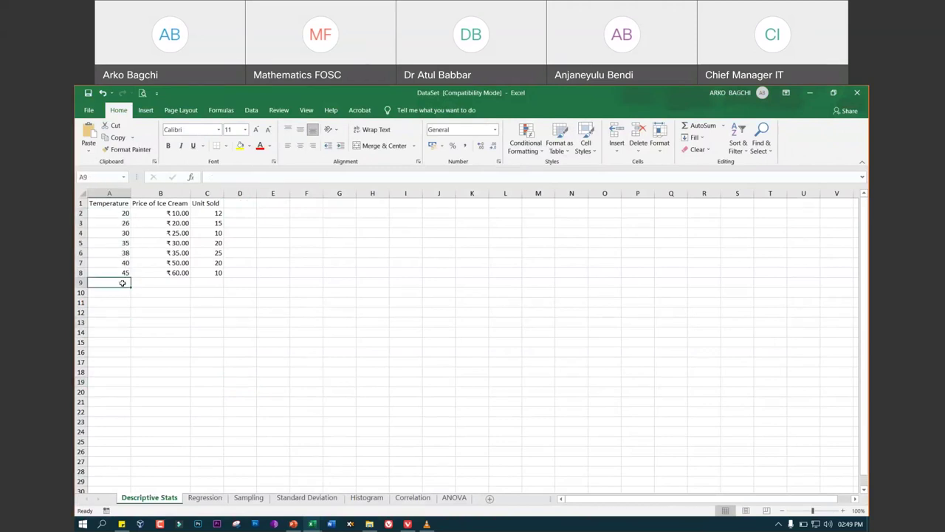
type("=ava")
key("BackSpace")
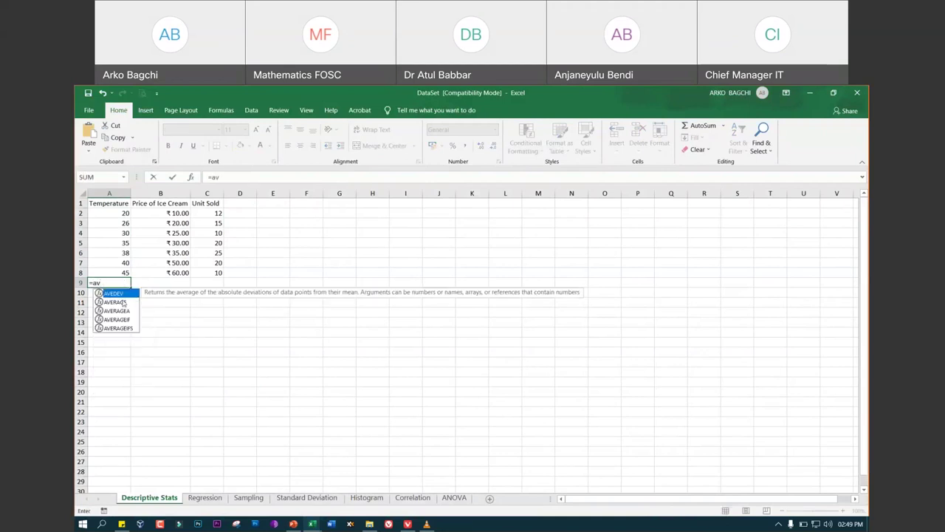
left_click(122, 302)
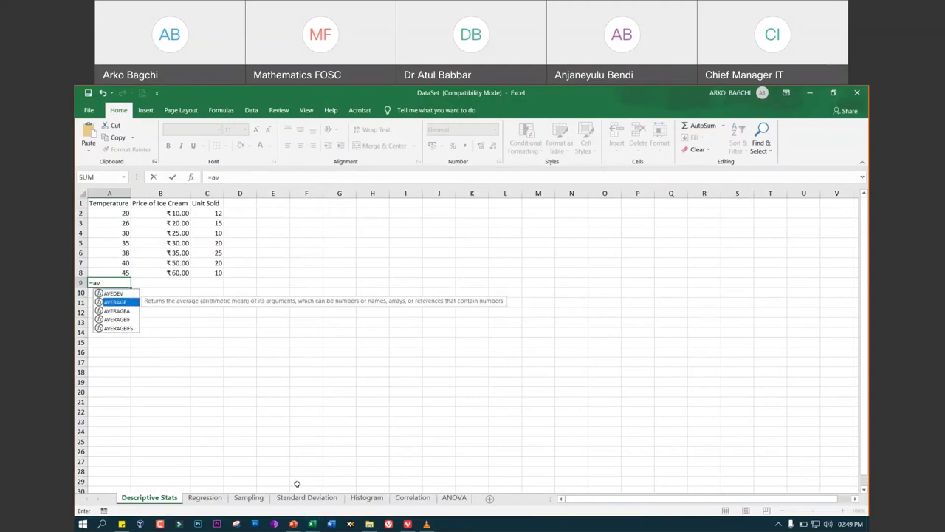
left_click(295, 525)
left_click(293, 525)
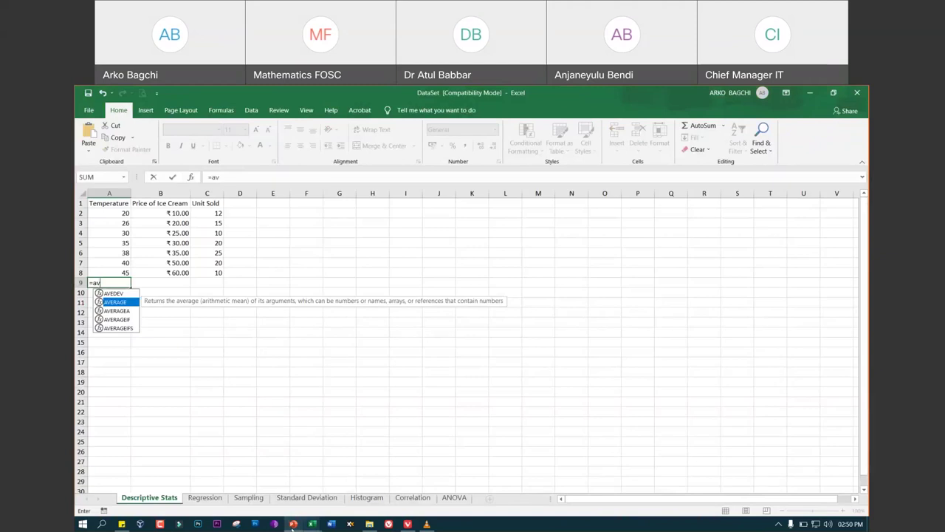
left_click(293, 525)
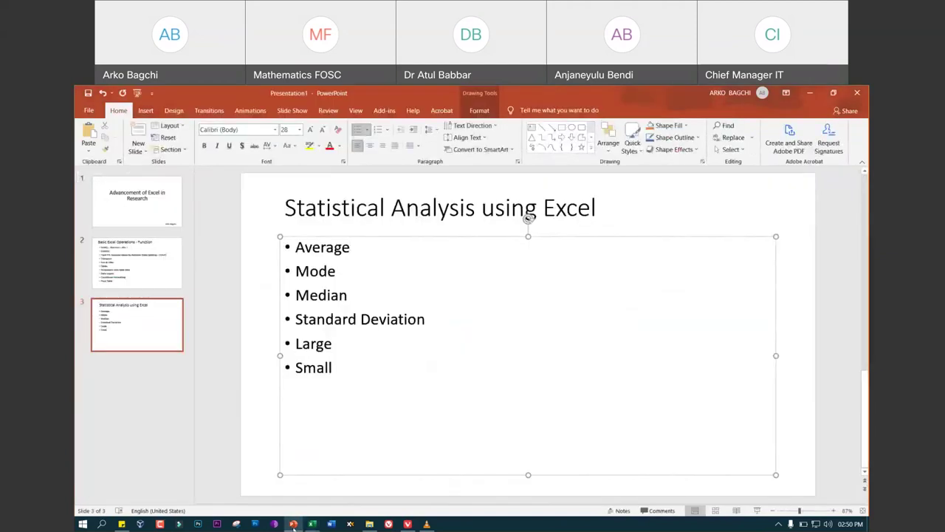
left_click(293, 525)
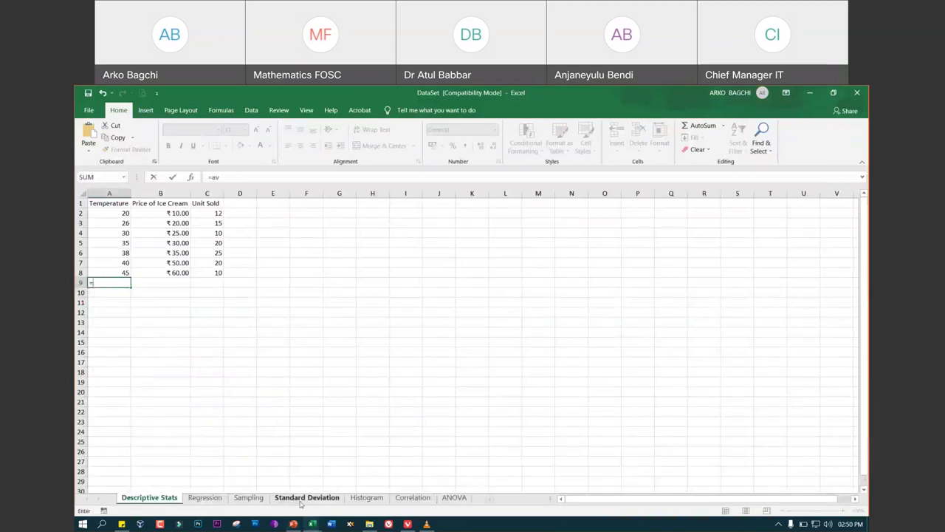
type("me")
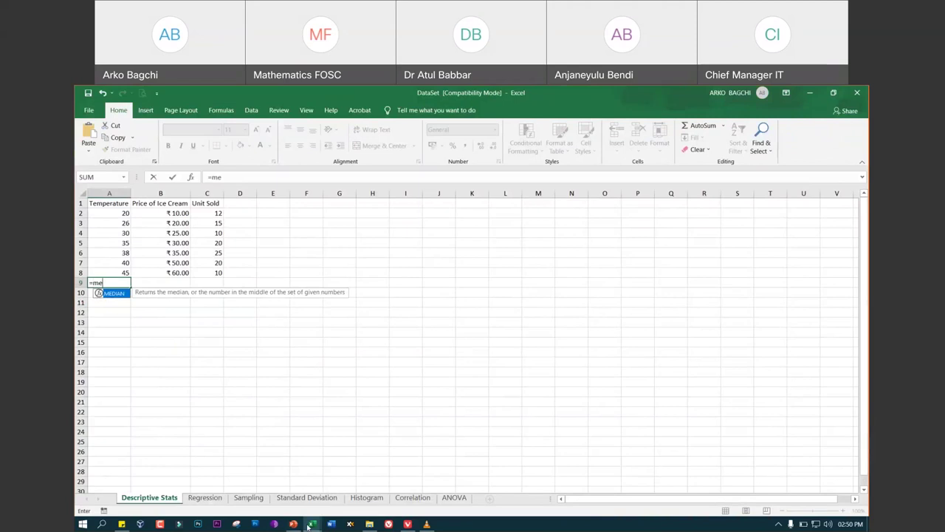
left_click(309, 524)
left_click(308, 524)
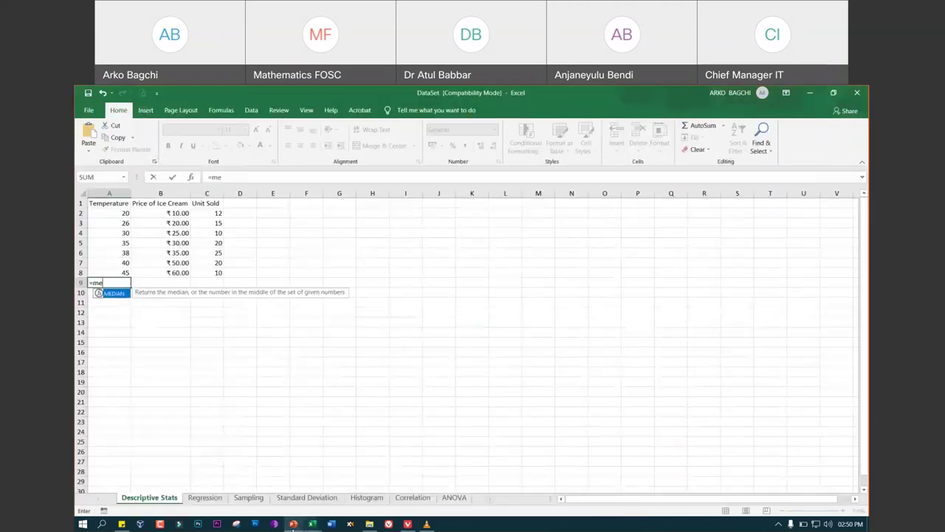
key("BackSpace")
key("BackSpace")
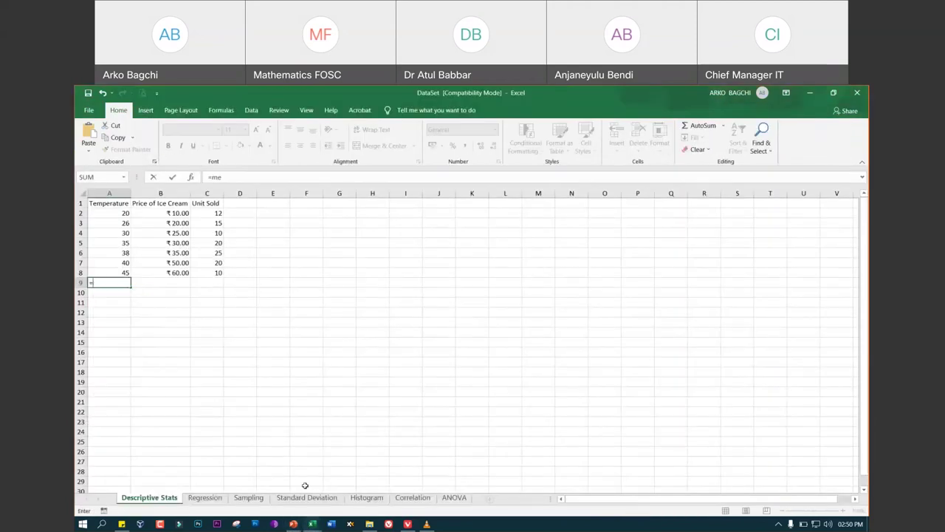
type("st")
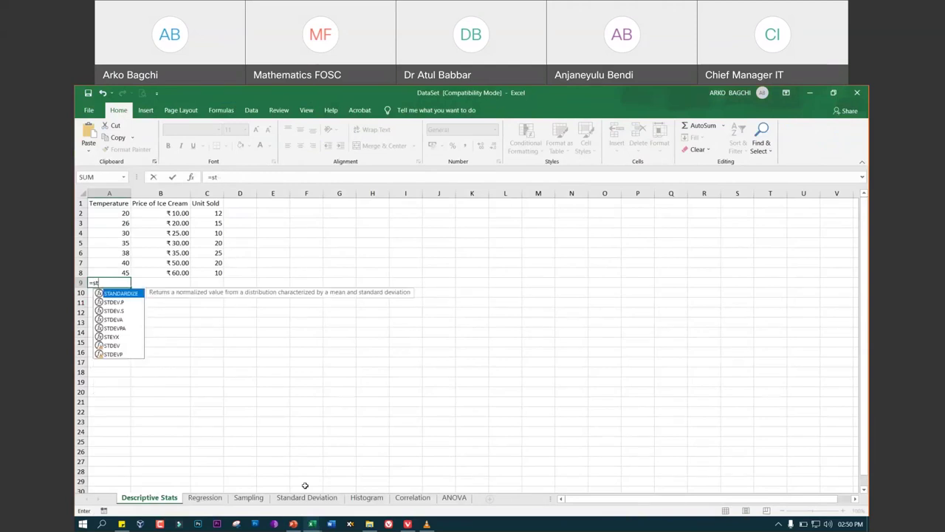
type("d")
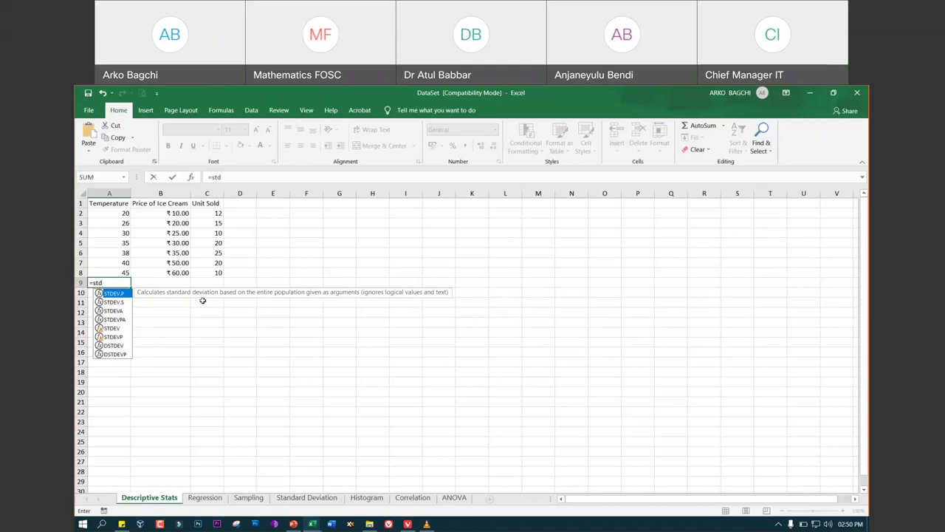
left_click(118, 302)
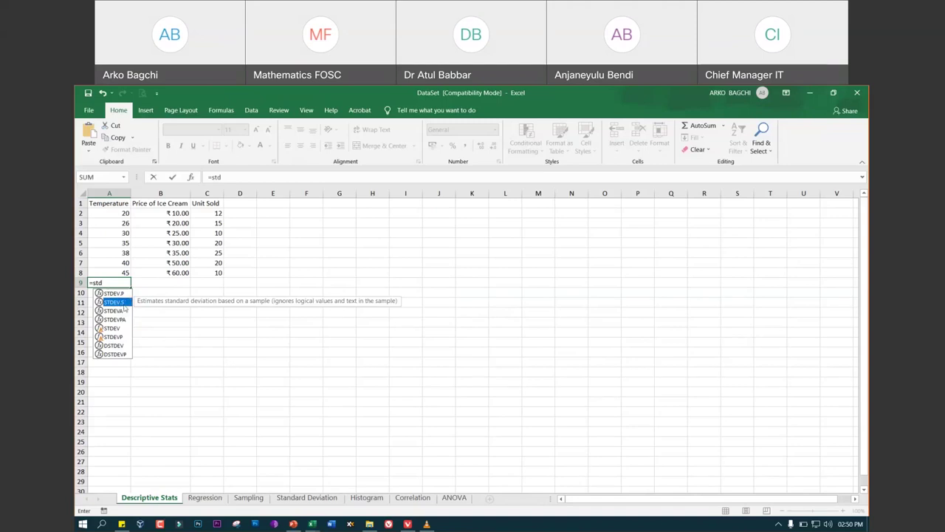
key("Up")
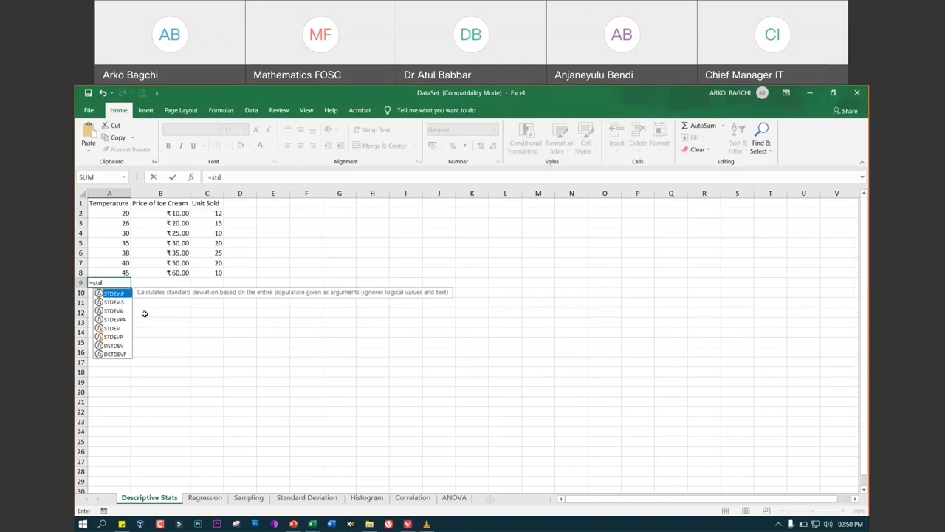
left_click(152, 315)
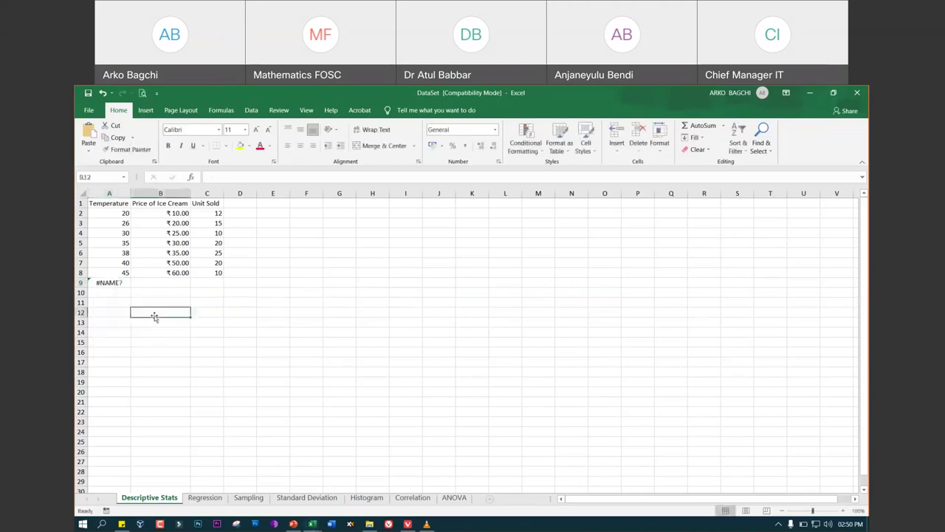
left_click(110, 283)
key("Delete")
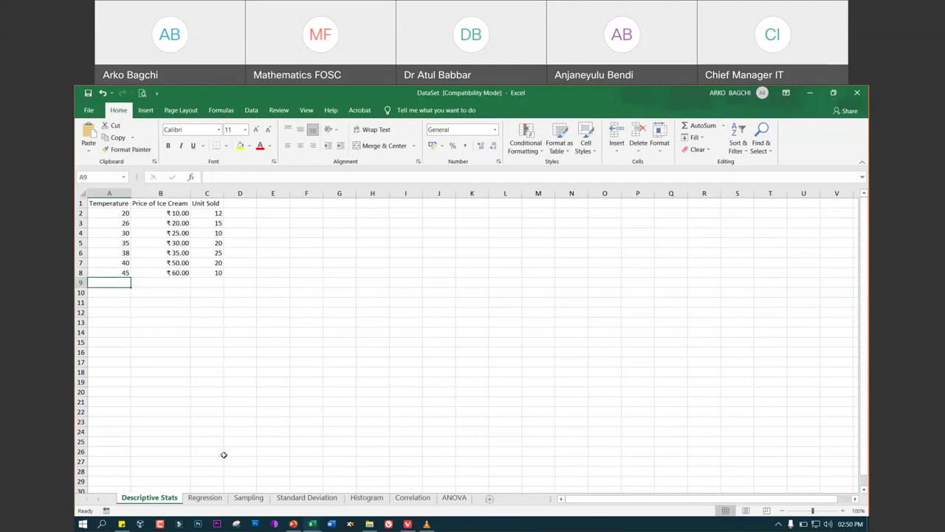
left_click(292, 525)
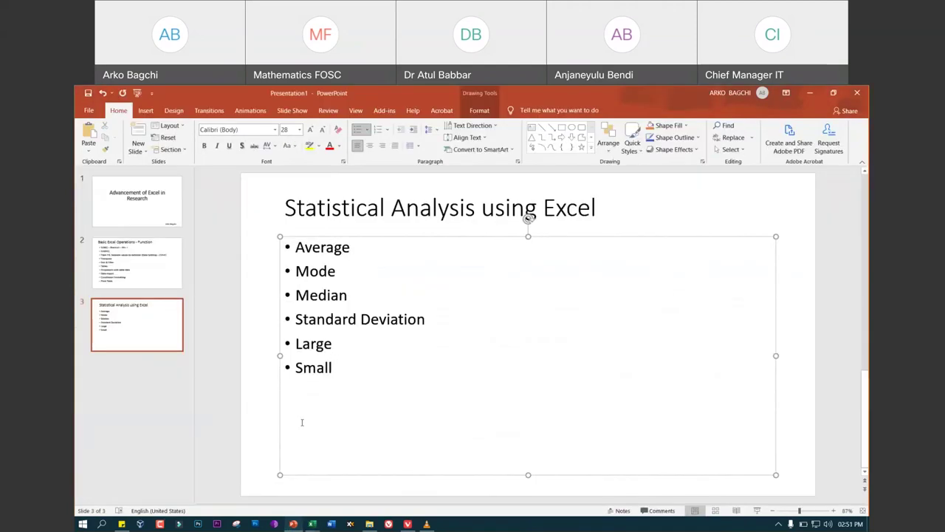
mouse_move(312, 523)
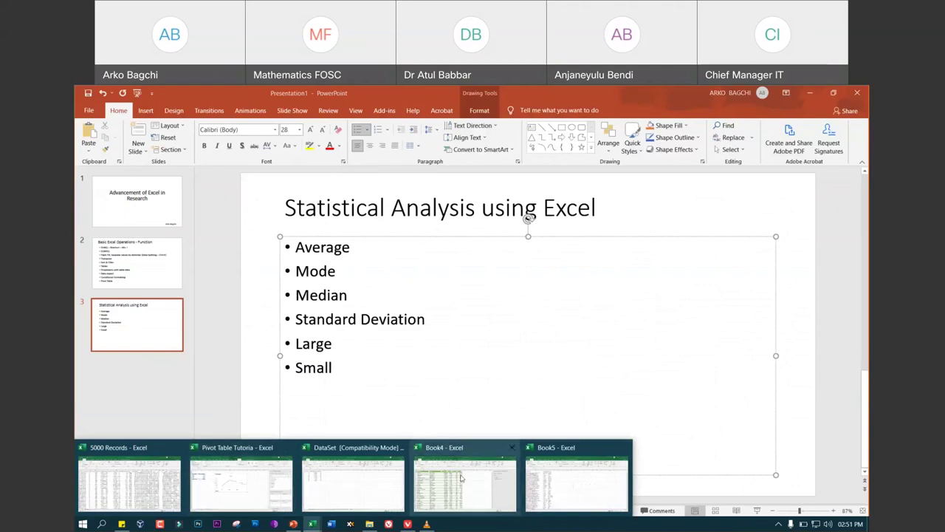
left_click(358, 476)
type("=")
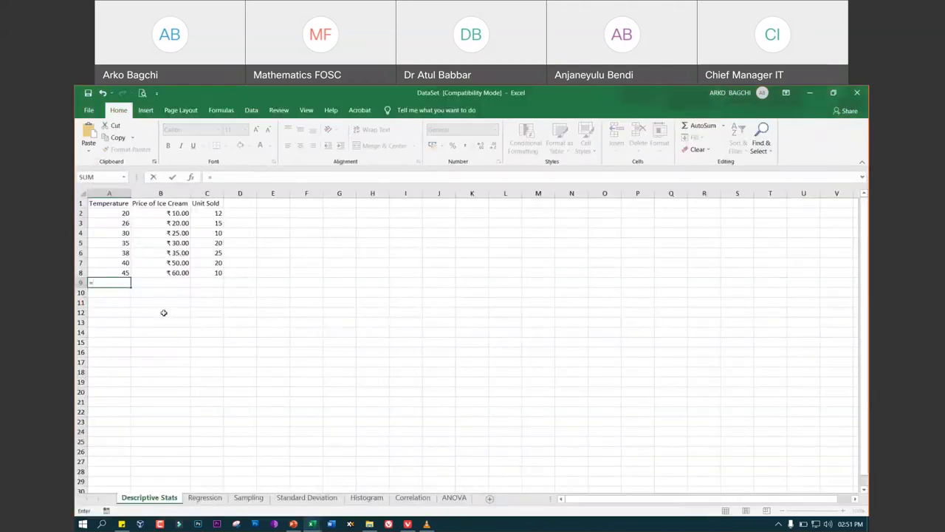
type("lar")
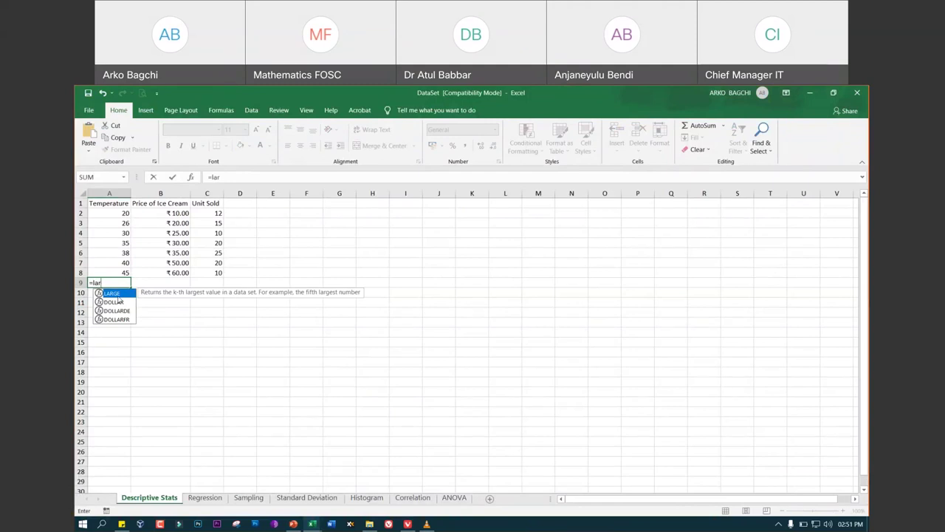
left_click(312, 524)
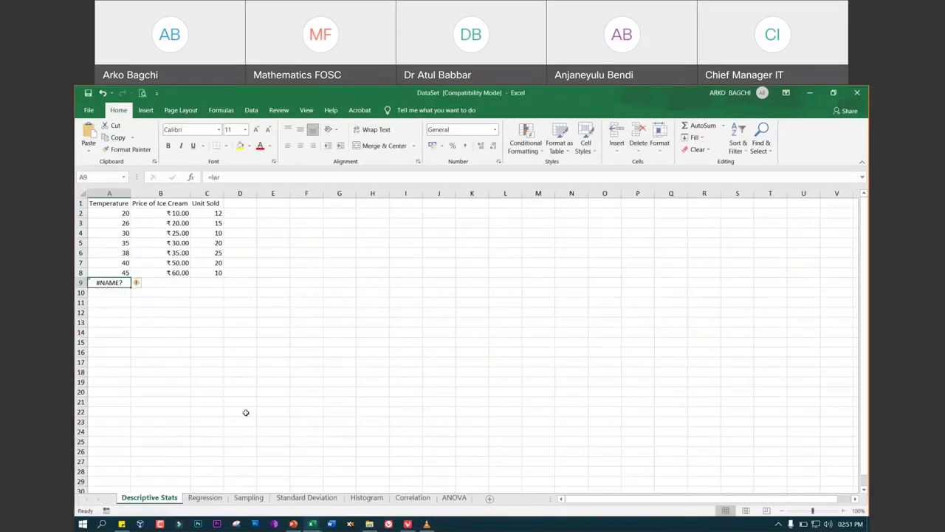
key("Down")
key("Down")
left_click(116, 283)
key("Delete")
left_click(309, 524)
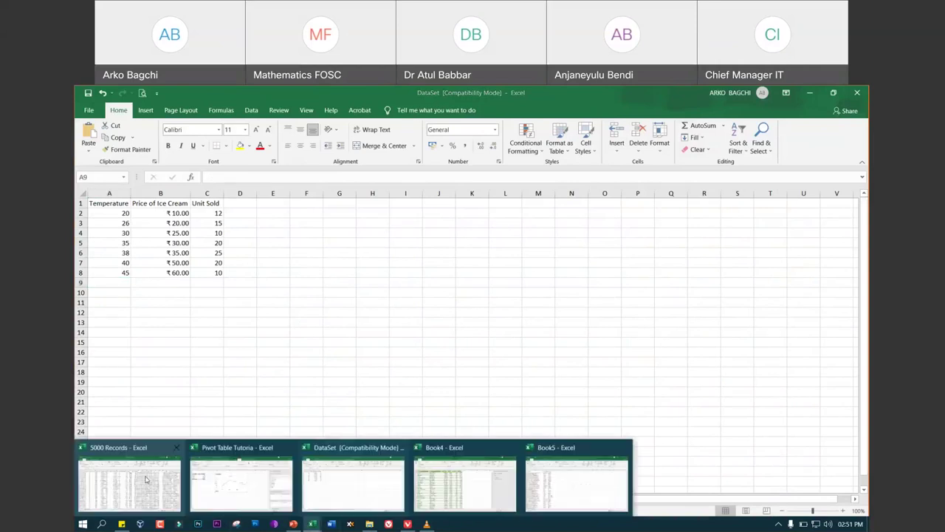
In the 5000 Records workbook, find 'sala' to reach the Salary heading and select column Z
left_click(147, 480)
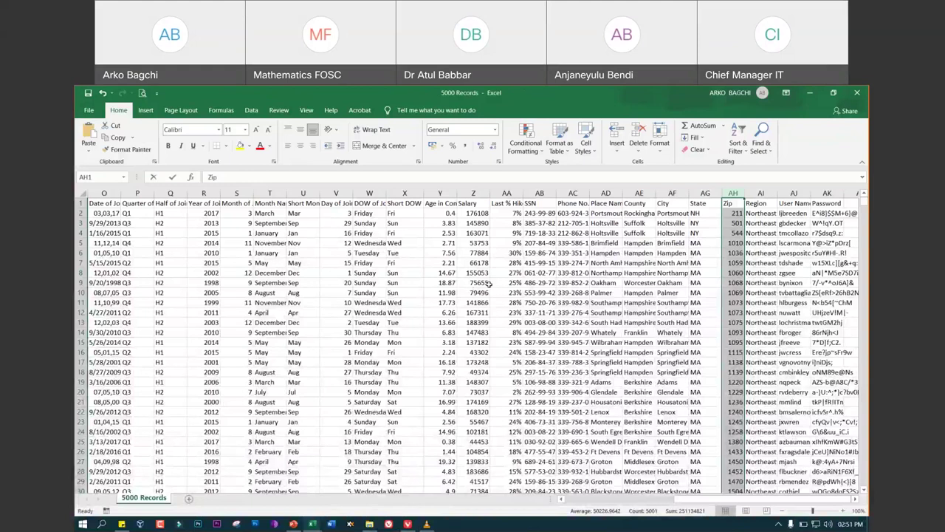
left_click(487, 283)
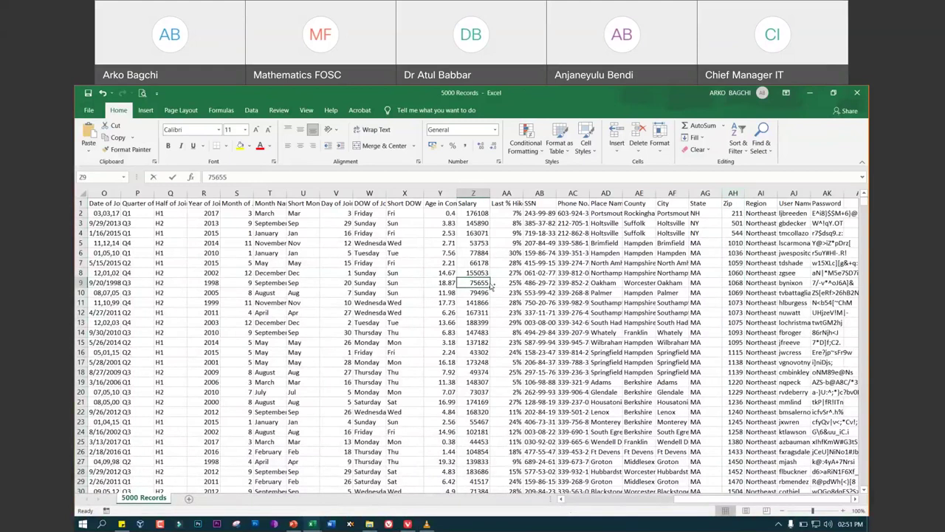
key("ctrl+f")
type("sala")
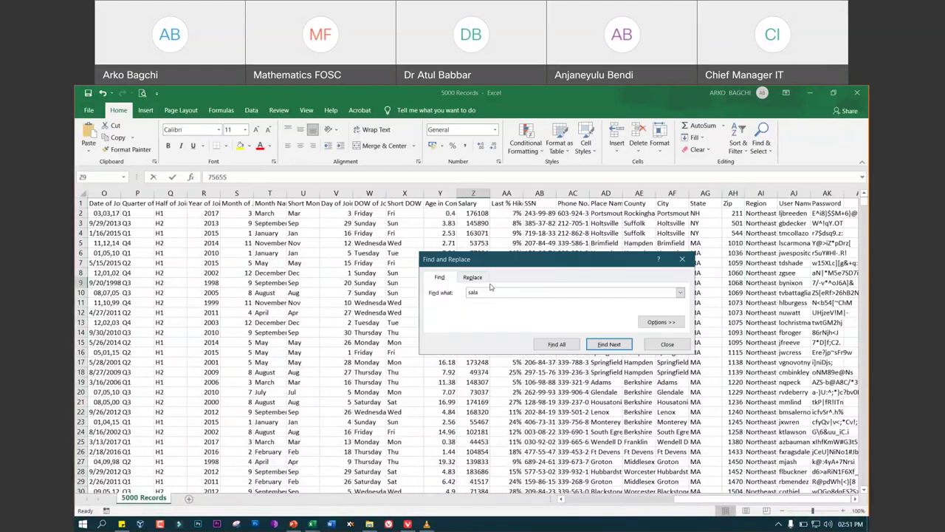
key("Return")
left_click(668, 344)
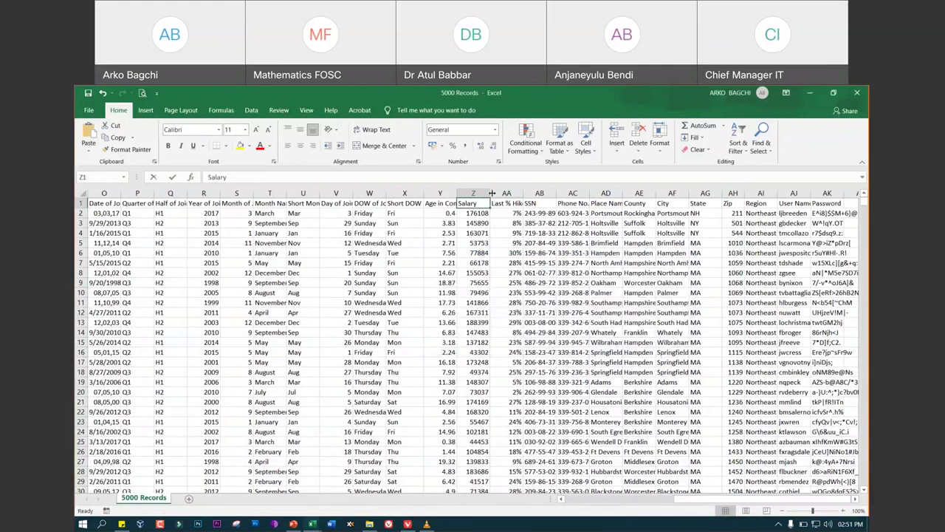
left_click(469, 193)
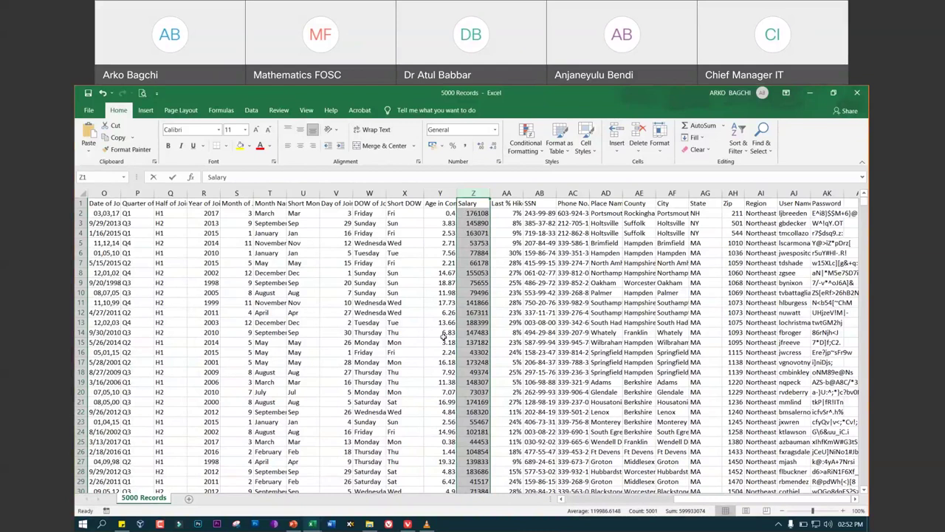
mouse_move(312, 523)
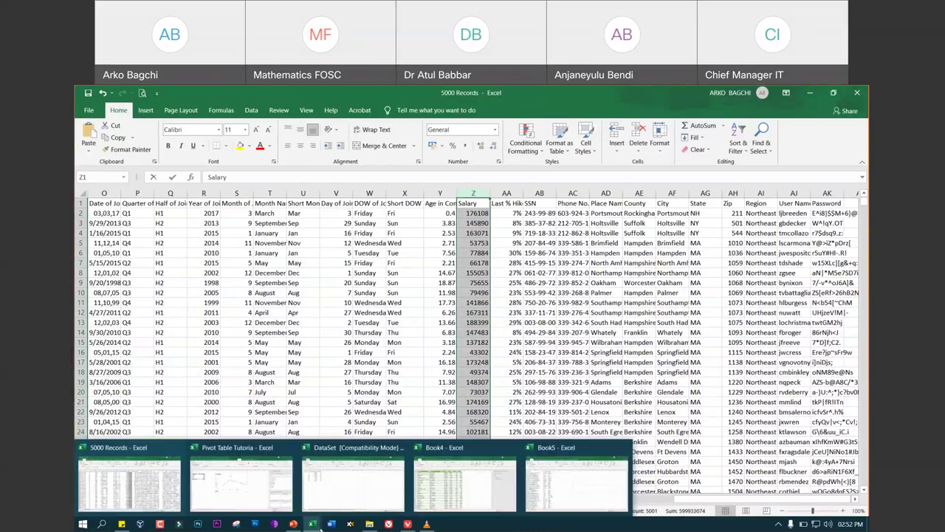
mouse_move(353, 478)
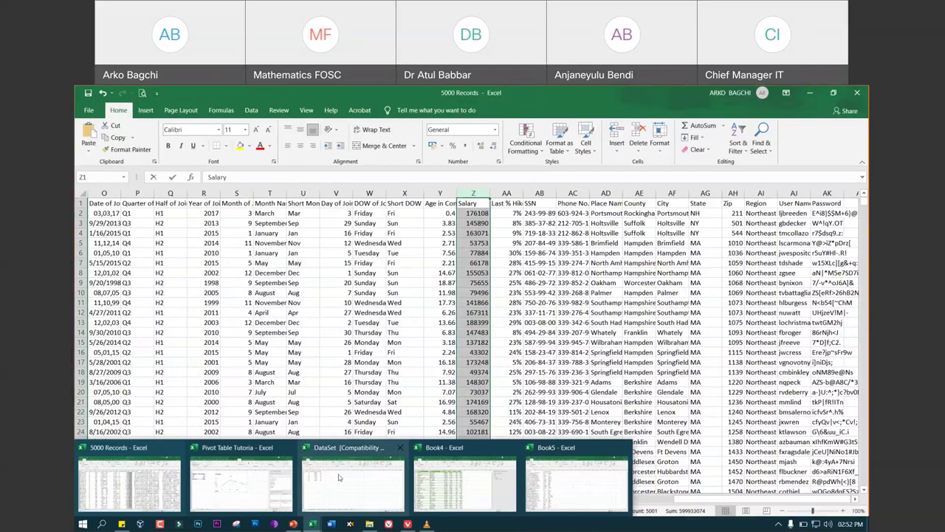
Switch to the DataSet workbook and open the Customize Quick Access Toolbar menu
left_click(339, 477)
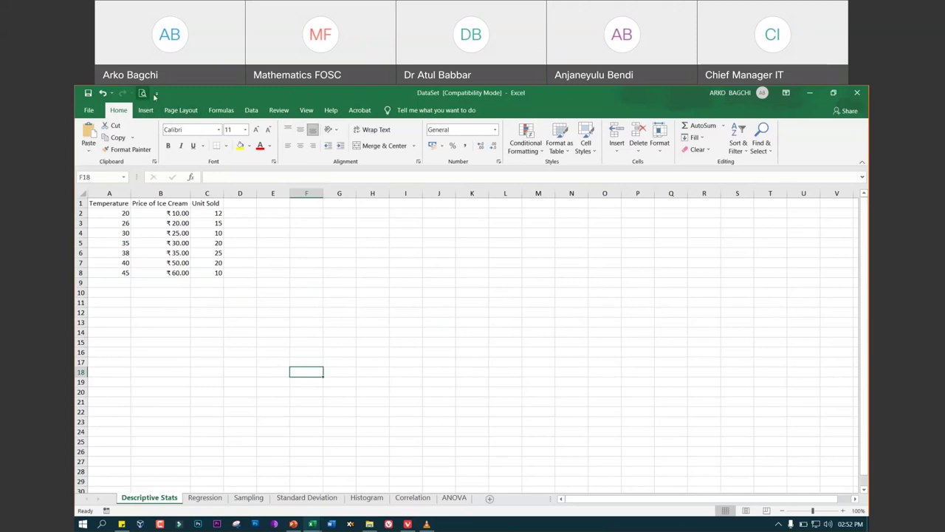
left_click(156, 94)
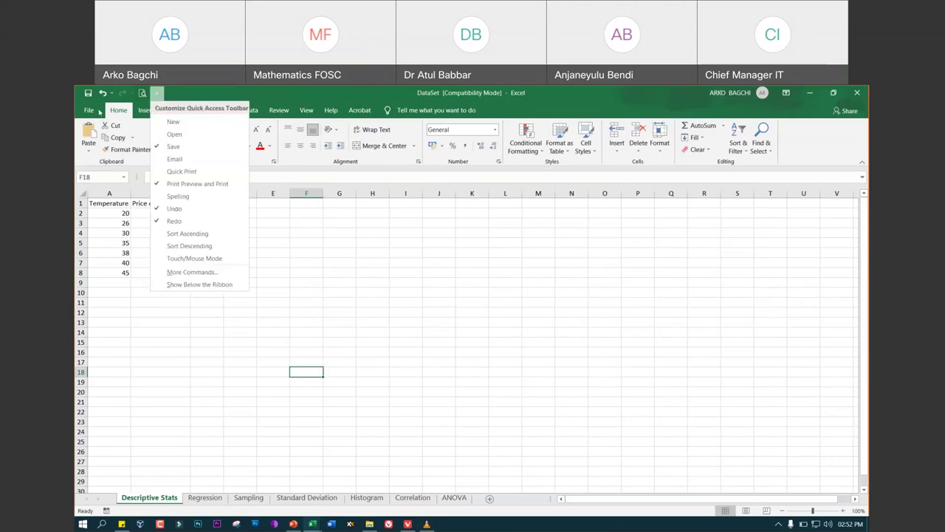
Choose More Commands… to open Excel Options on the Quick Access Toolbar page
left_click(194, 272)
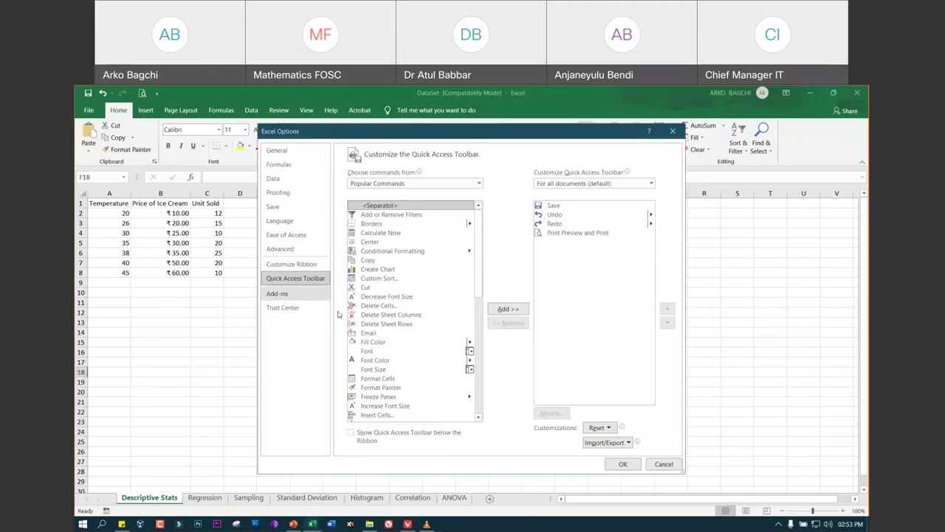
Under Add-ins, manage Excel Add-ins, tick Analysis ToolPak and Solver Add-in, and confirm with OK
left_click(288, 295)
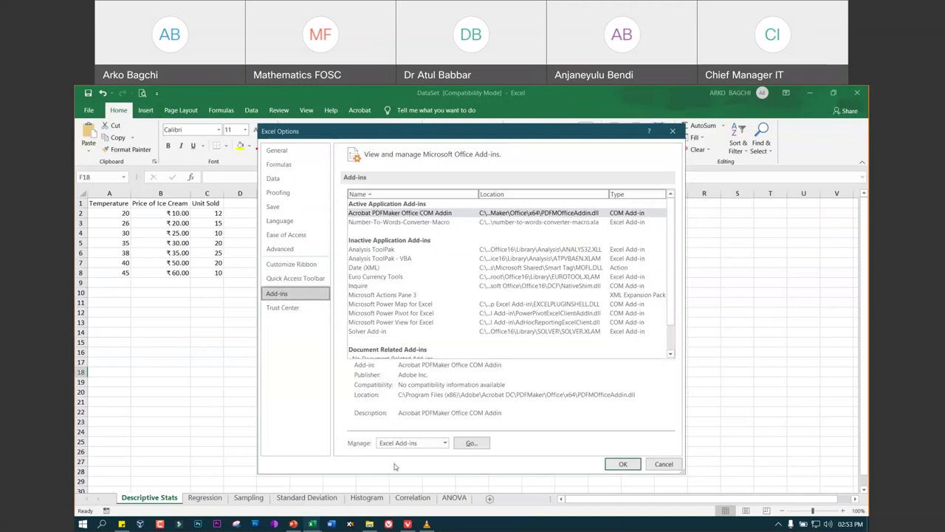
left_click(445, 443)
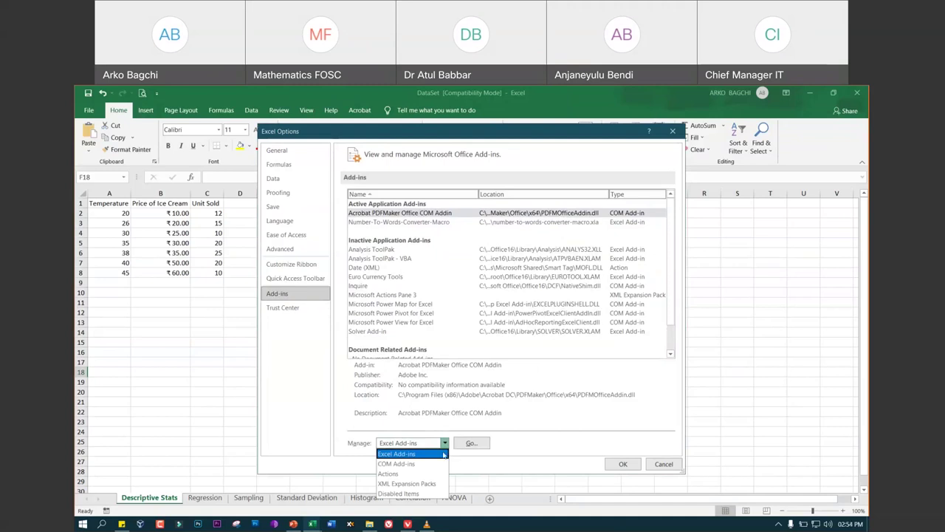
left_click(396, 455)
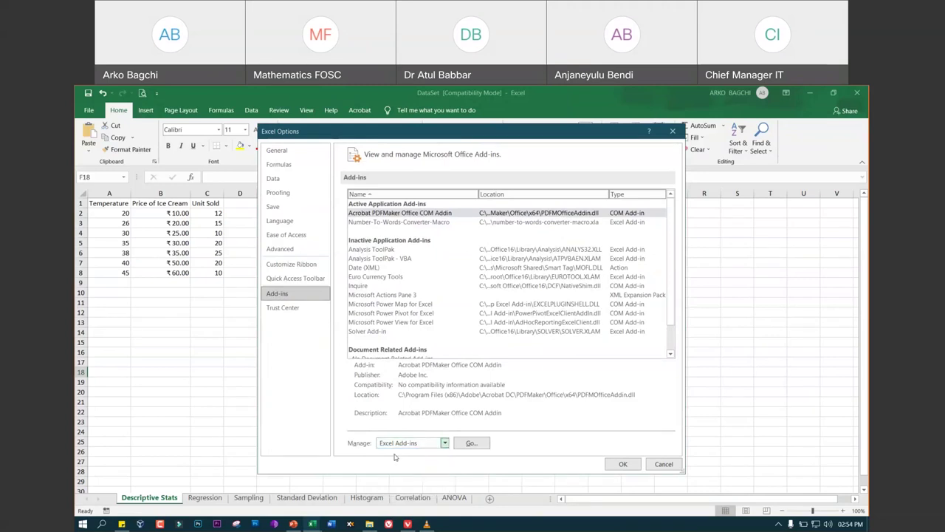
left_click(470, 444)
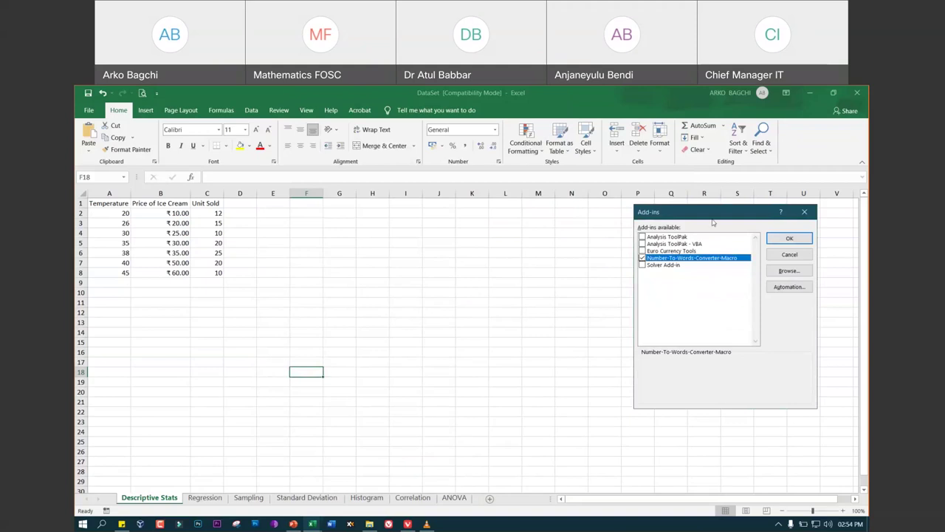
left_click_drag(711, 213, 356, 225)
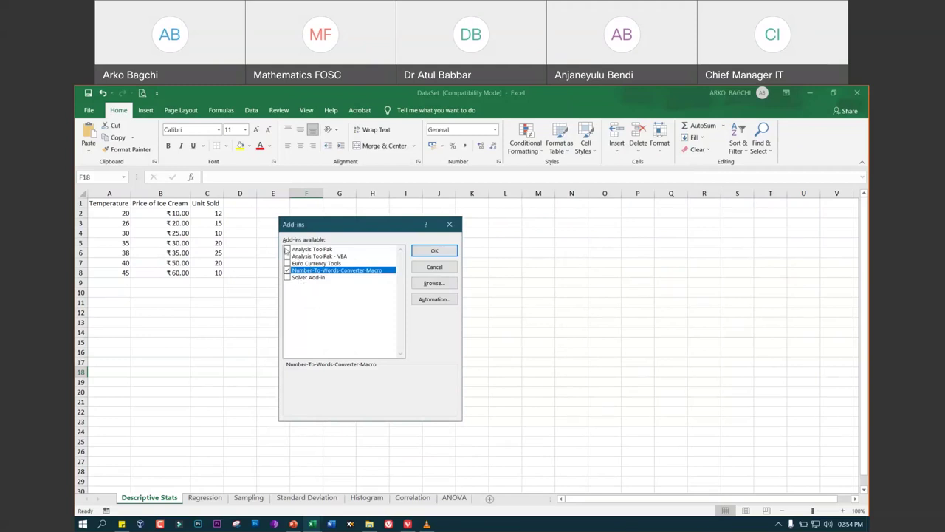
left_click(288, 250)
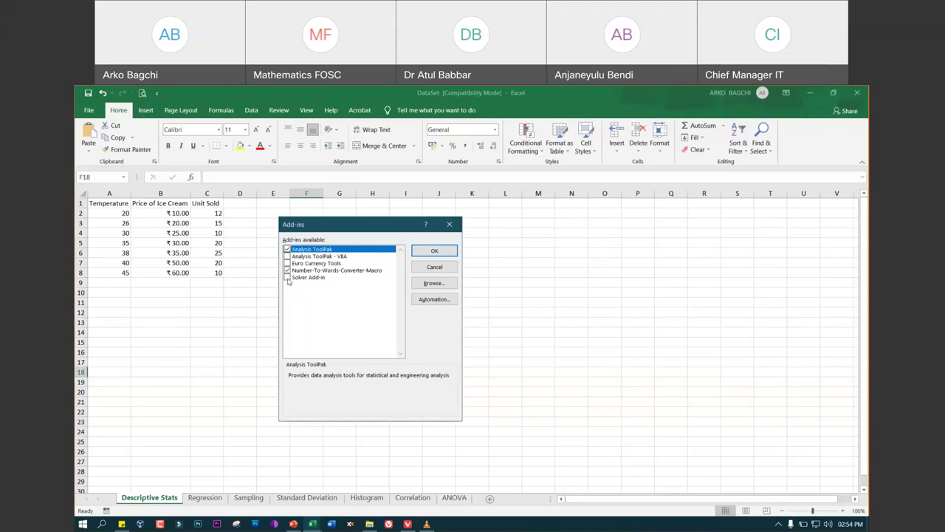
left_click(287, 278)
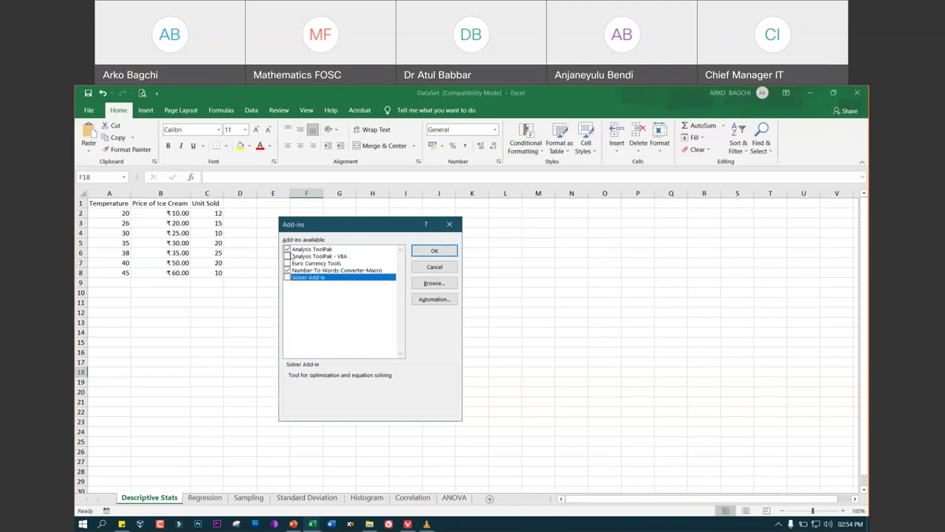
left_click(435, 252)
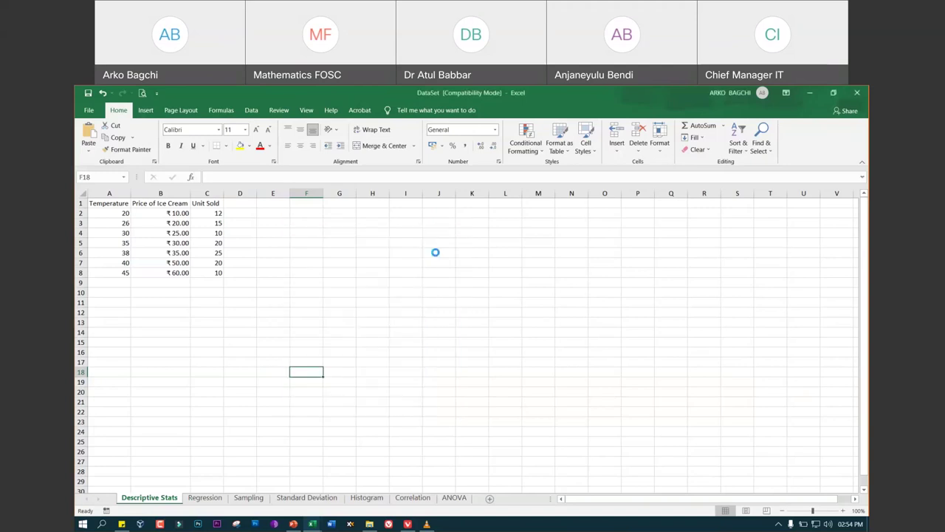
Open Data Analysis and browse the tools from Anova: Single Factor to Exponential Smoothing
left_click(255, 111)
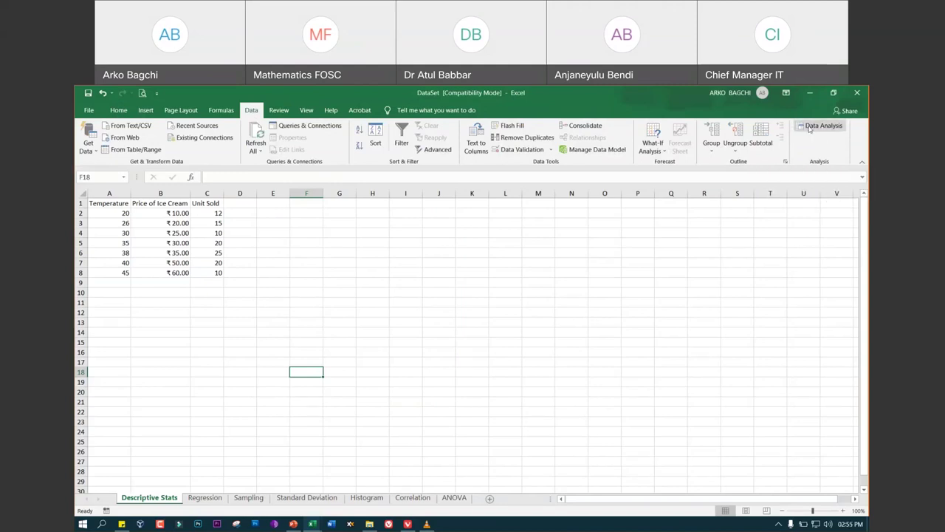
left_click(812, 127)
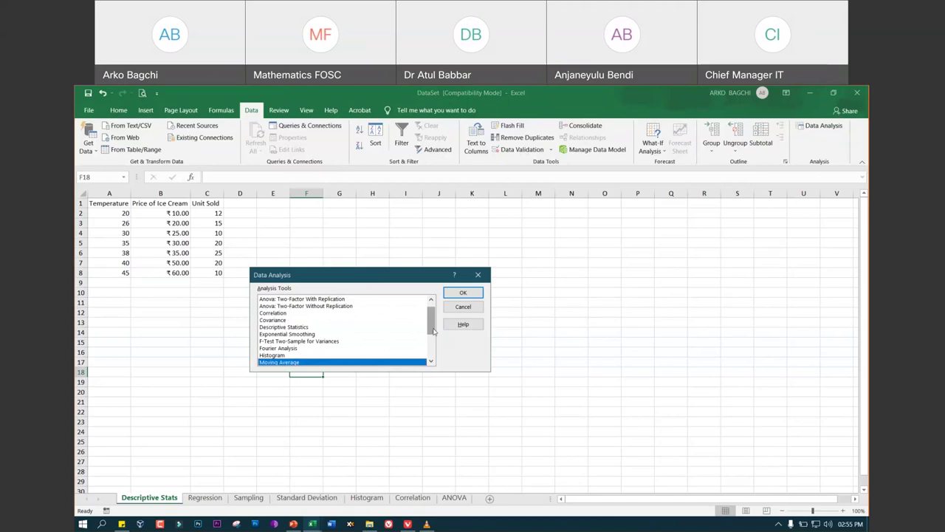
left_click_drag(435, 332, 434, 319)
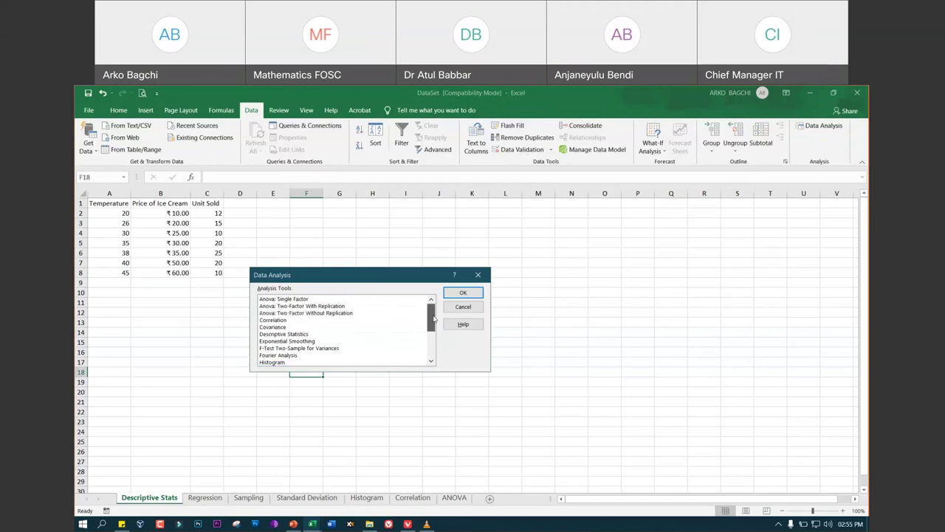
left_click(303, 300)
left_click(299, 307)
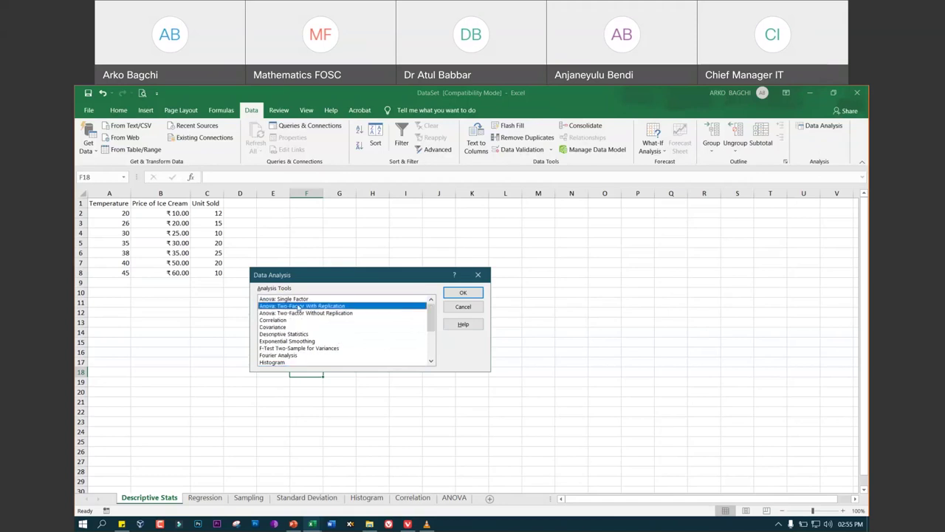
left_click(309, 313)
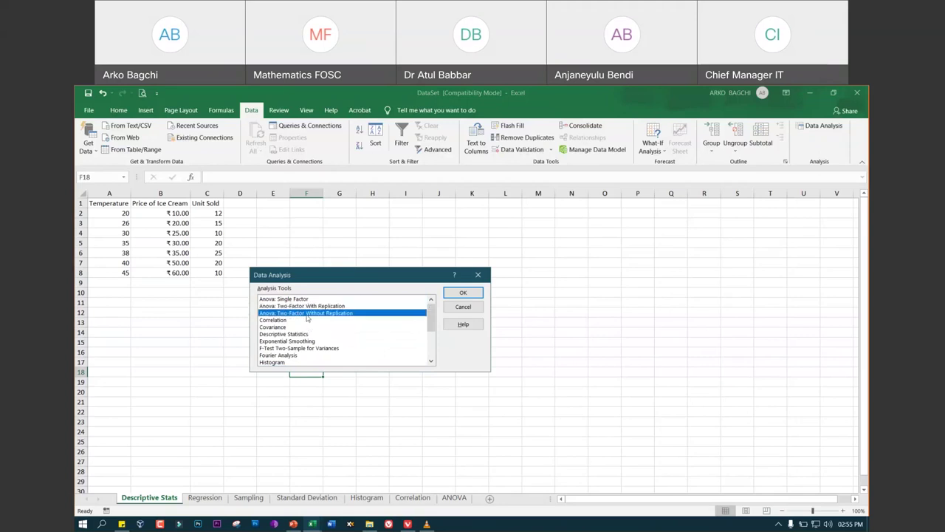
left_click(277, 320)
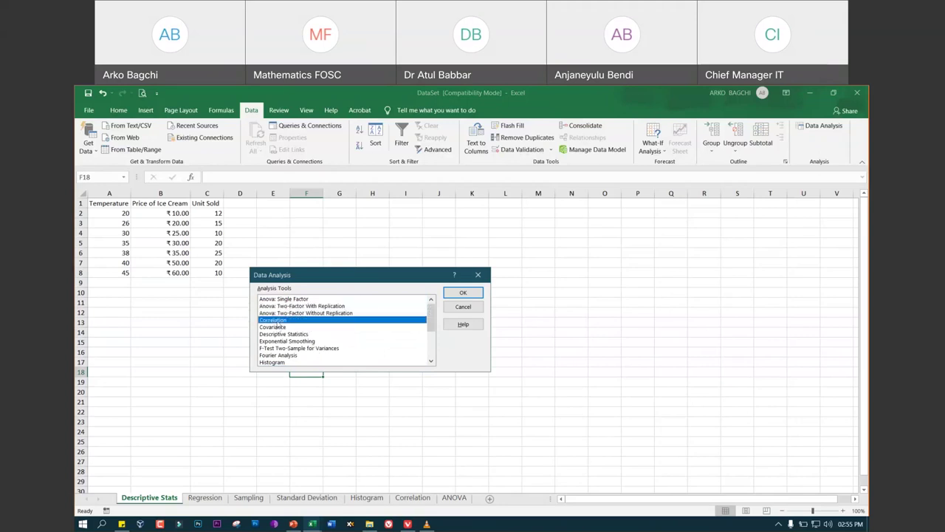
left_click(287, 329)
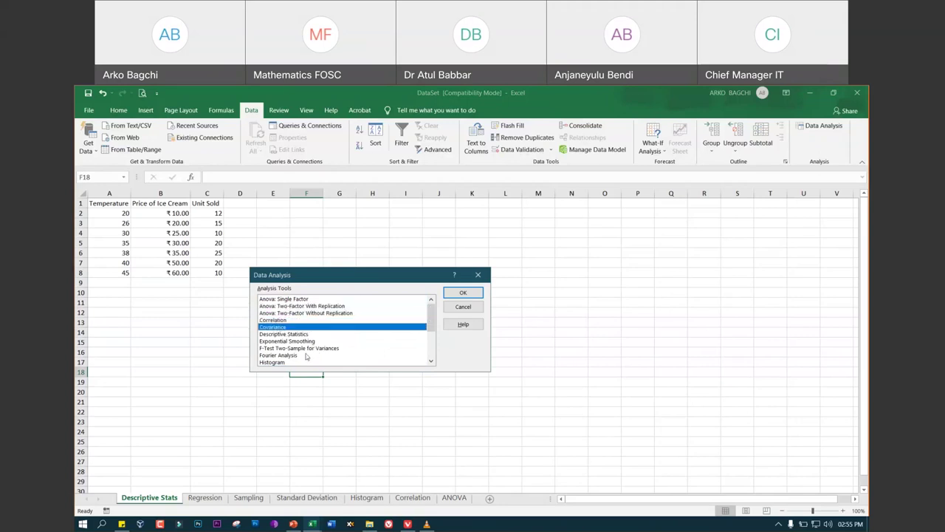
left_click(291, 335)
left_click(306, 341)
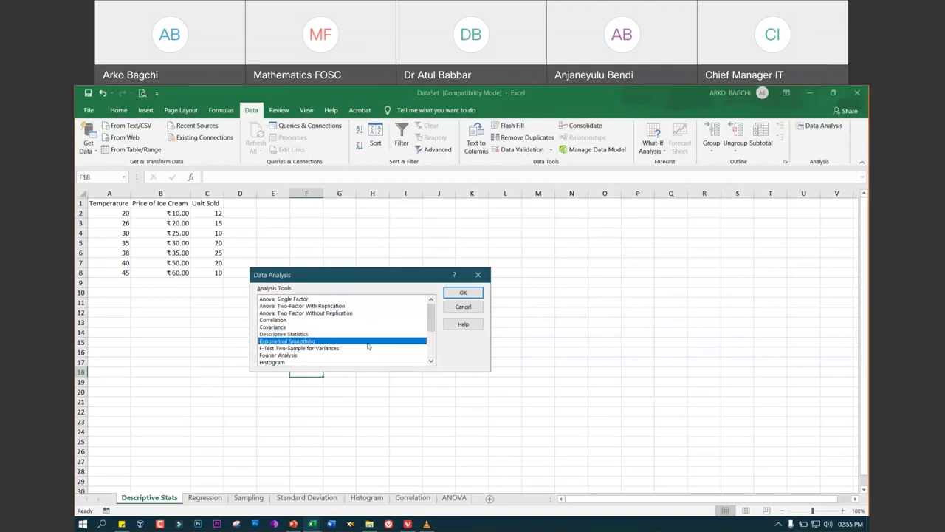
Continue through F-Test, Fourier Analysis, Histogram, Moving Average, Sampling and Regression
scroll(368, 347, "down", 2)
left_click(268, 313)
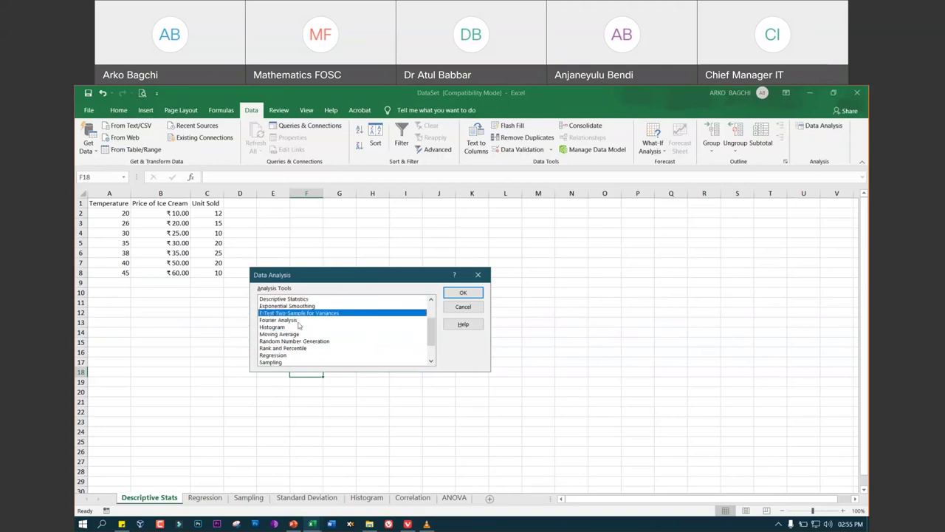
left_click(285, 320)
left_click(288, 328)
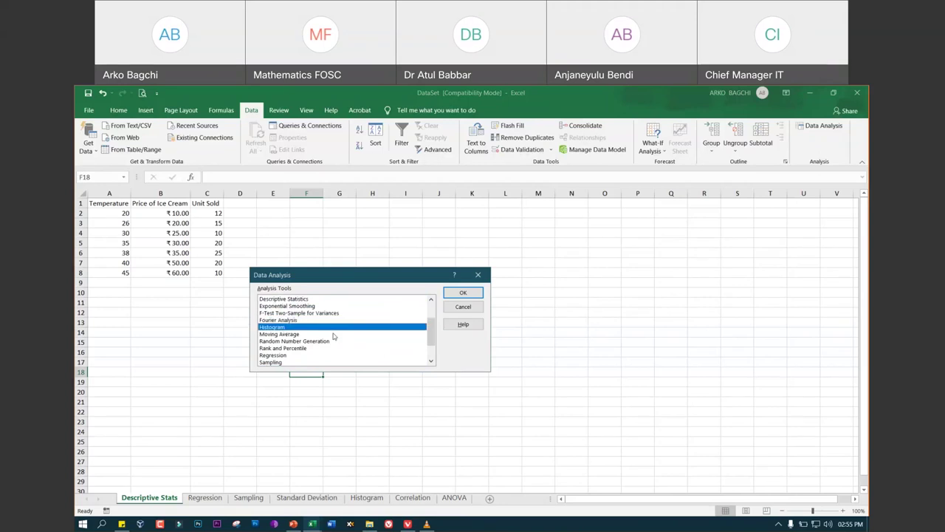
left_click(291, 336)
left_click(293, 362)
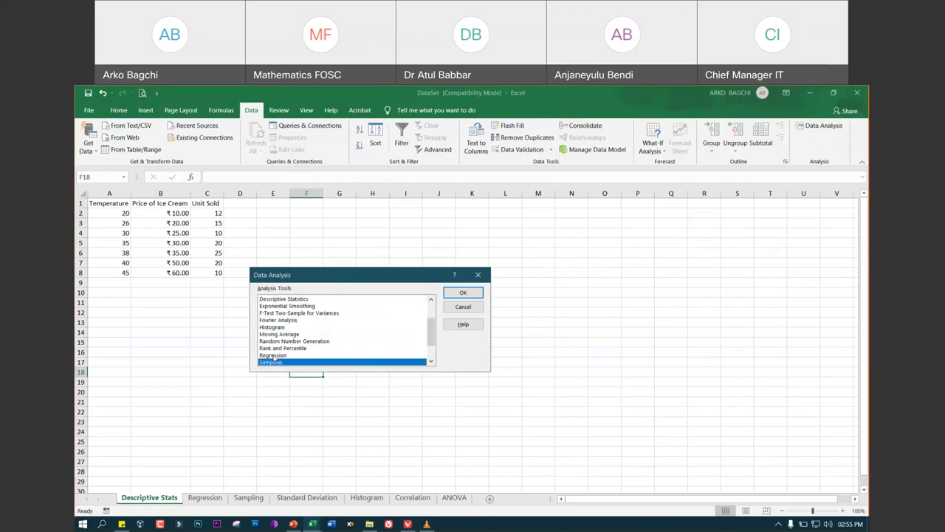
left_click(293, 356)
left_click_drag(432, 325, 431, 342)
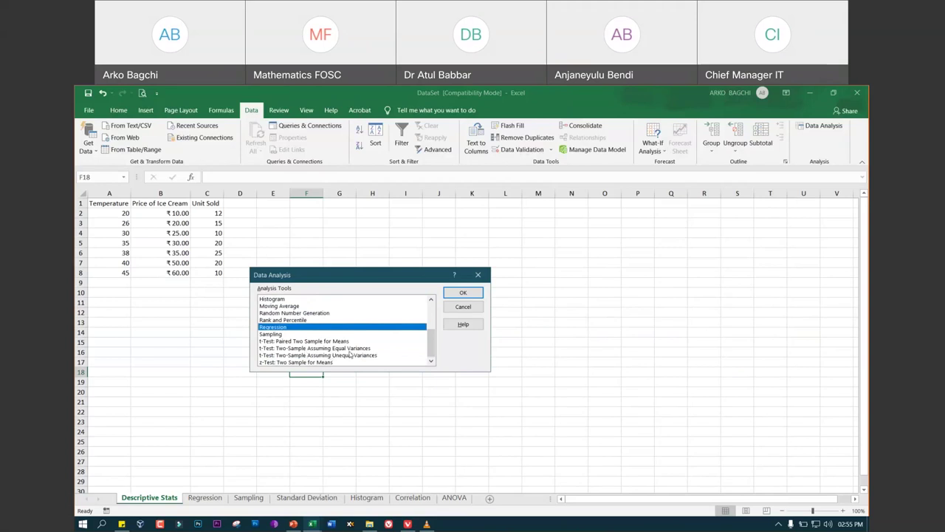
Scroll the list again, settle on Regression, and cancel without running any tool
scroll(354, 344, "up", 1)
scroll(355, 344, "up", 2)
scroll(355, 344, "down", 3)
left_click_drag(432, 342, 435, 310)
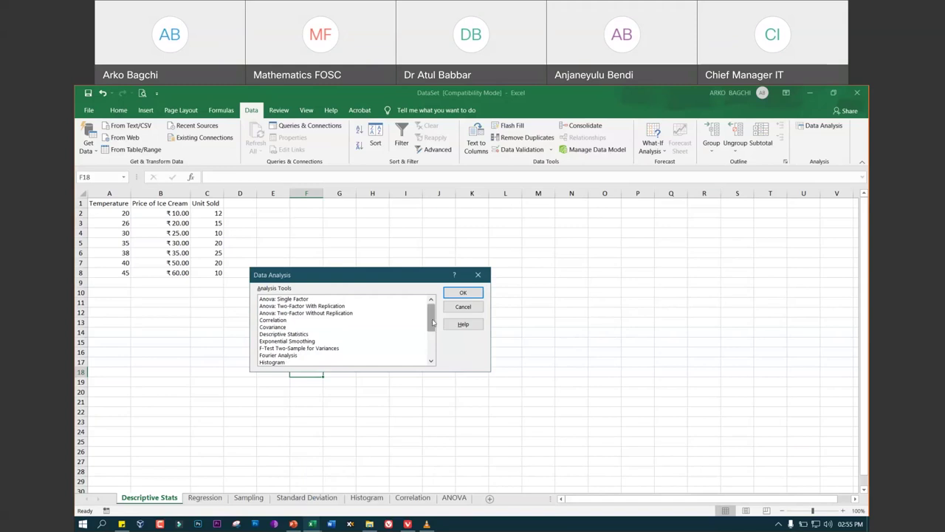
scroll(295, 331, "down", 3)
left_click(296, 327)
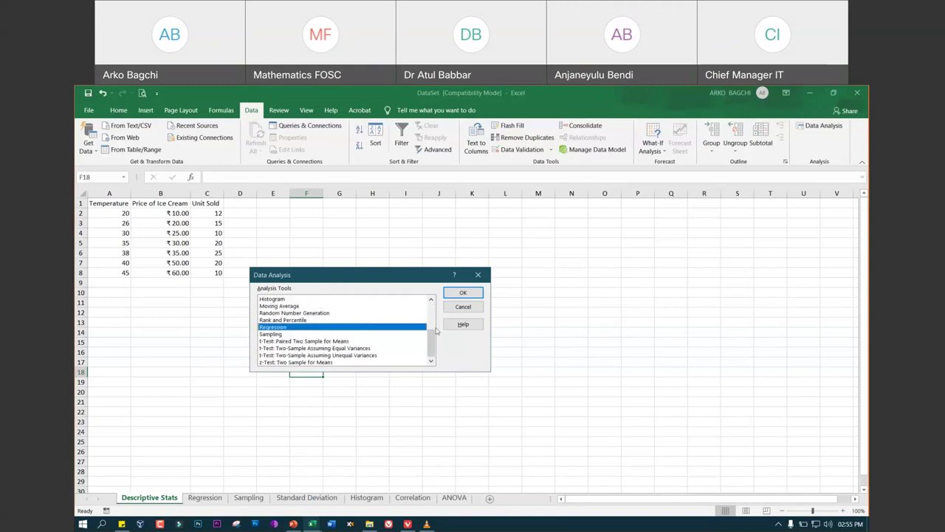
left_click_drag(432, 338, 432, 314)
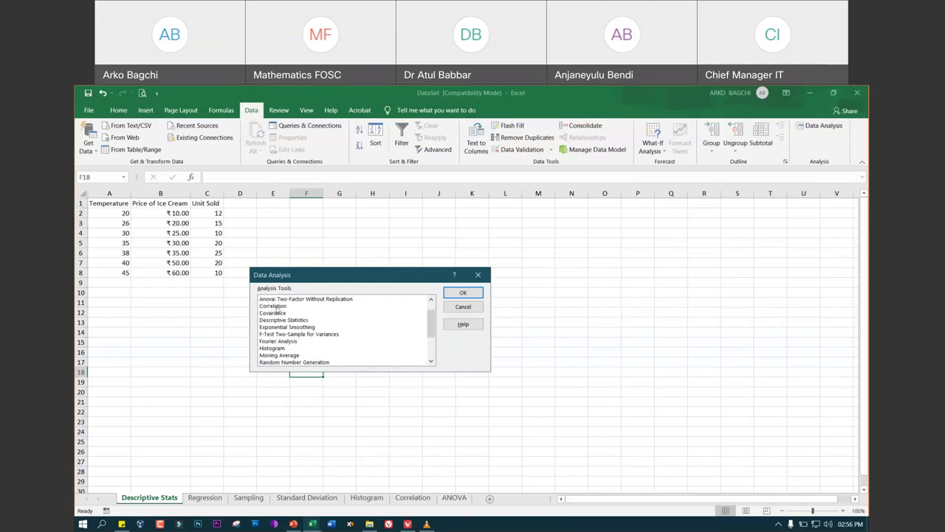
left_click(463, 306)
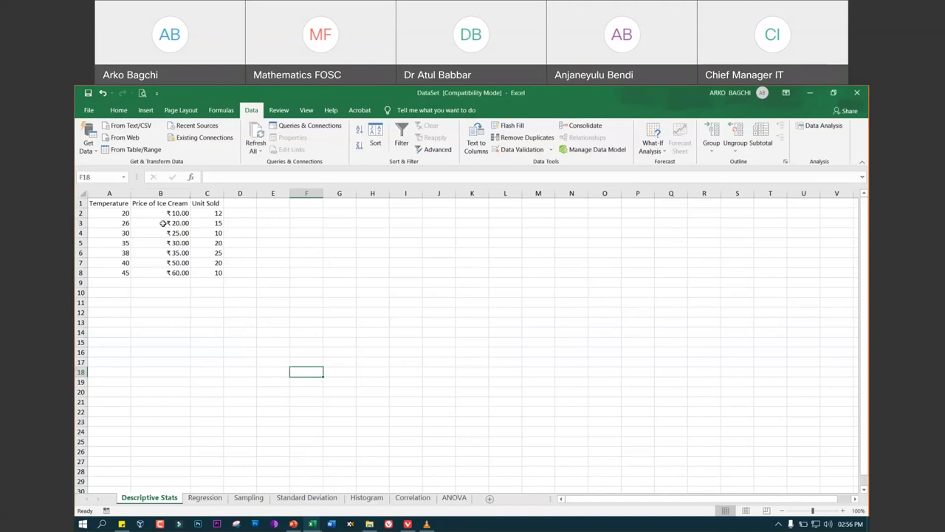
left_click_drag(107, 203, 220, 275)
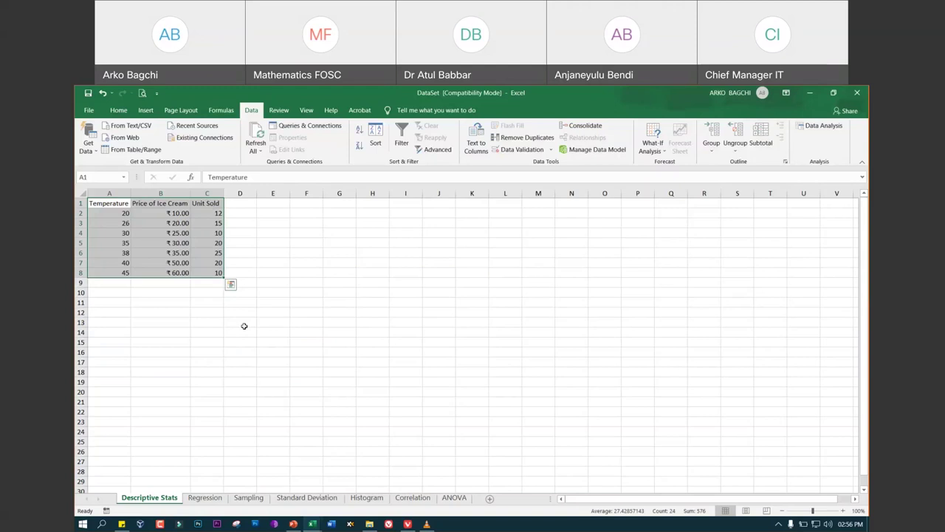
left_click(264, 390)
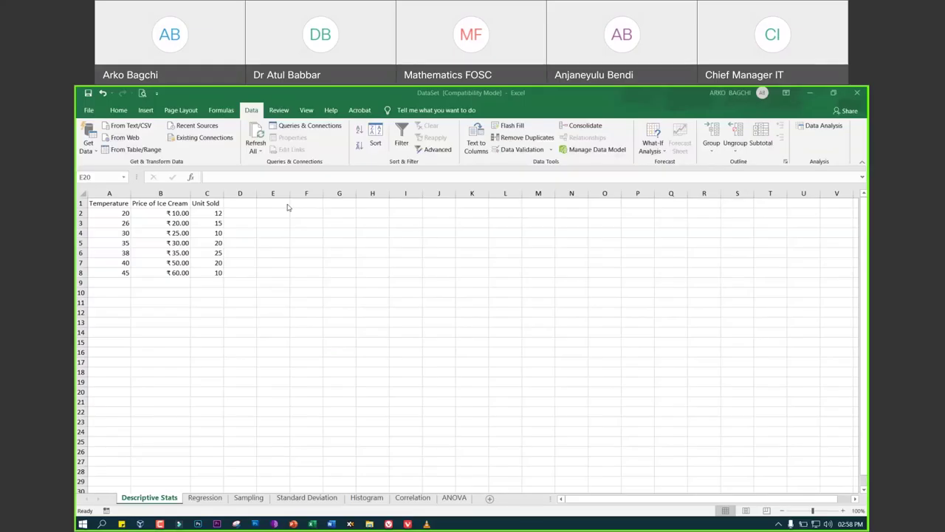
Open the Quick Access menu and File > Options twice, closing Options each time unchanged
left_click(159, 93)
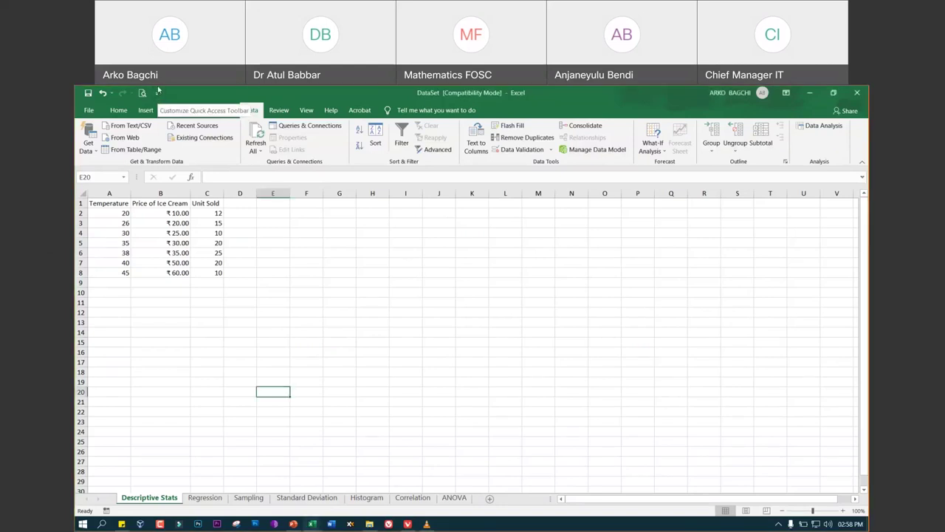
left_click(157, 95)
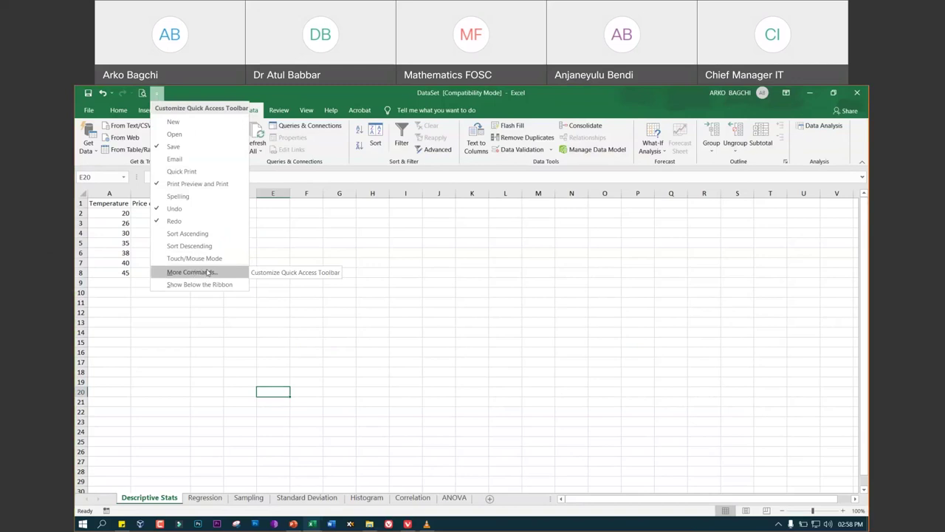
left_click(91, 111)
left_click(91, 110)
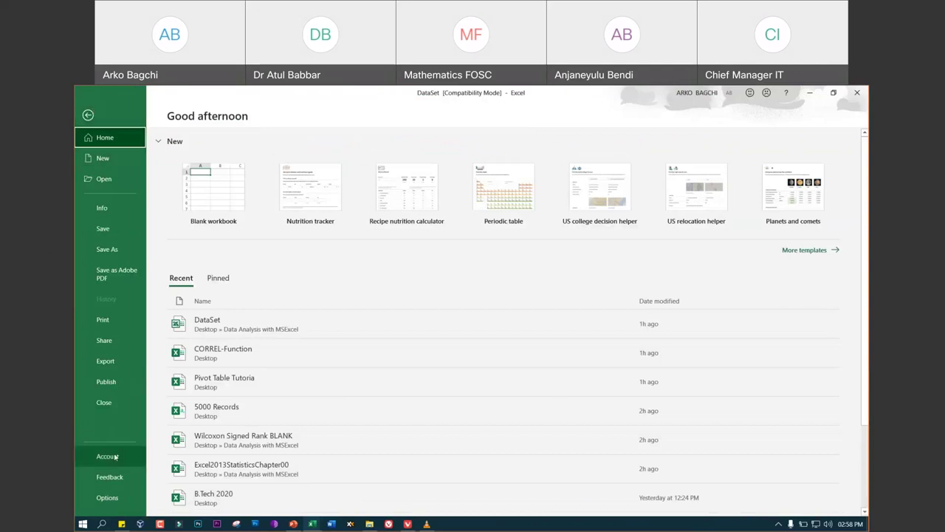
left_click(109, 499)
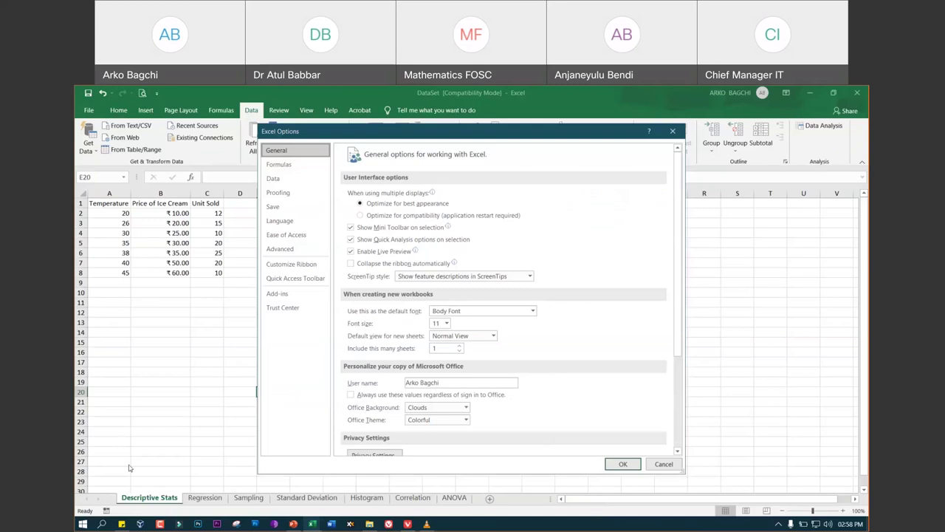
left_click(672, 132)
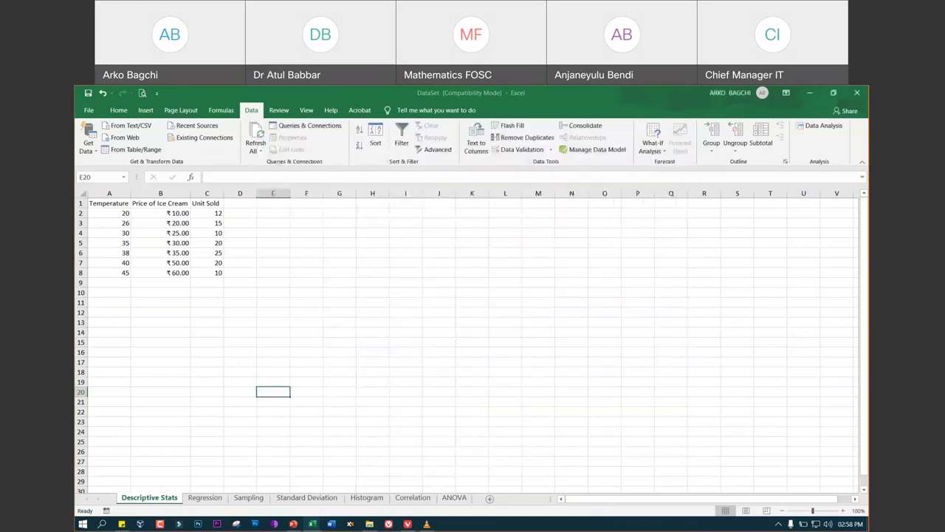
left_click(90, 110)
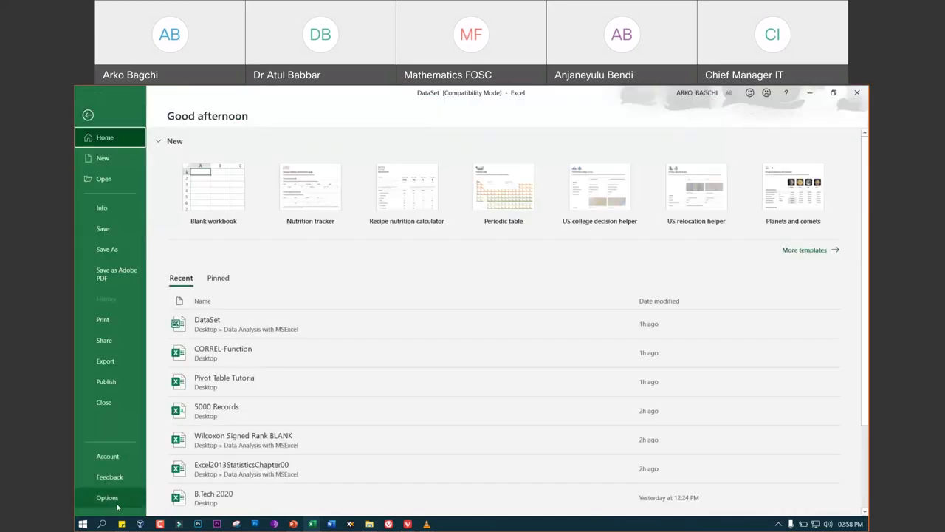
left_click(116, 506)
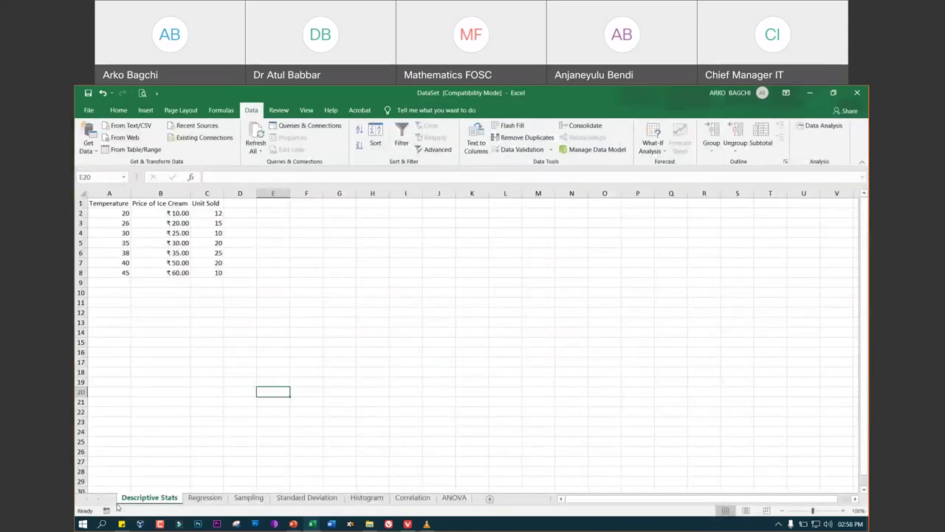
left_click(673, 130)
Open the Quick Access Toolbar's More Commands settings, then close them
left_click(158, 94)
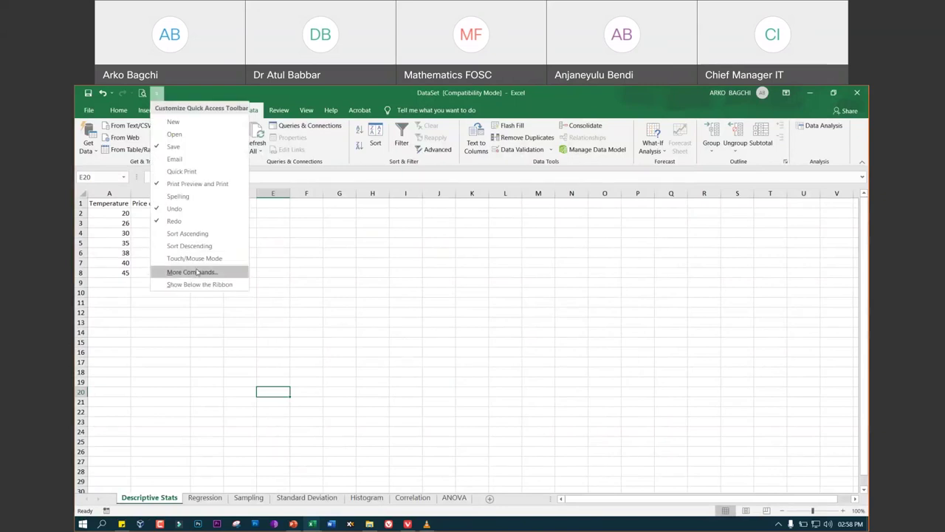
left_click(197, 273)
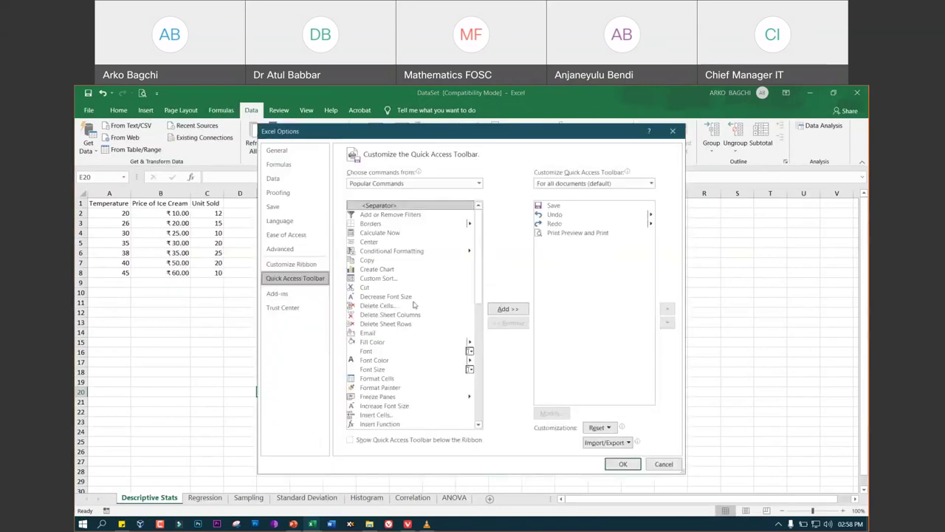
left_click(672, 130)
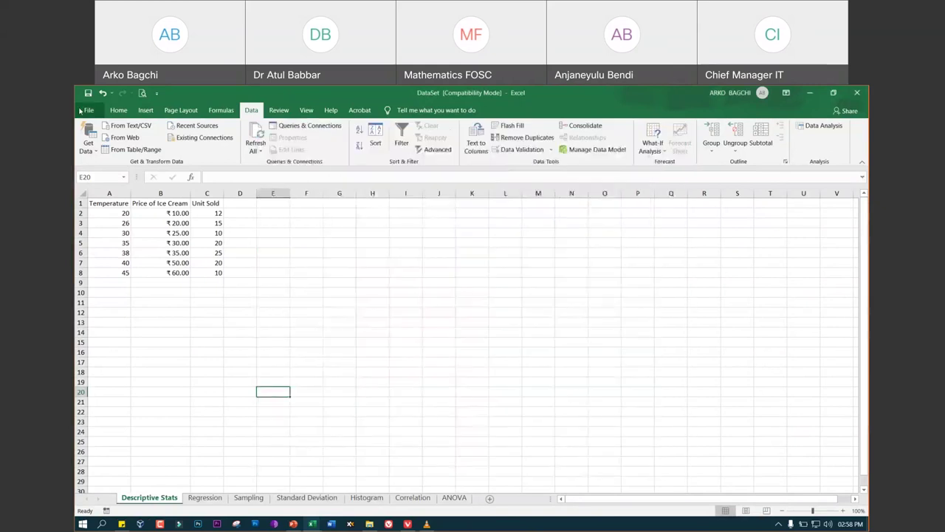
Reopen Excel Options through File > Options and go to the Add-ins page
left_click(85, 110)
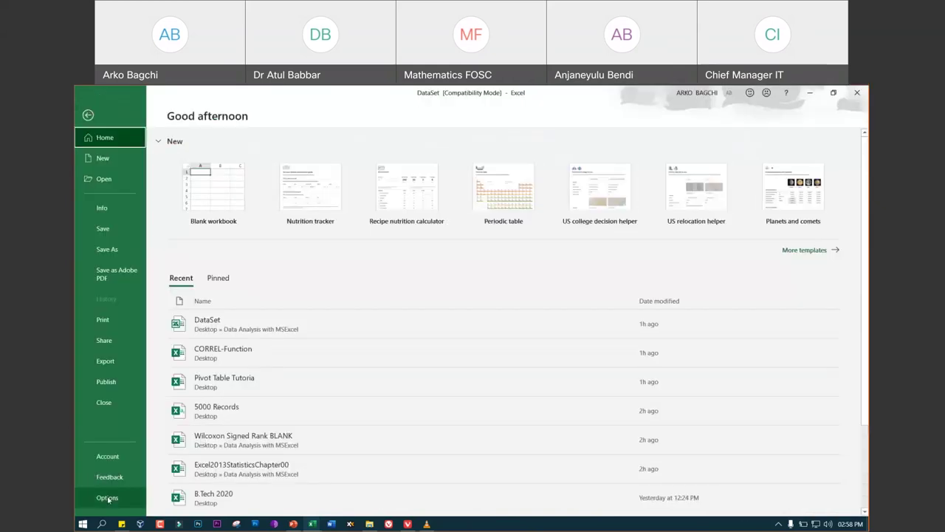
left_click(107, 498)
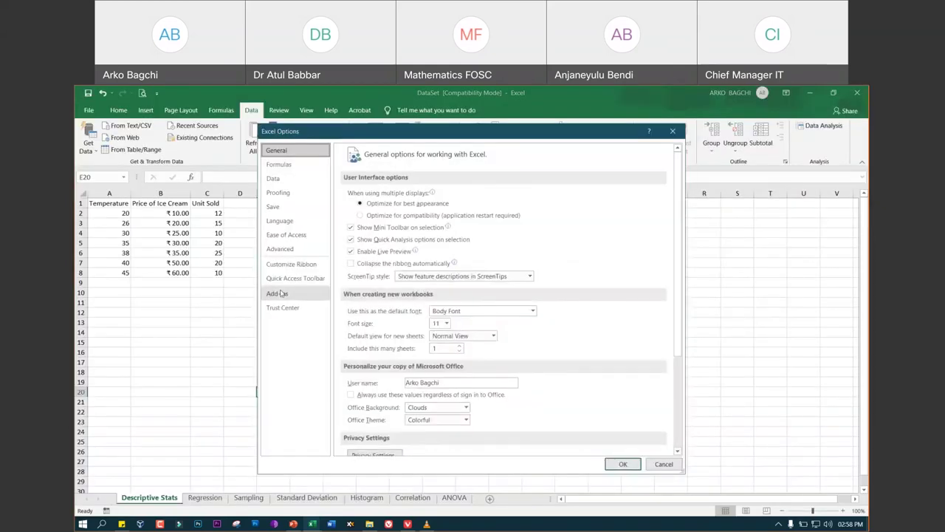
left_click(277, 294)
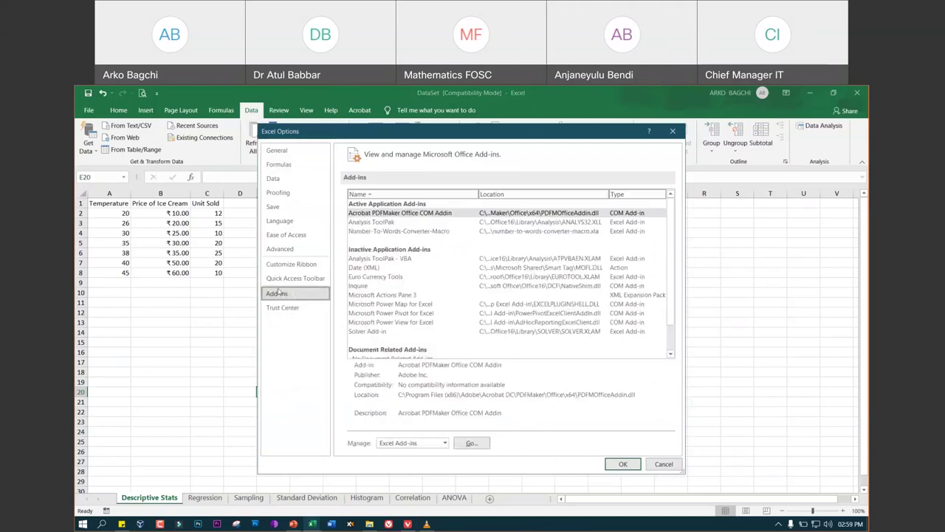
Manage Excel Add-ins, confirm Analysis ToolPak is checked, and close the list with OK
left_click(412, 444)
left_click(407, 455)
left_click(471, 444)
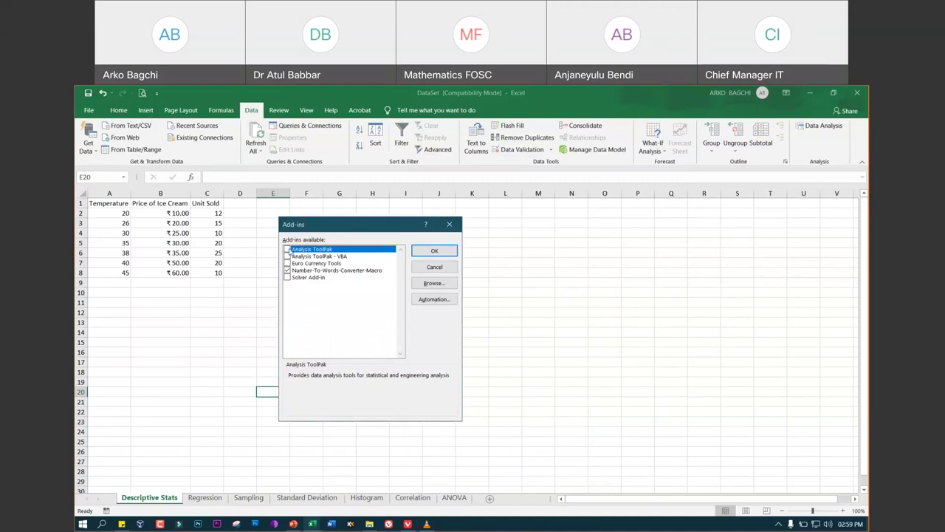
left_click(430, 250)
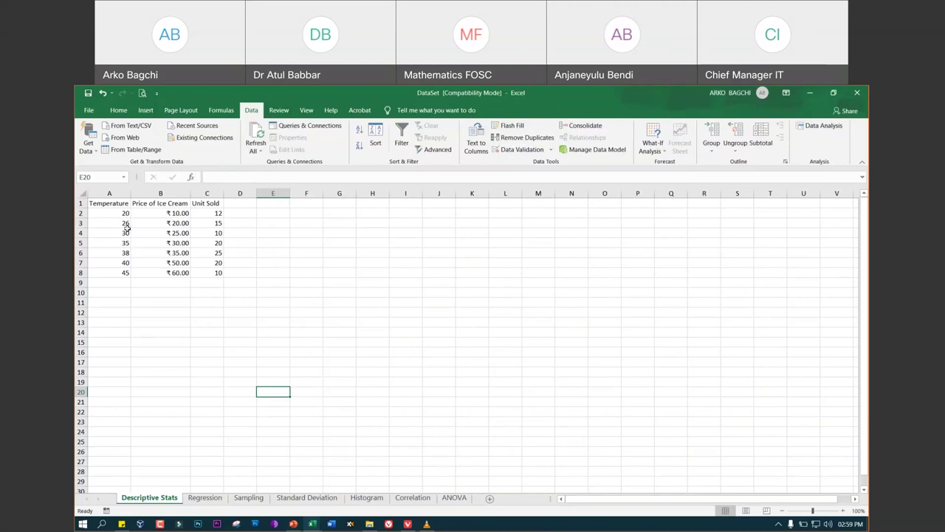
mouse_move(105, 206)
left_mouse_down()
mouse_move(208, 240)
mouse_move(222, 275)
left_mouse_up()
left_click(311, 273)
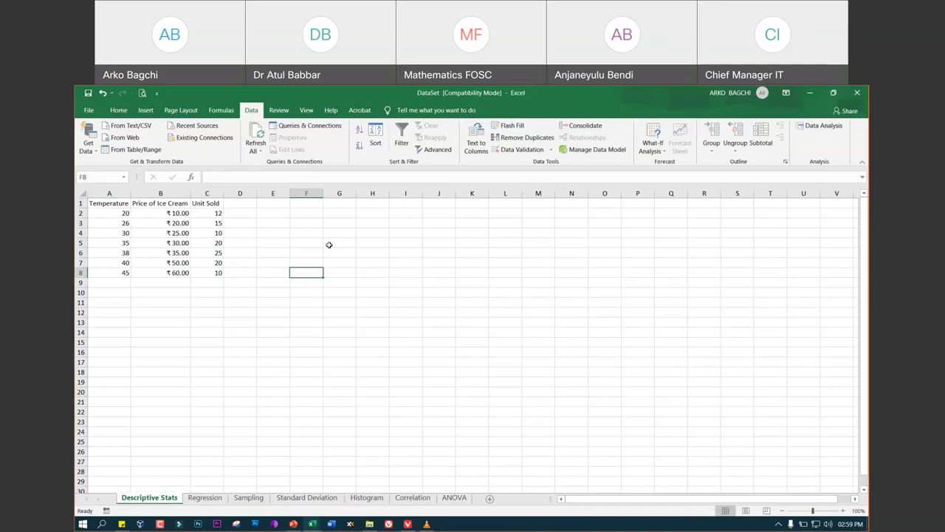
left_click(813, 126)
left_click(273, 303)
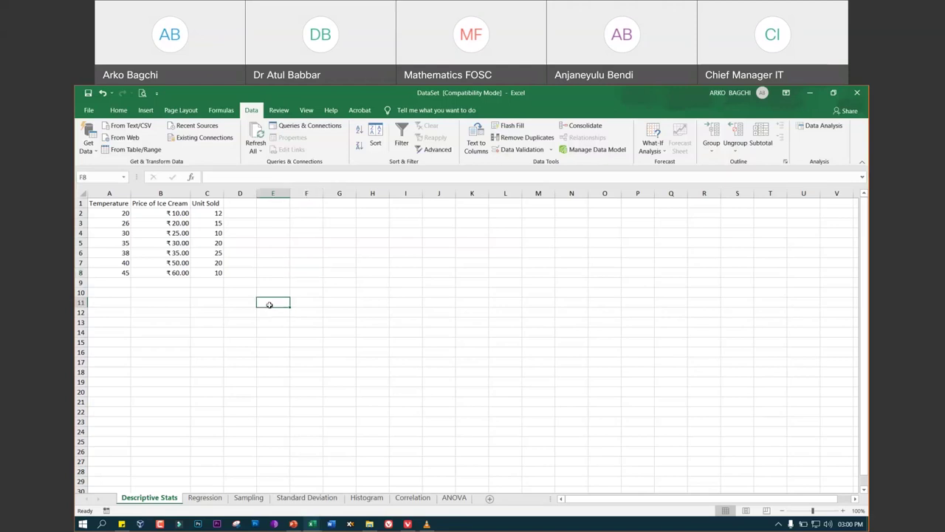
left_click(273, 252)
mouse_move(287, 256)
left_mouse_down()
mouse_move(320, 285)
mouse_move(275, 252)
left_mouse_up()
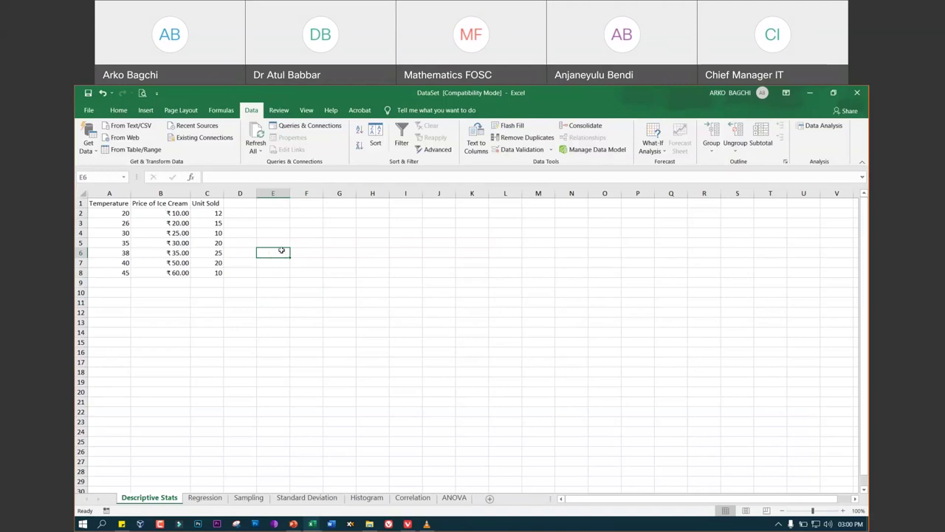
Open Data Analysis and select Descriptive Statistics in the Analysis Tools list
left_click(823, 127)
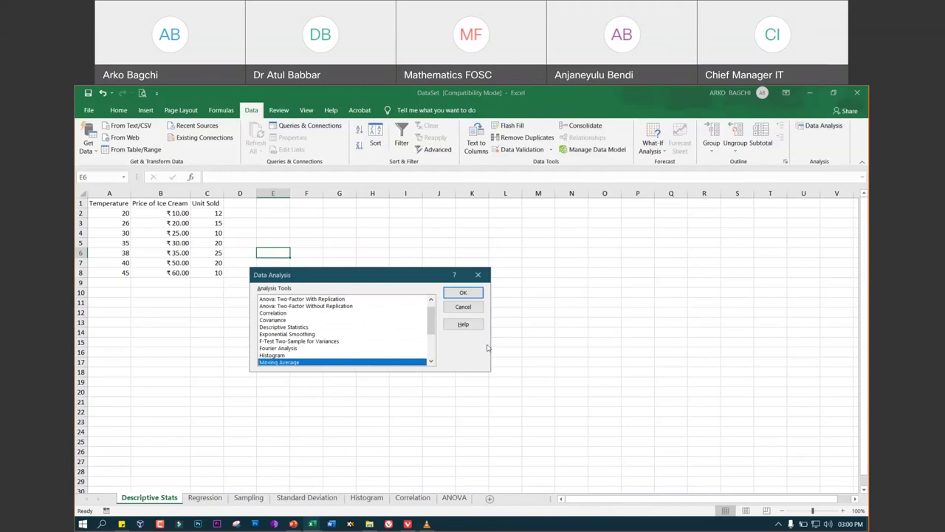
scroll(403, 338, "up", 1)
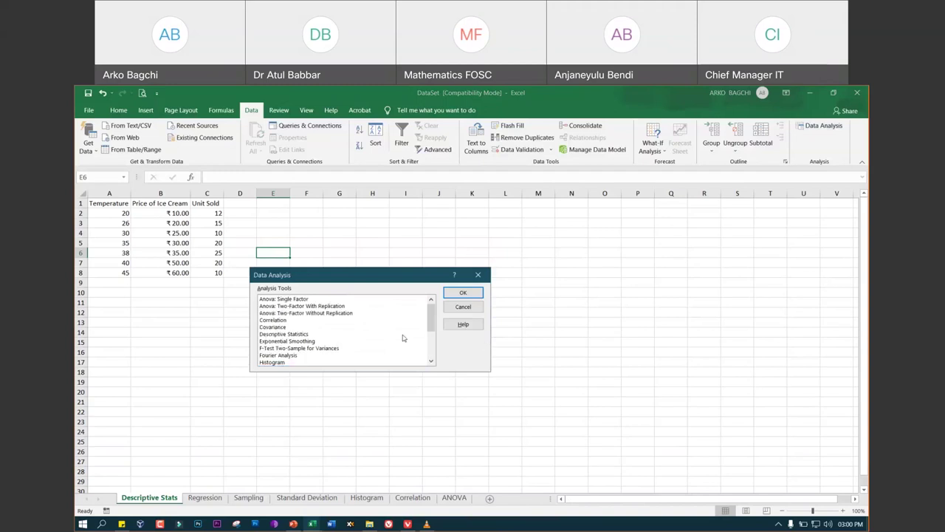
left_click(268, 335)
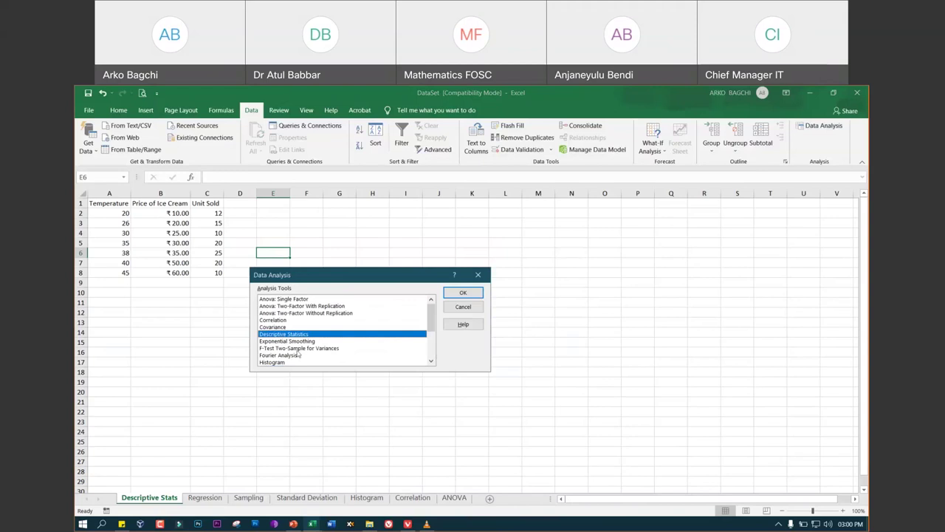
Open Descriptive Statistics, select $A$1:$C$8 as input range, and tick Labels in First Row
left_click(461, 293)
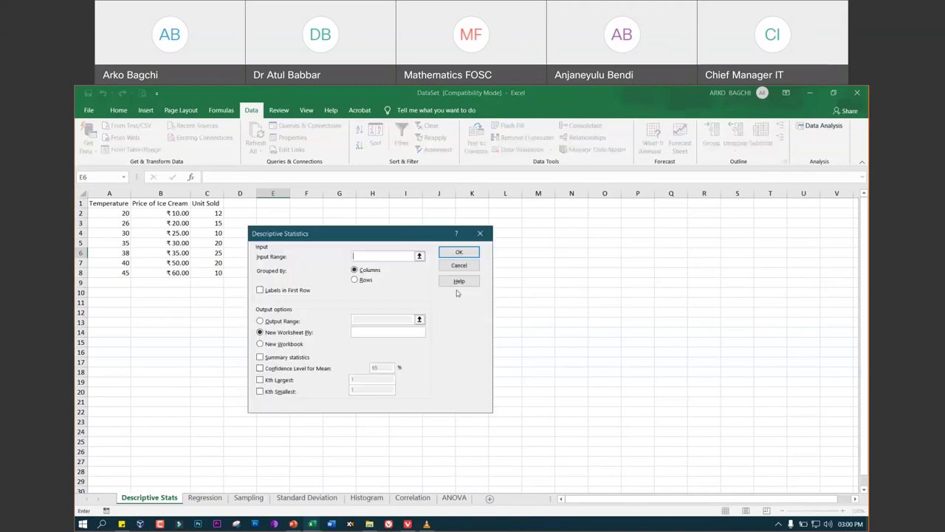
left_click_drag(358, 312, 479, 314)
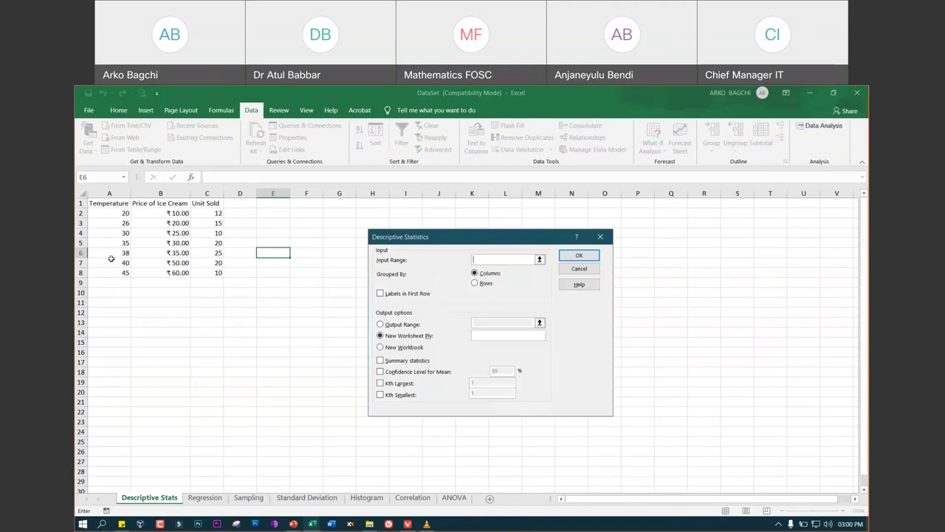
left_click_drag(93, 202, 209, 273)
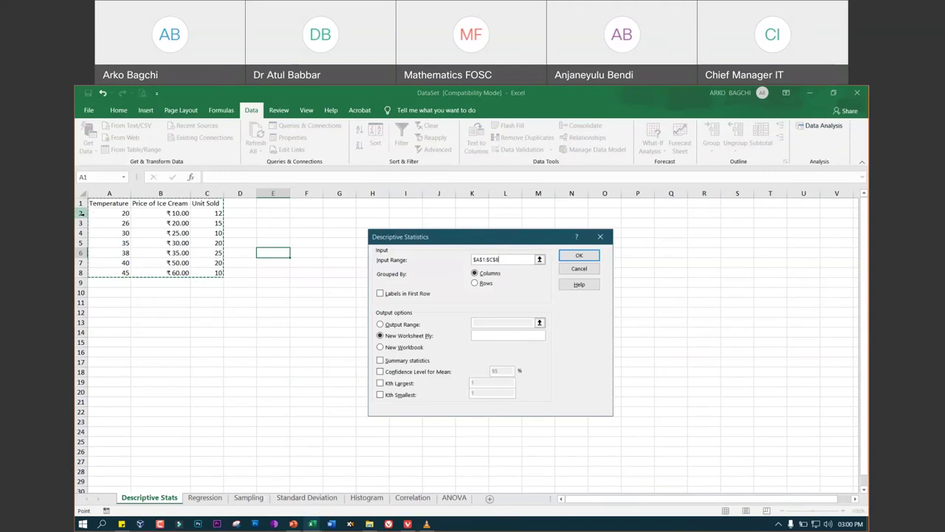
left_click(81, 213)
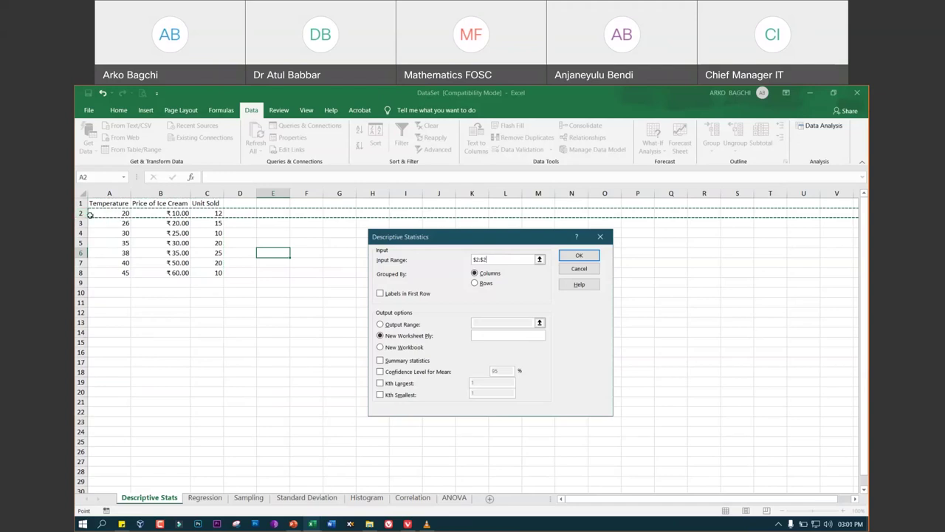
left_click(81, 203)
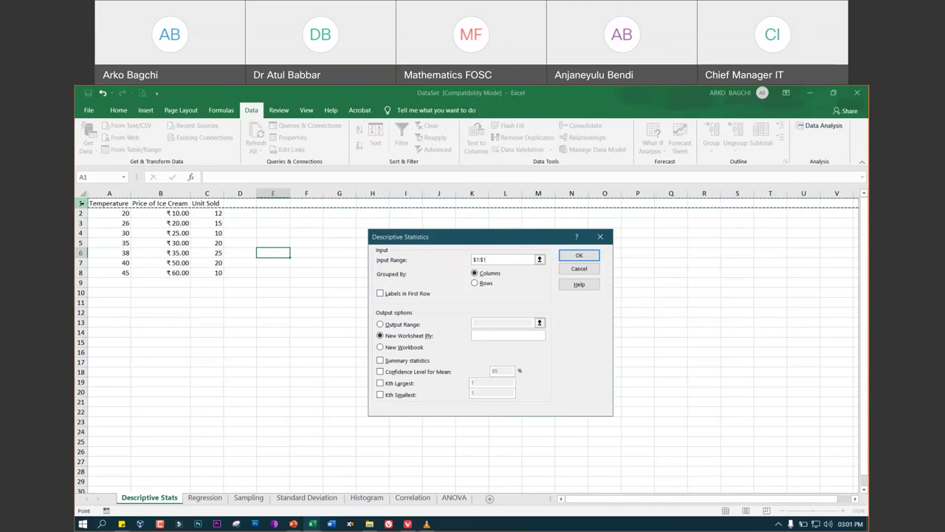
left_click(118, 243)
left_click(98, 203)
left_click_drag(98, 203, 200, 268)
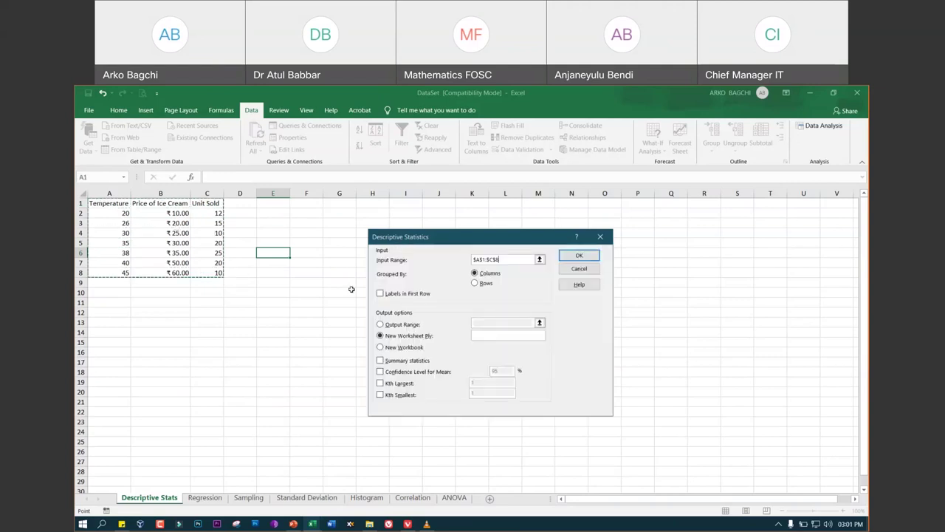
left_click(380, 294)
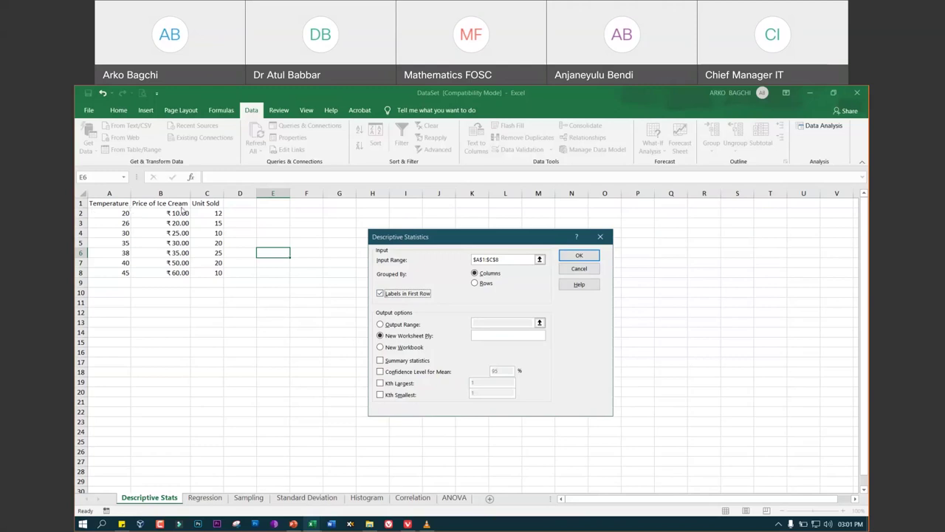
Reset the Input Range to $A$1:$C$8 with Labels in First Row ticked and run the analysis
left_click(381, 294)
left_click_drag(512, 263, 393, 253)
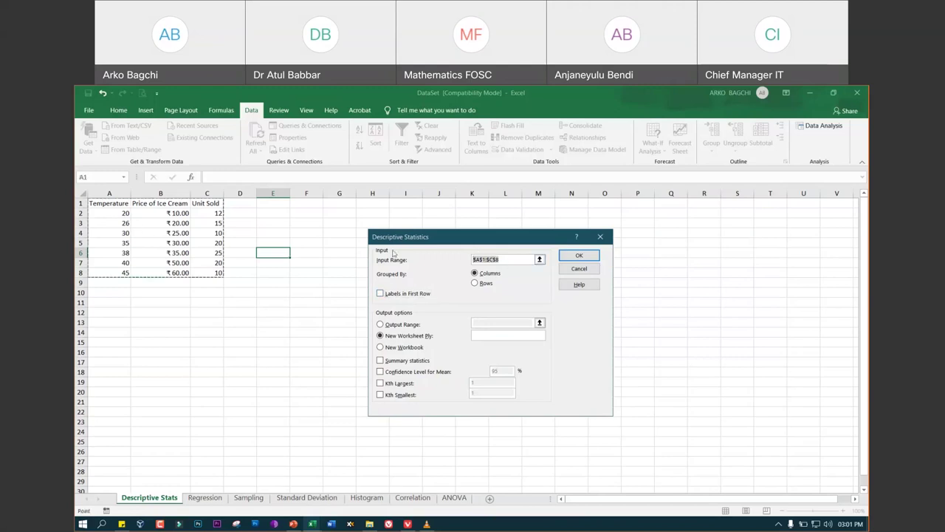
mouse_move(116, 214)
left_mouse_down()
mouse_move(178, 224)
mouse_move(218, 272)
left_mouse_up()
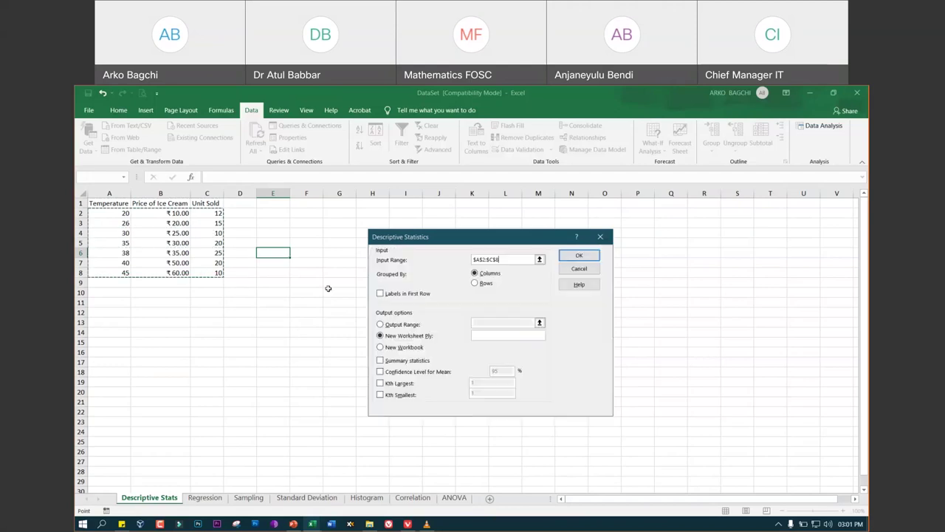
left_click_drag(96, 203, 212, 273)
left_click(380, 293)
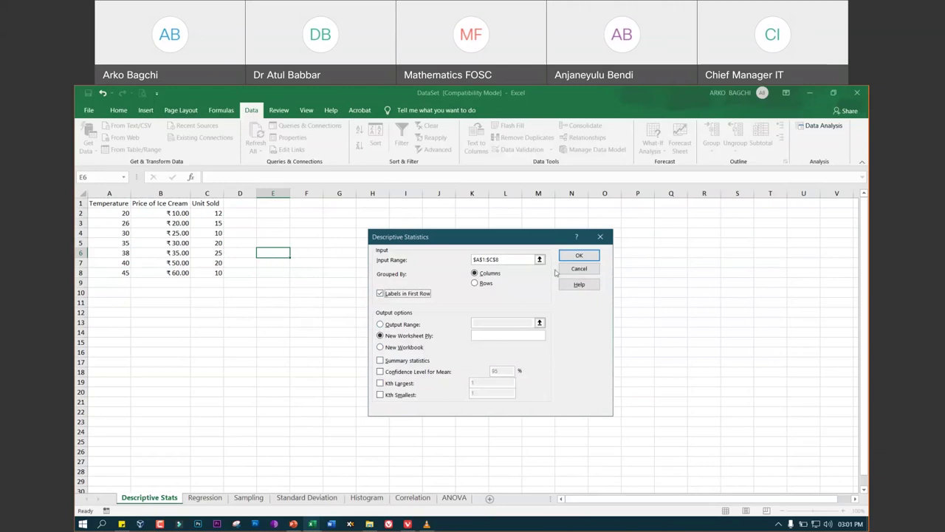
left_click(579, 256)
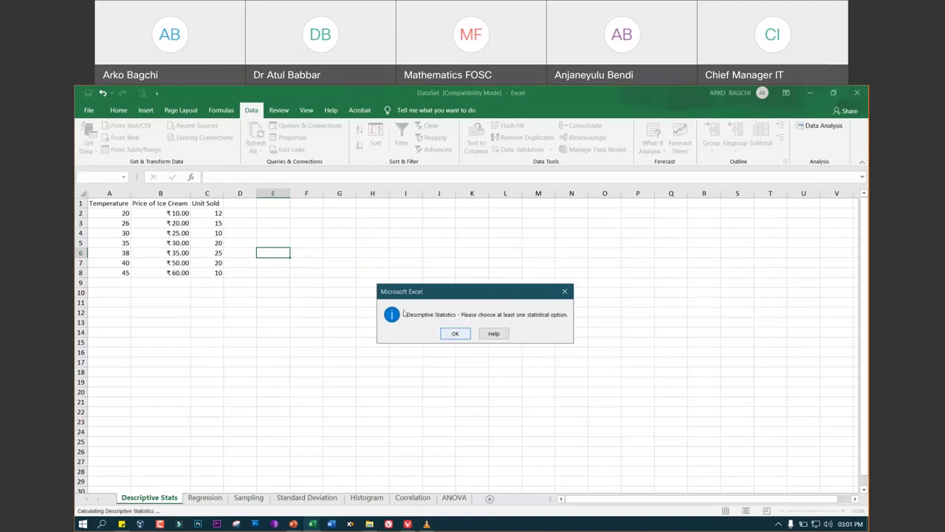
Dismiss the warning and tick Summary statistics and Confidence Level for Mean at 95%
left_click(455, 334)
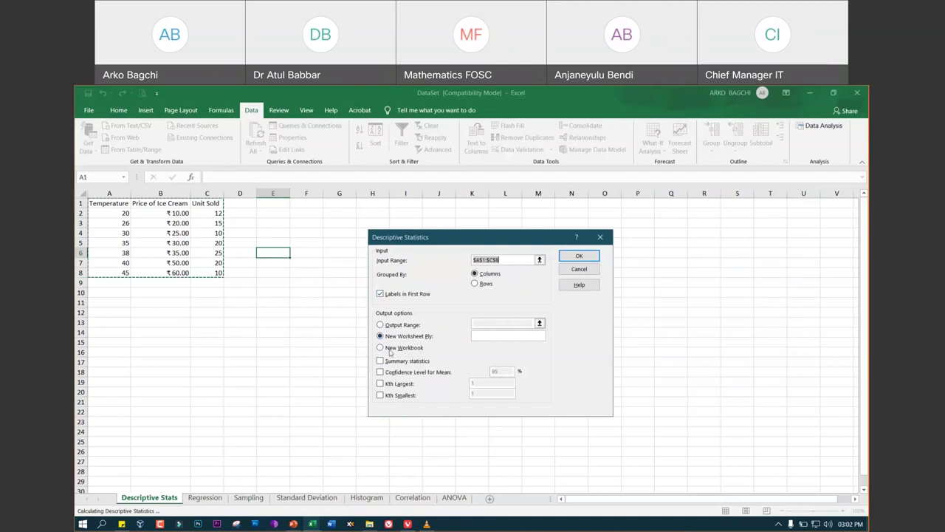
left_click(381, 360)
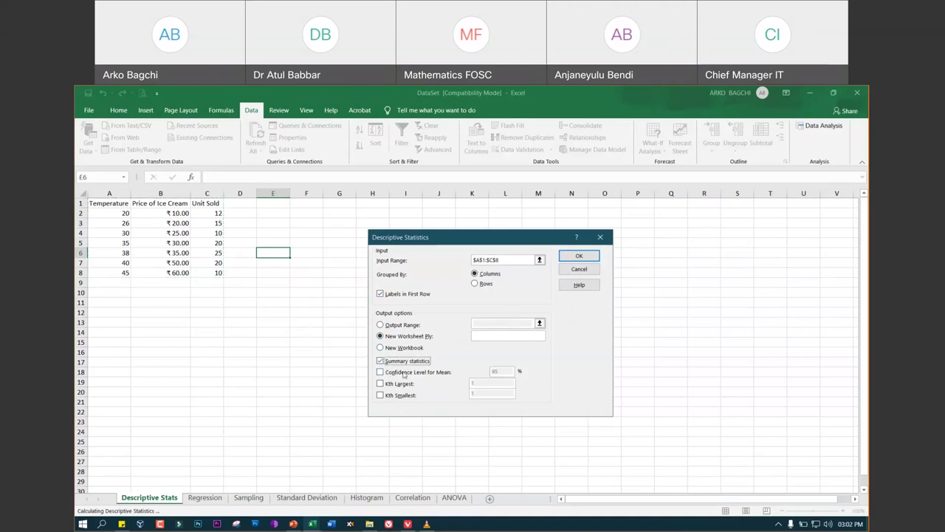
left_click(379, 372)
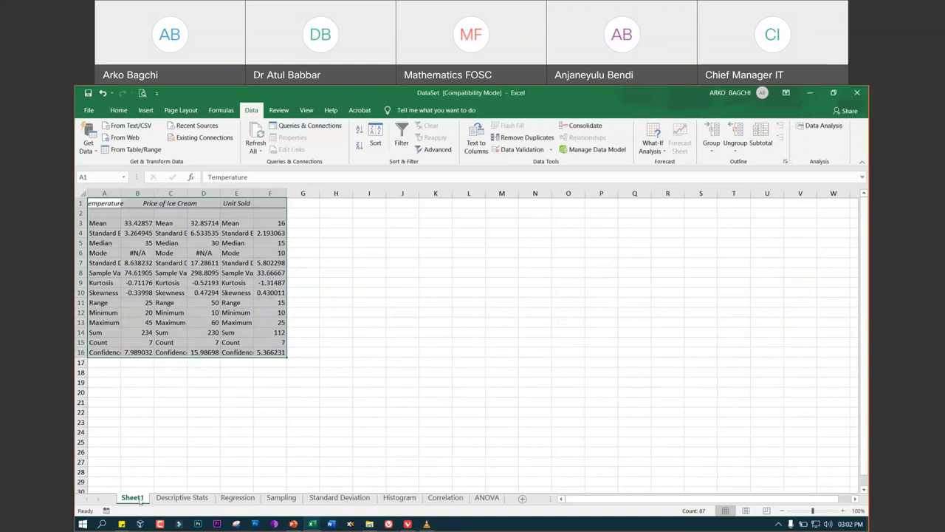
Autofit Sheet1 columns A–F to show full labels and values, then return to Descriptive Stats
left_click(177, 499)
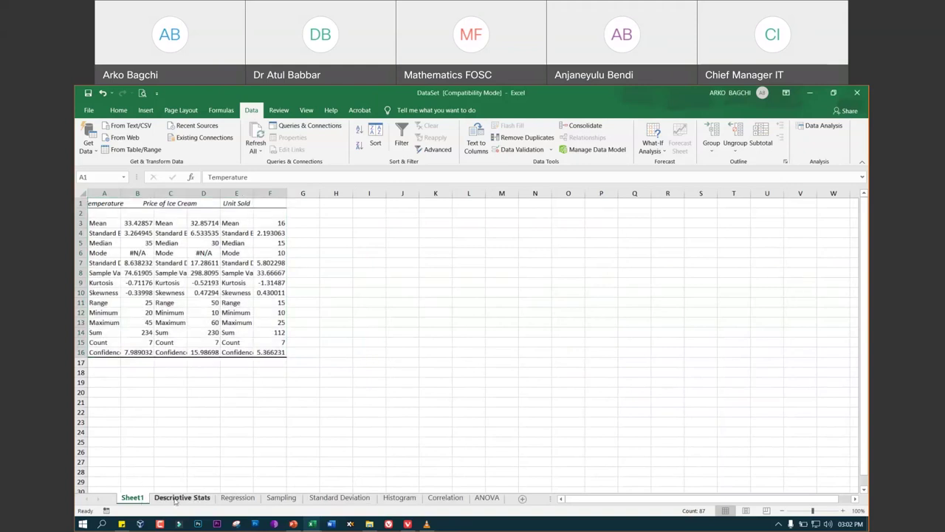
left_click(130, 498)
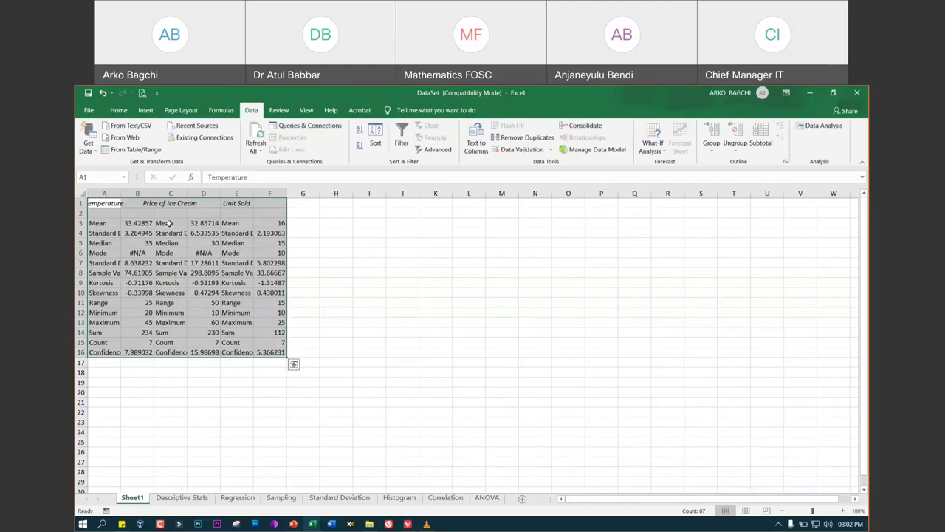
double_click(120, 194)
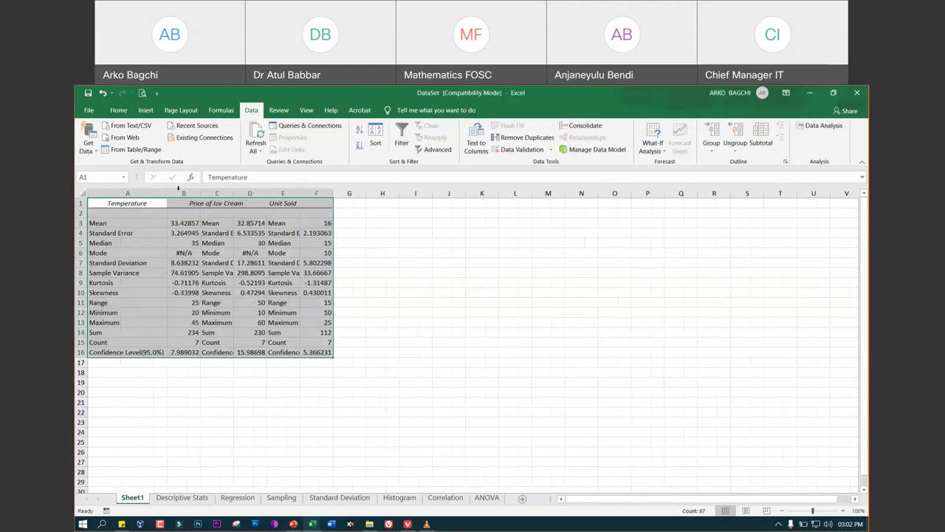
double_click(199, 194)
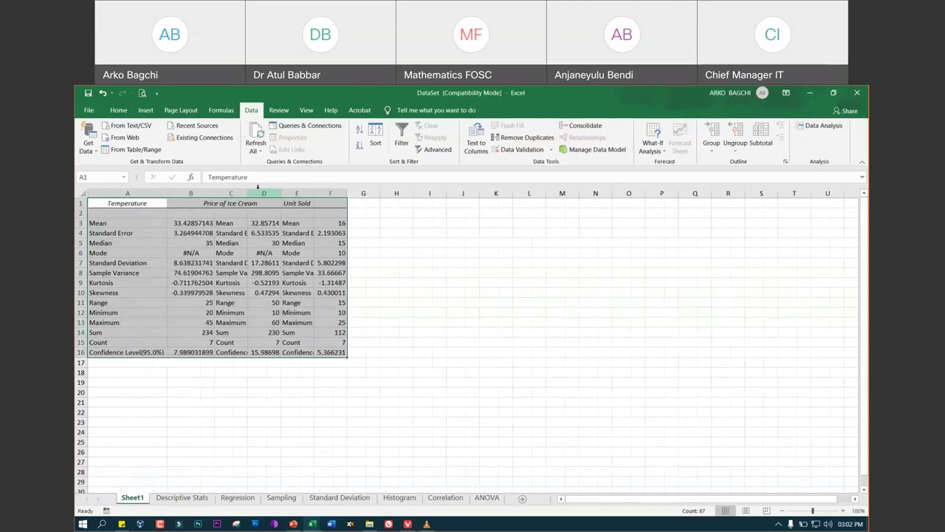
double_click(247, 193)
double_click(325, 194)
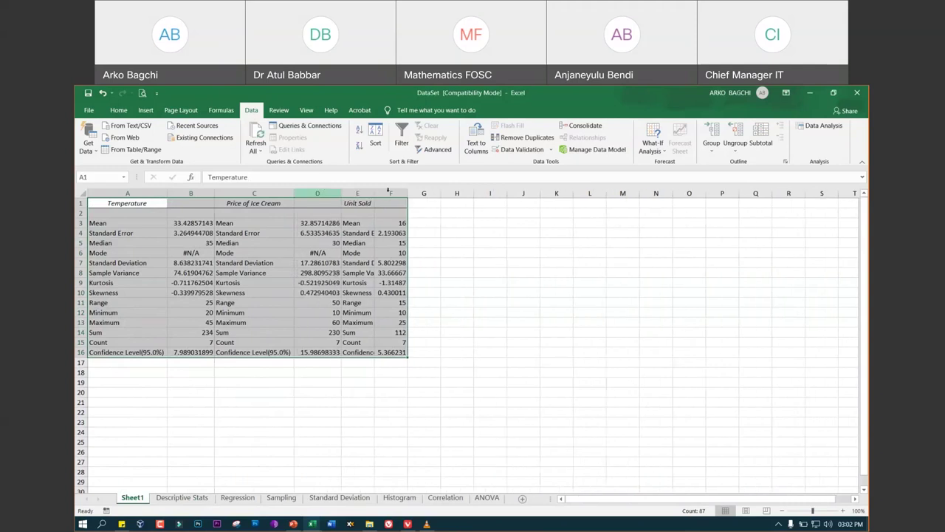
double_click(408, 193)
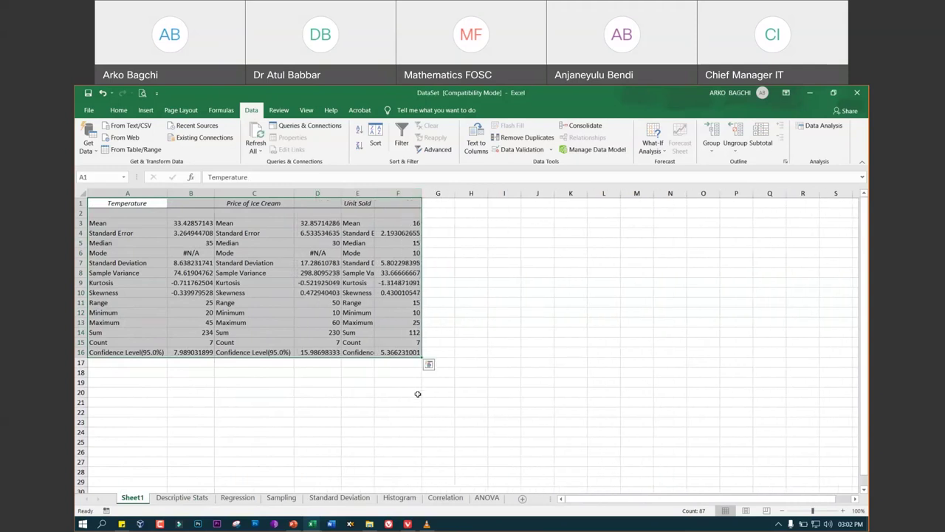
left_click(182, 497)
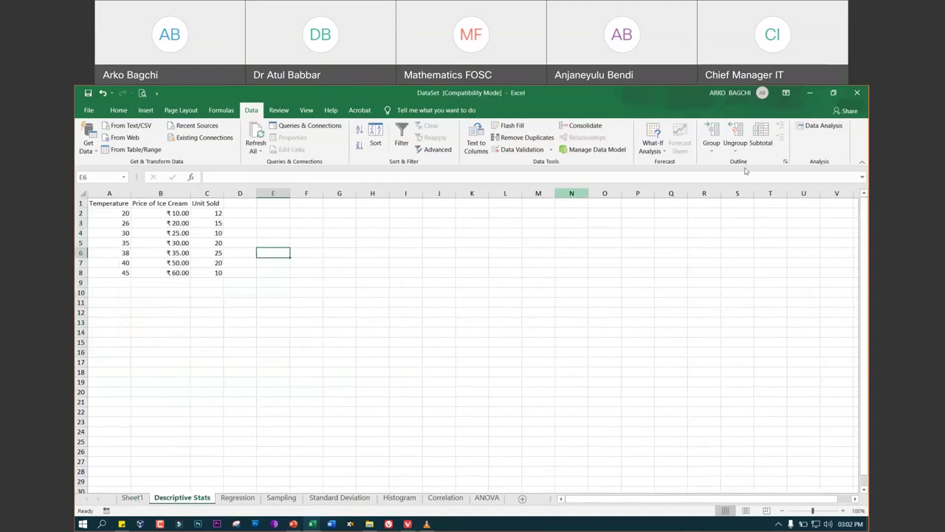
Open Descriptive Statistics from Data Analysis and set the Input Range to $A$1:$C$8
left_click(822, 126)
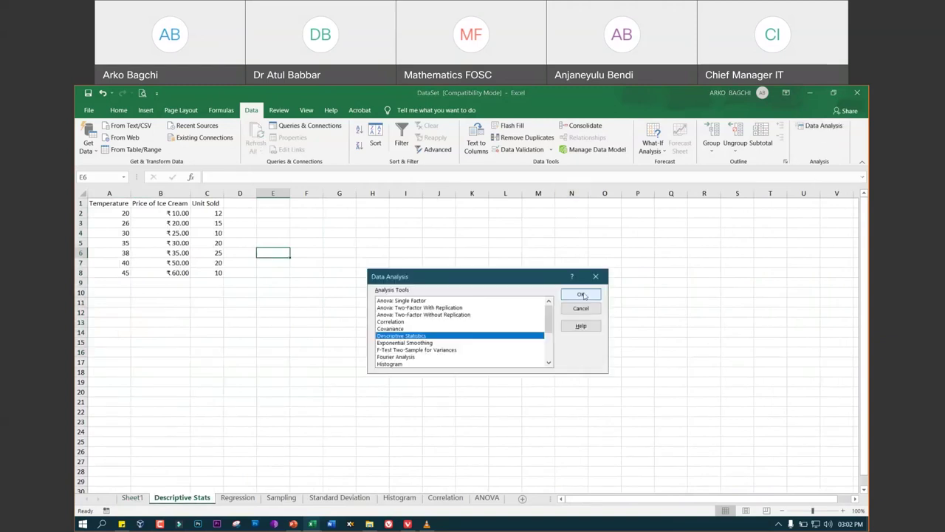
left_click(585, 298)
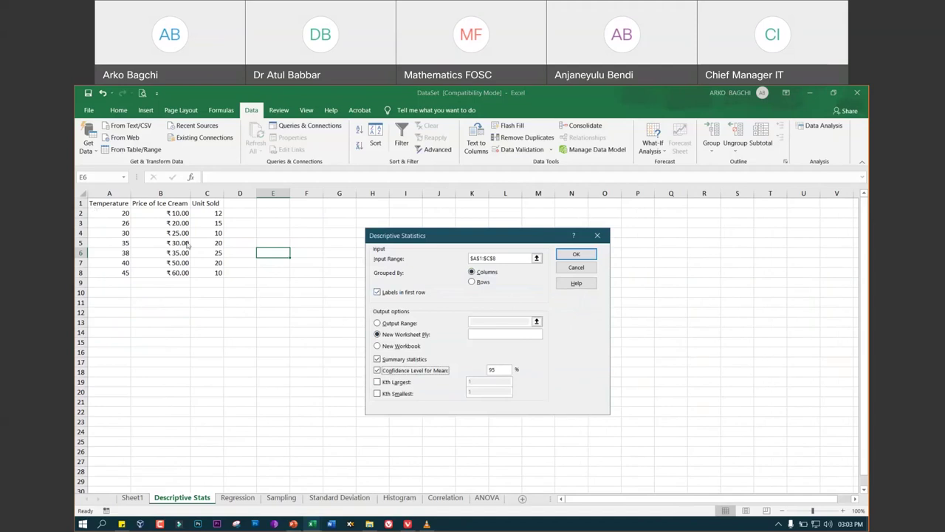
left_click(525, 258)
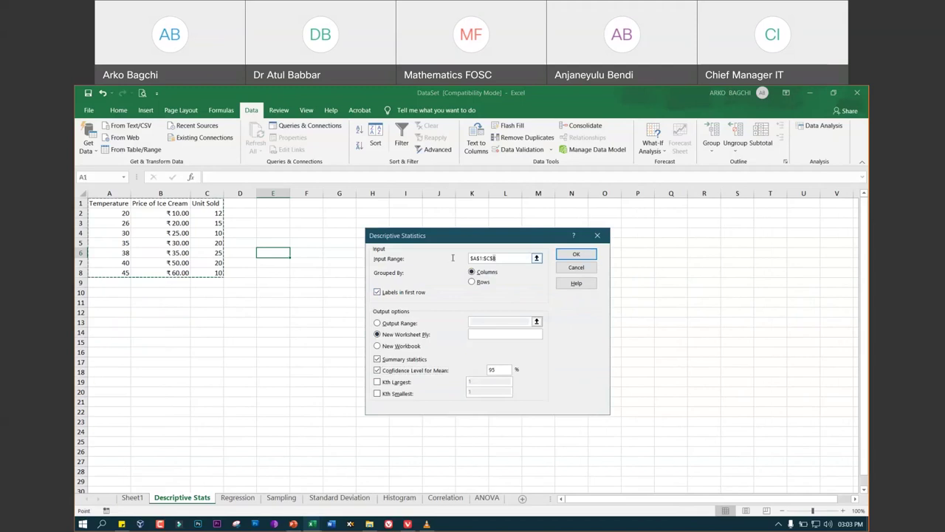
key("BackSpace")
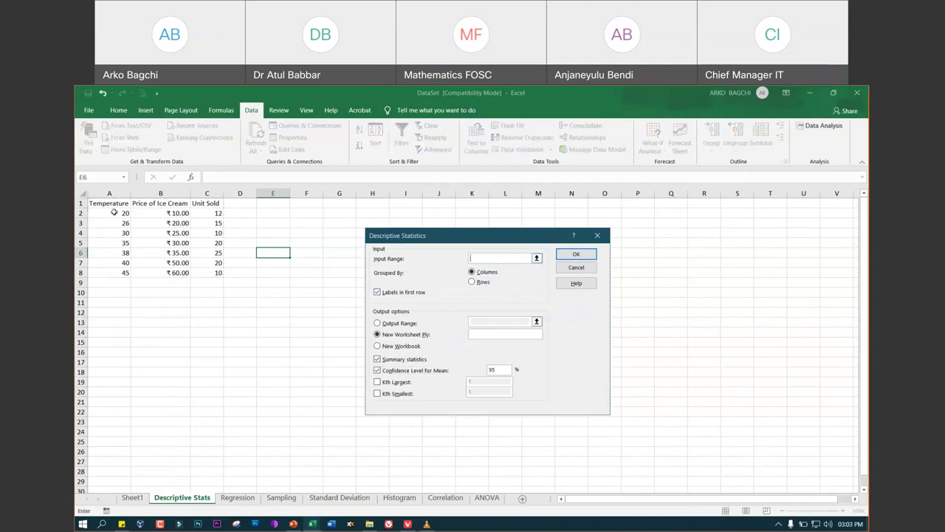
left_click_drag(92, 202, 208, 273)
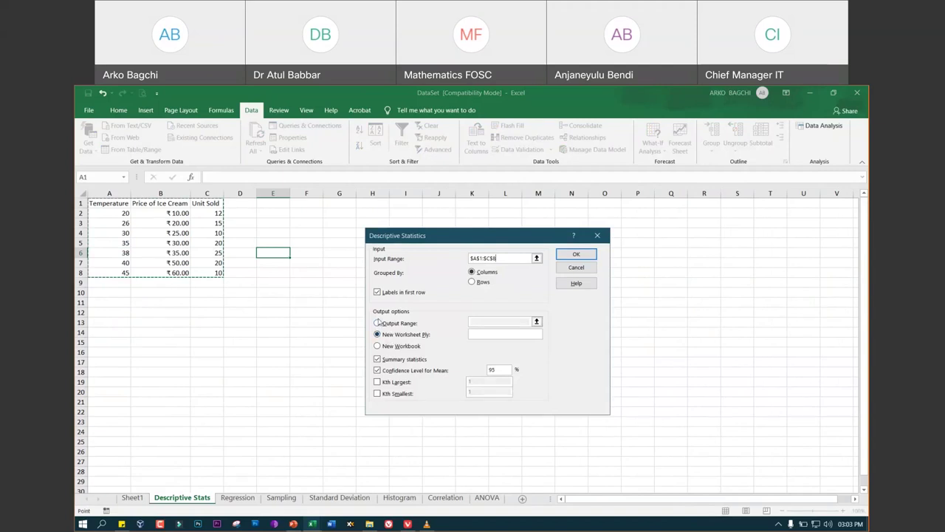
Set the Output Range to cell E6 on this sheet and run the analysis
left_click(378, 323)
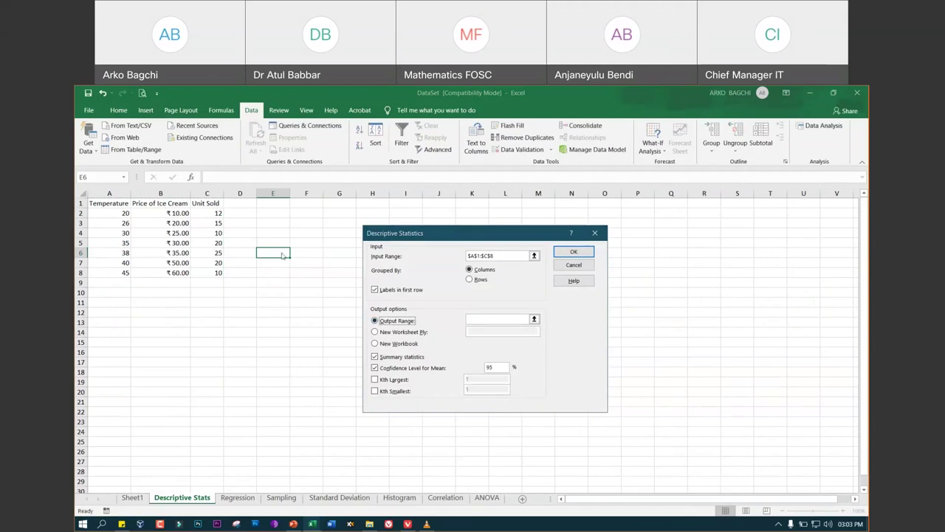
left_click(574, 252)
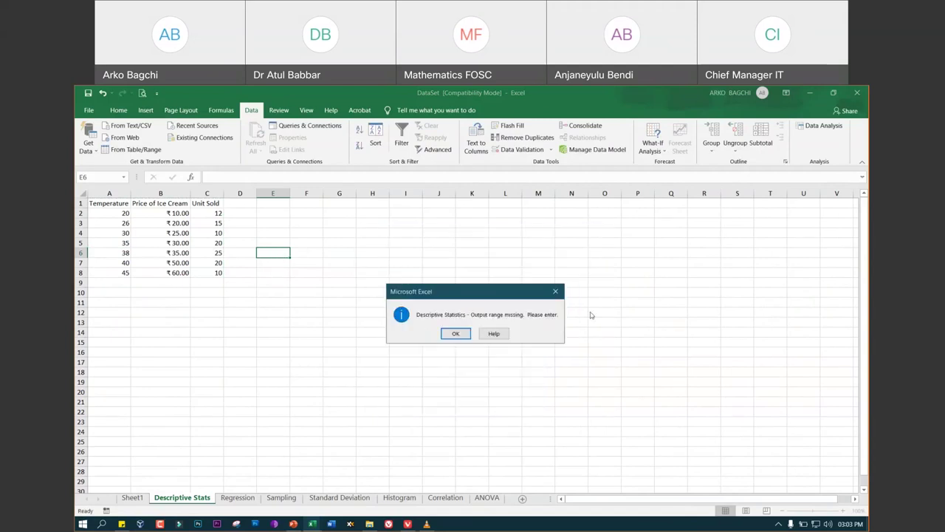
left_click(456, 334)
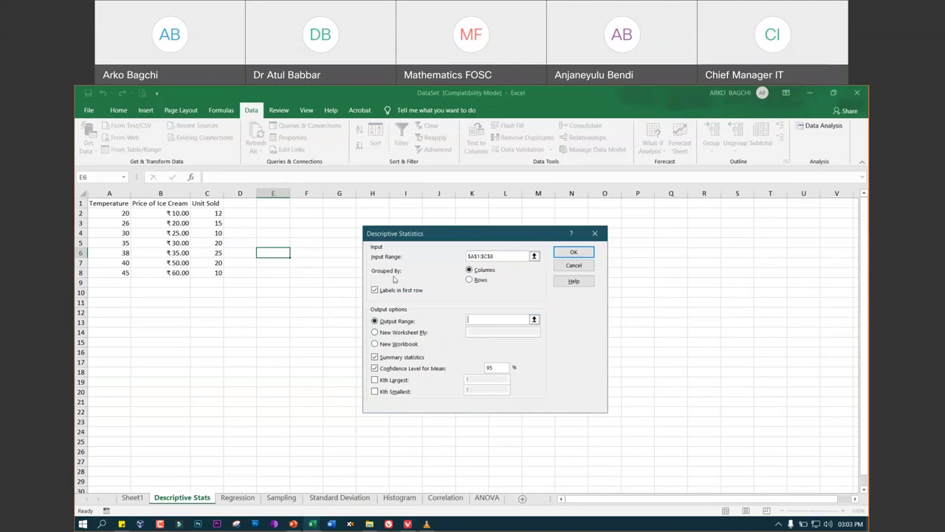
left_click(534, 320)
left_click(273, 253)
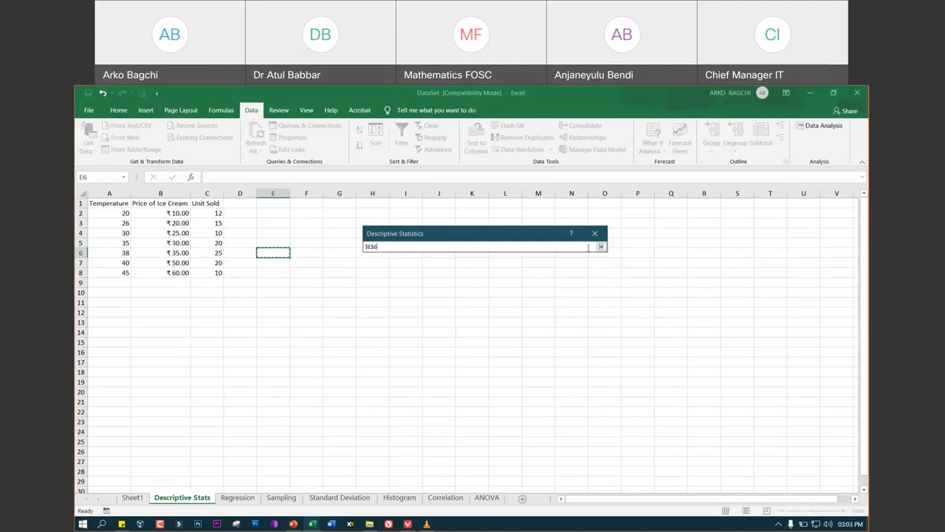
left_click(601, 245)
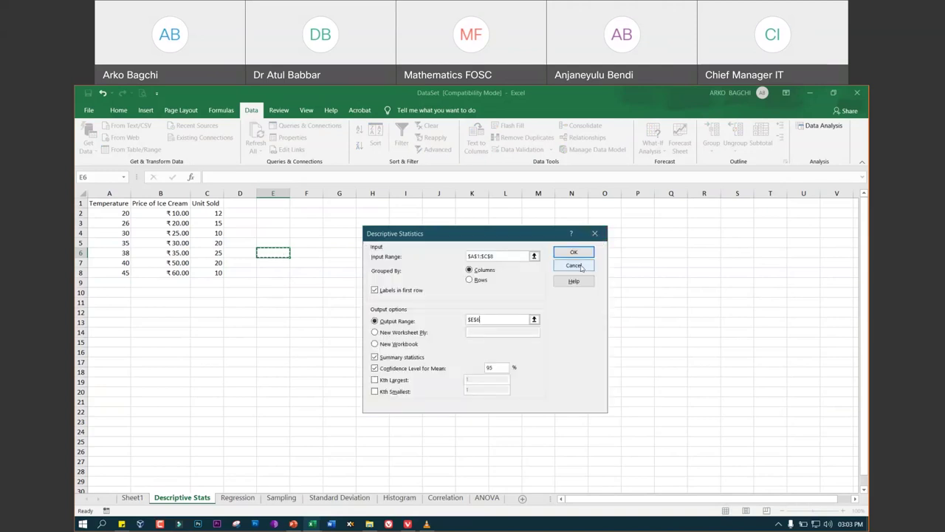
left_click(583, 252)
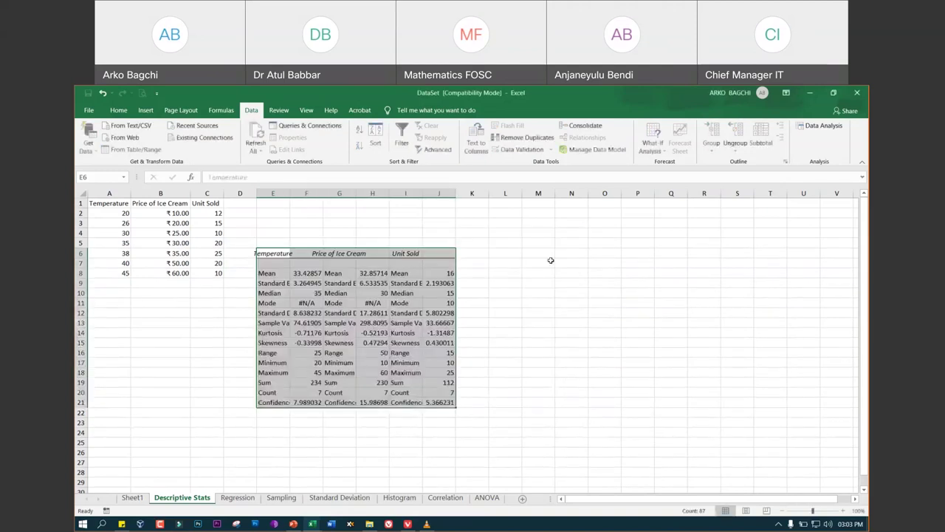
Autofit statistics table columns E–J, deselect with a click on E8, and switch to PowerPoint
double_click(290, 193)
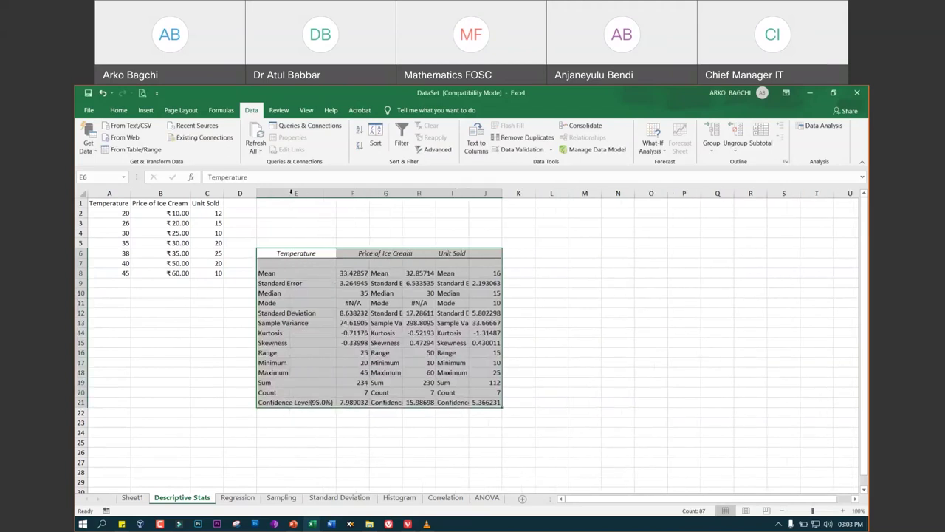
double_click(369, 192)
double_click(416, 193)
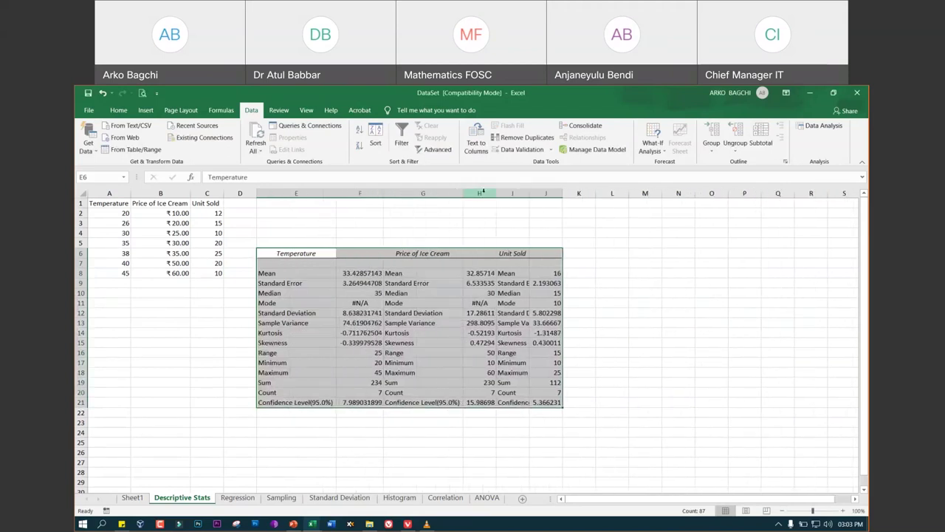
double_click(496, 193)
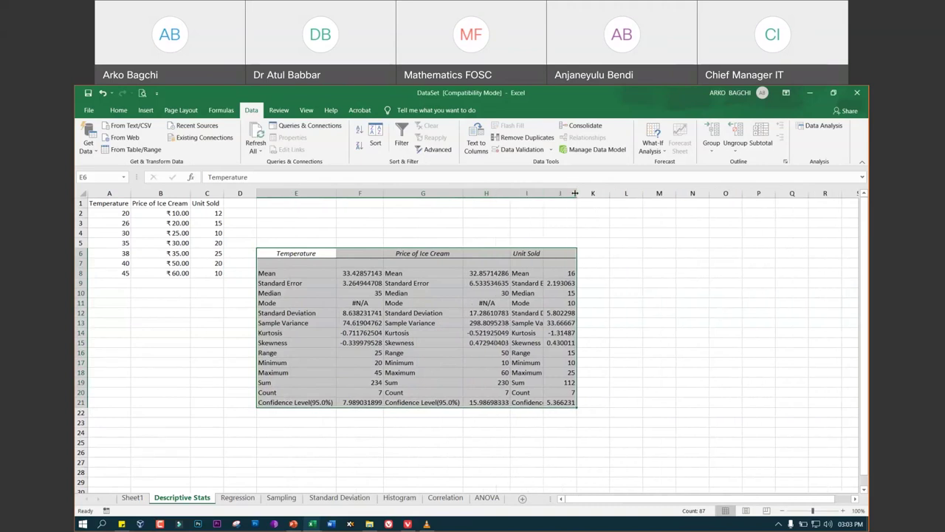
double_click(576, 193)
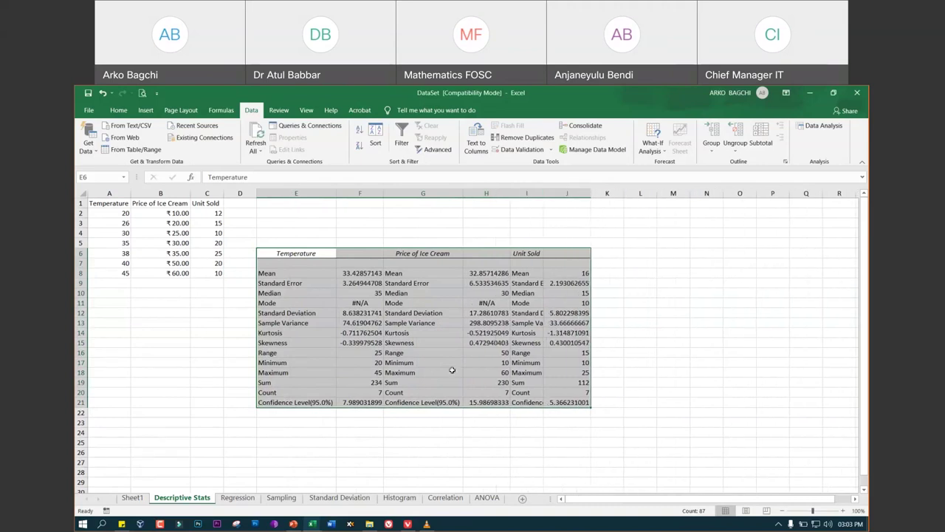
left_click(278, 275)
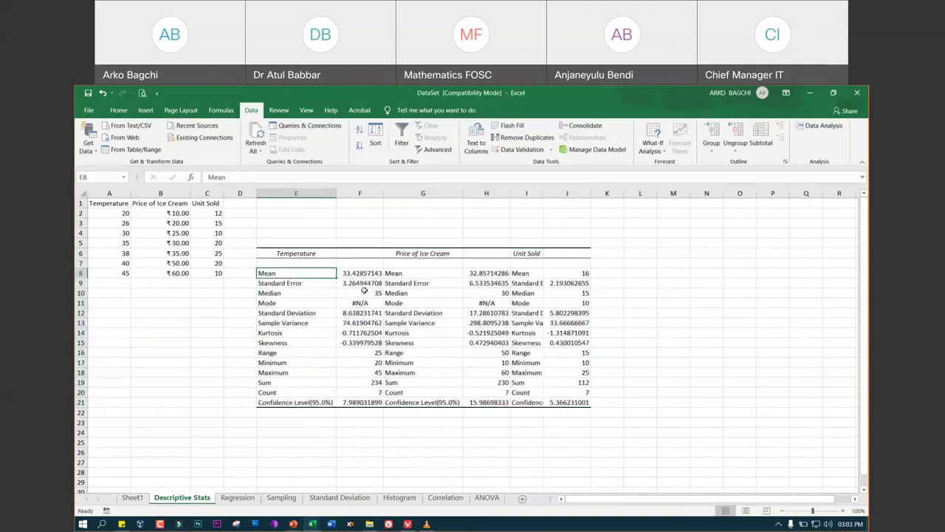
left_click(294, 524)
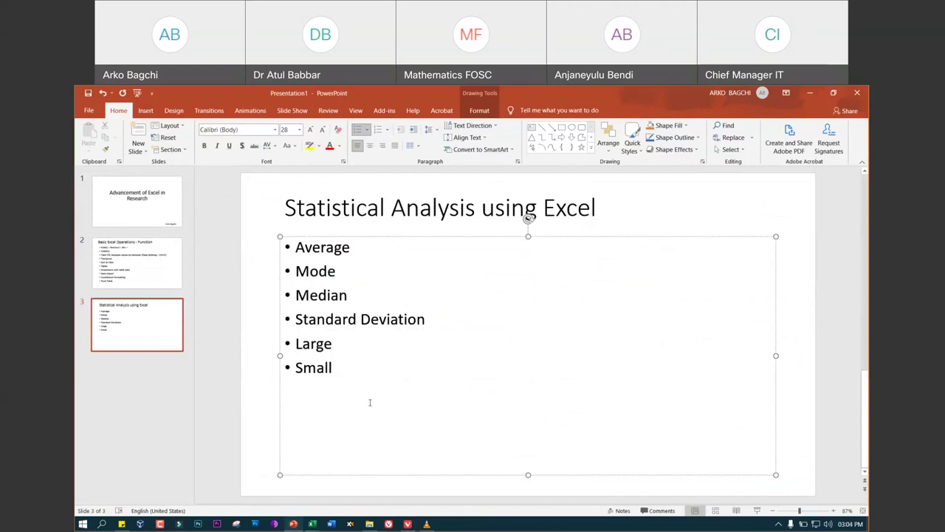
Switch from PowerPoint back to the Excel DataSet workbook
left_click(293, 524)
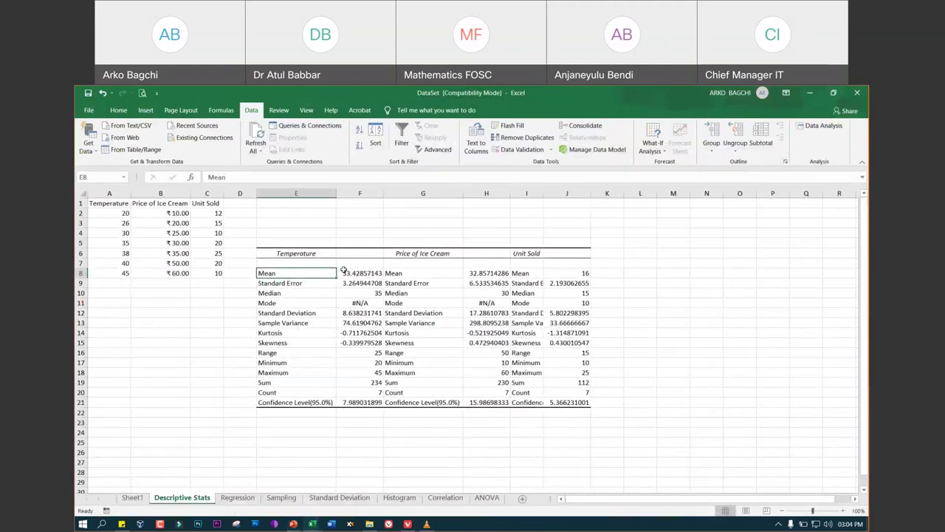
left_click(477, 273)
key("Right")
key("Right")
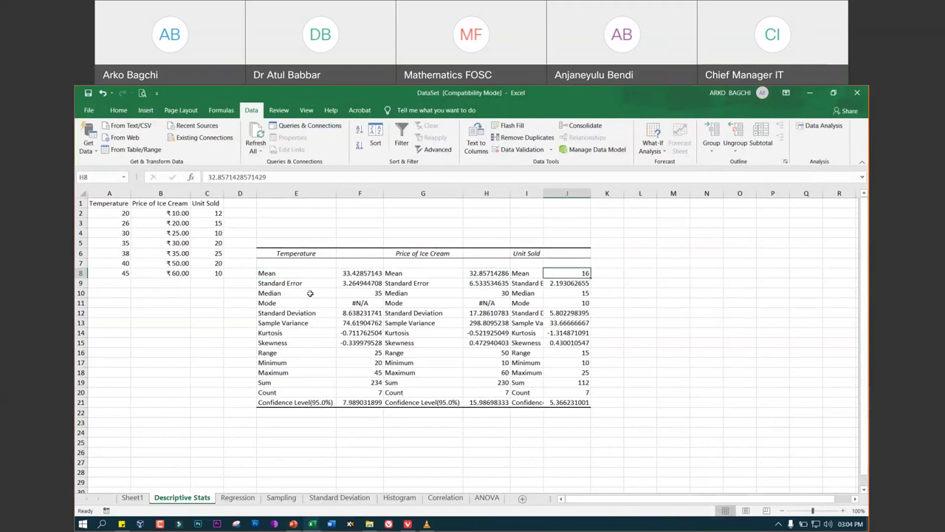
left_click(273, 284)
left_click(273, 293)
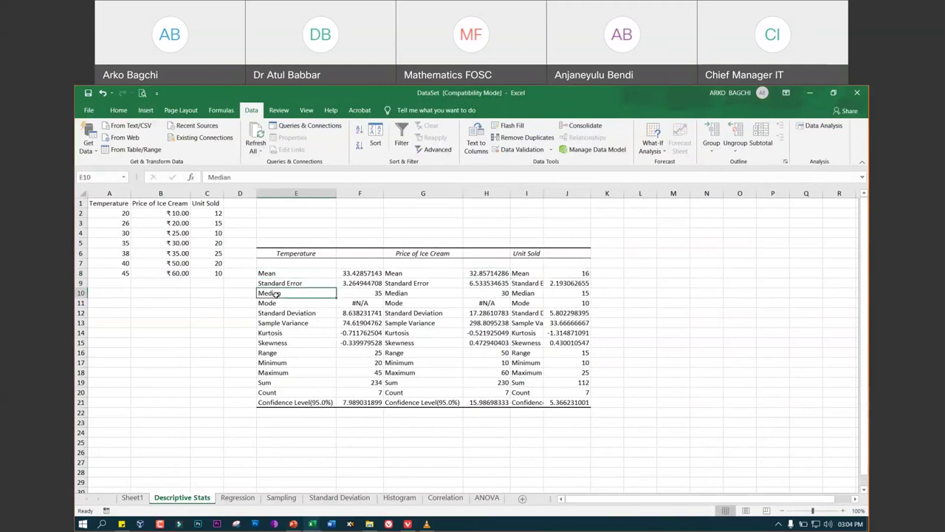
left_click(271, 302)
left_click(273, 313)
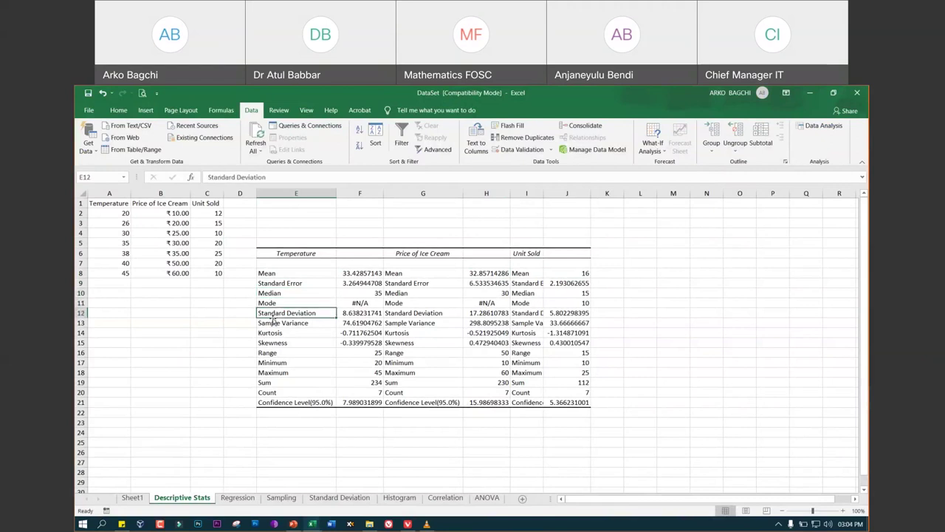
left_click(271, 324)
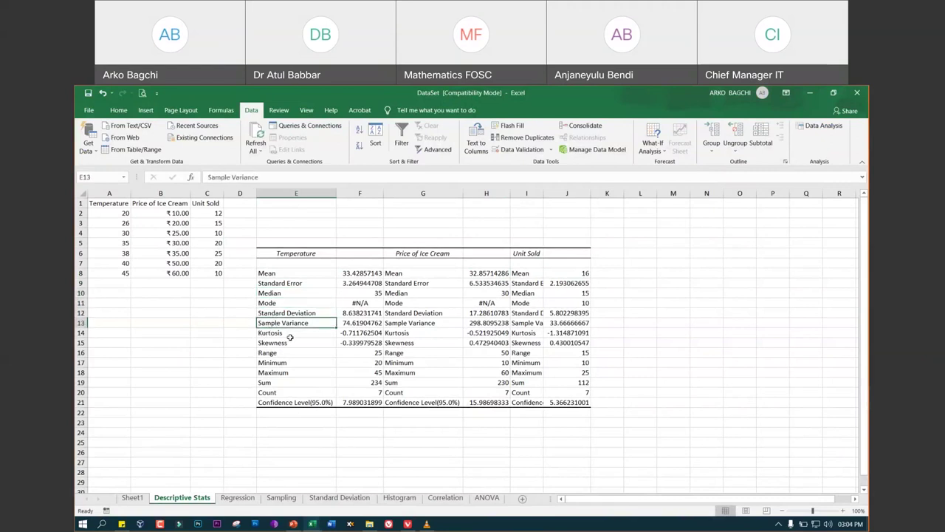
left_click(329, 403)
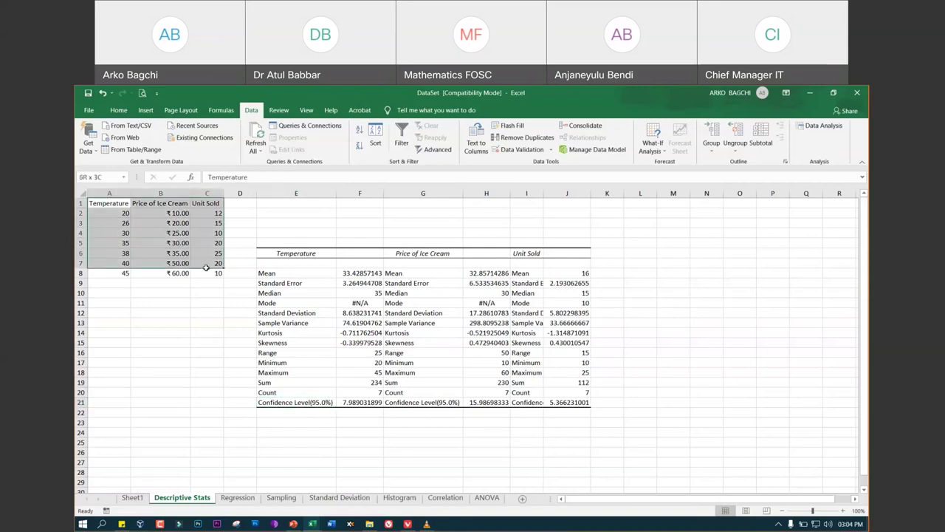
left_click_drag(98, 206, 202, 275)
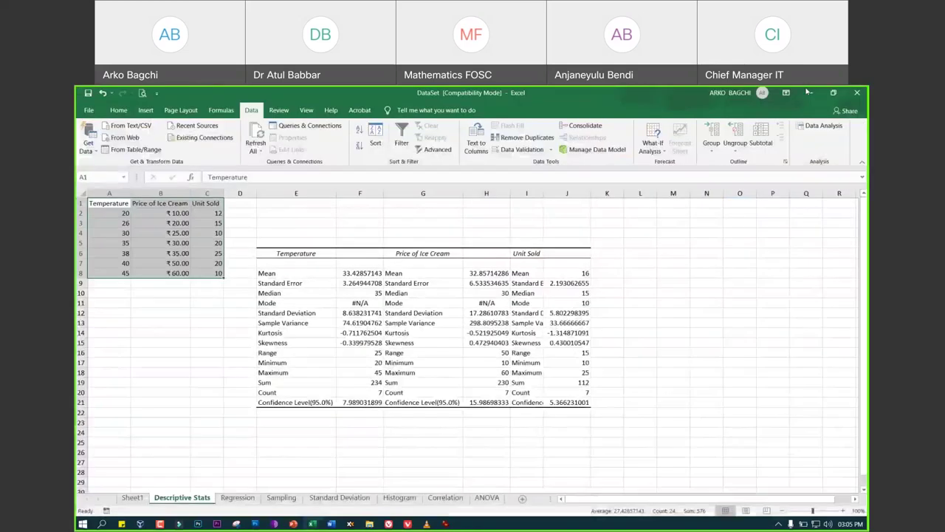
left_click(807, 93)
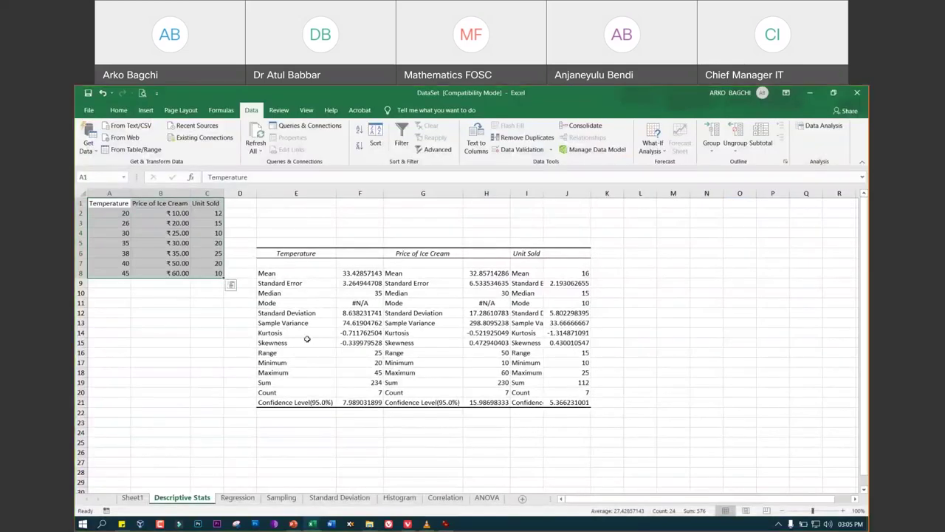
Bring the Hypo1.png hypothesis-testing flowchart to the front in IrfanView
left_click(446, 525)
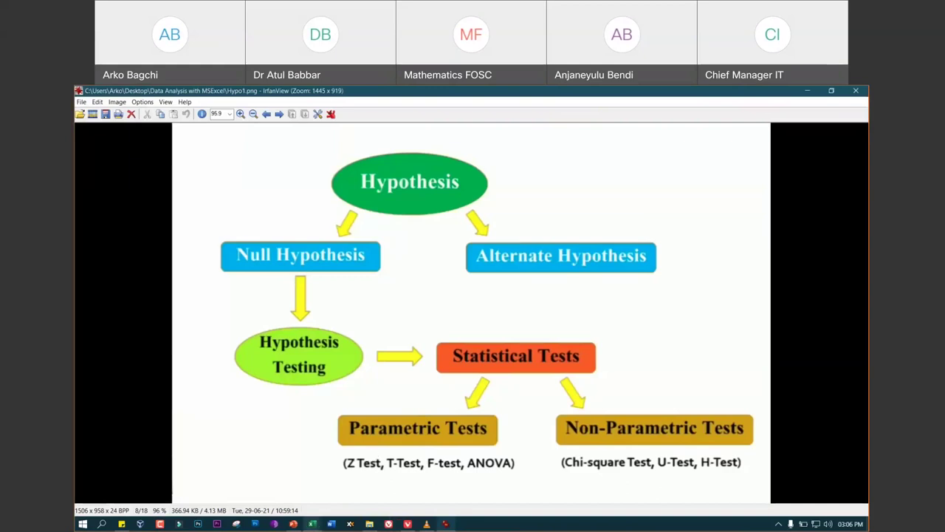
Bring back the DataSet (Compatibility Mode) workbook from the Excel taskbar thumbnails
left_click(312, 523)
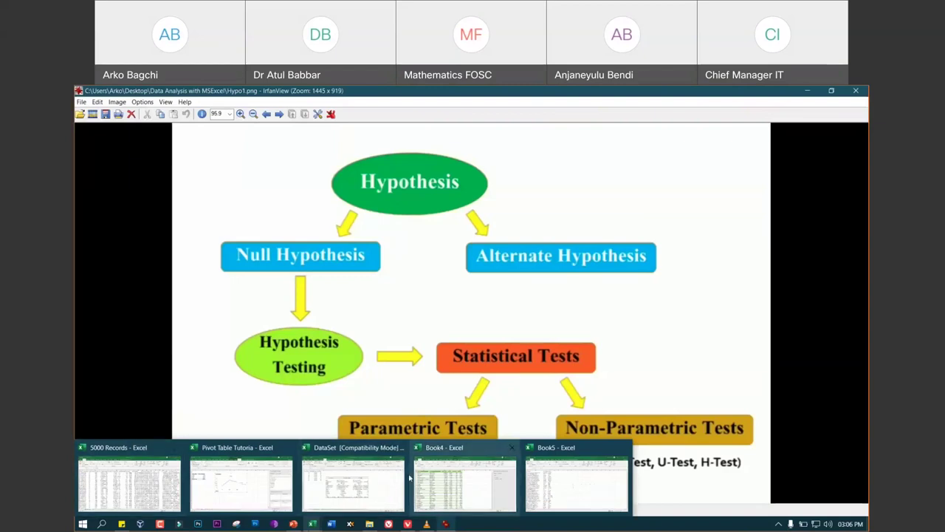
left_click(367, 478)
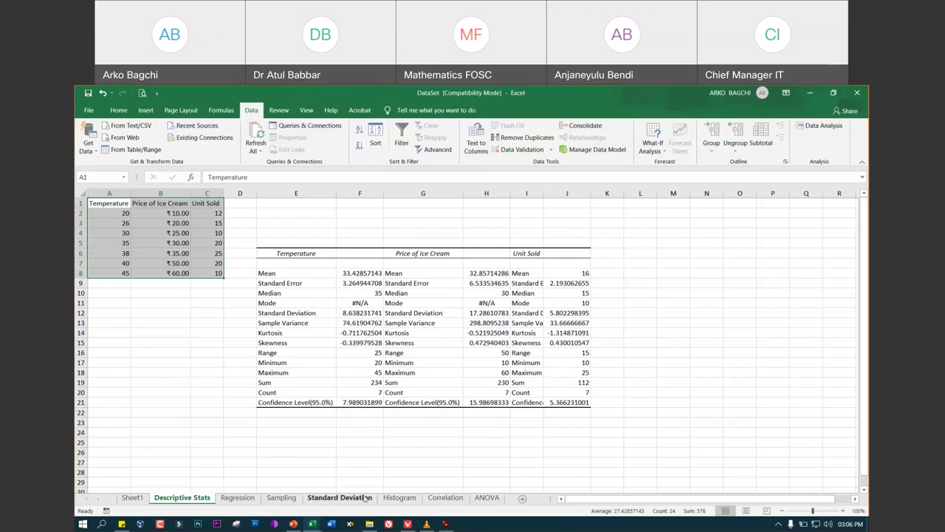
Cycle through the Standard Deviation and Descriptive Stats sheets, ending on the Histogram sheet
left_click(395, 498)
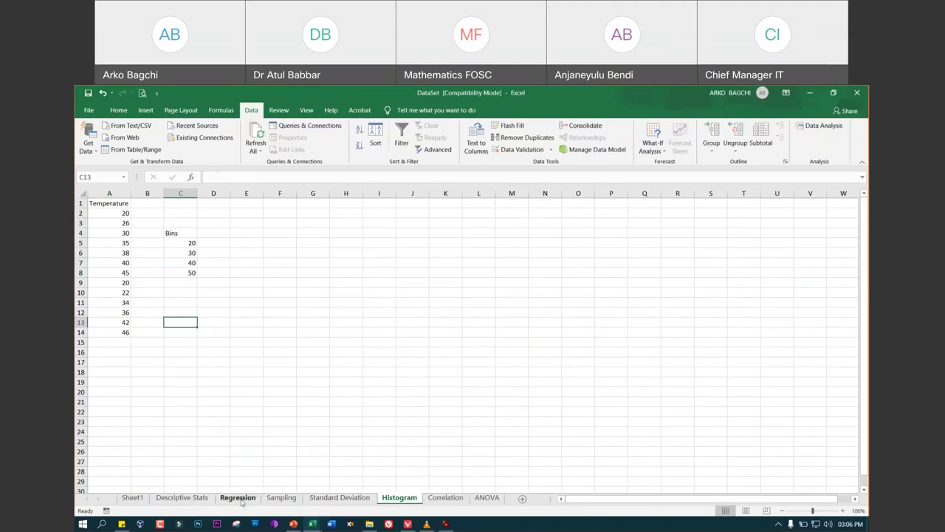
left_click(336, 499)
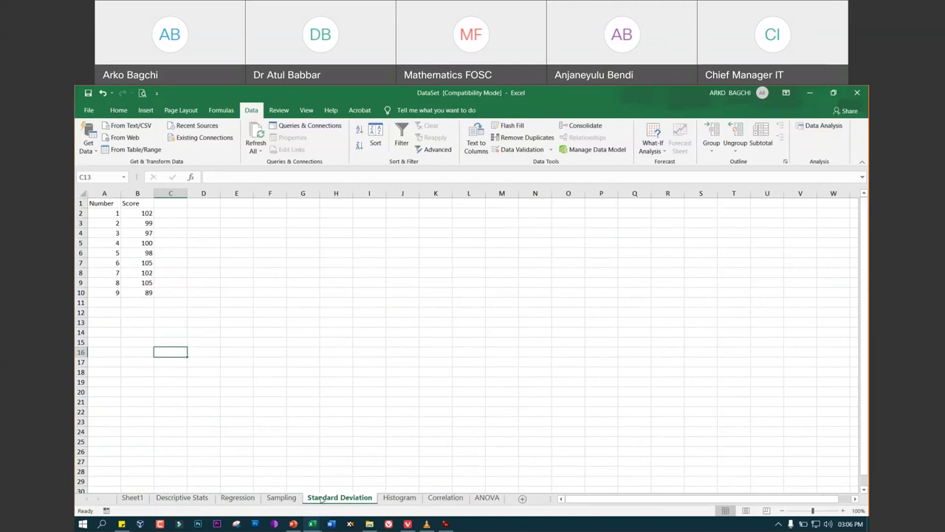
left_click(189, 497)
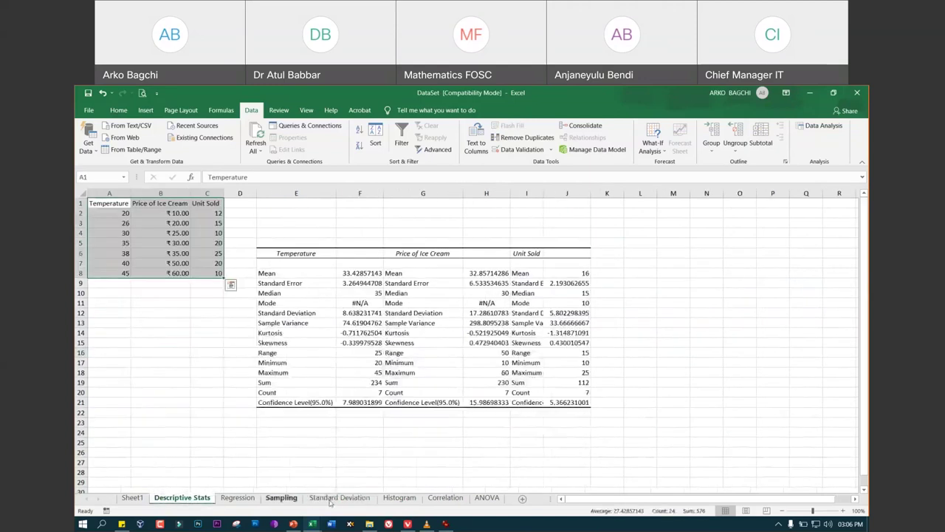
left_click(402, 497)
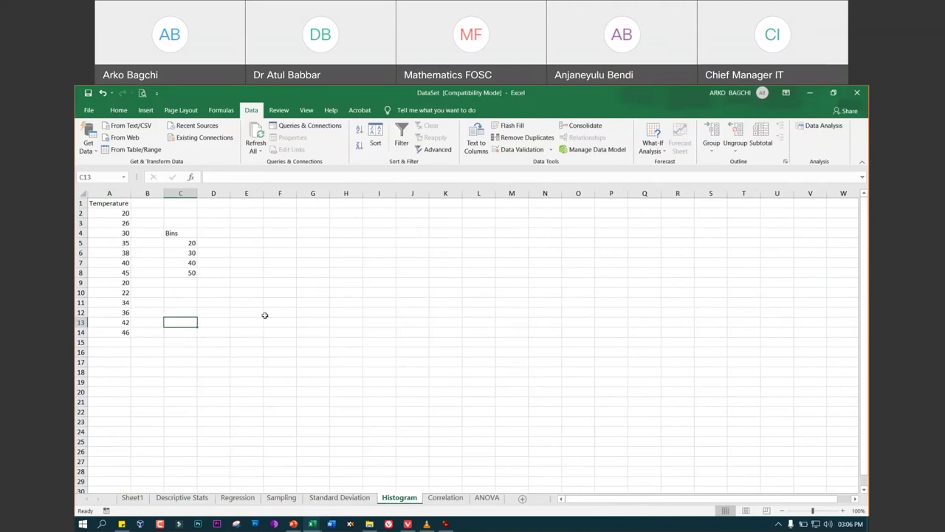
Choose Histogram from the Data Analysis tools list to open its settings
left_click(819, 127)
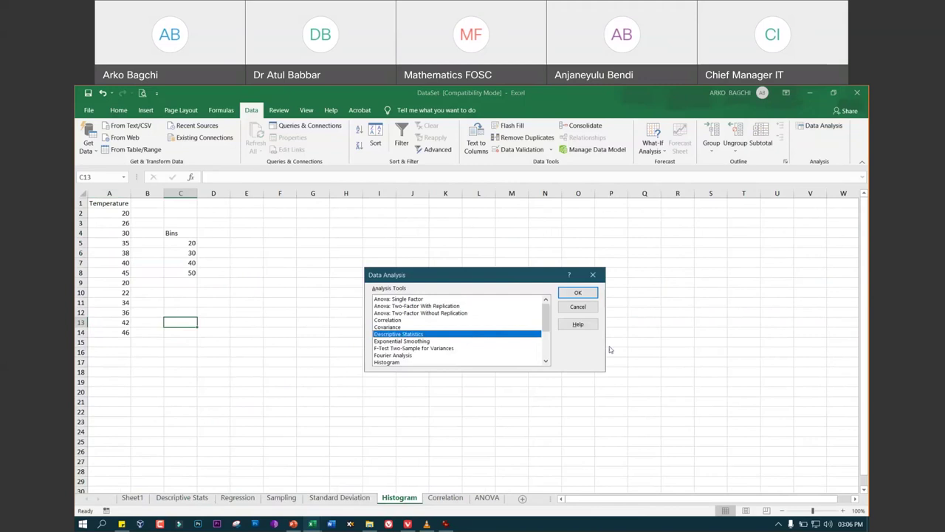
left_click(397, 362)
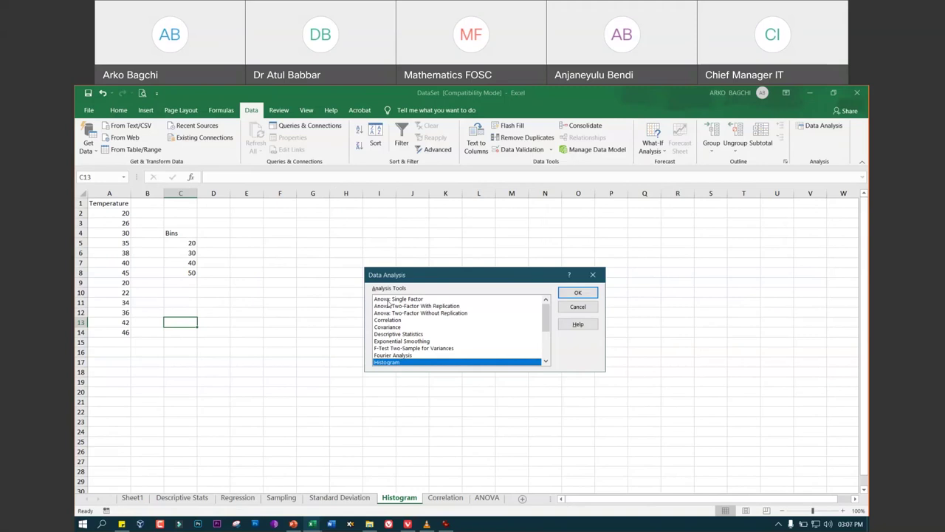
left_click(576, 292)
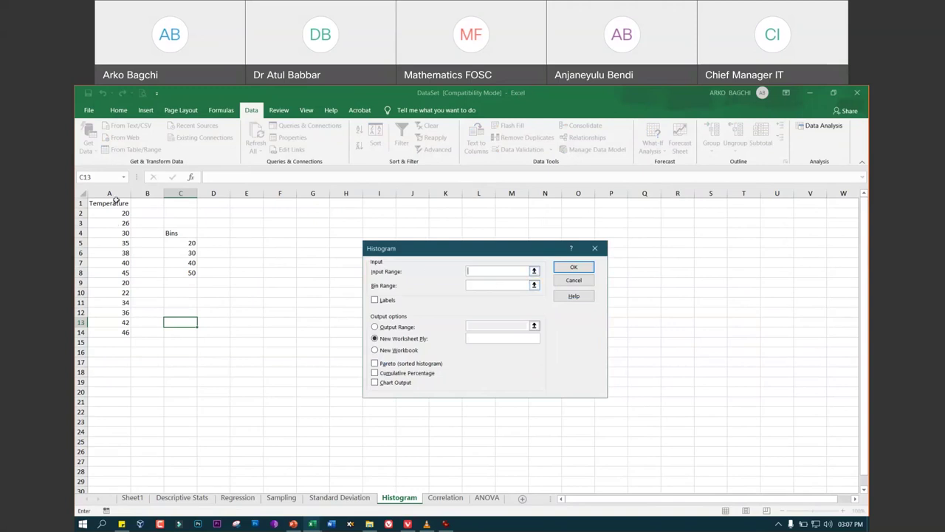
Set the Histogram input range to A1:A14 with Labels and the bin range to C4:C8
left_click_drag(116, 198, 115, 332)
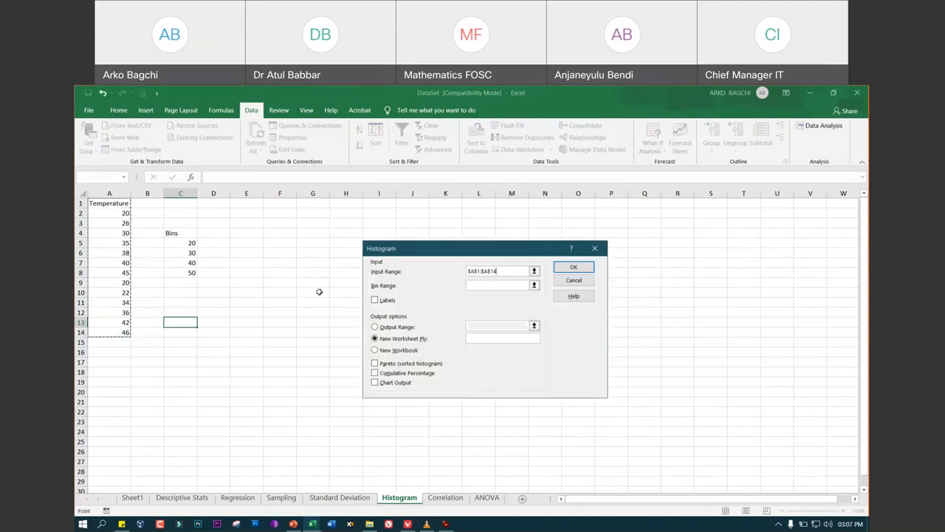
left_click(375, 300)
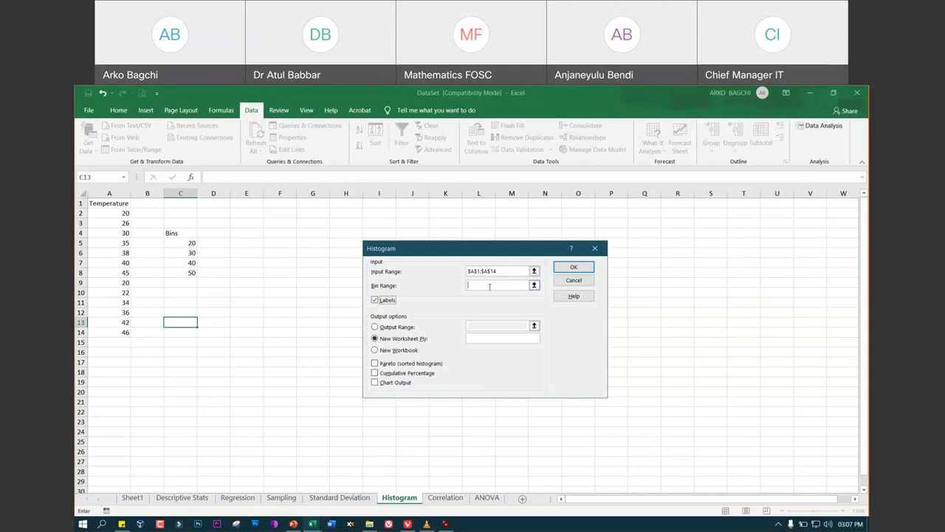
left_click(534, 285)
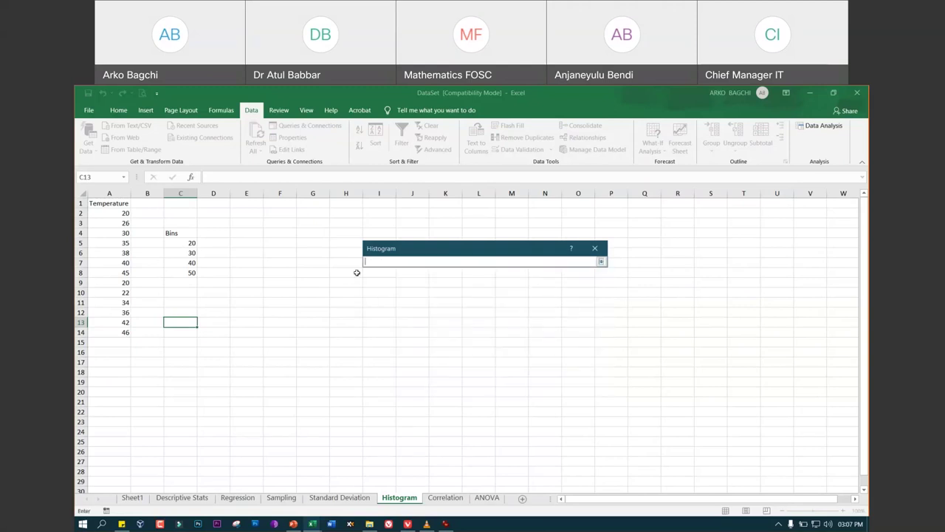
left_click_drag(184, 235, 187, 273)
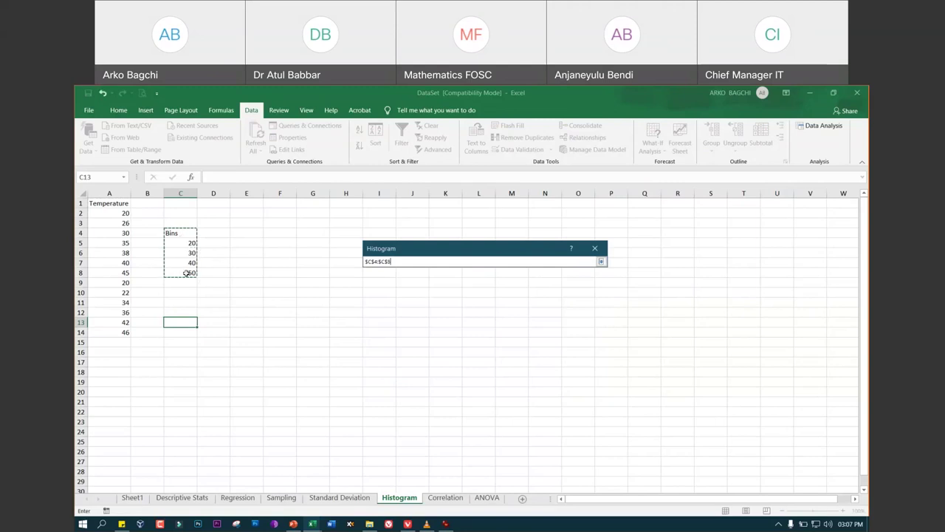
left_click(601, 261)
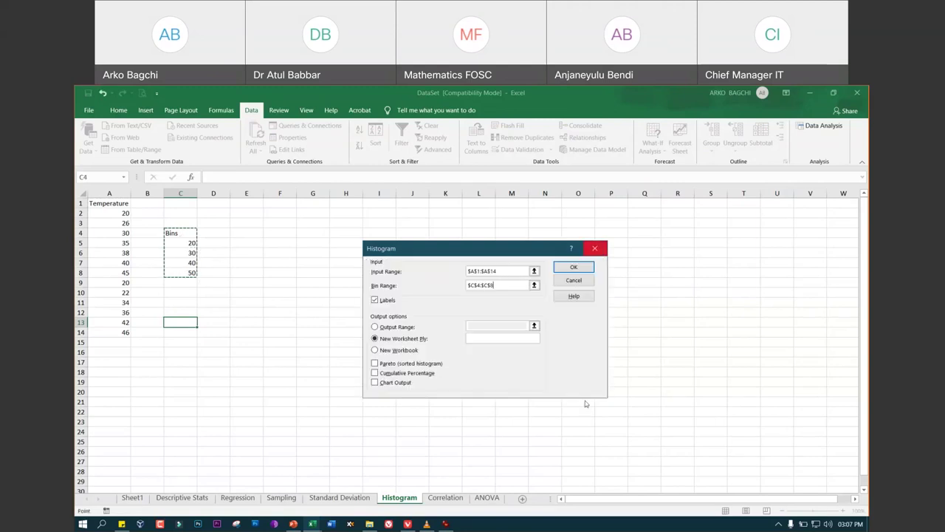
Send the histogram output to a range starting at cell F13
left_click_drag(440, 251, 559, 246)
left_click(493, 322)
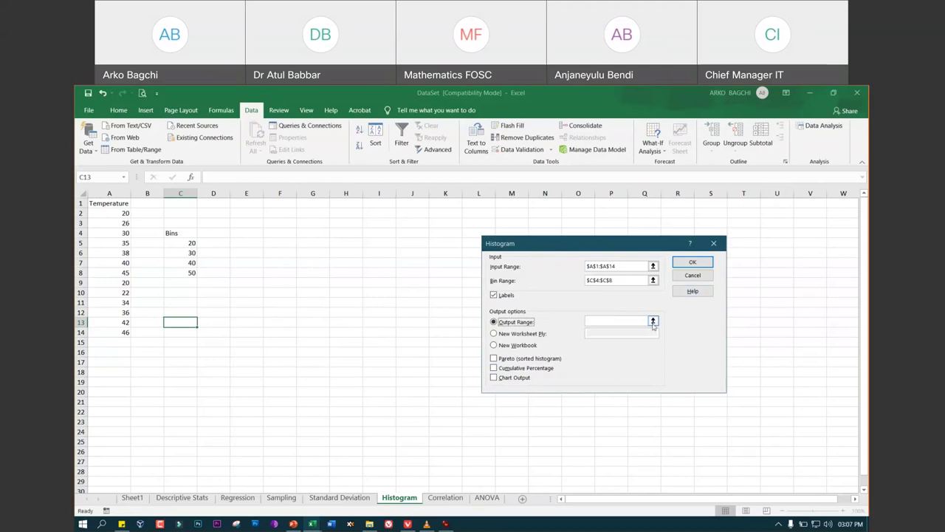
left_click(333, 270)
left_click(280, 322)
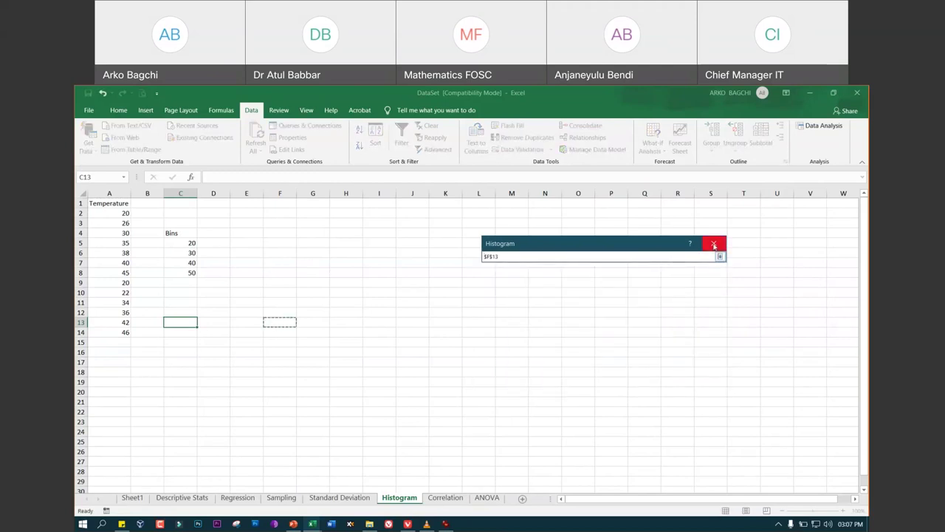
left_click(715, 244)
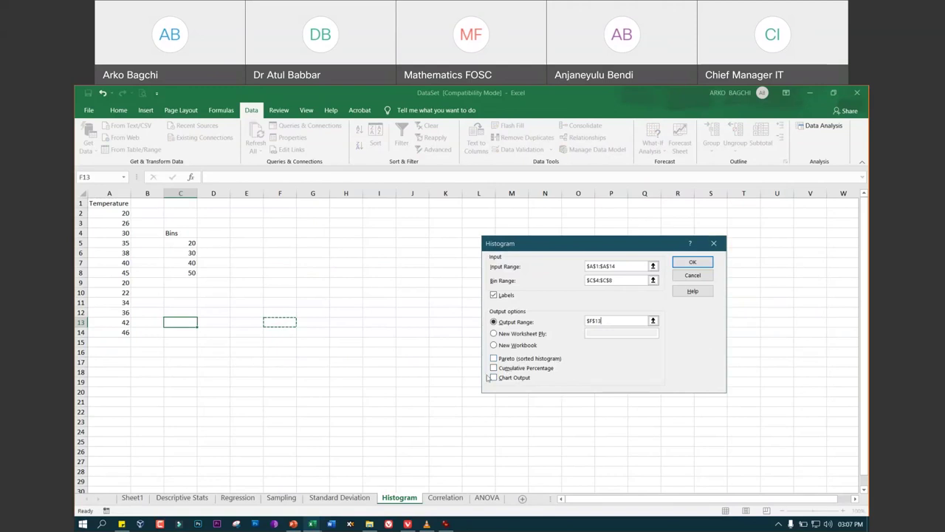
Tick Chart Output, Cumulative Percentage and Pareto, then run the histogram
left_click(494, 378)
left_click(494, 368)
left_click(494, 358)
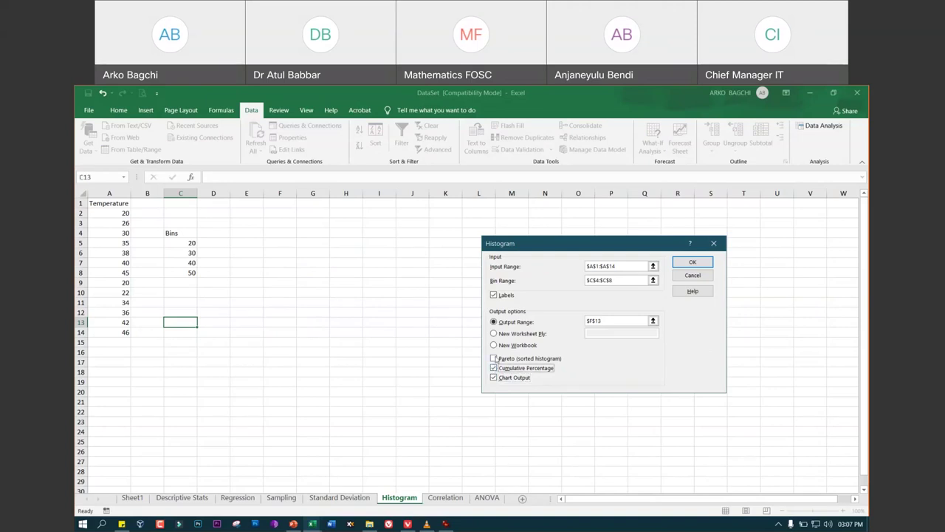
left_click(696, 264)
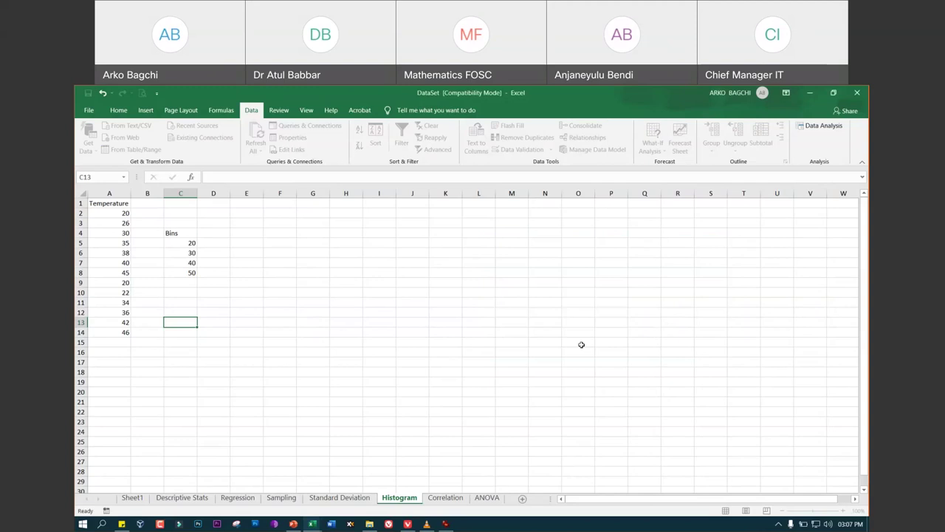
scroll(620, 343, "down", 2)
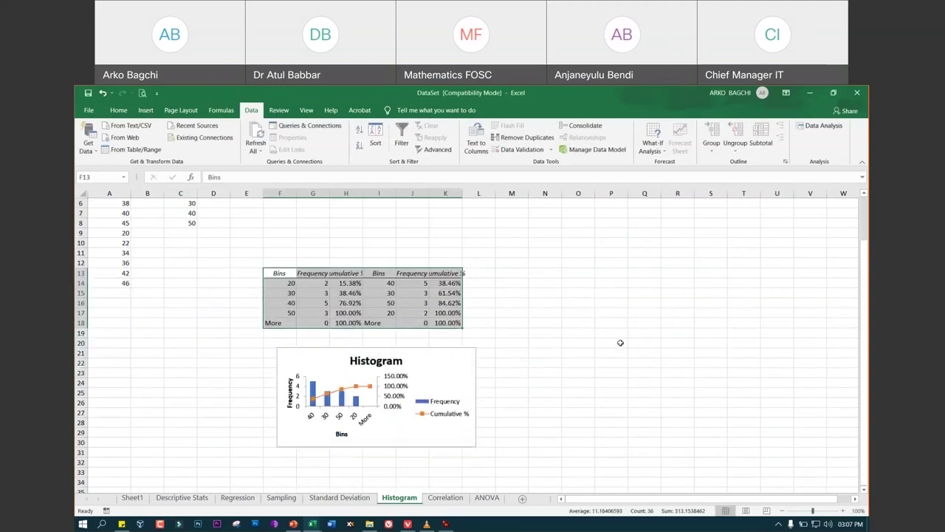
scroll(620, 343, "up", 2)
double_click(362, 193)
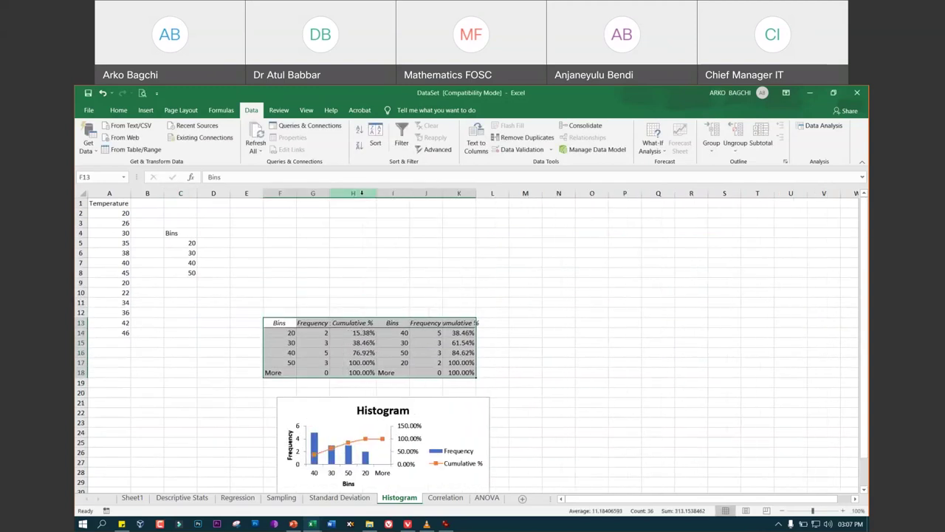
double_click(329, 193)
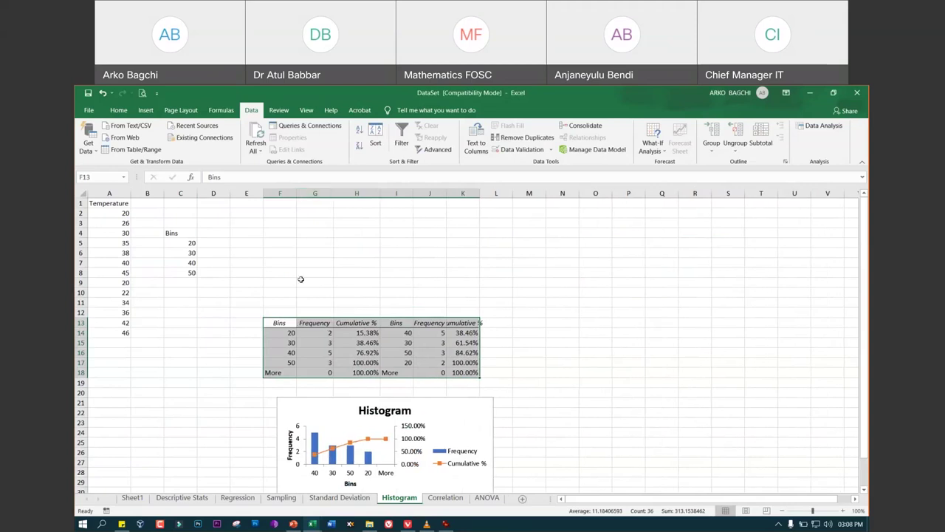
left_click(281, 335)
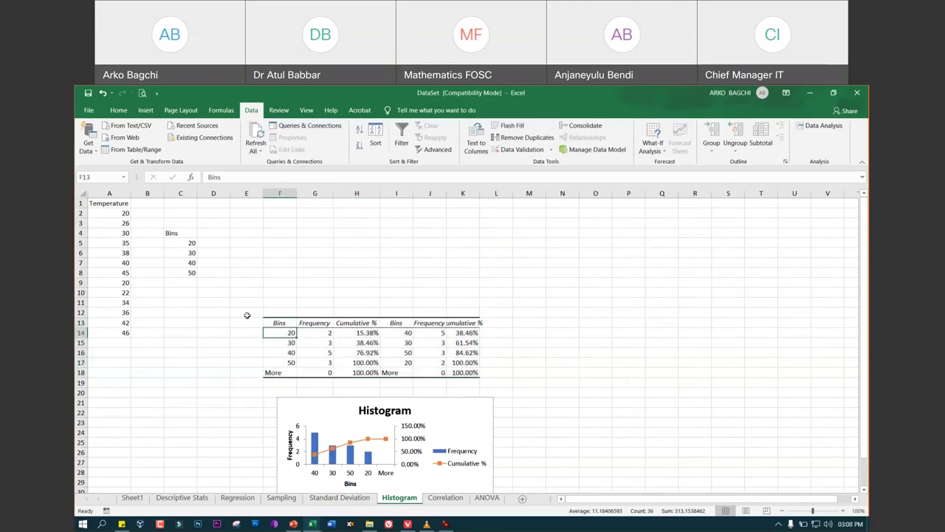
left_click(124, 213)
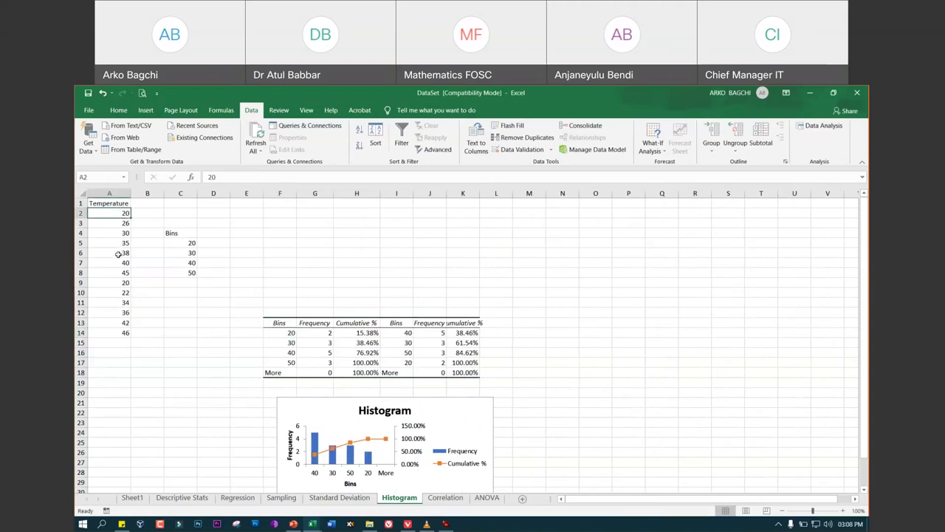
left_click(125, 283)
left_click(124, 213)
left_click(124, 281)
left_click(288, 330)
left_click(330, 332)
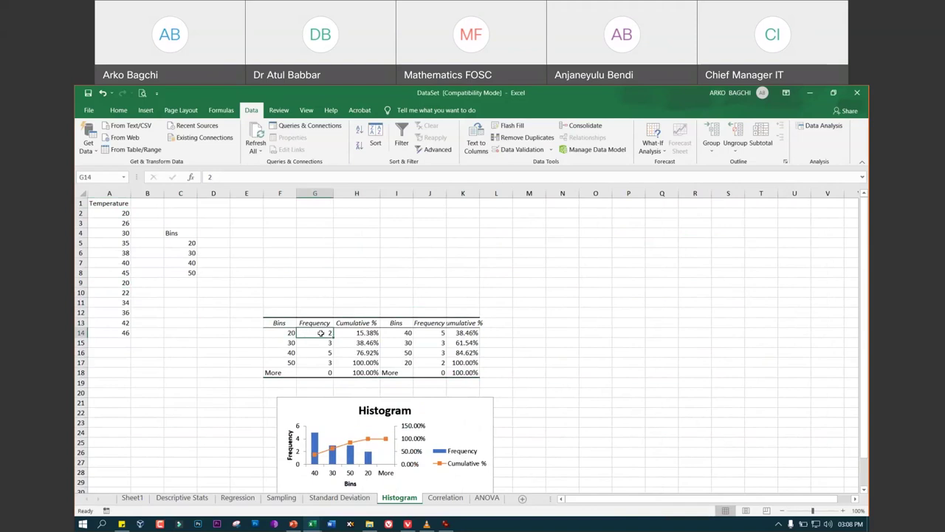
left_click(312, 342)
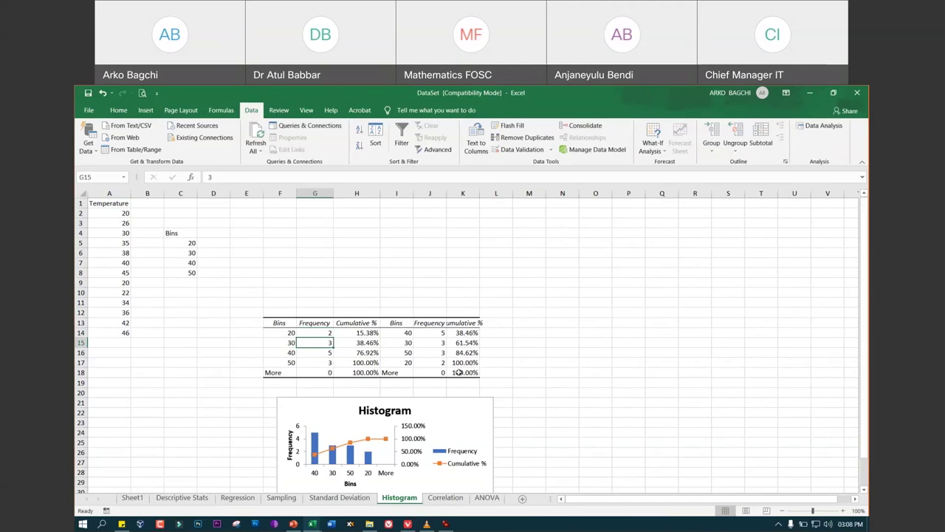
scroll(546, 356, "down", 2)
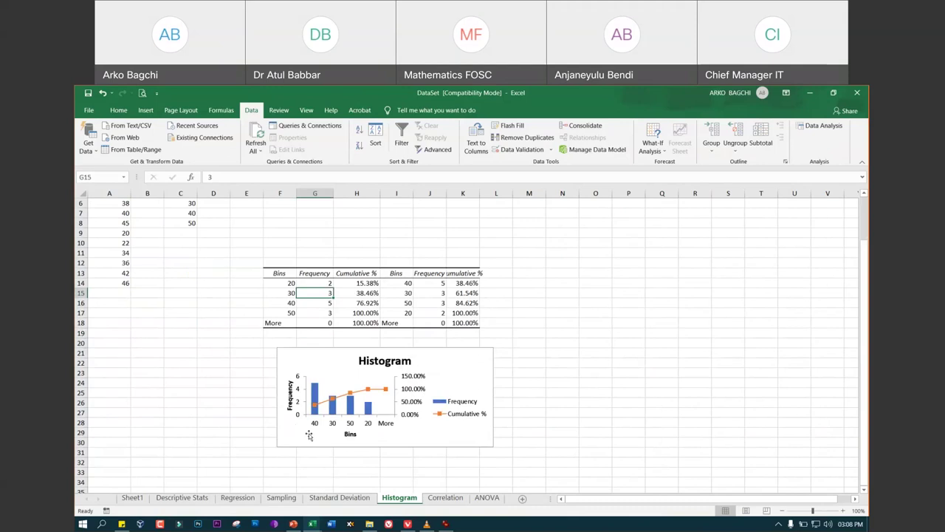
left_click(463, 363)
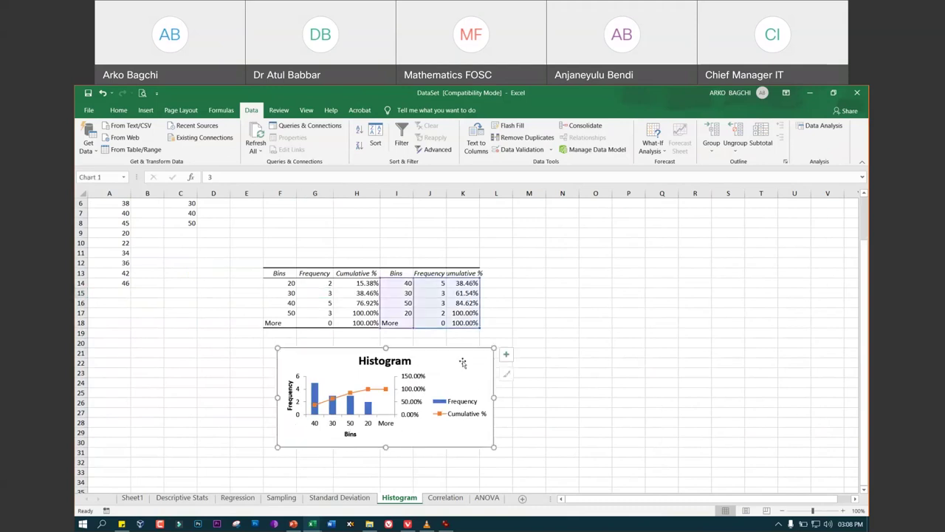
left_click(507, 355)
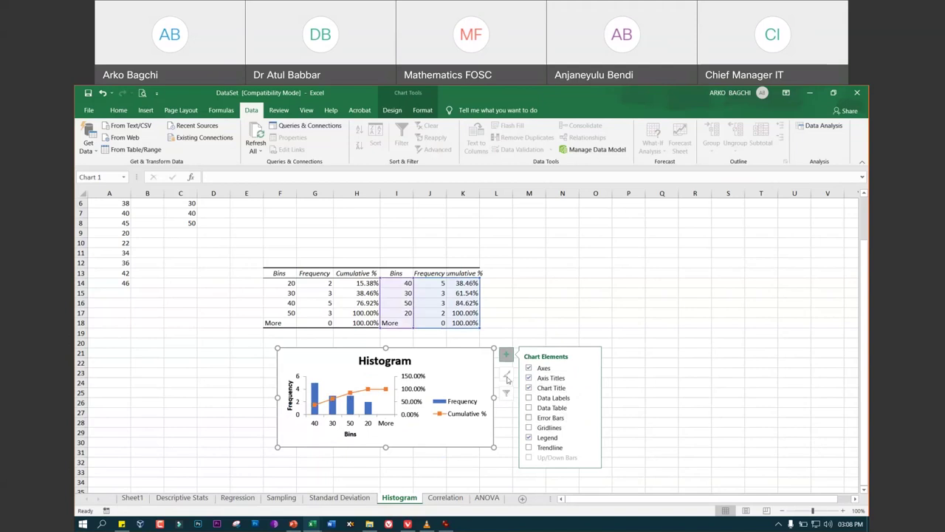
left_click(528, 323)
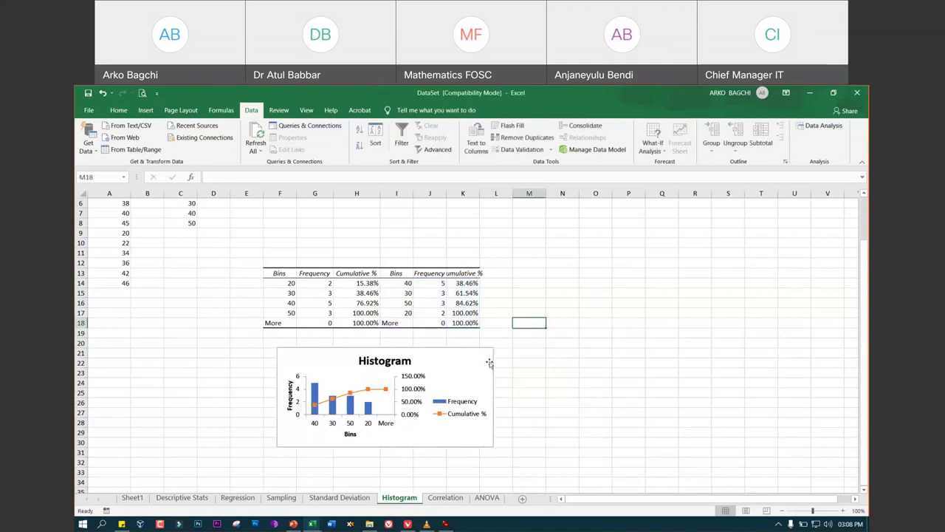
left_click(489, 362)
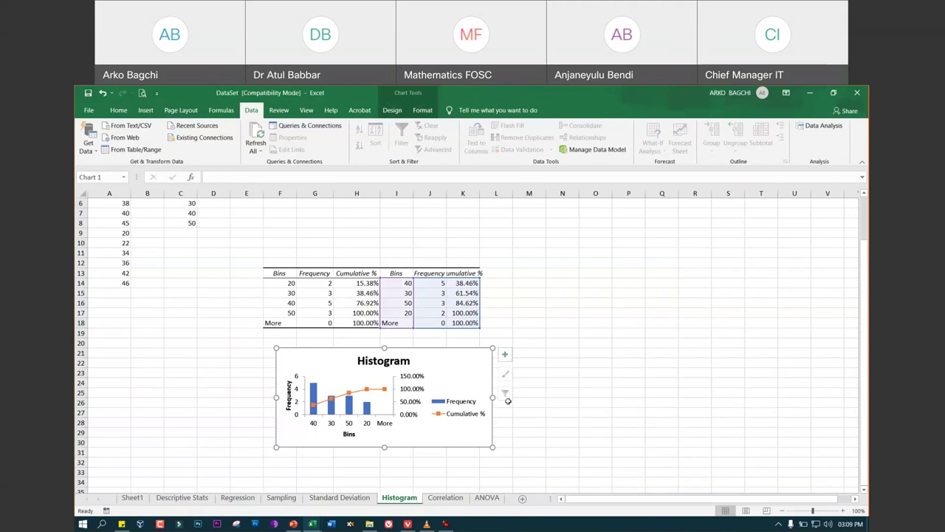
left_click(562, 293)
scroll(289, 277, "up", 2)
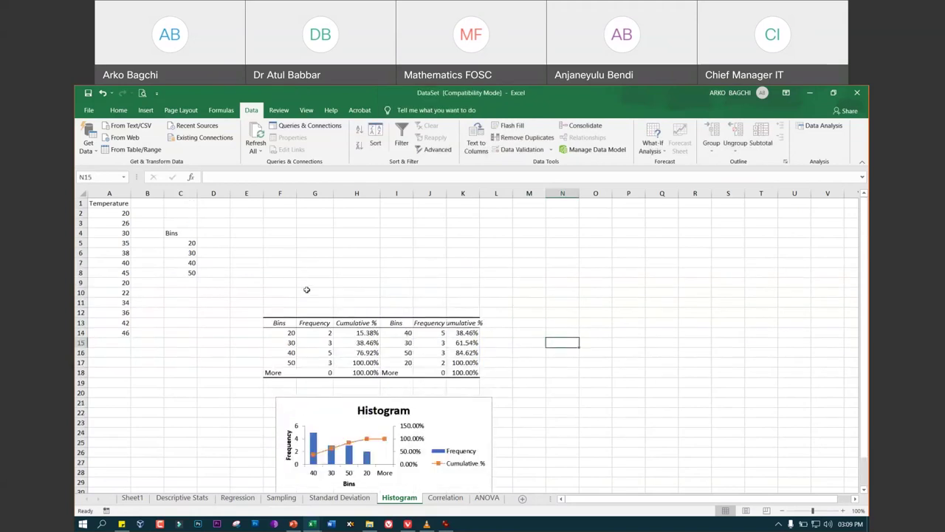
Switch to the Standard Deviation sheet and browse the Data Analysis tools without running one
left_click(347, 498)
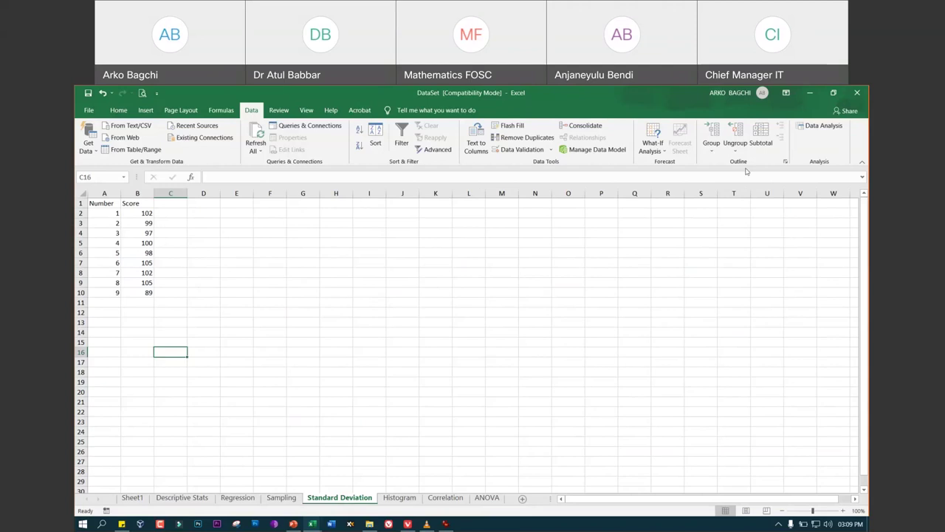
left_click(820, 128)
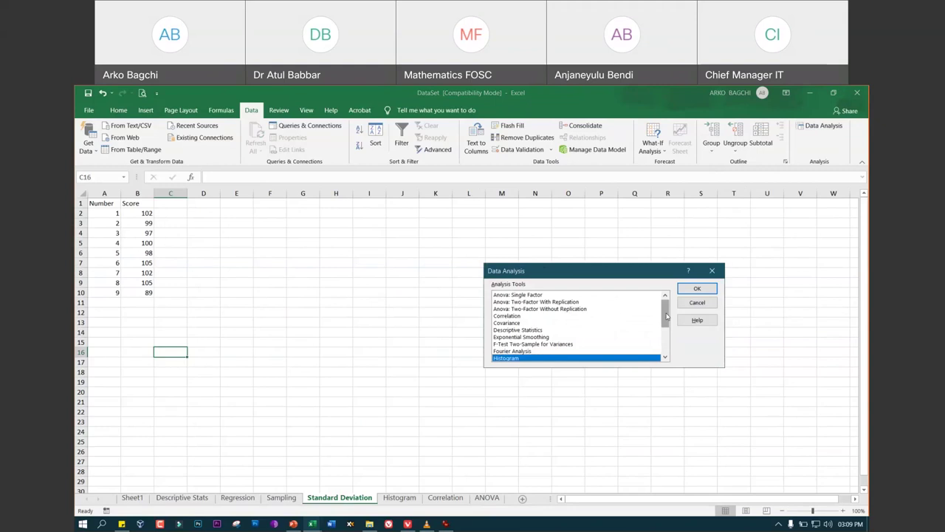
left_click_drag(666, 316, 668, 340)
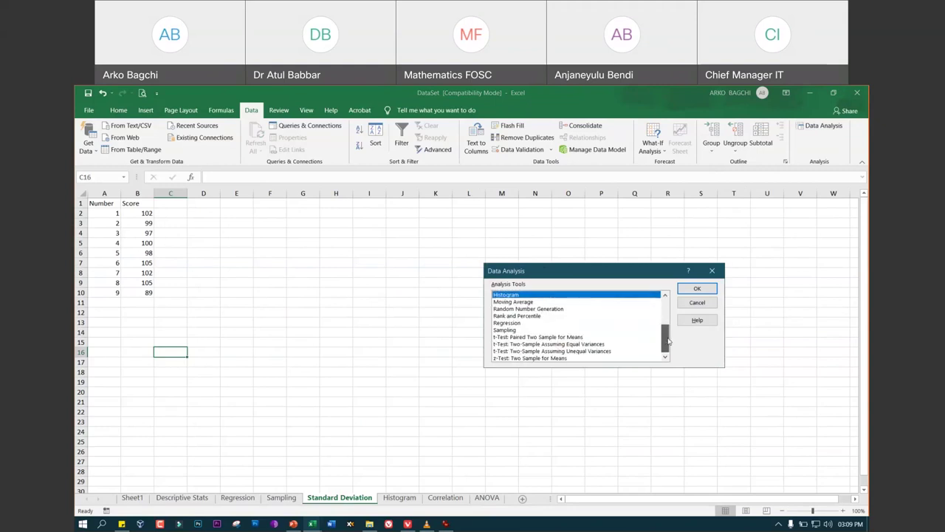
scroll(663, 353, "up", 2)
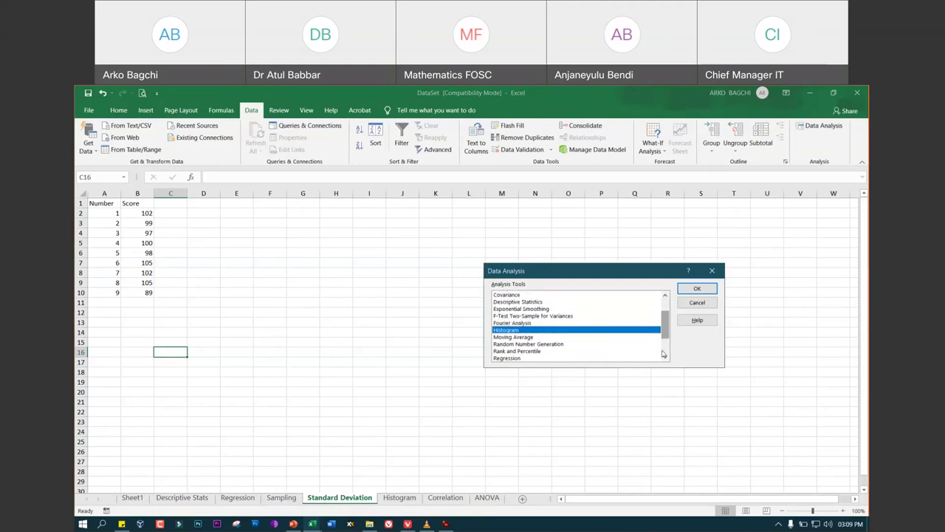
scroll(664, 353, "up", 2)
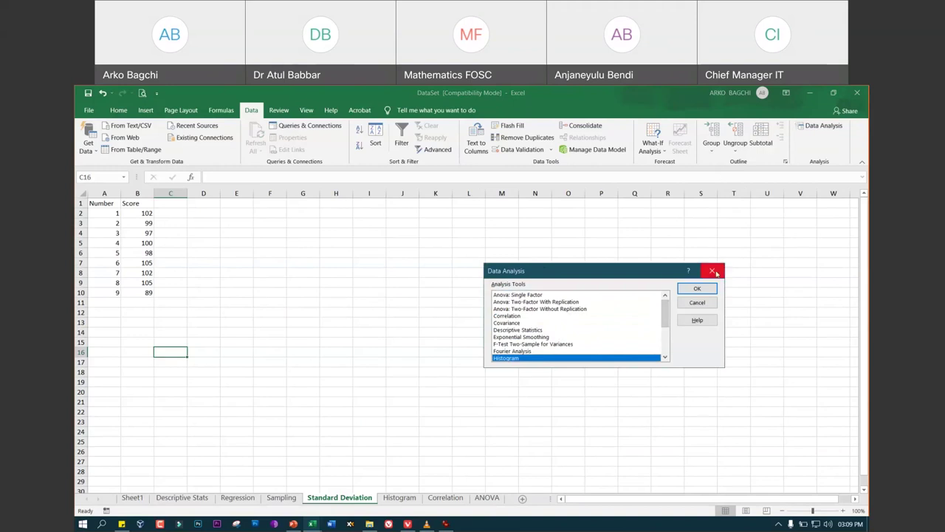
left_click(712, 270)
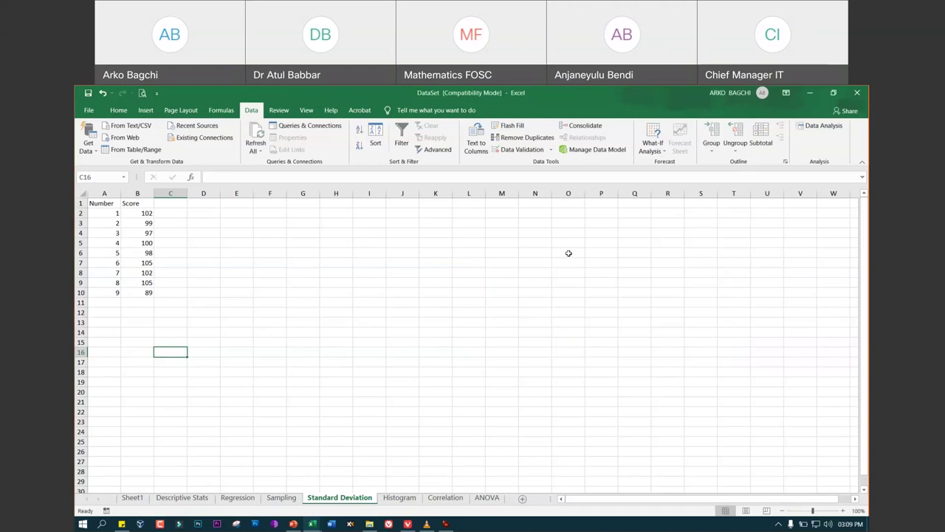
Return to the Histogram sheet and select the temperature data and bins A1:D15
left_click(400, 499)
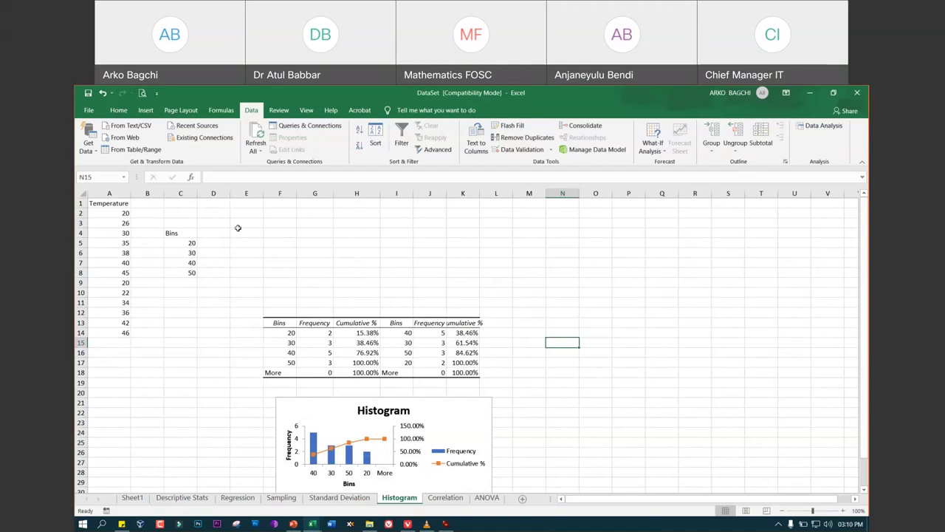
left_click(107, 205)
mouse_move(106, 204)
left_mouse_down()
mouse_move(195, 299)
mouse_move(200, 342)
left_mouse_up()
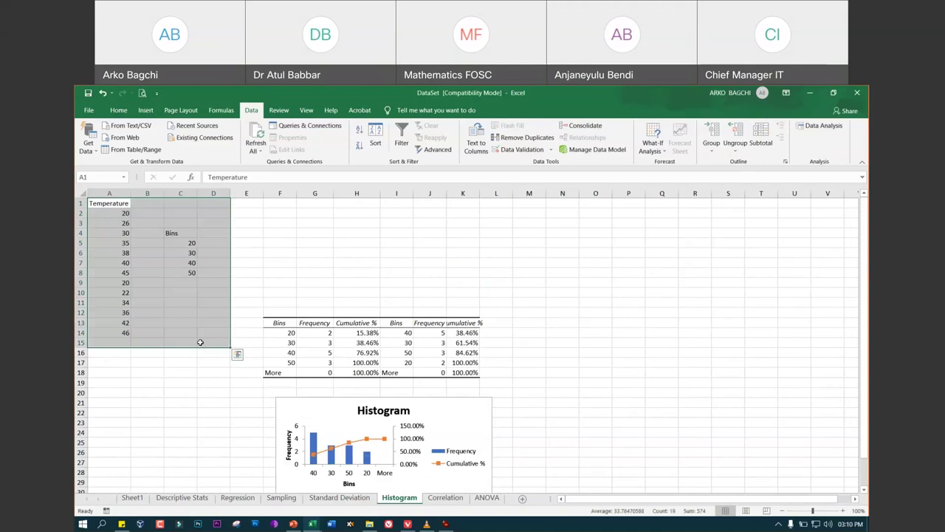
left_click(151, 282)
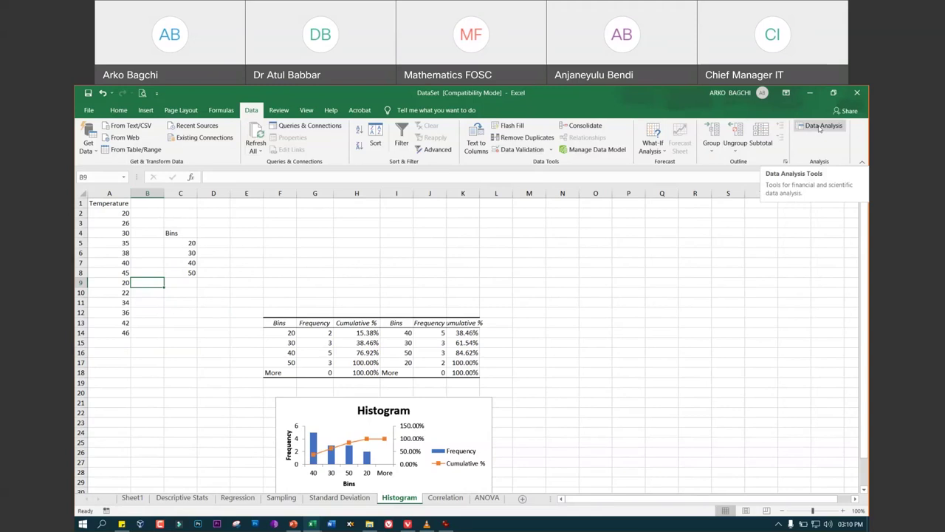
Browse the Data Analysis tools without running one, then go to the Descriptive Stats sheet
left_click(819, 127)
mouse_move(666, 316)
left_mouse_down()
mouse_move(668, 341)
mouse_move(669, 309)
mouse_move(662, 351)
mouse_move(663, 337)
left_mouse_up()
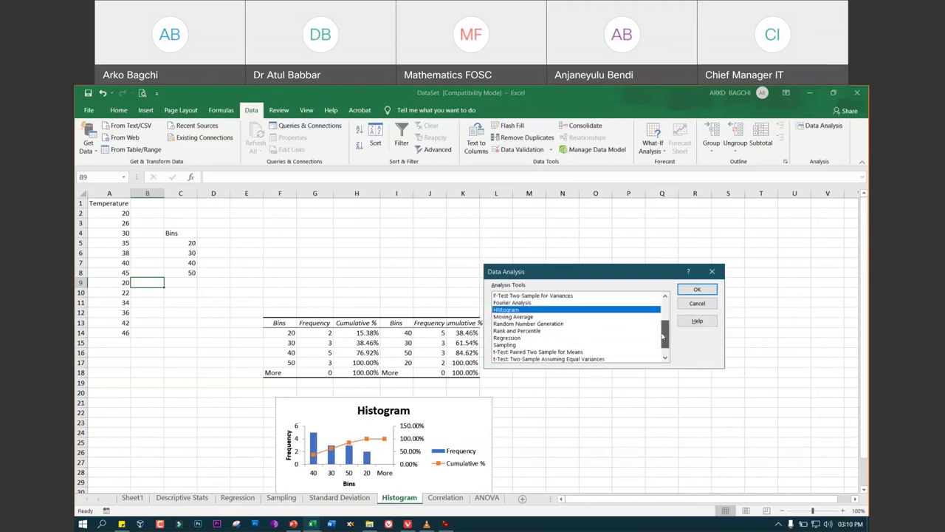
scroll(526, 336, "up", 3)
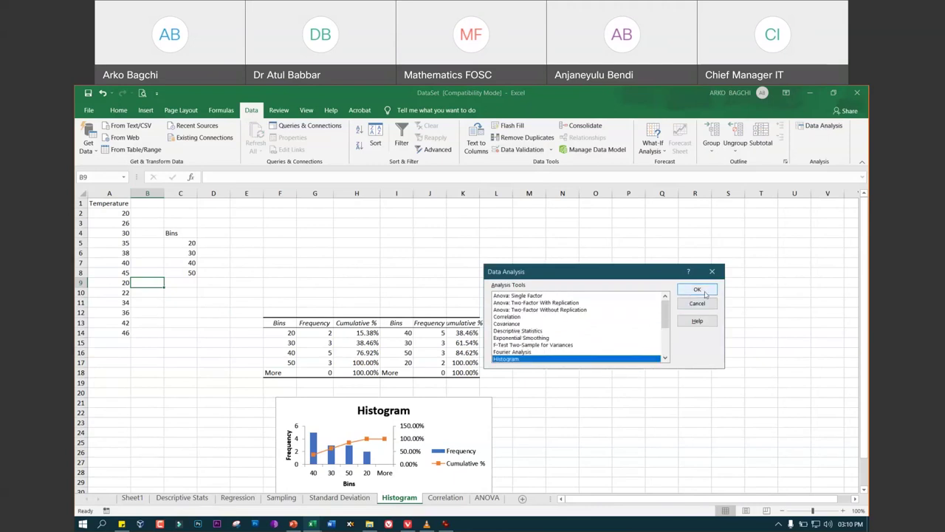
left_click(715, 272)
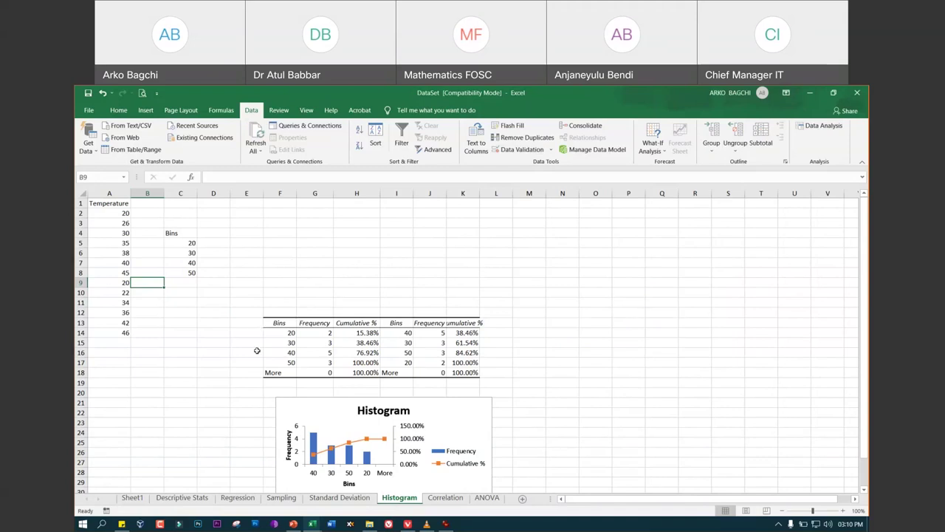
left_click(187, 500)
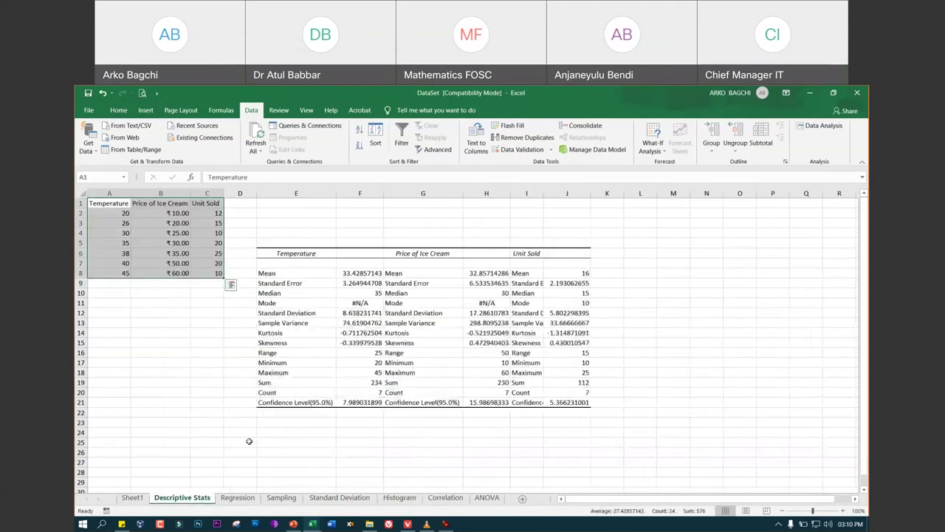
On the Regression sheet, select cell F11 and open the Regression tool from Data Analysis
left_click(240, 497)
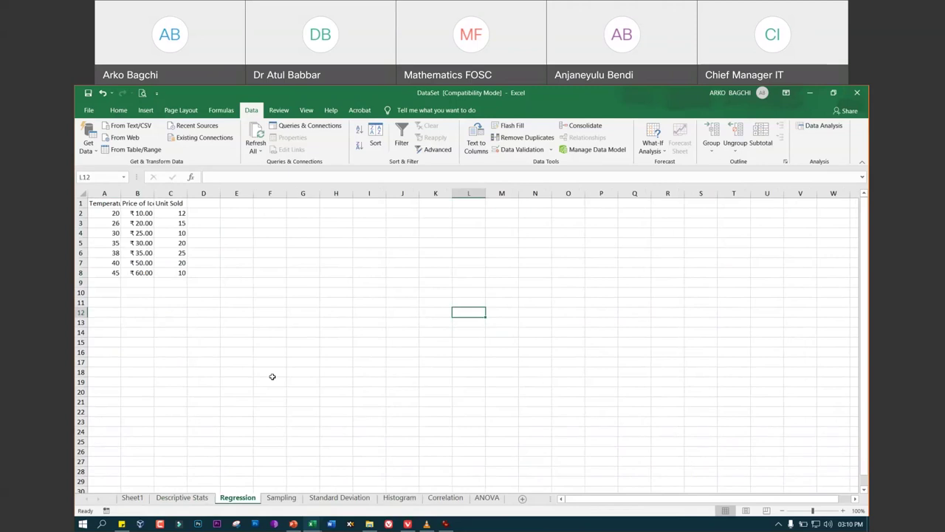
left_click(273, 303)
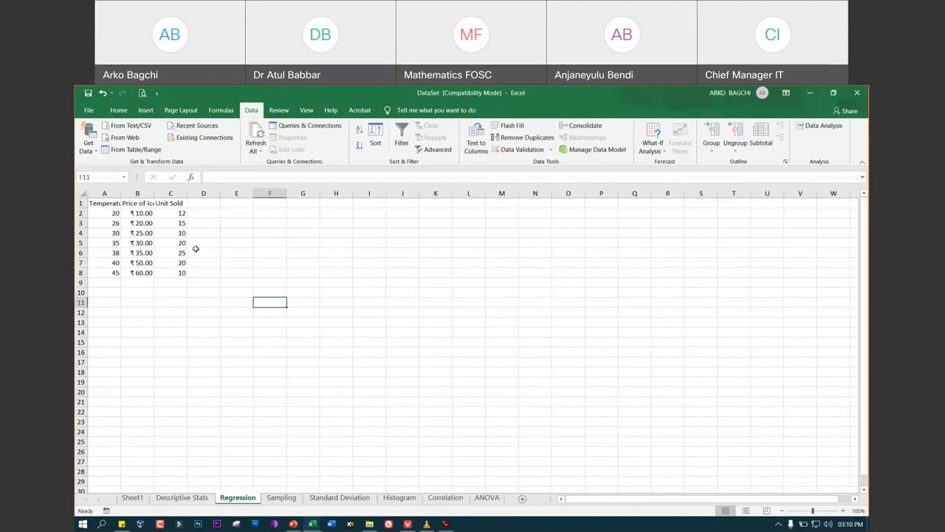
left_click(814, 129)
left_click_drag(665, 312, 667, 330)
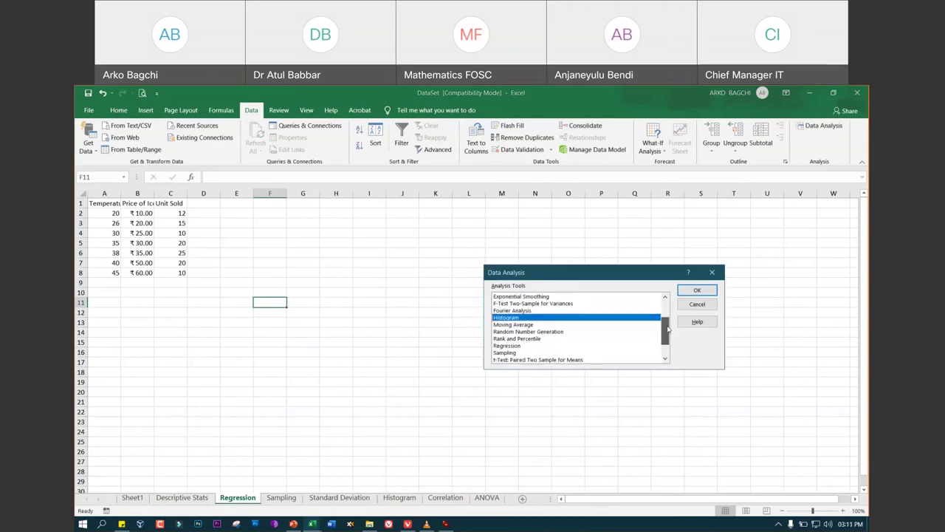
left_click(517, 345)
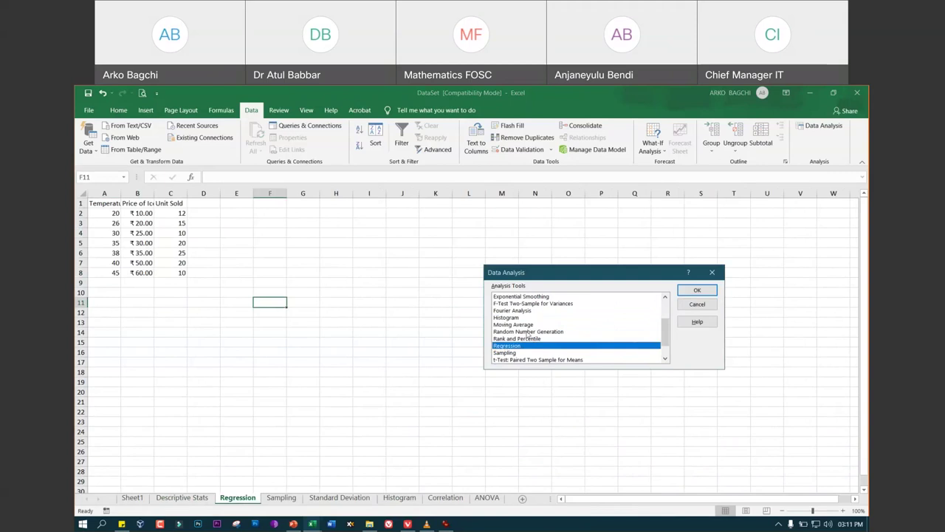
left_click(697, 291)
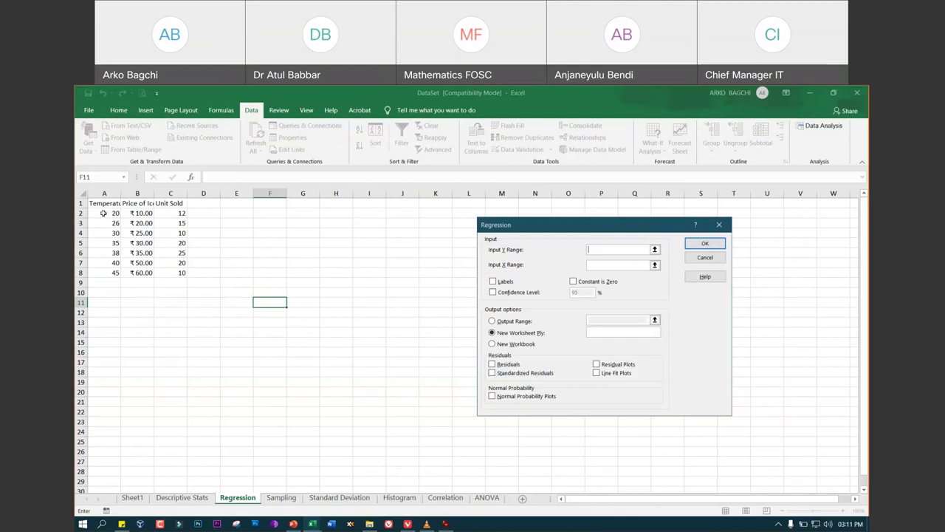
Run a regression with Y range A2:A8, X range C2:C8 and Labels ticked
left_click_drag(111, 213, 103, 272)
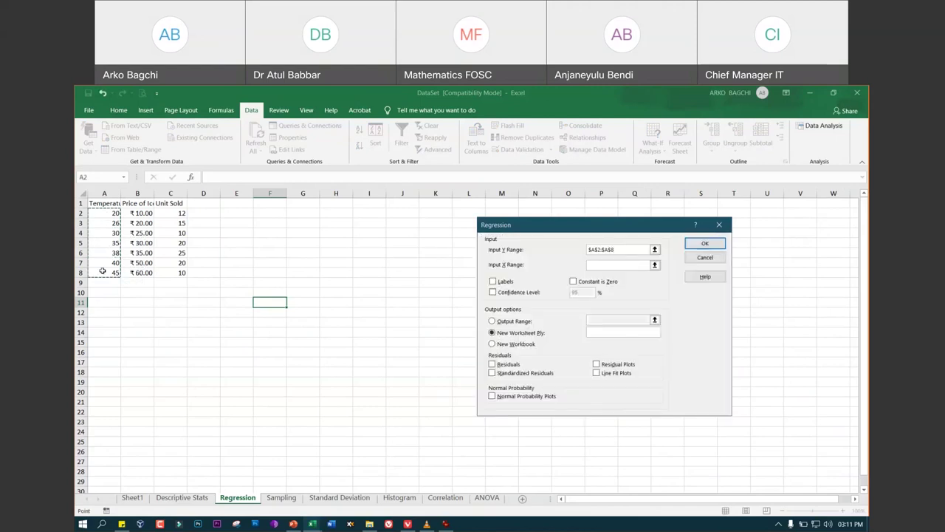
left_click(617, 265)
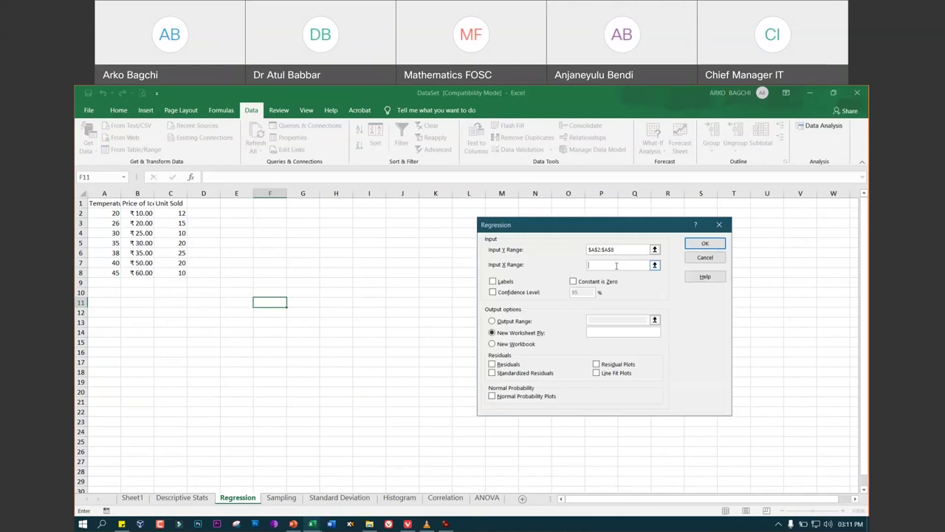
left_click_drag(177, 214, 174, 274)
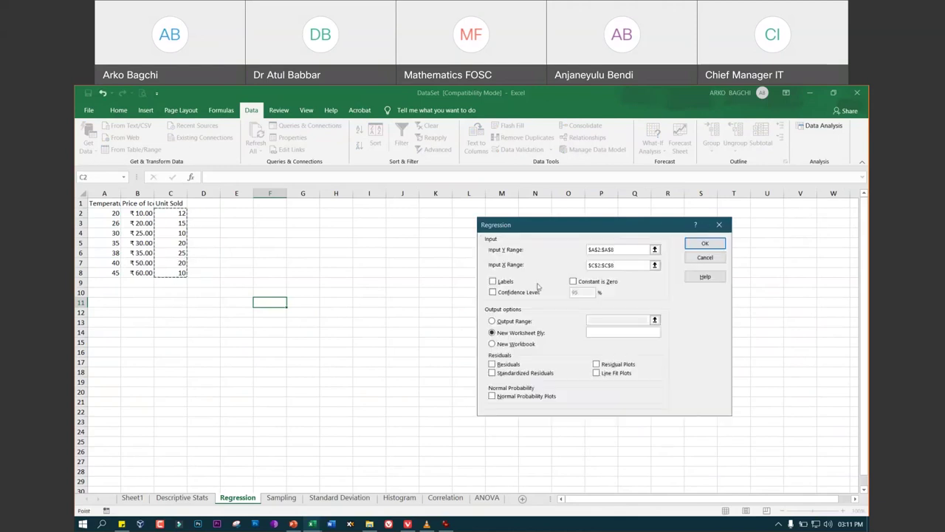
left_click(492, 282)
left_click(492, 281)
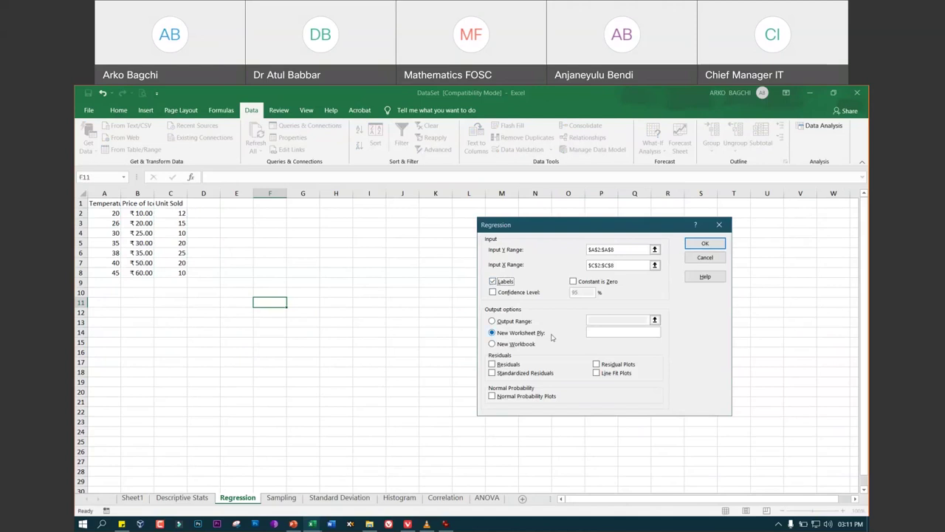
left_click(702, 246)
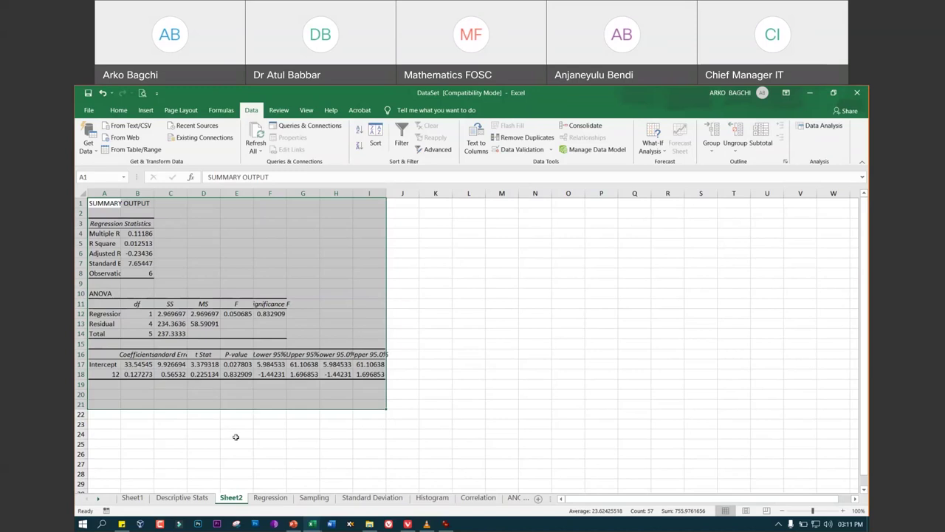
Back on the Regression sheet, select K12 and open the Regression tool settings
left_click(270, 497)
left_click(434, 313)
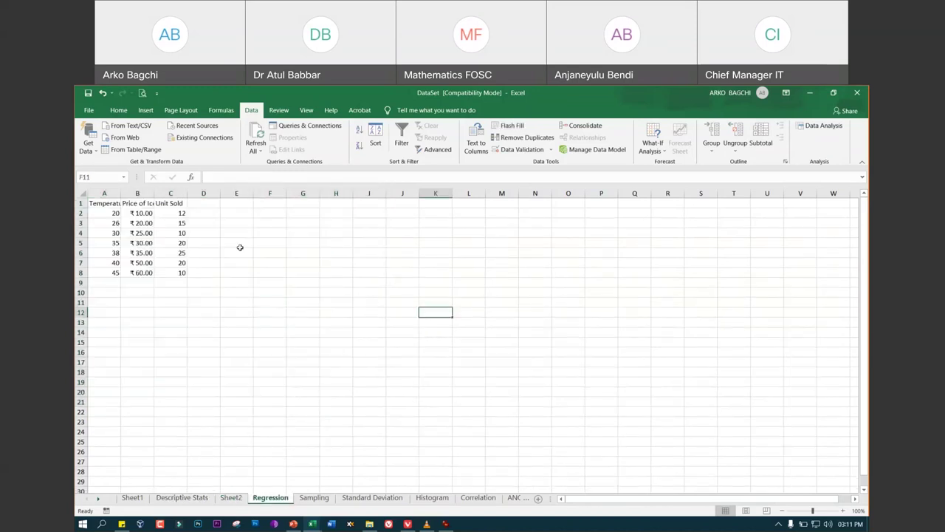
left_click(831, 126)
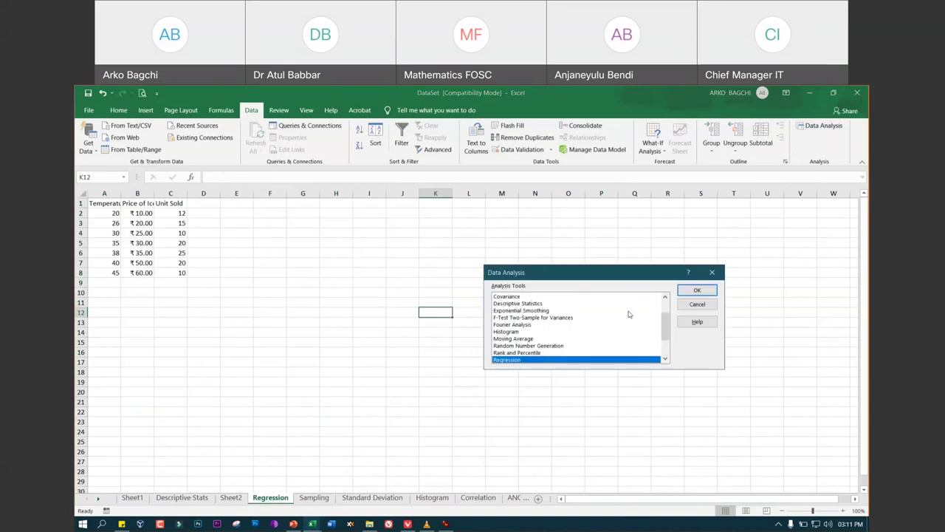
left_click(698, 289)
Set the regression output range to start at cell F8
left_click(505, 321)
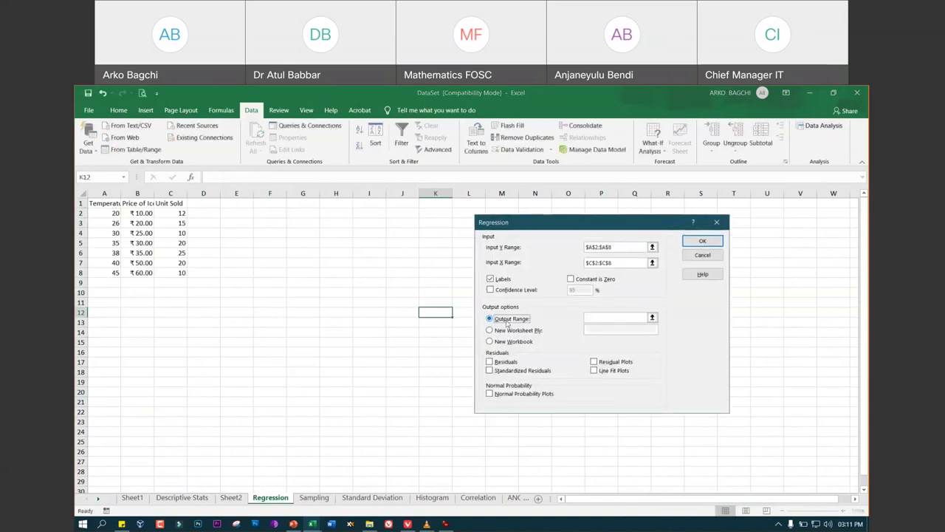
left_click(651, 317)
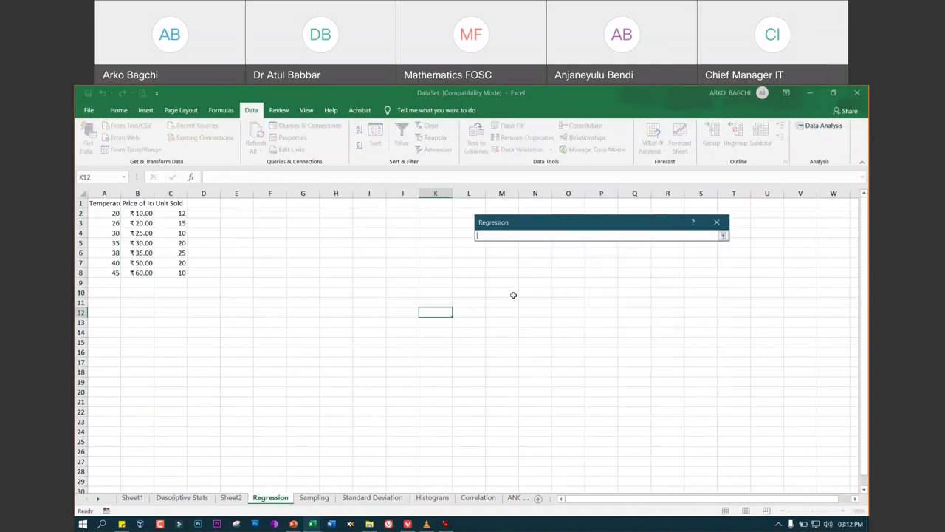
left_click(274, 276)
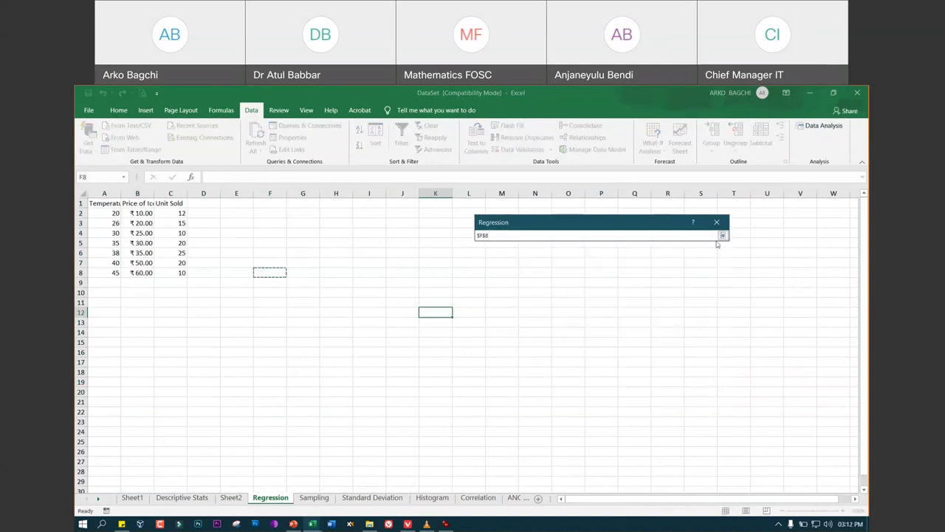
left_click(717, 221)
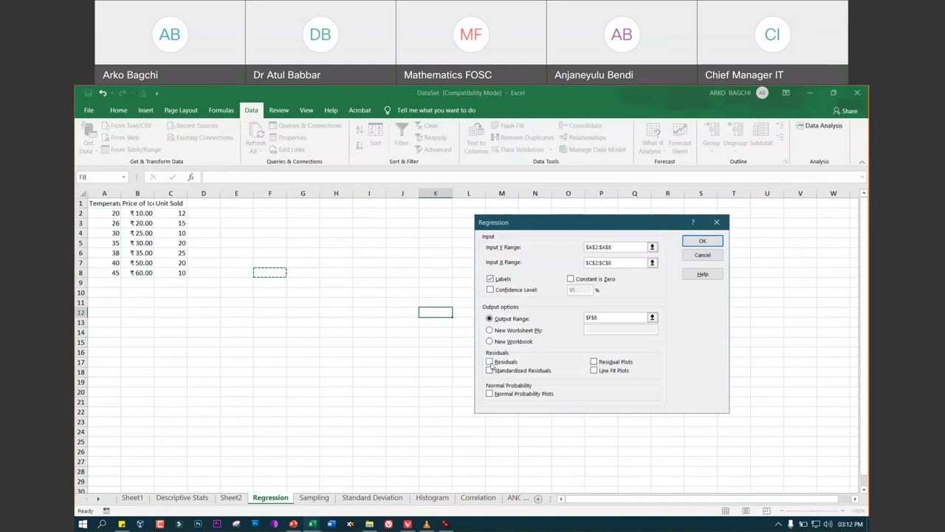
Tick Residual Plots, Line Fit Plots and Confidence Level, then run the regression
left_click(593, 361)
left_click(594, 370)
left_click(489, 289)
left_click(694, 238)
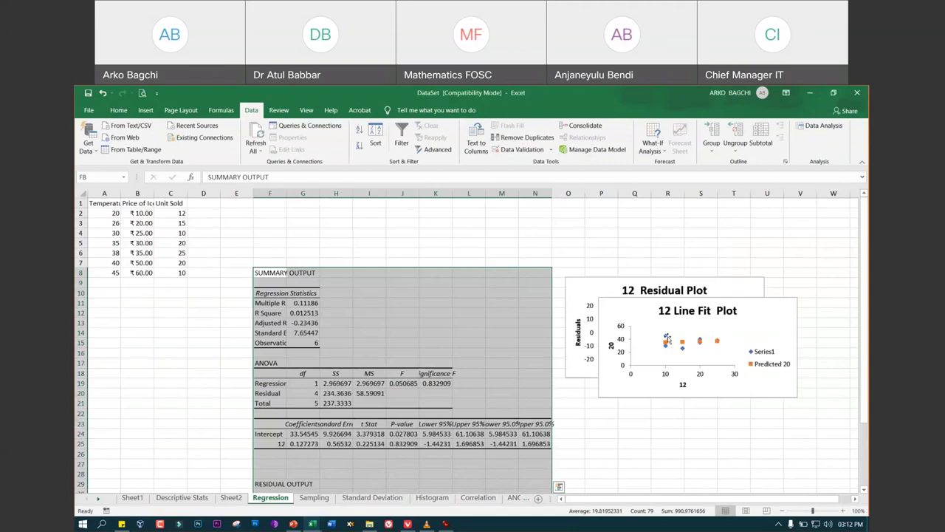
Move the Line Fit Plot below the Residual Plot and autofit columns G and F
left_click_drag(696, 322, 693, 401)
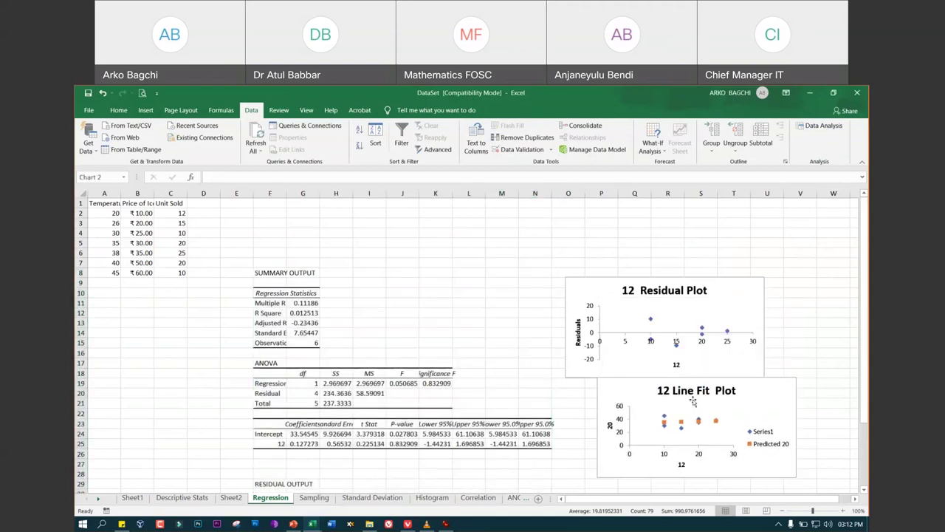
left_click(646, 309)
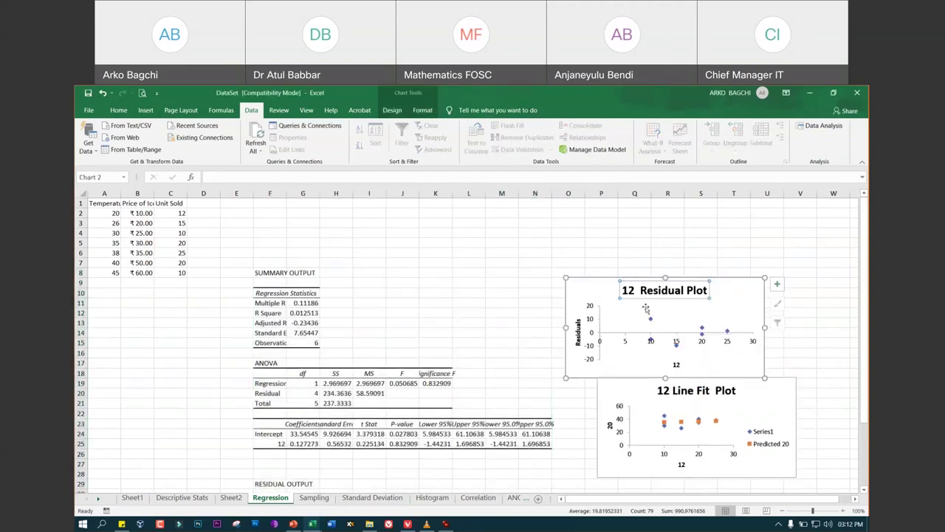
left_click(446, 281)
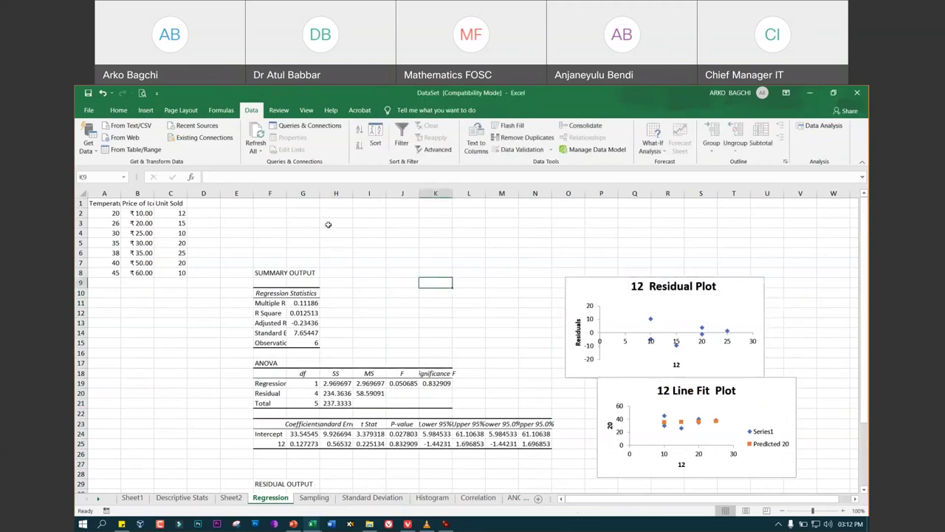
double_click(319, 193)
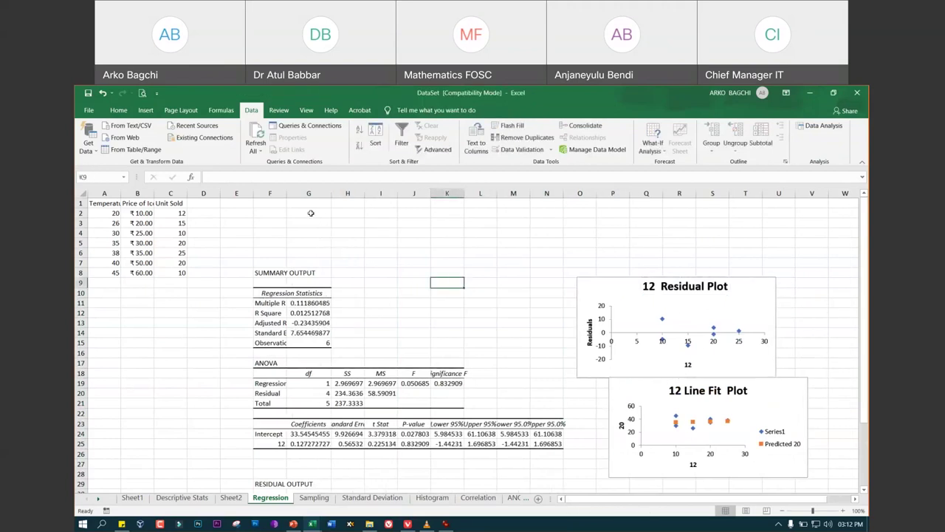
double_click(289, 193)
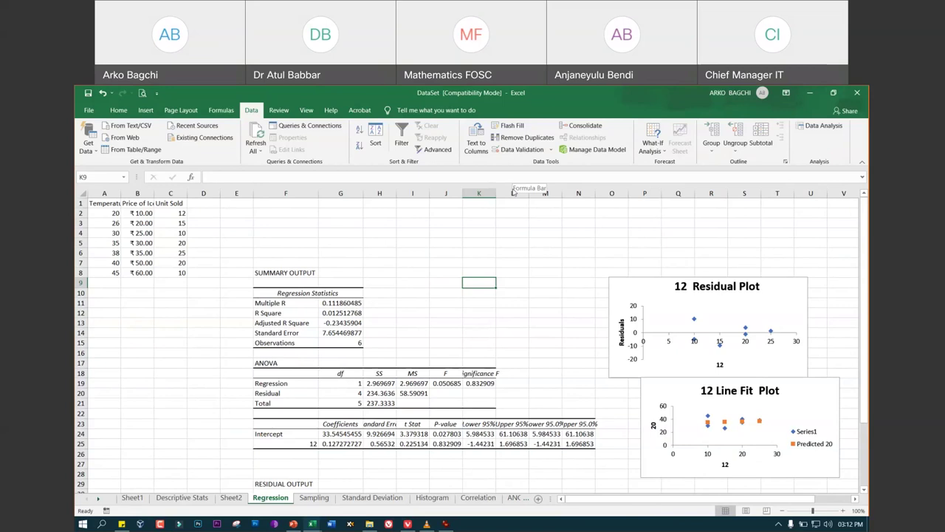
Autofit column K so the Significance F heading is fully visible
scroll(372, 333, "down", 2)
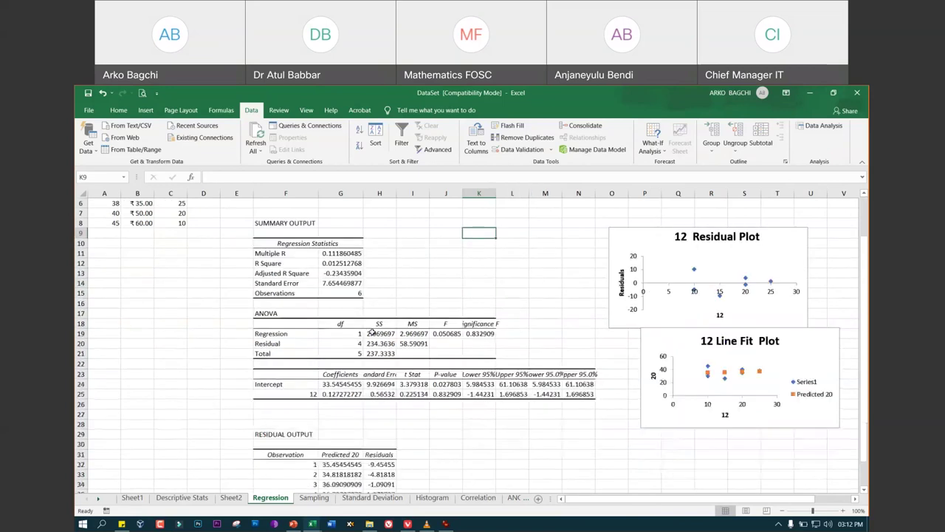
left_click(272, 313)
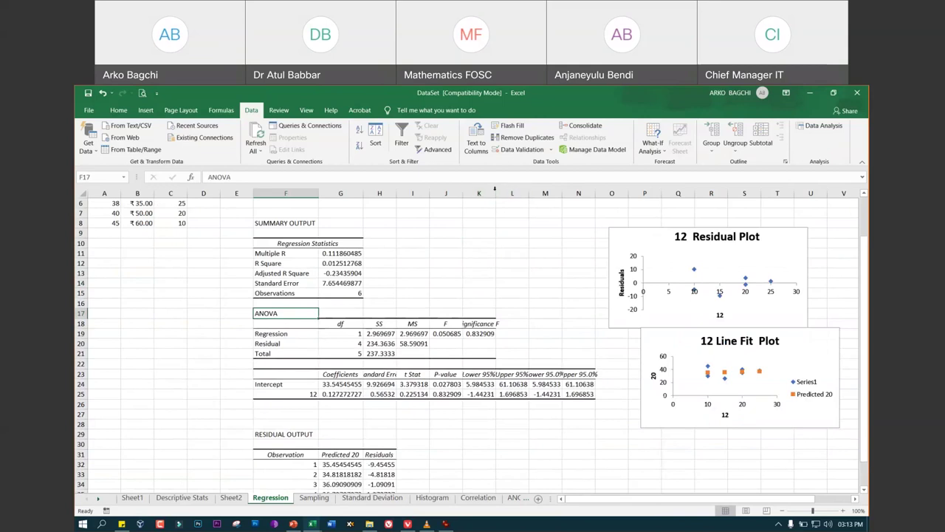
double_click(495, 192)
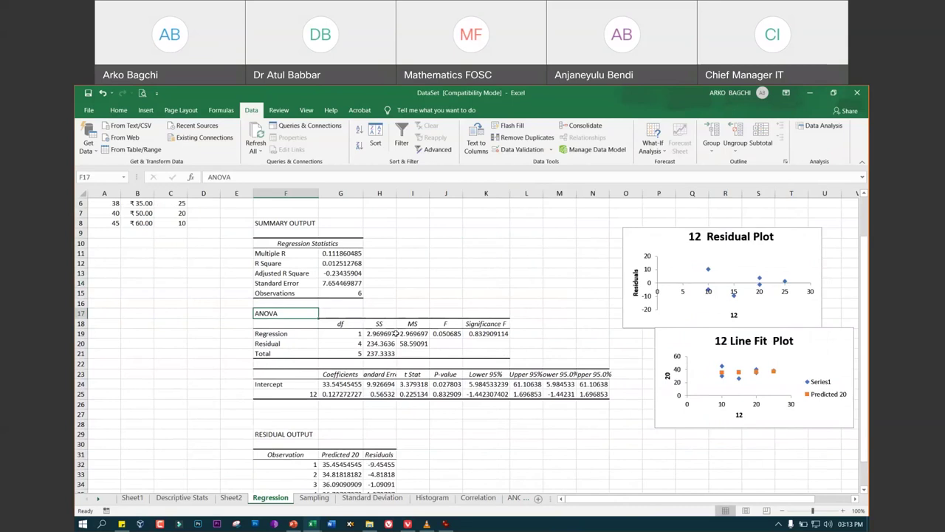
Autofit column H to show full decimals, then glance at the hypothesis flowchart in IrfanView
scroll(397, 334, "down", 2)
scroll(398, 333, "down", 2)
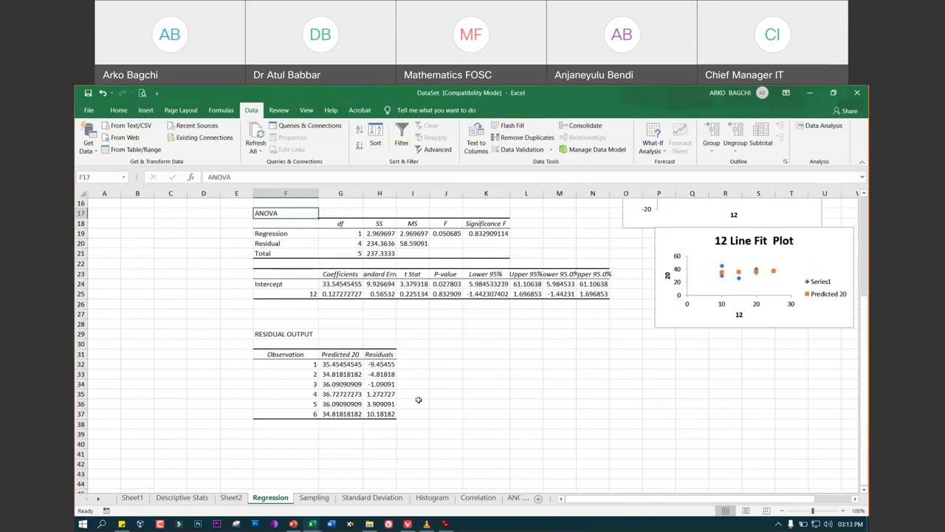
scroll(418, 400, "up", 5)
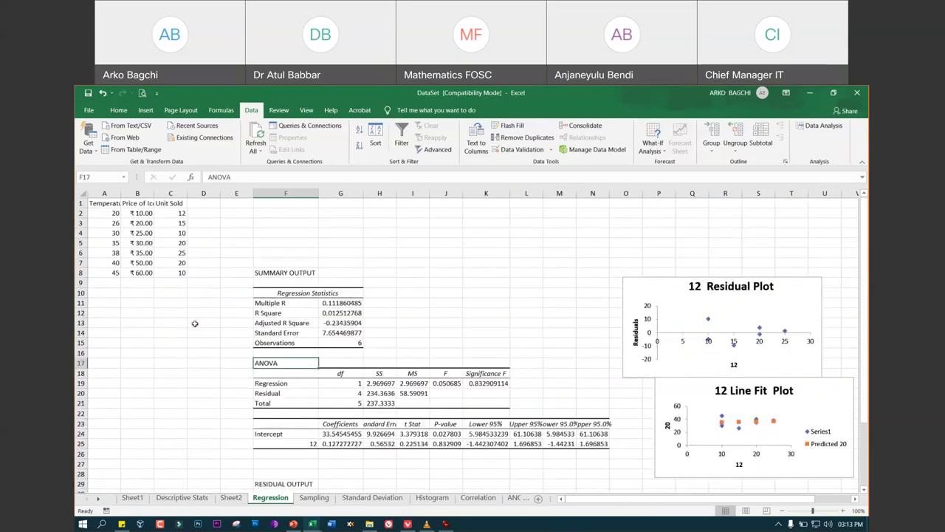
scroll(194, 323, "down", 5)
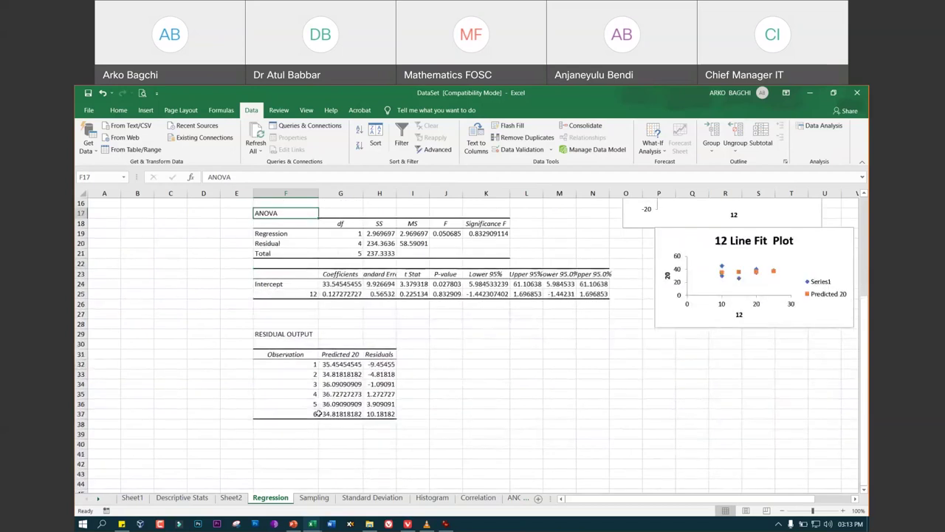
double_click(396, 193)
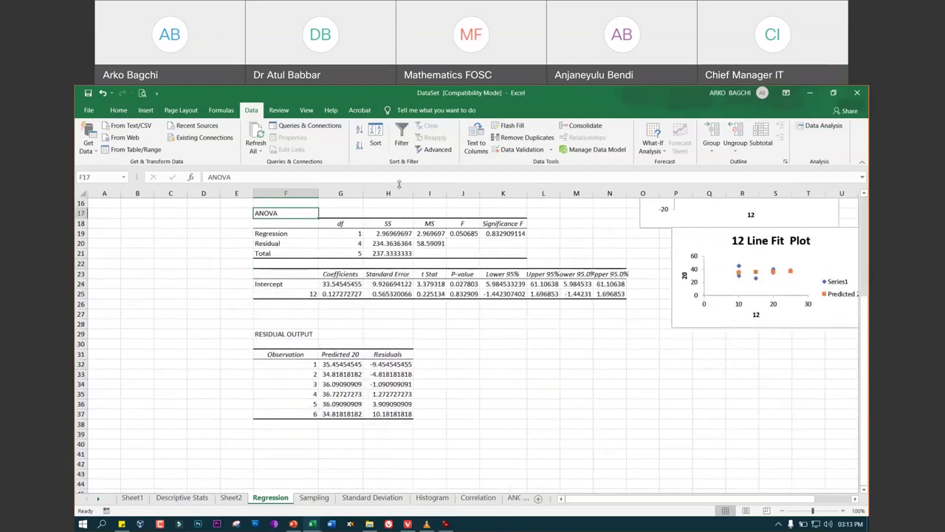
scroll(364, 367, "up", 2)
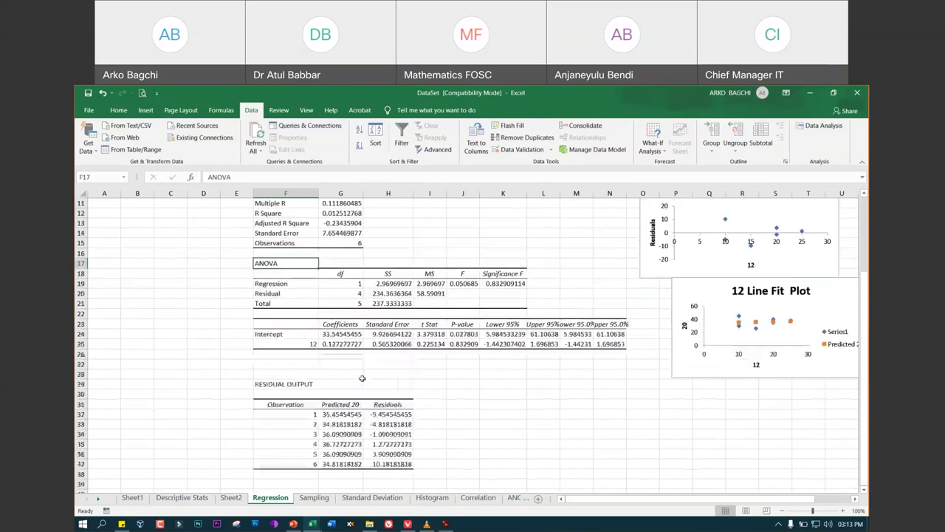
scroll(365, 368, "up", 2)
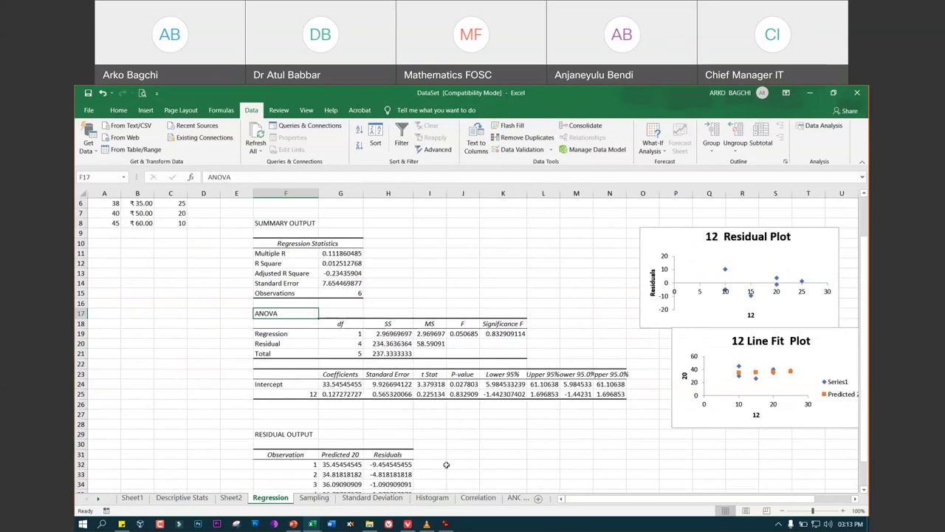
left_click(446, 524)
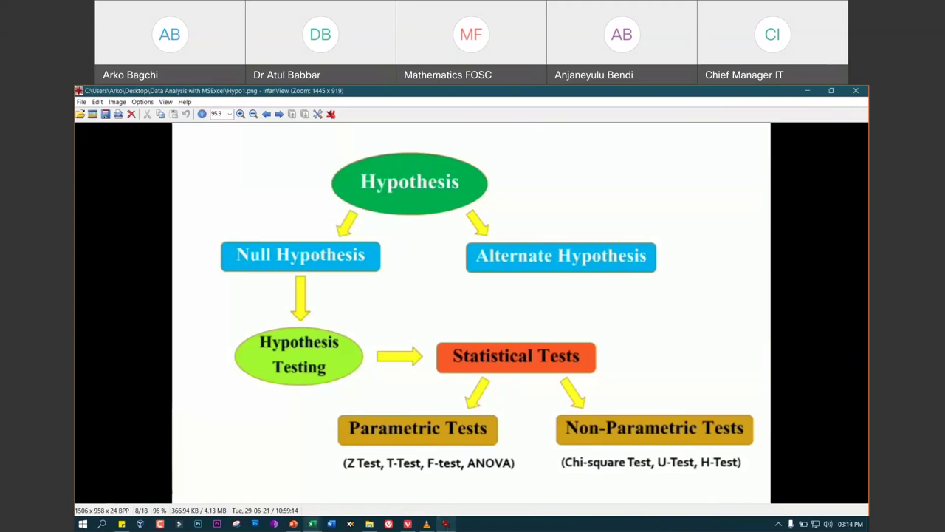
left_click(320, 524)
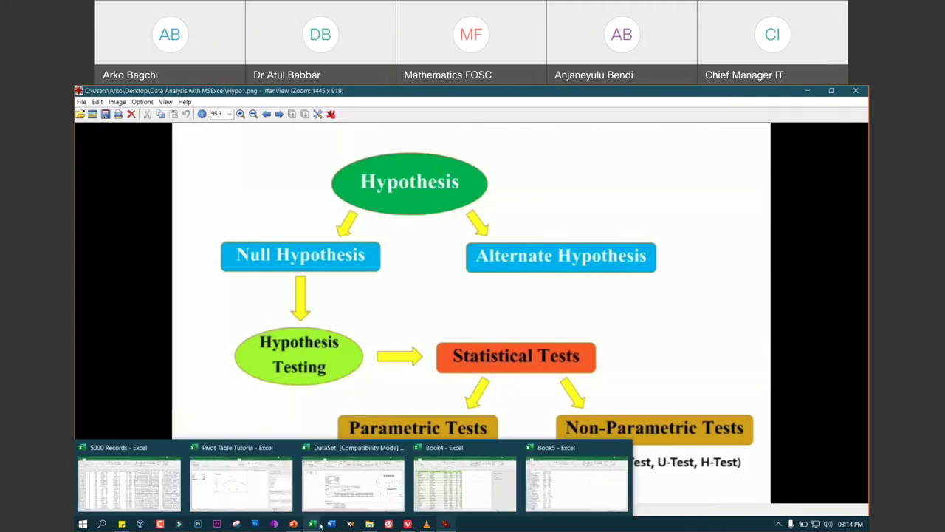
mouse_move(312, 523)
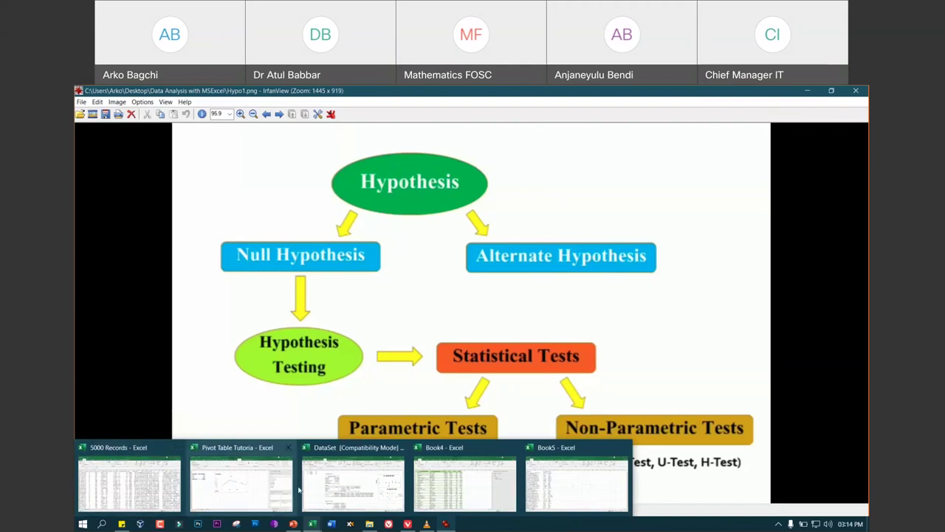
left_click(364, 493)
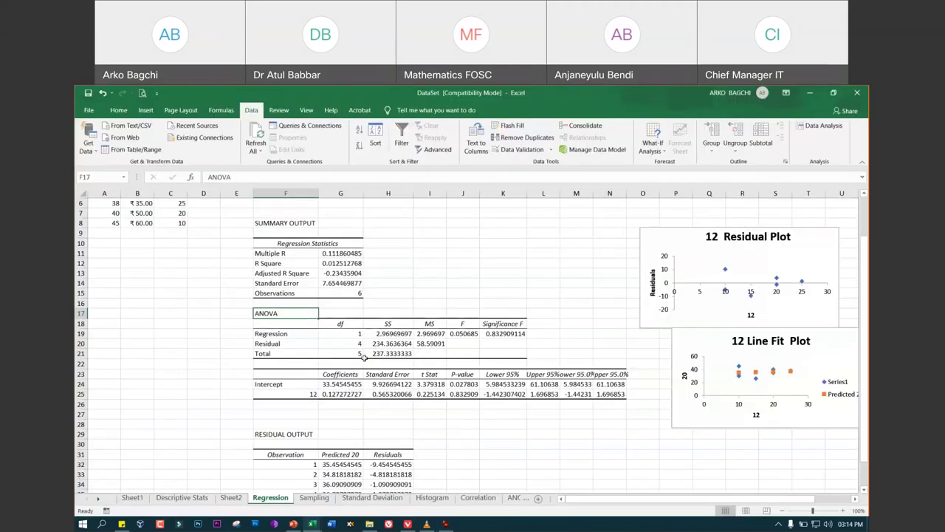
scroll(365, 360, "up", 2)
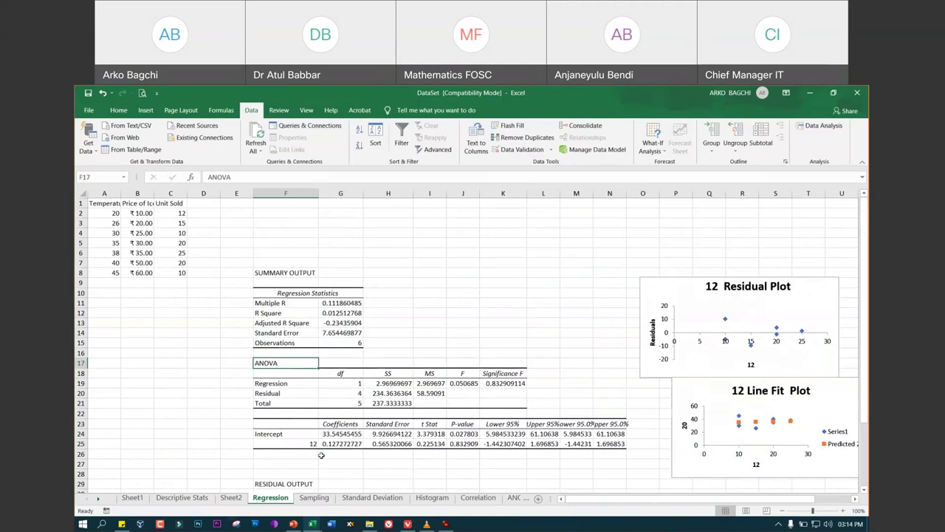
left_click(362, 499)
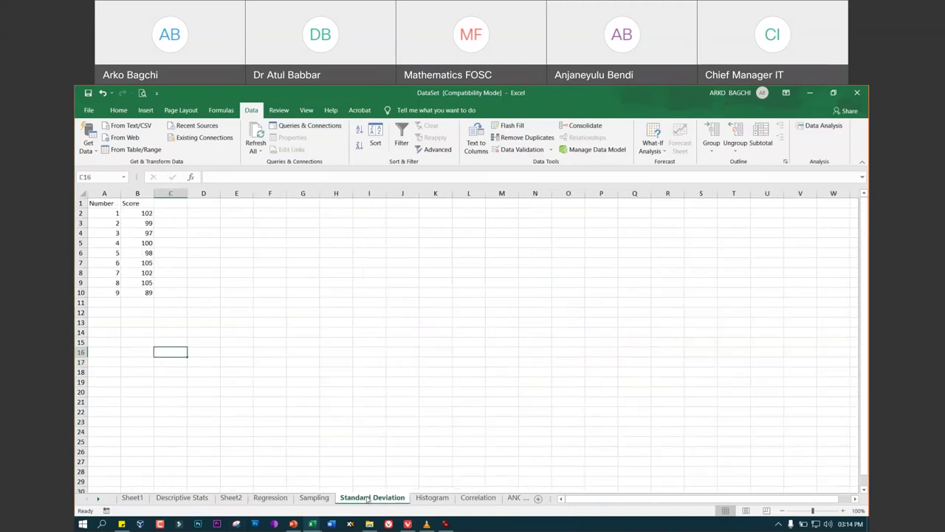
left_click(432, 497)
left_click(480, 499)
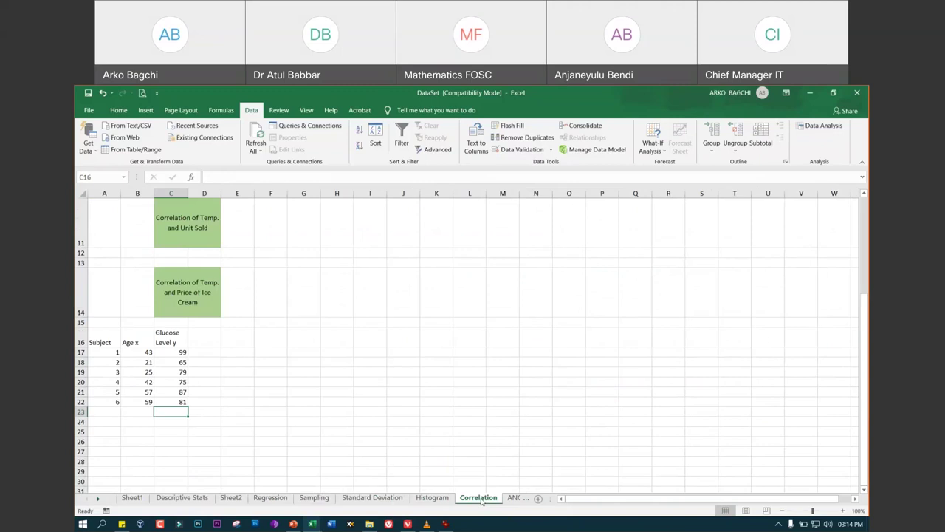
scroll(353, 341, "up", 3)
scroll(353, 342, "down", 2)
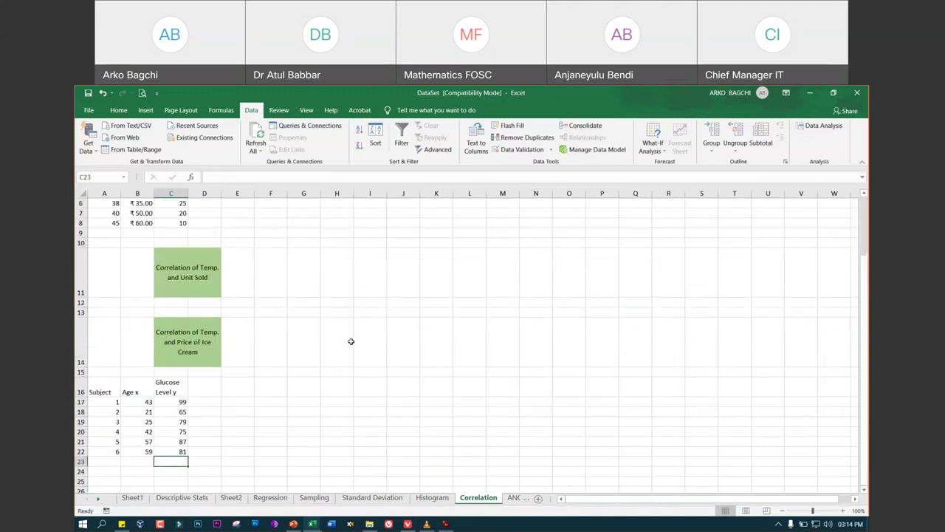
scroll(353, 341, "up", 2)
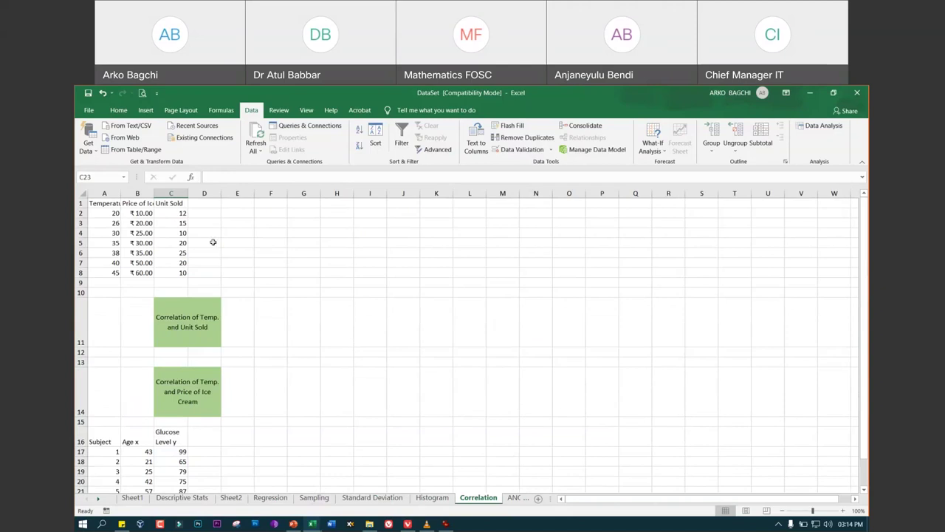
double_click(154, 193)
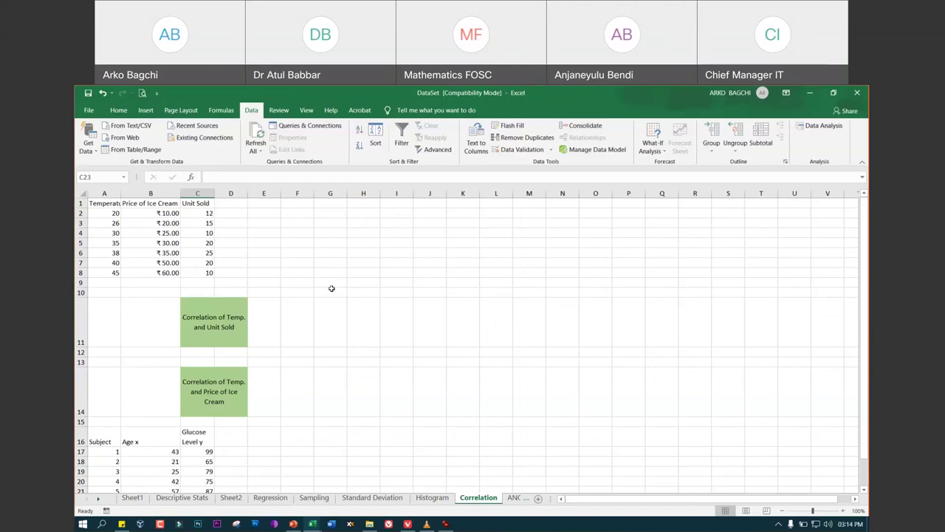
left_click(230, 314)
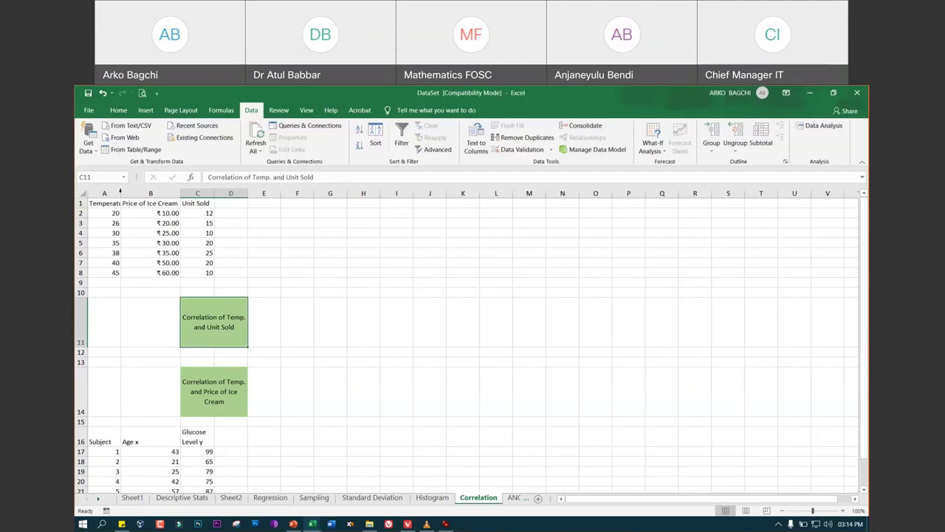
double_click(120, 194)
left_click(109, 203)
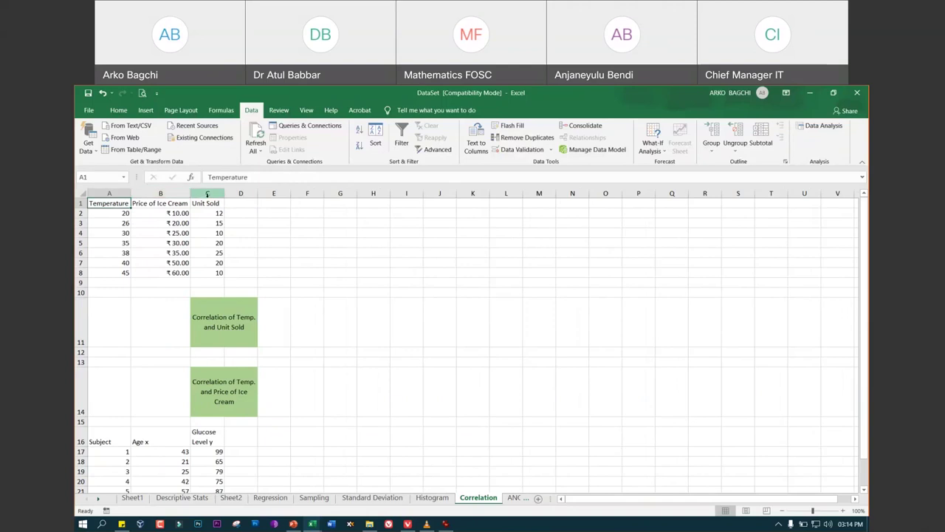
left_click(208, 193)
left_click(109, 194)
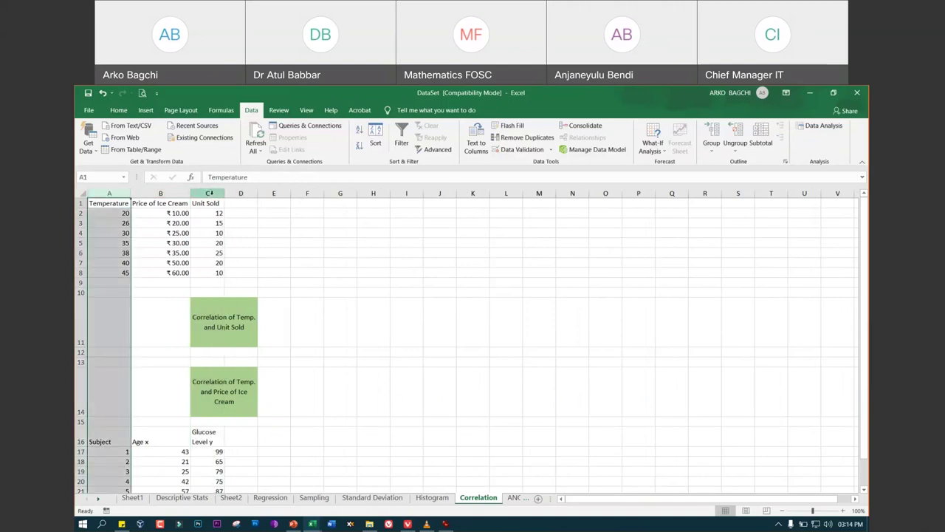
left_click(274, 307)
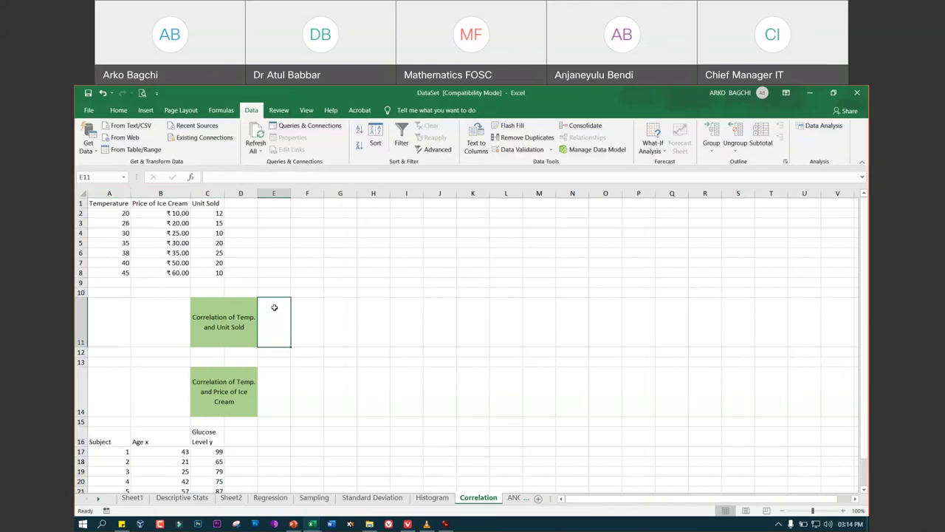
left_click(225, 395)
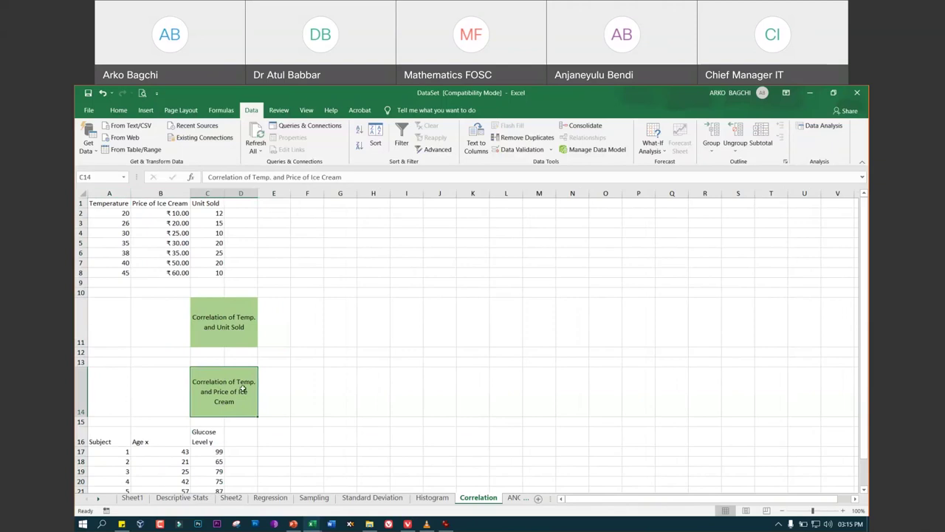
left_click(274, 323)
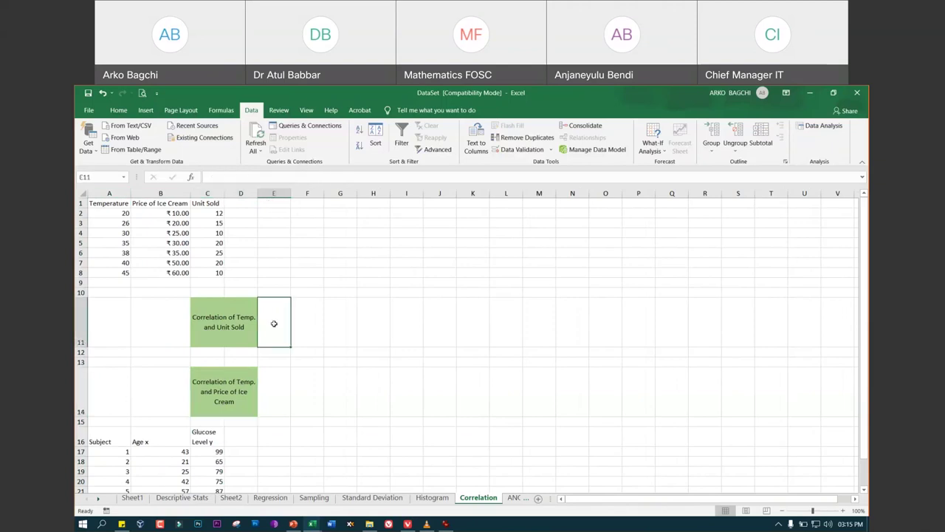
Open the Correlation tool from the Data Analysis list
left_click(816, 127)
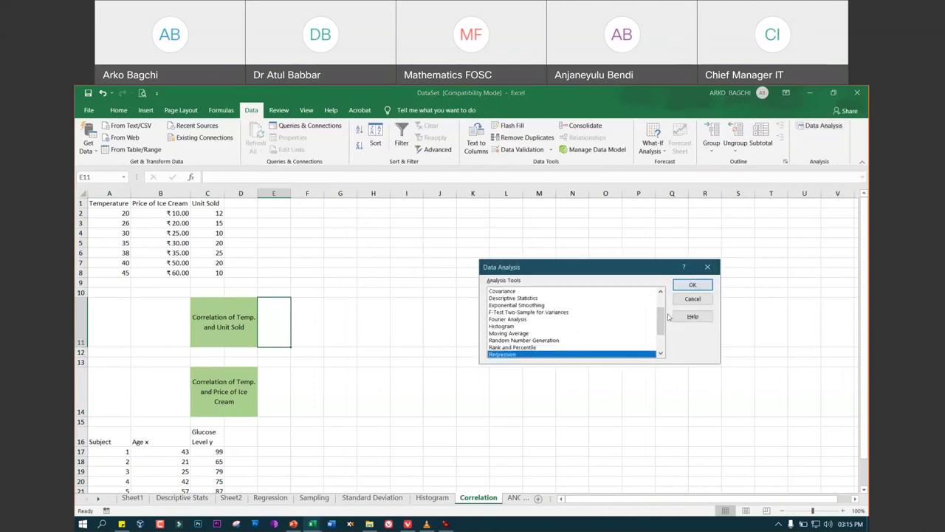
scroll(669, 316, "up", 1)
scroll(663, 312, "up", 1)
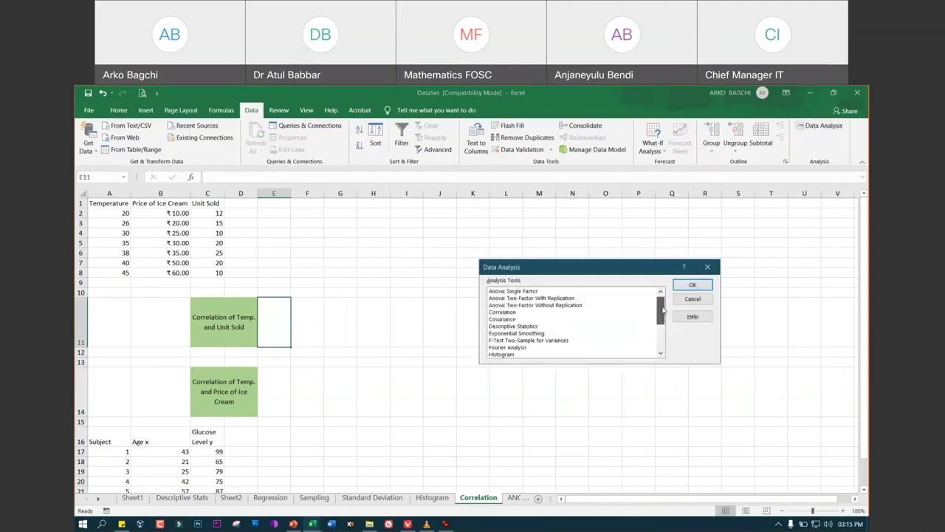
left_click(512, 313)
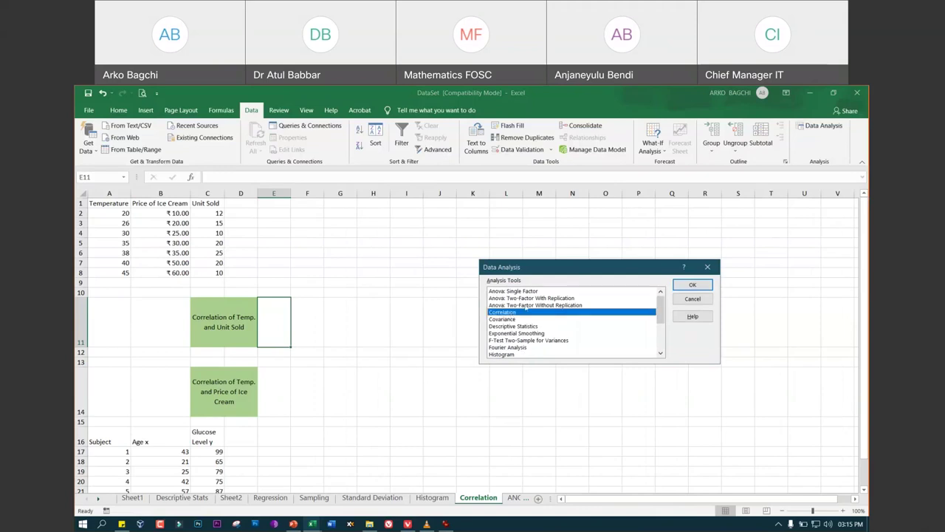
left_click(692, 286)
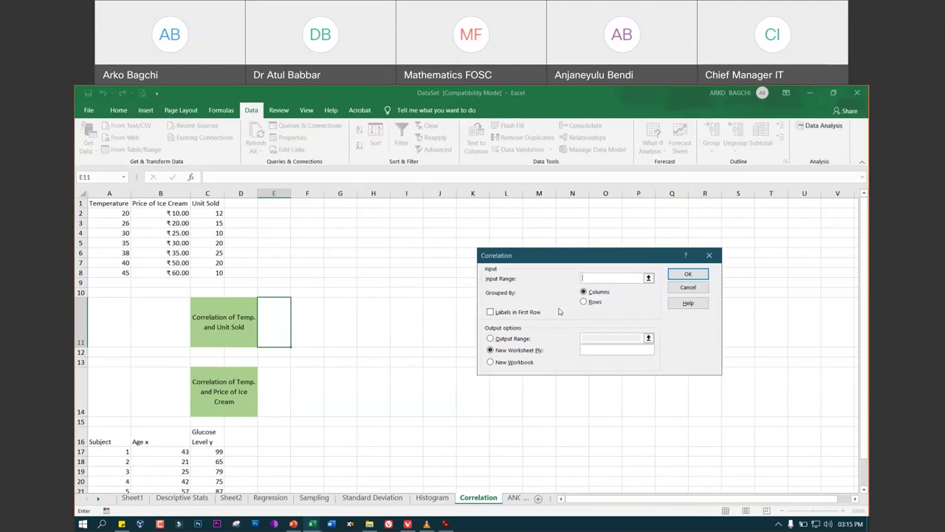
Tick Labels in first row and set the correlation output range to E11
left_click(490, 314)
left_click(490, 339)
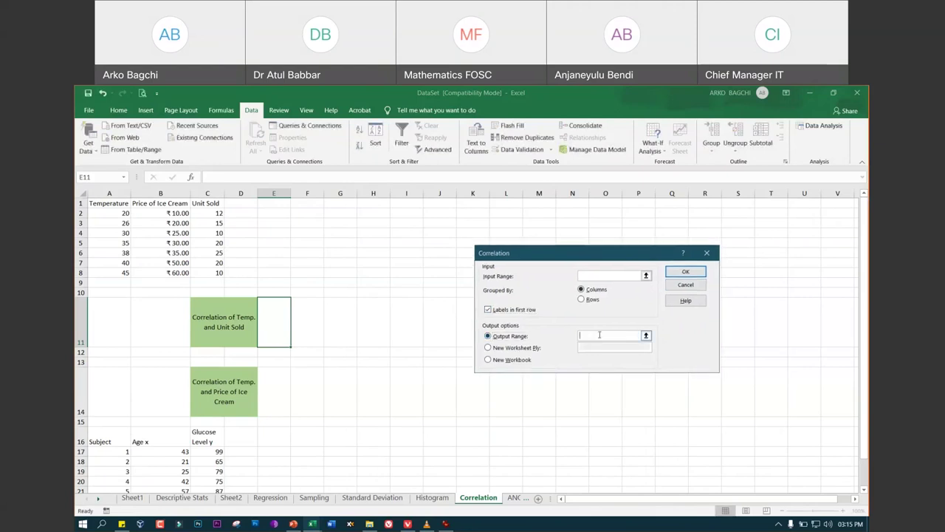
left_click(592, 336)
left_click(273, 313)
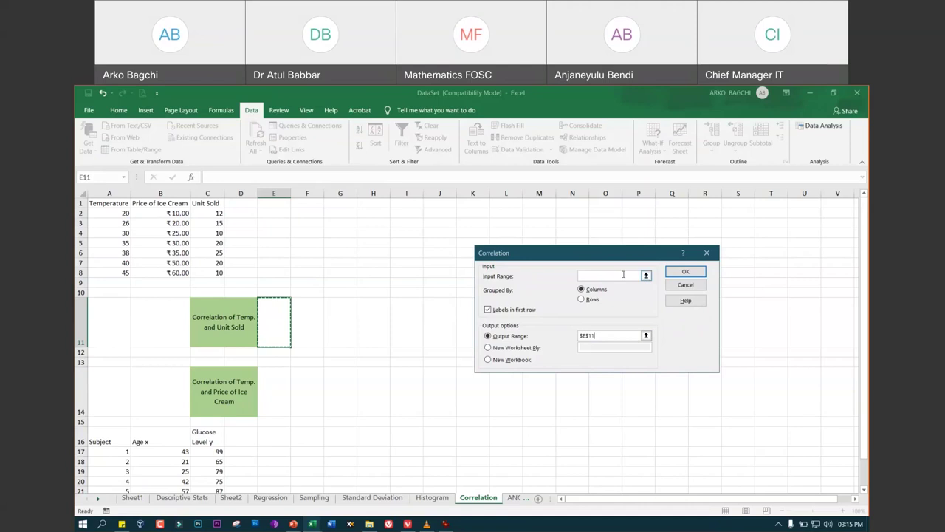
left_click(624, 274)
Set the correlation input range to A2:C8 and run it
left_click_drag(113, 213, 152, 265)
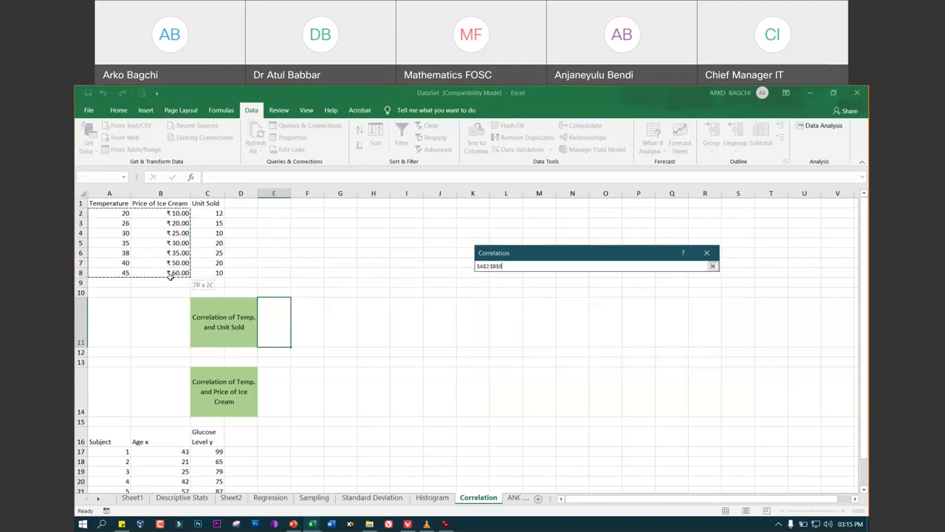
left_click_drag(152, 264, 214, 274)
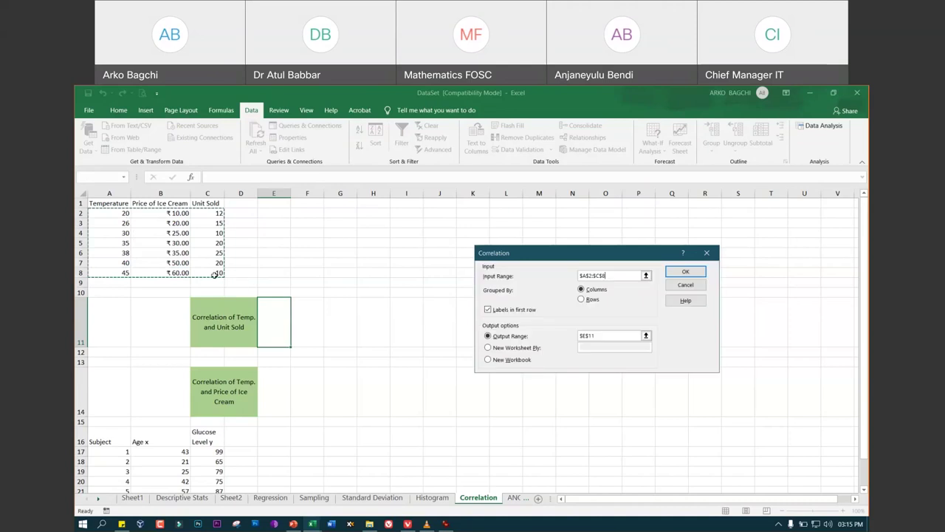
left_click(686, 273)
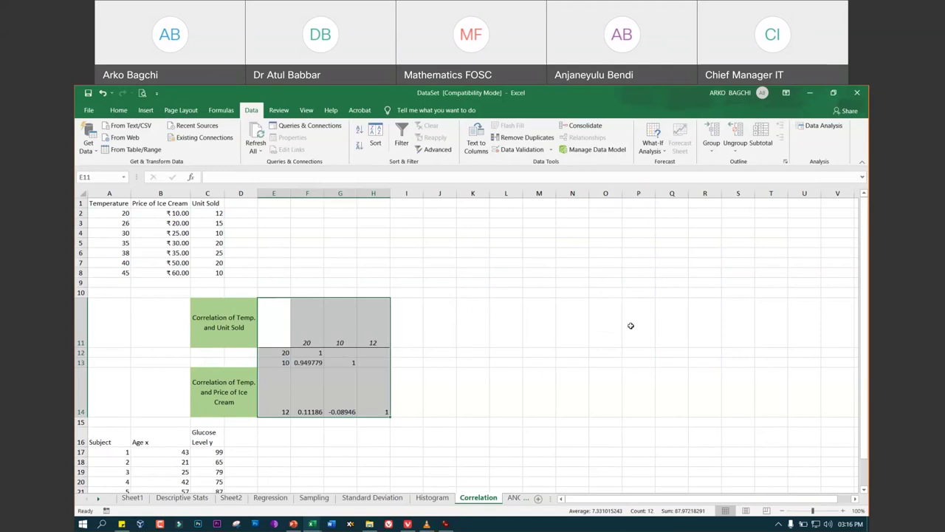
Undo and clear the previous correlation output at E11, reselecting cell E11
key("ctrl+z")
left_click(506, 325)
mouse_move(273, 317)
left_mouse_down()
mouse_move(330, 375)
mouse_move(398, 406)
left_mouse_up()
key("Delete")
left_click(443, 338)
left_click(278, 316)
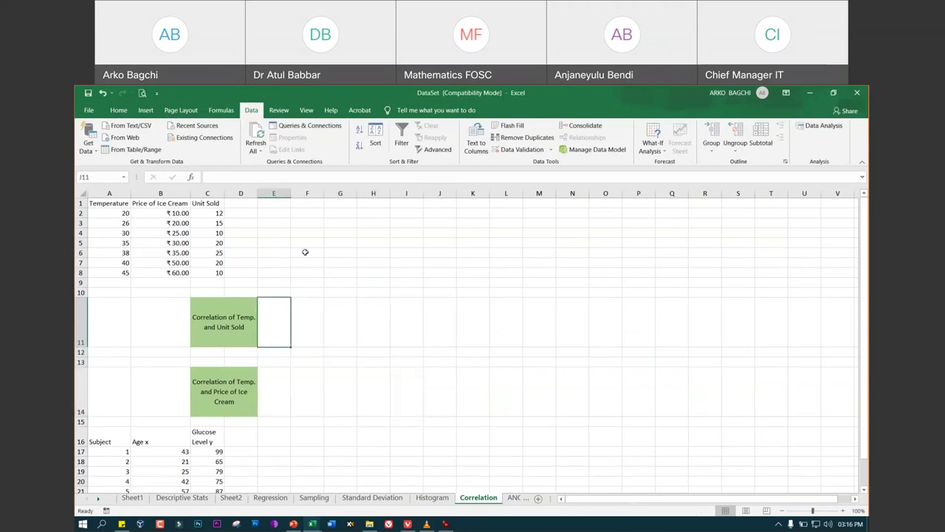
Reopen the Correlation settings, keeping the data grouped by columns
left_click(819, 129)
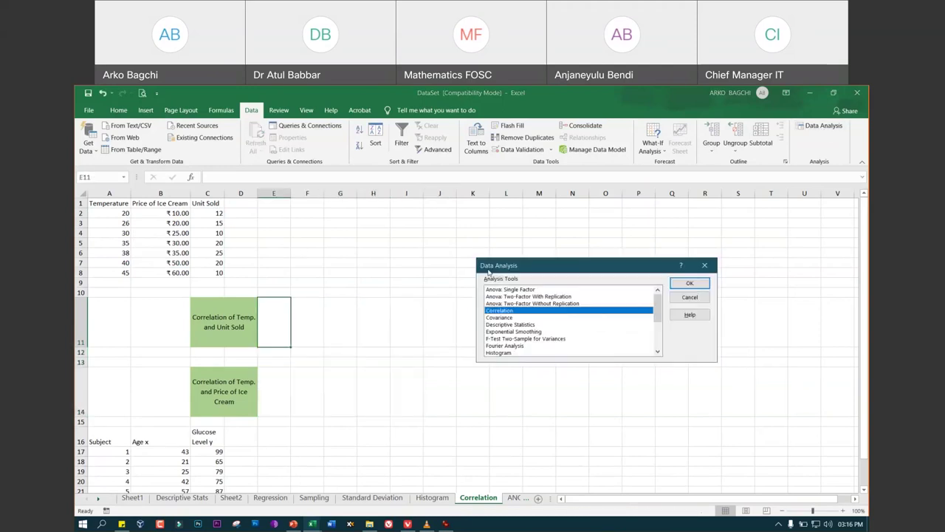
left_click(689, 284)
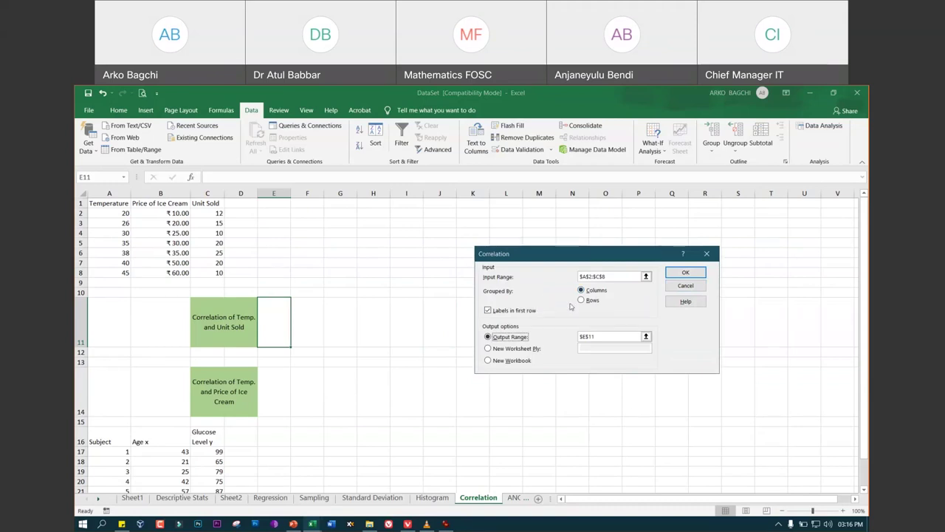
left_click(582, 300)
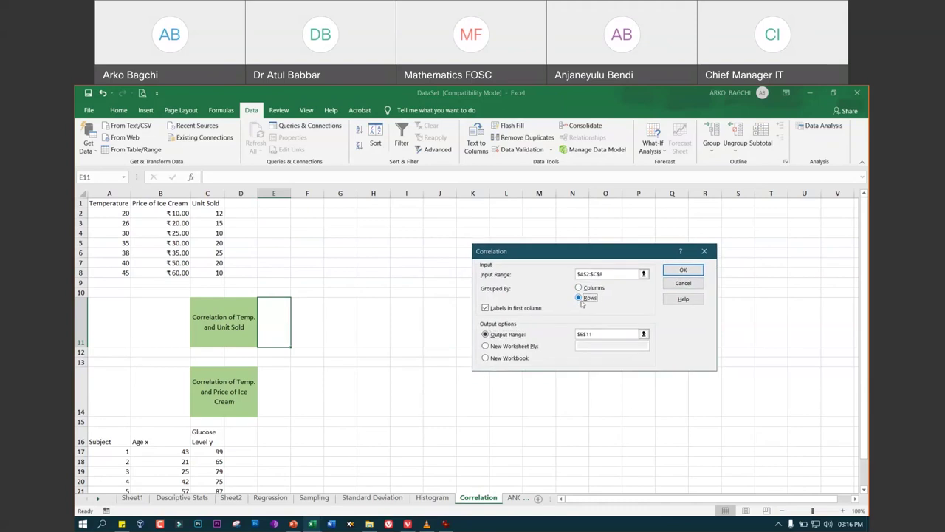
left_click(579, 288)
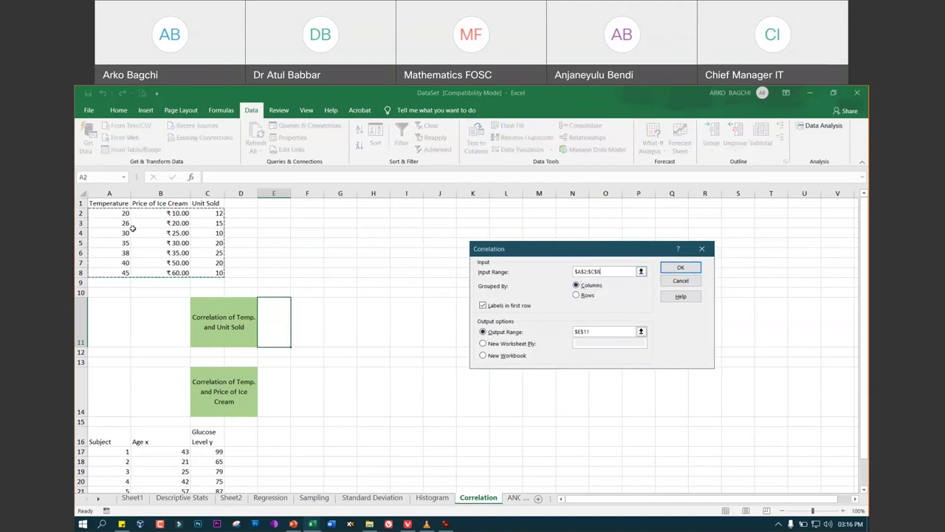
Replace the input range with the Temperature values A2:A8 and rerun the correlation
left_click(519, 266)
key("BackSpace")
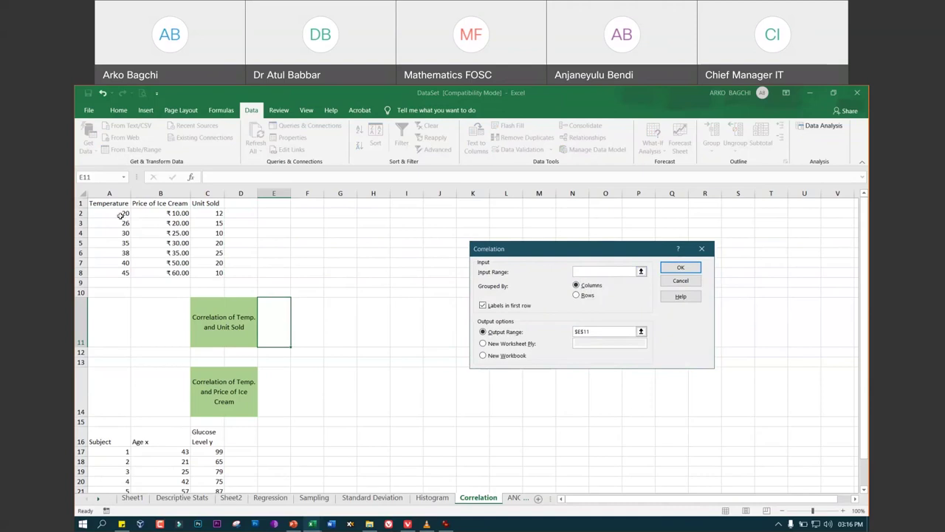
left_click(123, 213)
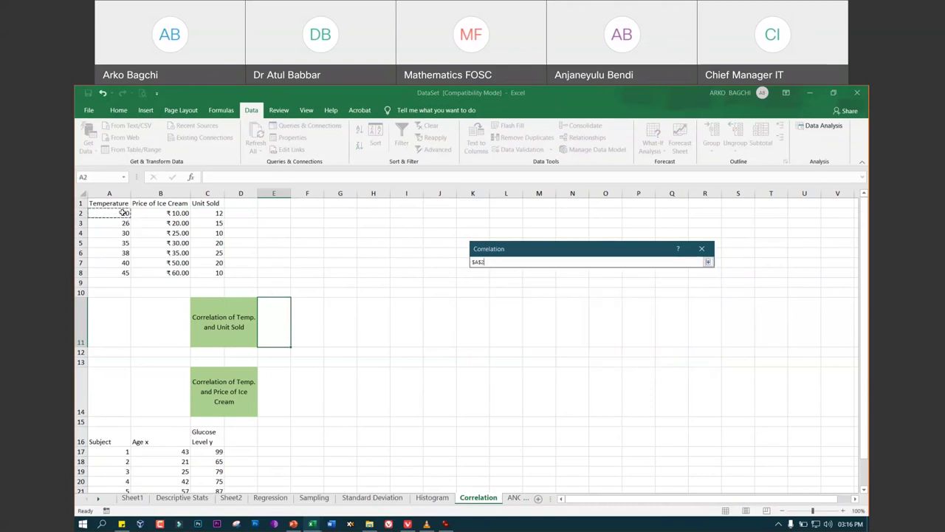
left_click_drag(123, 213, 124, 272)
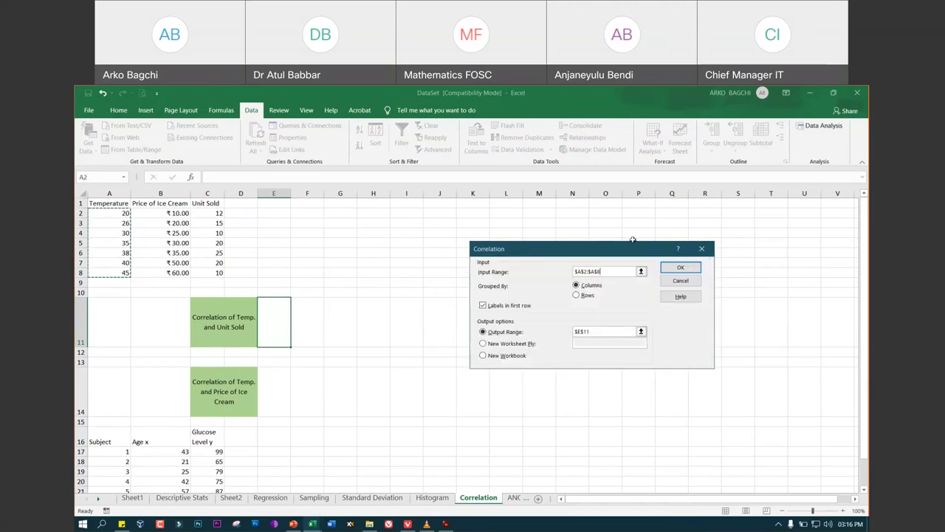
left_click(675, 266)
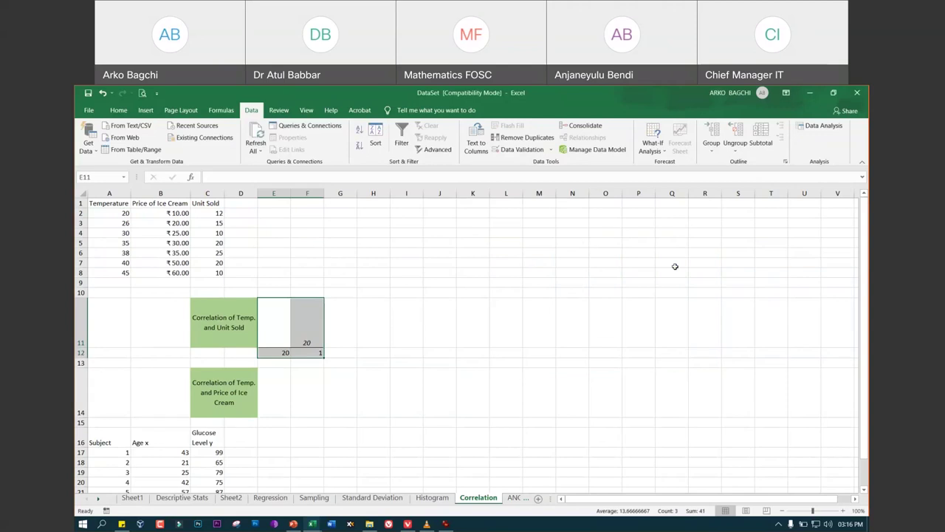
Select a few ice-cream data cells and reopen Data Analysis with Correlation highlighted
scroll(462, 363, "down", 2)
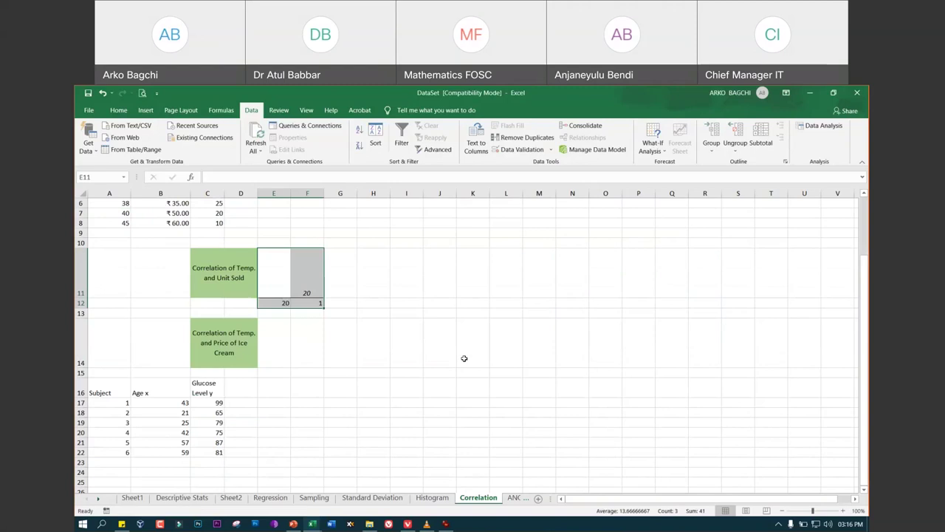
scroll(459, 348, "up", 2)
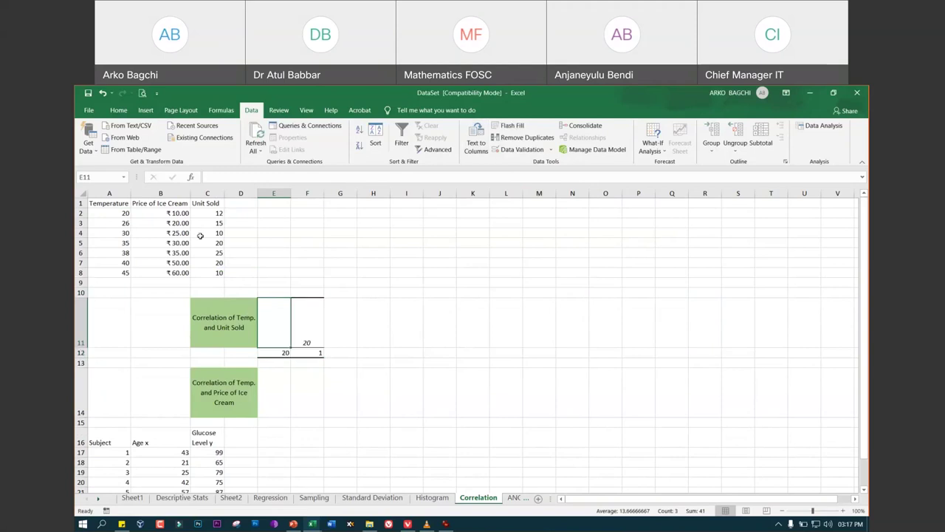
mouse_move(181, 214)
left_mouse_down()
mouse_move(177, 243)
mouse_move(218, 253)
mouse_move(219, 242)
left_mouse_up()
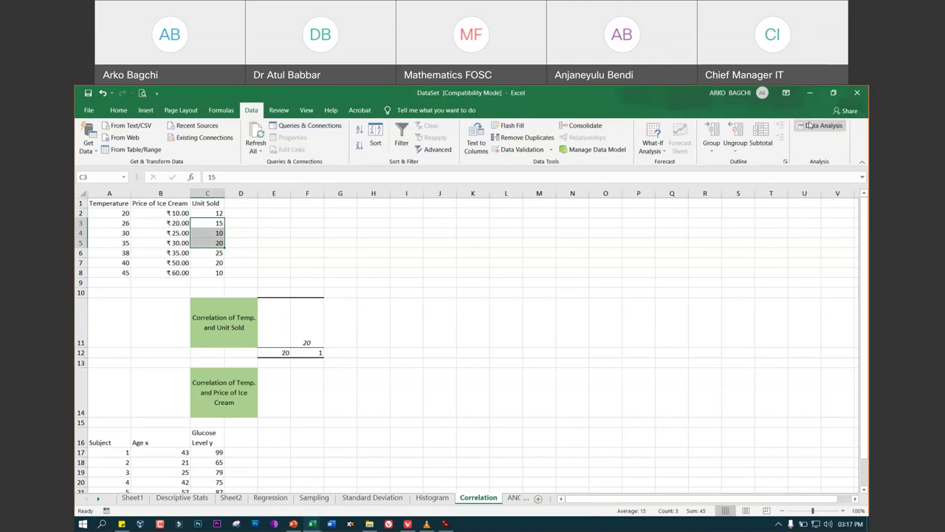
left_click(810, 125)
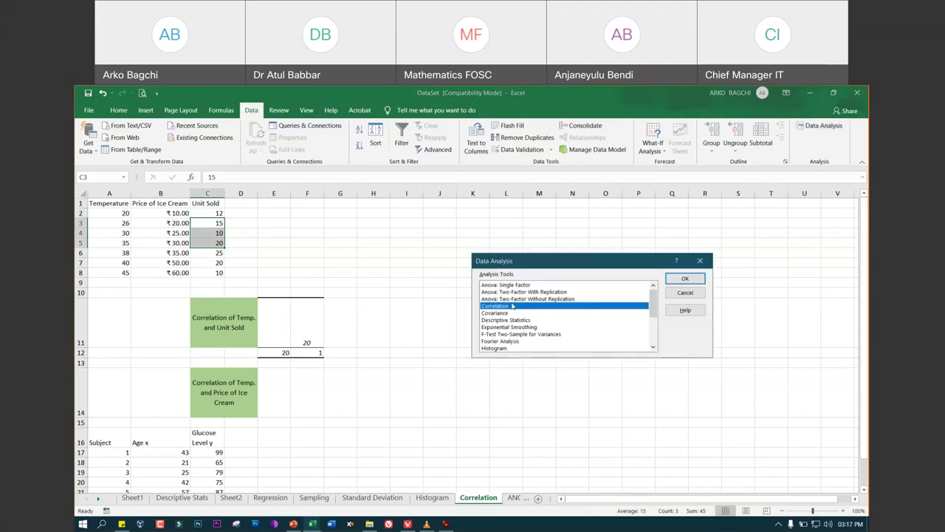
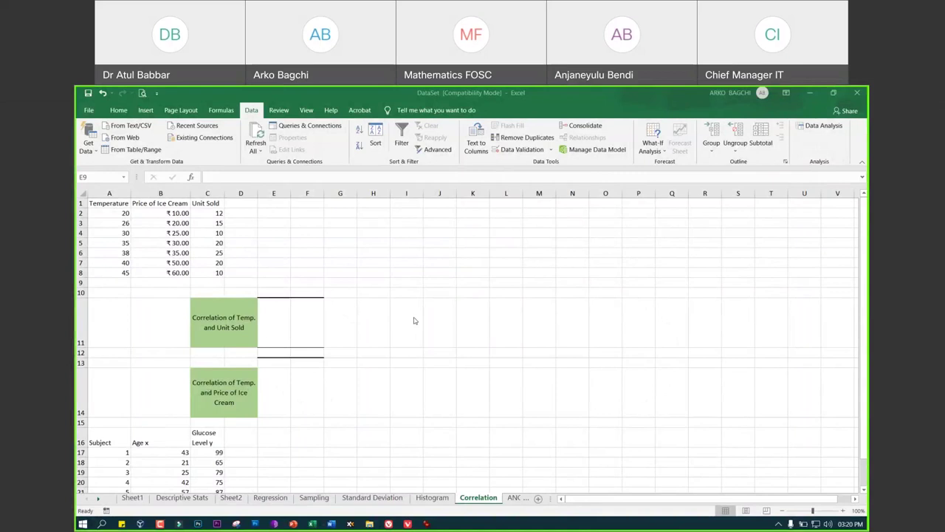
Review the Correlation of Temp. and Unit Sold label and the Temperature and Unit Sold columns
left_click(361, 333)
left_click(300, 327)
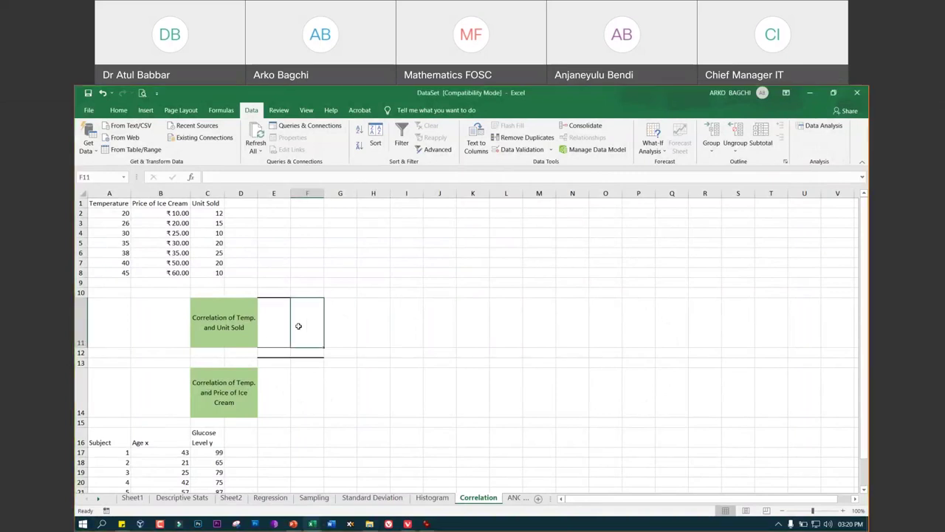
left_click(270, 316)
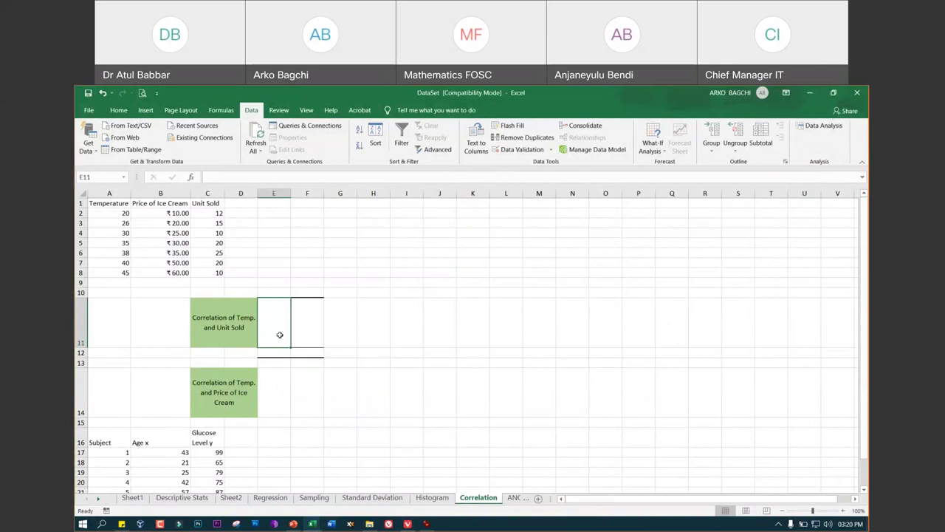
left_click(206, 314)
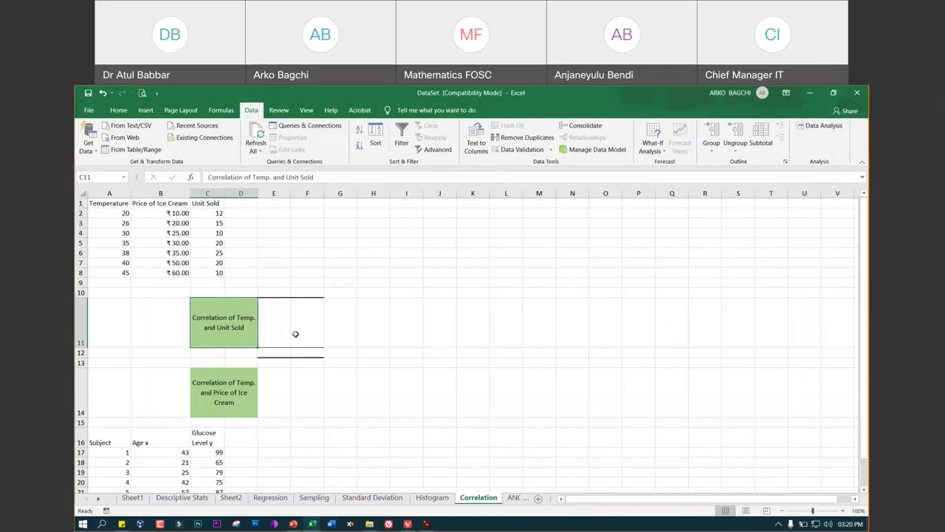
left_click(108, 201)
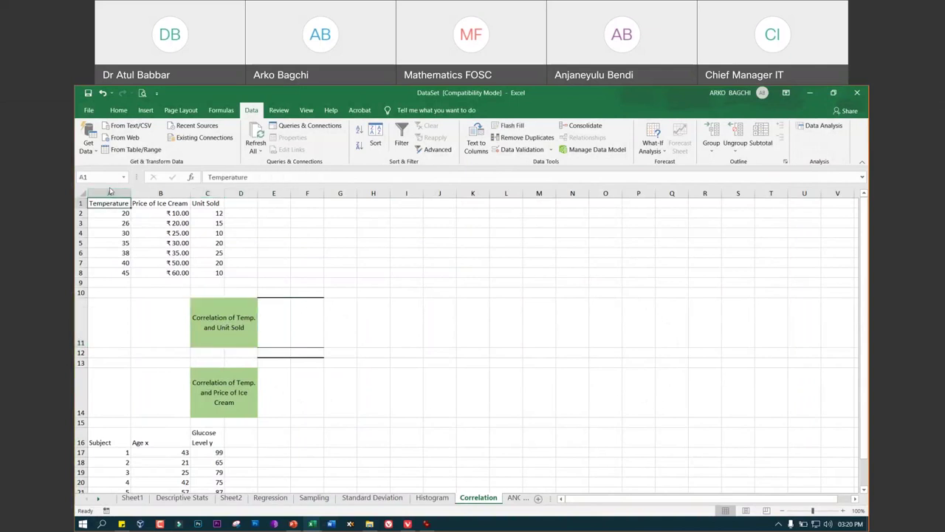
left_click(110, 193)
left_click(214, 193)
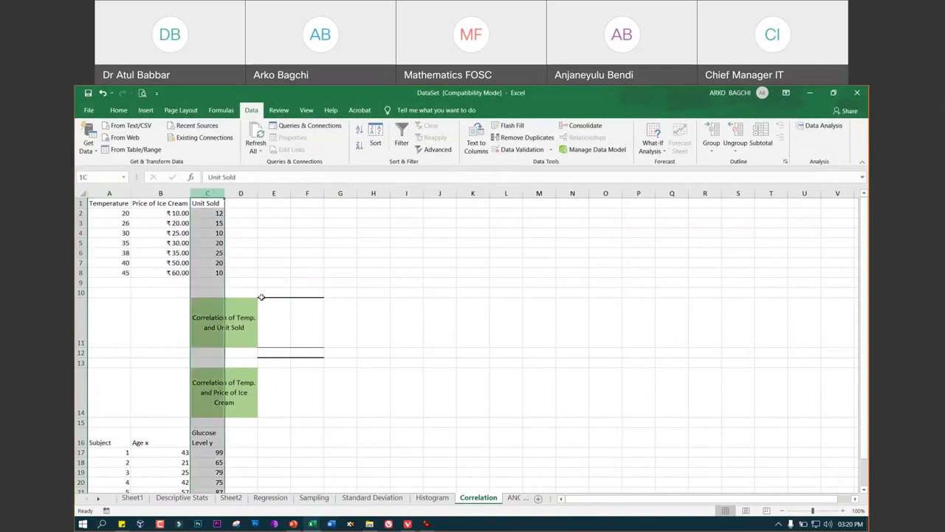
With E11 selected, bring up the Insert Function dialog for the correlation result
left_click(281, 323)
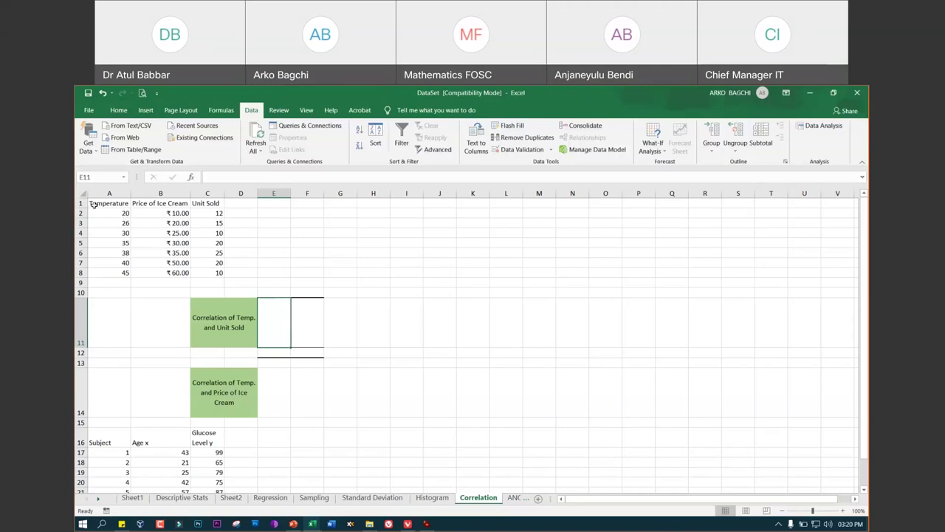
left_click(82, 203)
left_click_drag(110, 213, 116, 252)
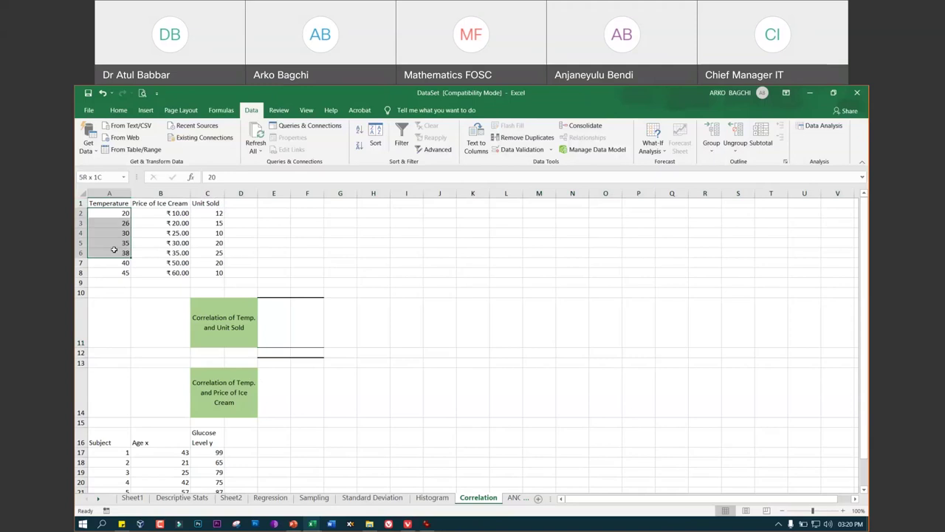
left_click(279, 317)
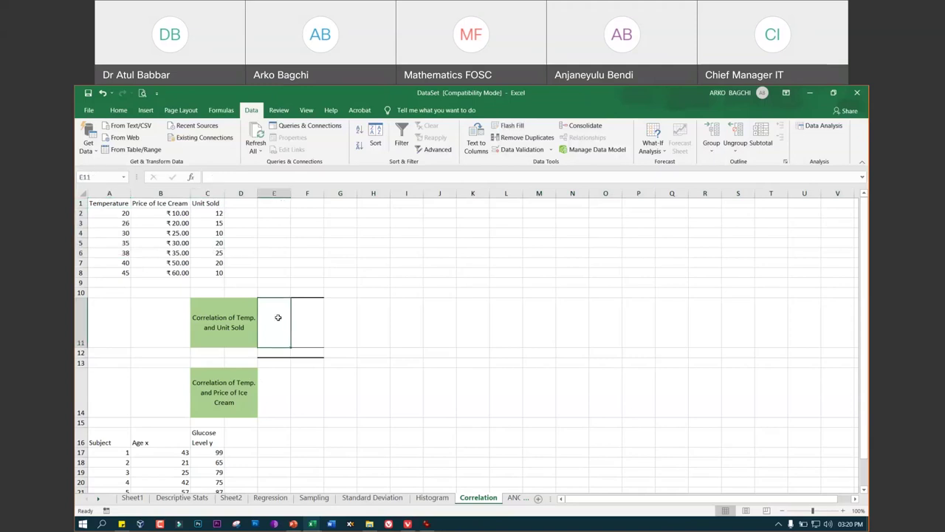
left_click(191, 178)
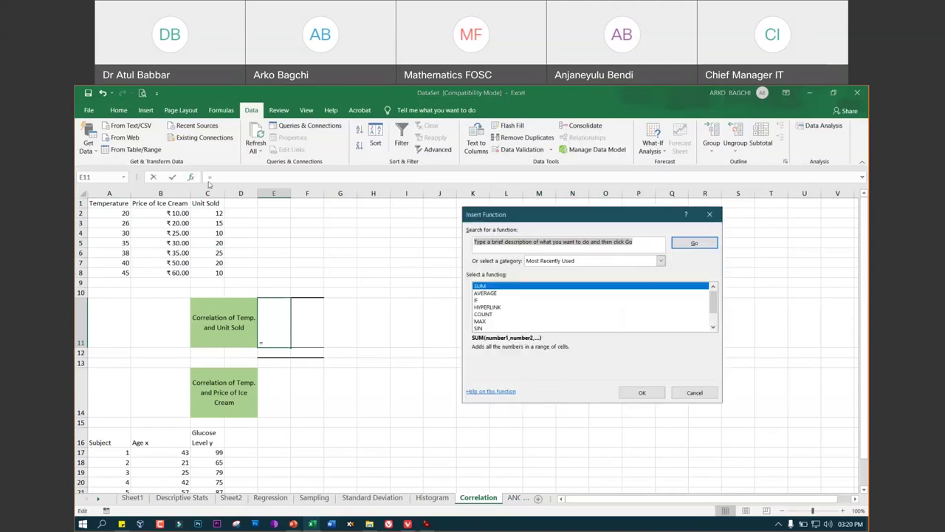
Cancel the Insert Function dialog without picking any function
left_click(684, 394)
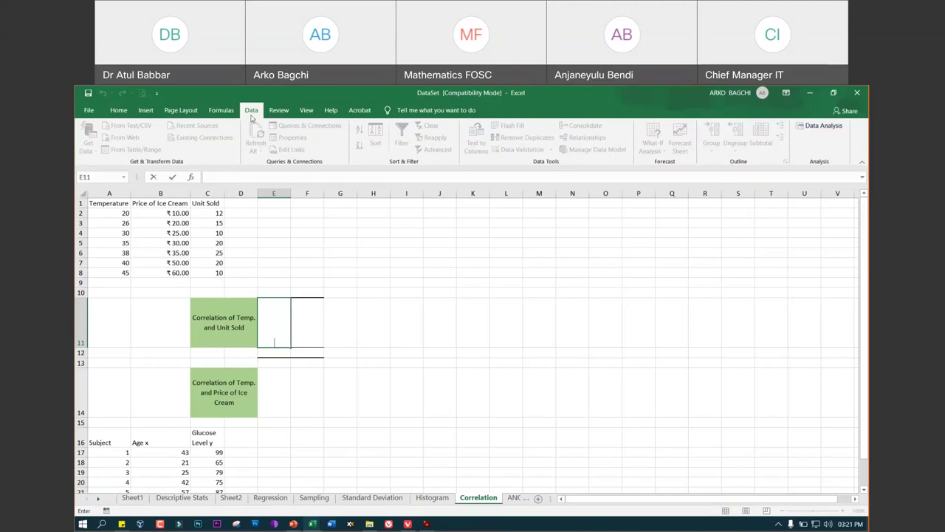
Scan the Home, Insert, Page Layout, Formulas and Data ribbon tabs for analysis tools
left_click(119, 110)
left_click(146, 111)
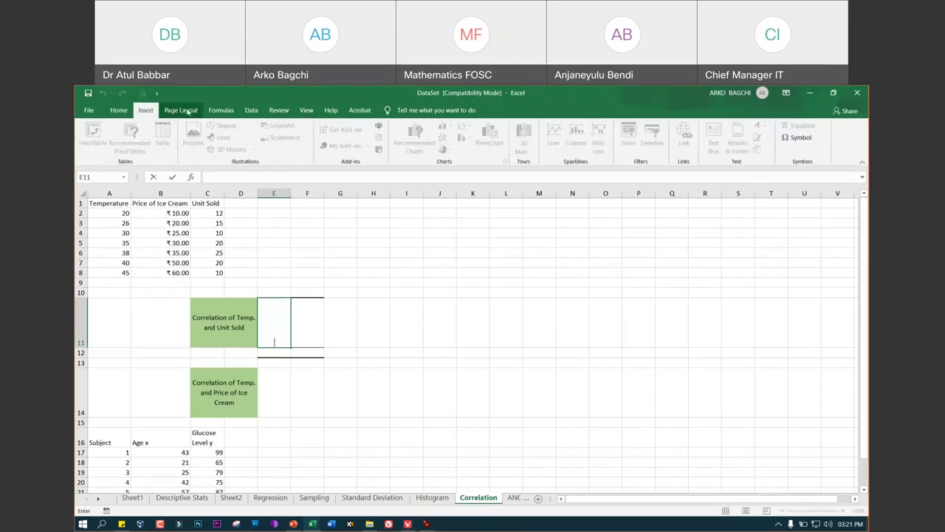
left_click(181, 111)
left_click(225, 111)
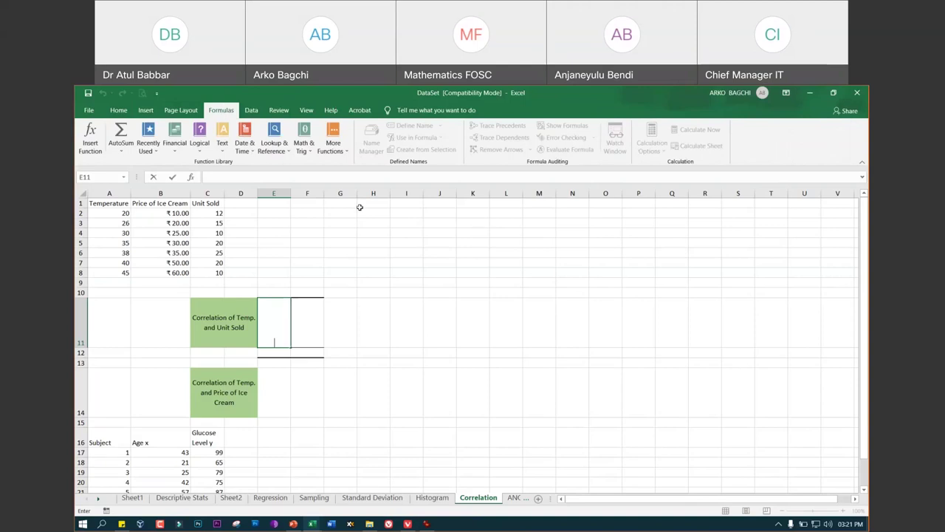
left_click(251, 110)
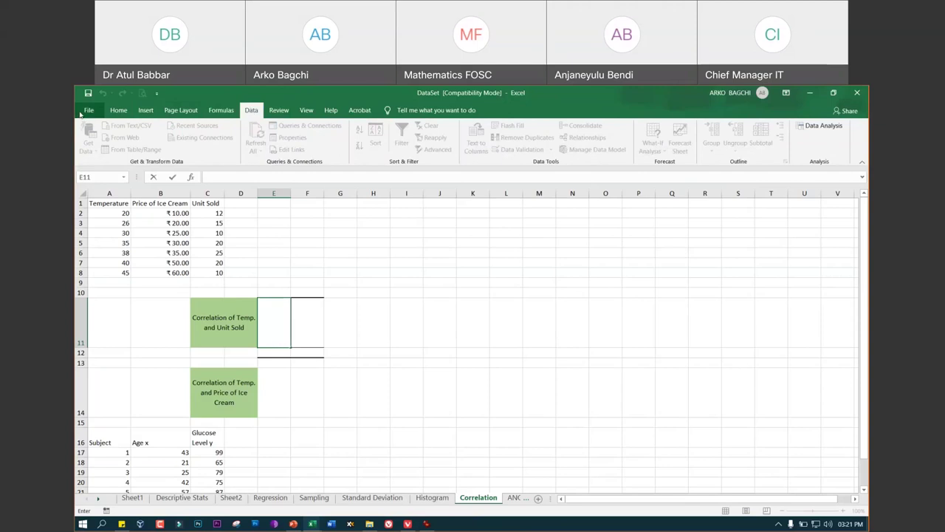
Unload the Analysis ToolPak add-in through Excel Options
key("alt+f")
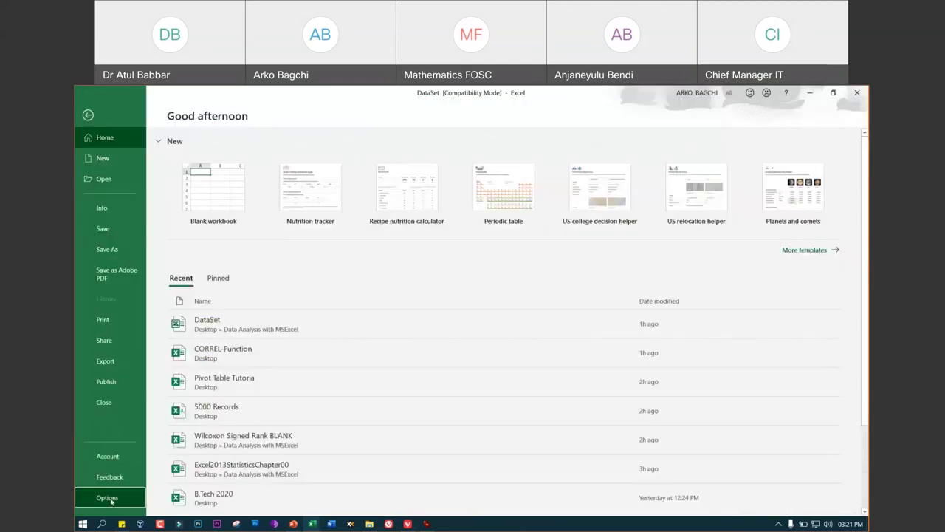
left_click(110, 498)
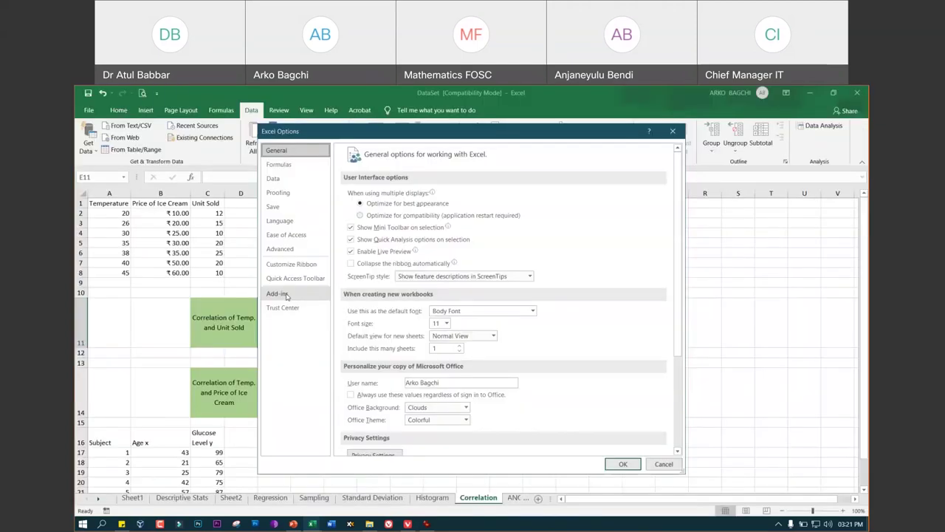
left_click(287, 295)
left_click(478, 446)
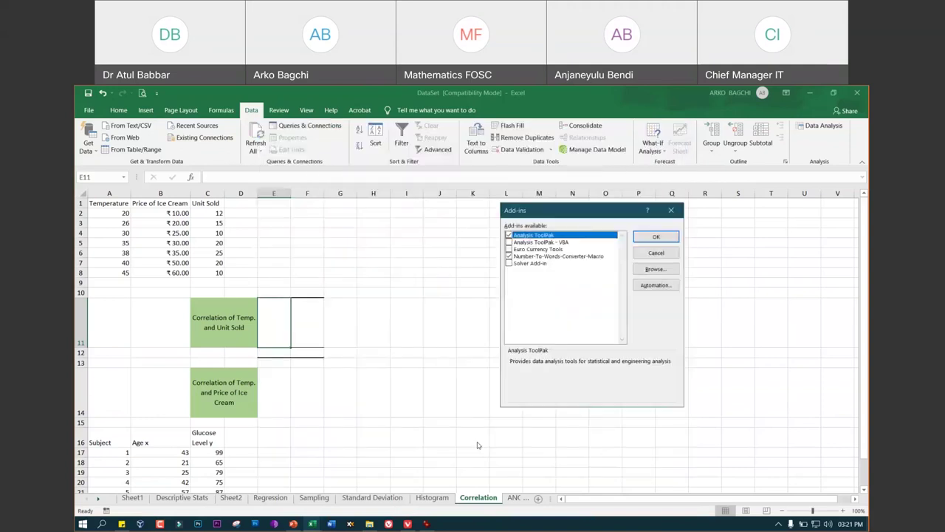
left_click(508, 235)
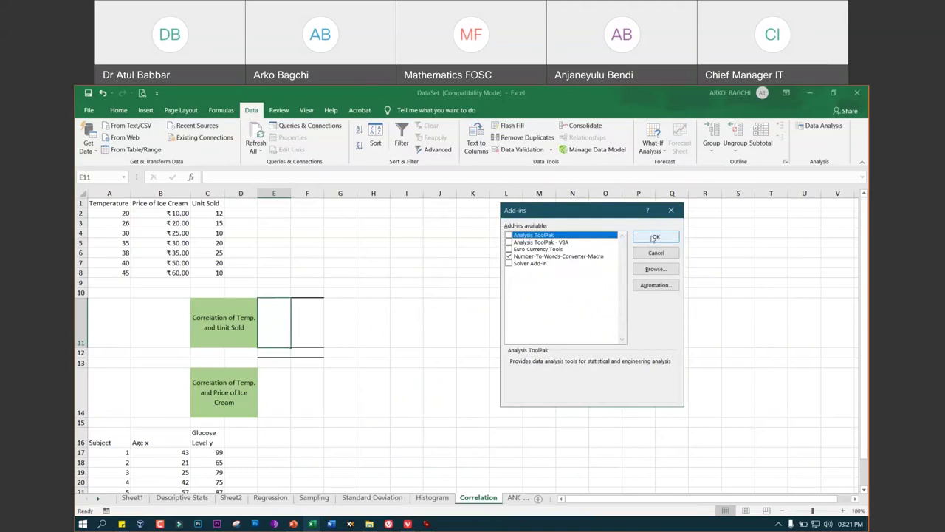
left_click(655, 237)
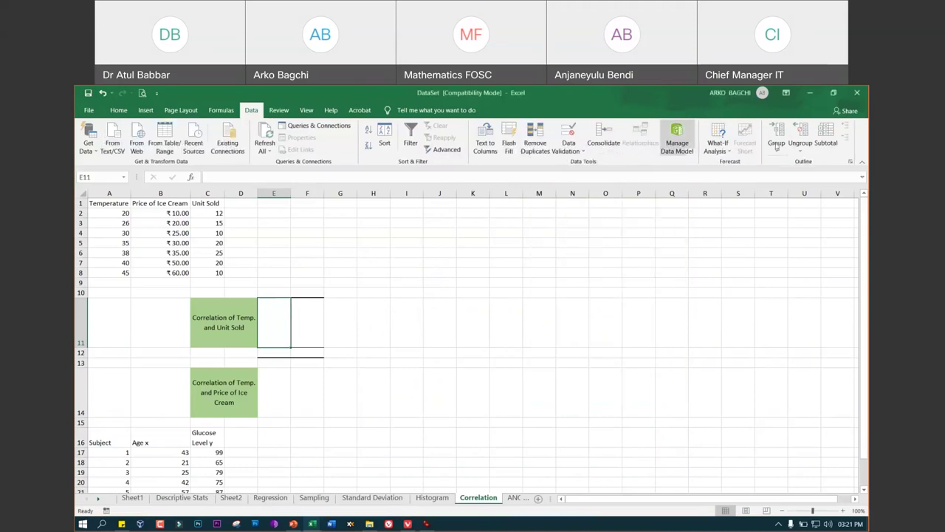
Check the Formulas, Data and Review tabs for a Data Analysis command
left_click(231, 111)
left_click(252, 111)
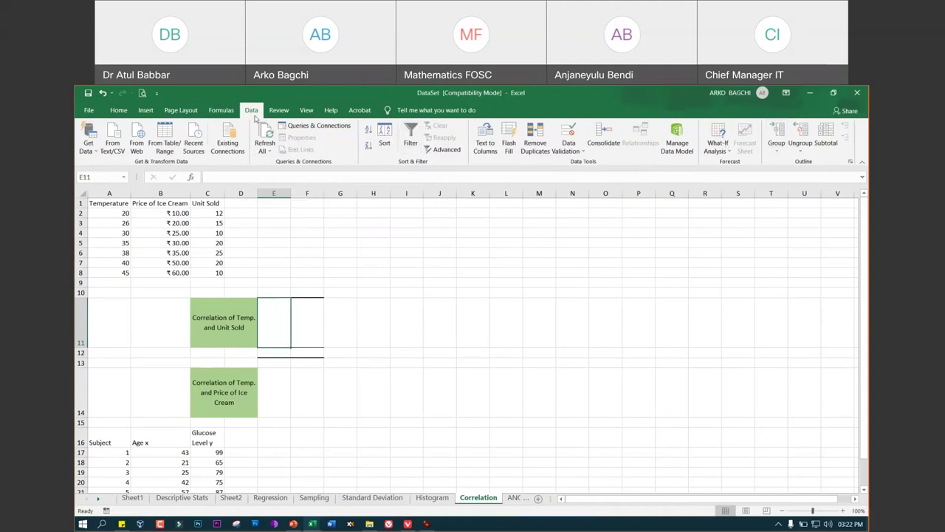
left_click(279, 110)
scroll(281, 110, "up", 2)
scroll(281, 110, "down", 1)
scroll(280, 110, "down", 1)
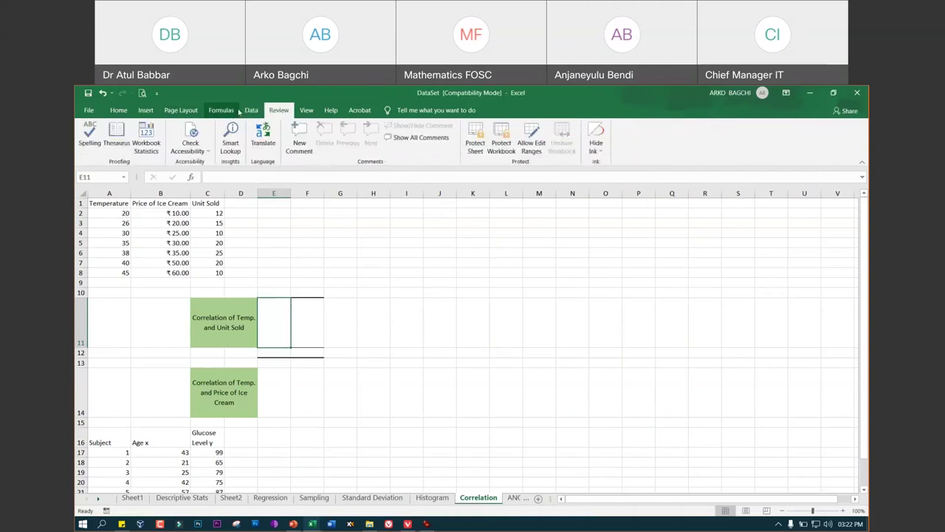
left_click(251, 110)
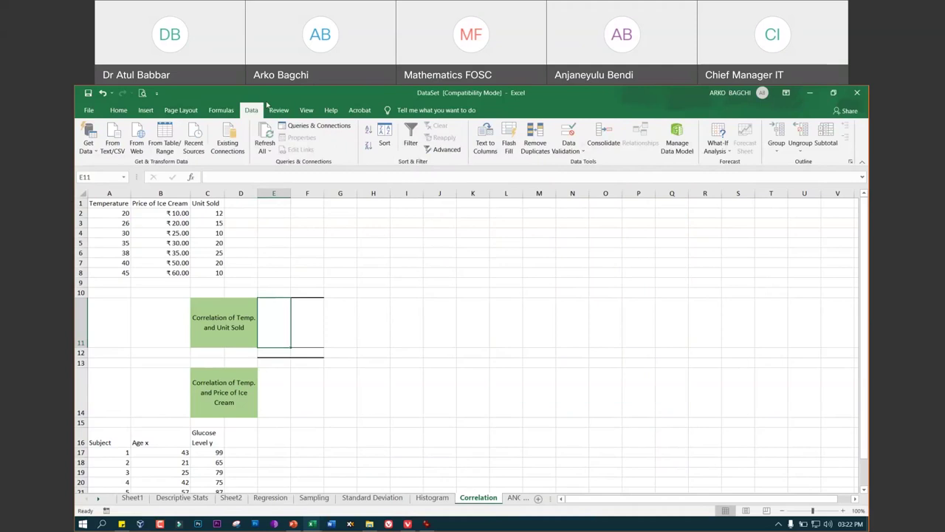
Re-enable the Analysis ToolPak in the Excel Add-ins list
left_click(89, 110)
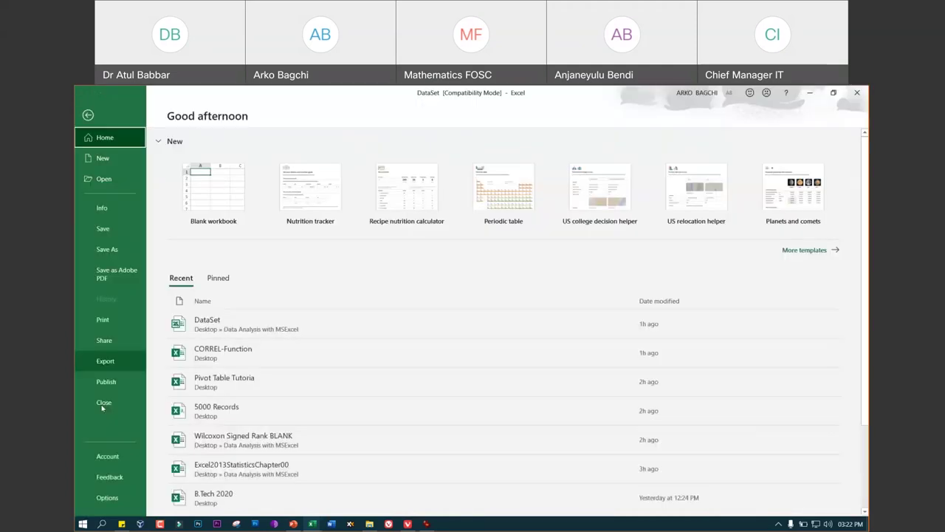
left_click(106, 497)
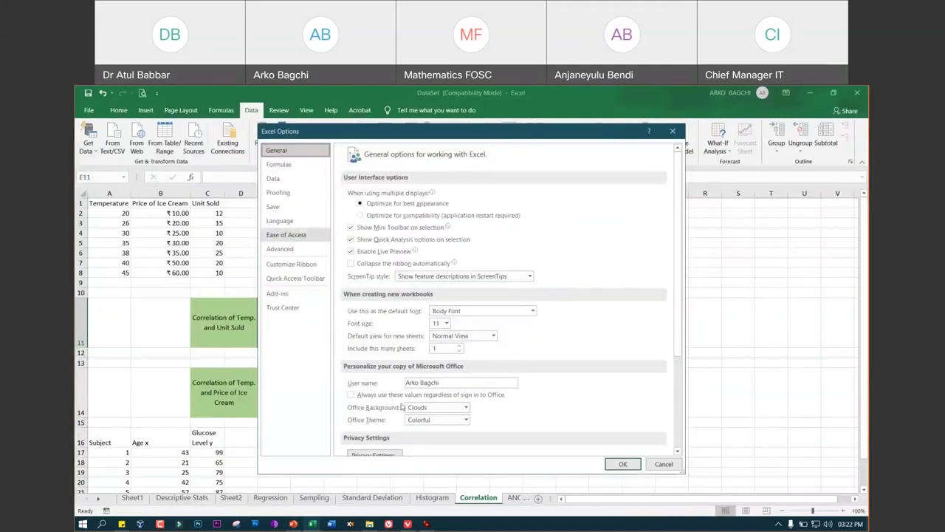
left_click(293, 293)
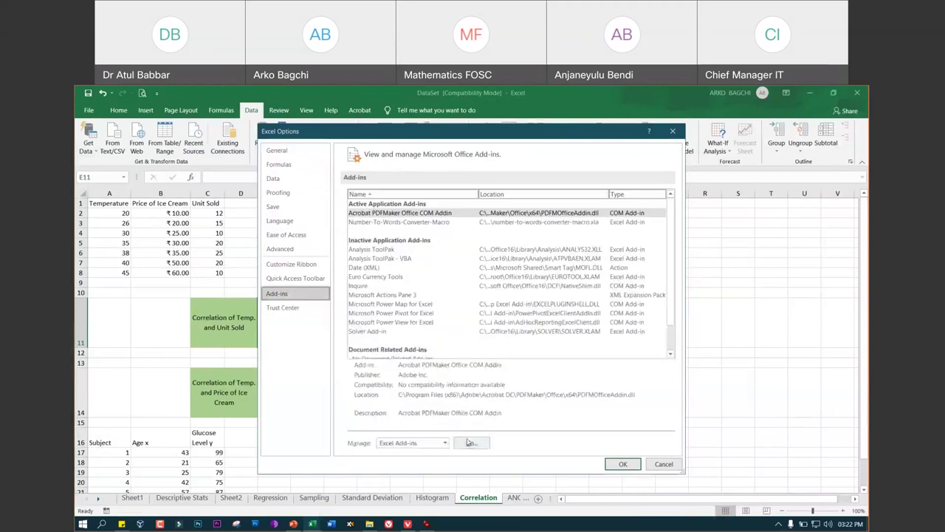
left_click(468, 445)
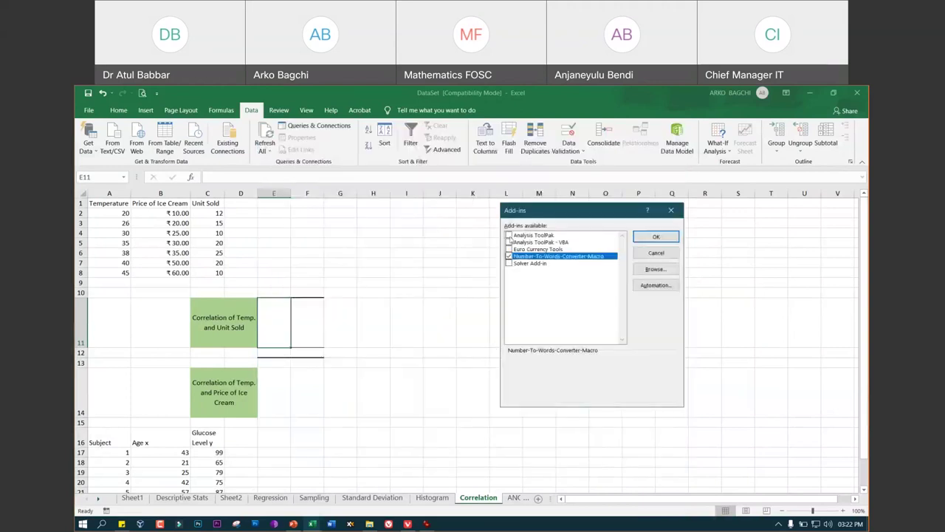
left_click(509, 235)
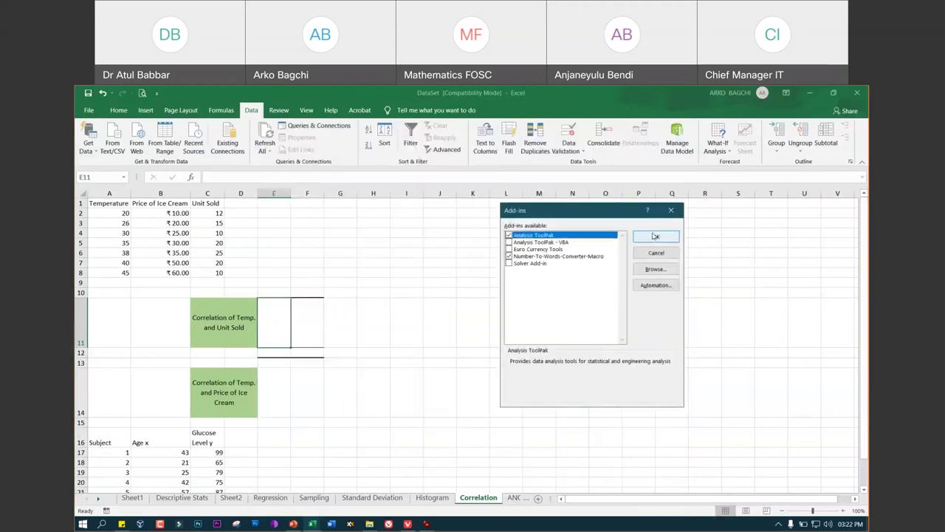
left_click(654, 237)
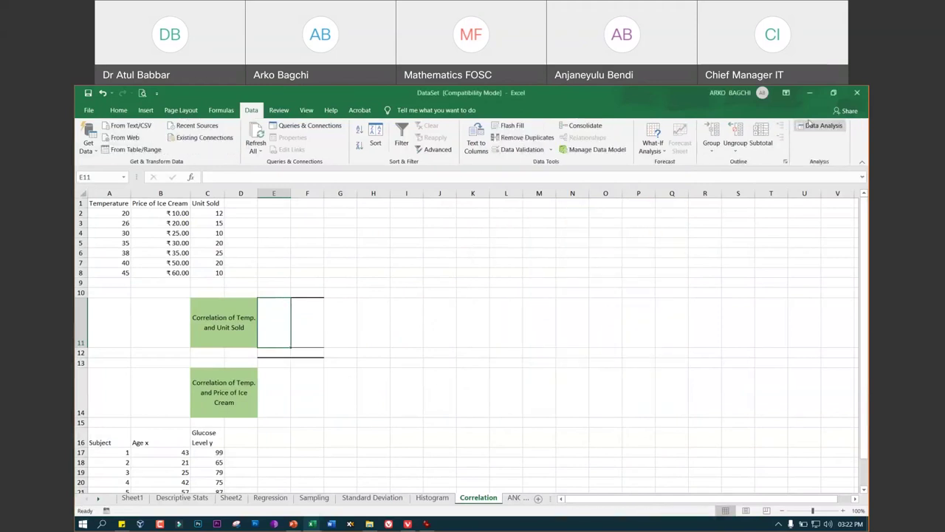
left_click(829, 127)
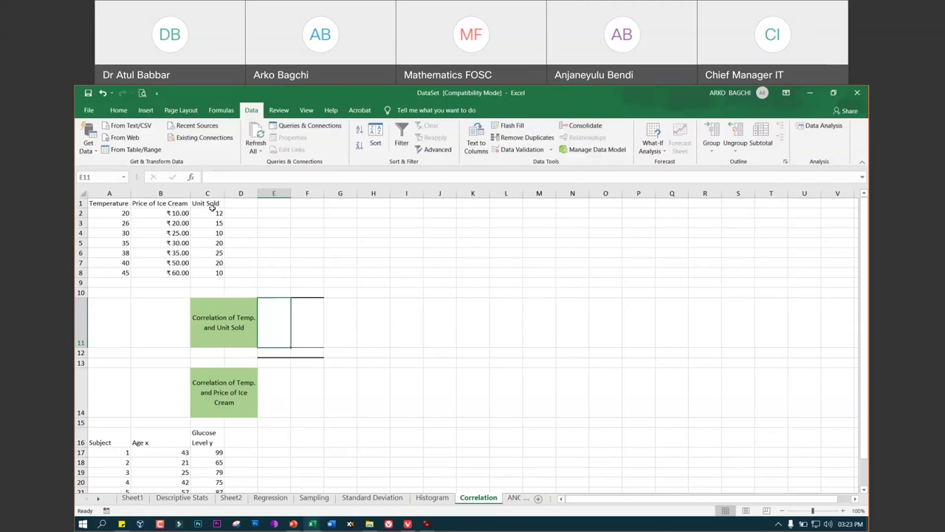
left_click_drag(214, 212, 213, 272)
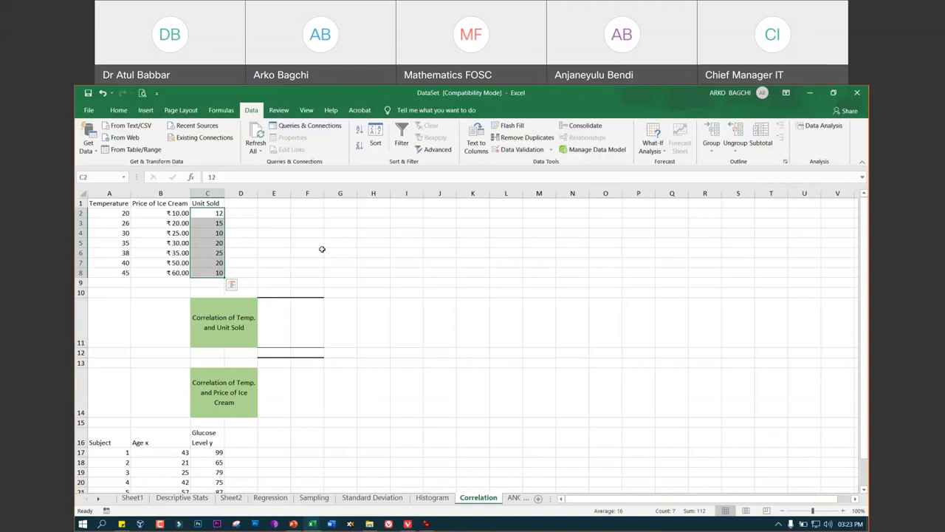
left_click(209, 232)
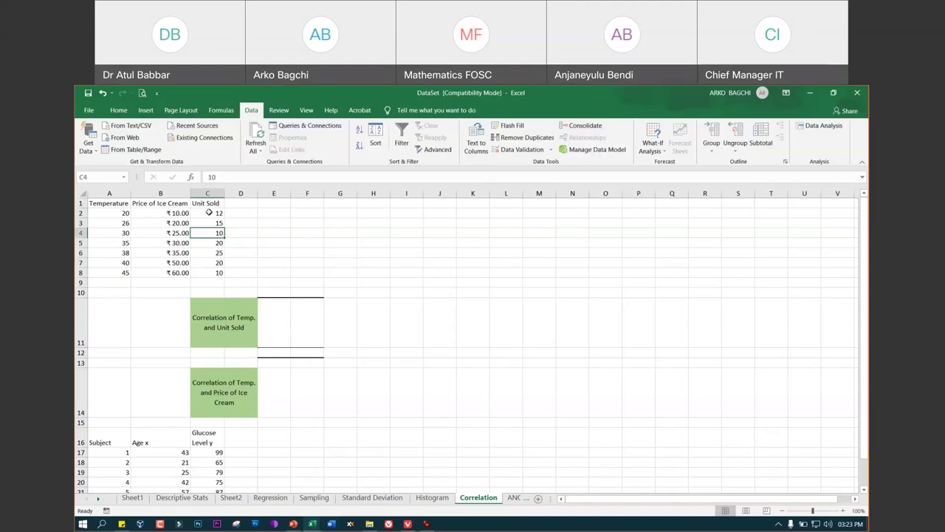
left_click_drag(209, 212, 206, 270)
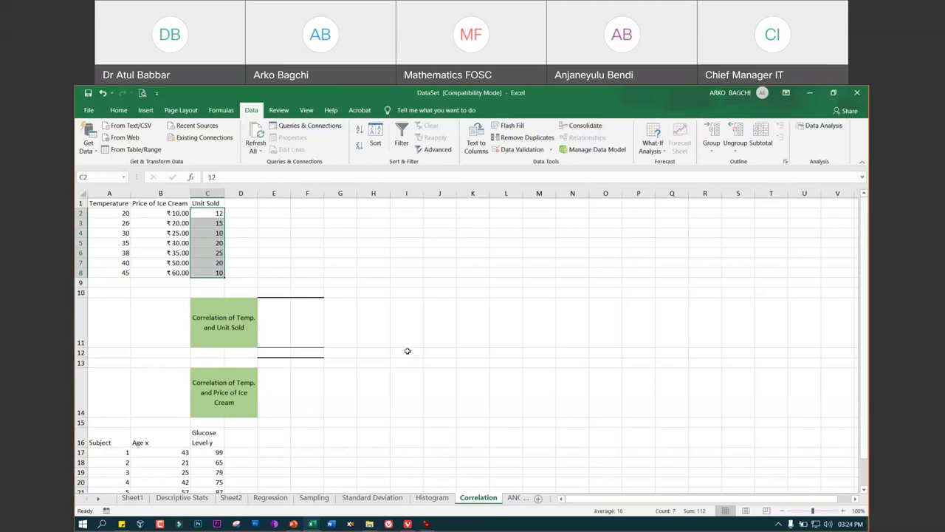
left_click(212, 242)
left_click_drag(212, 213, 212, 273)
left_click(191, 178)
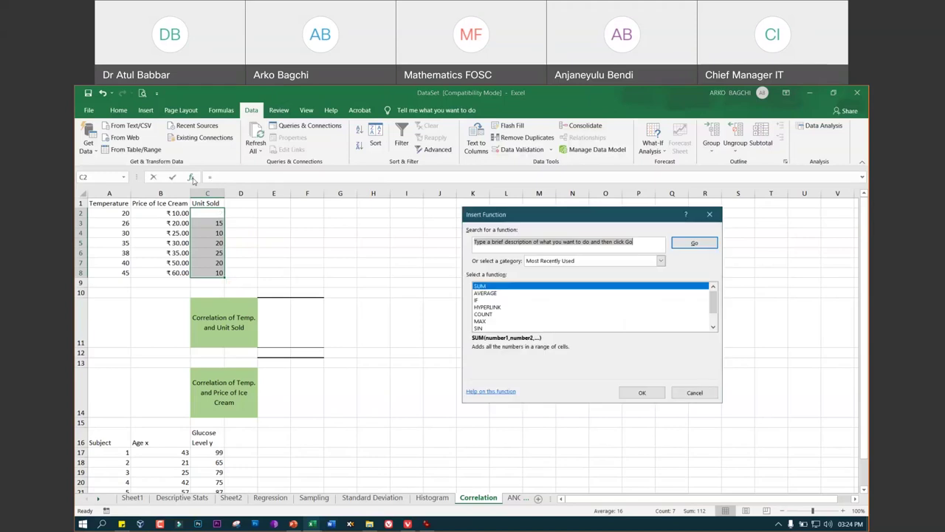
left_click(492, 293)
left_click(483, 286)
left_click(493, 295)
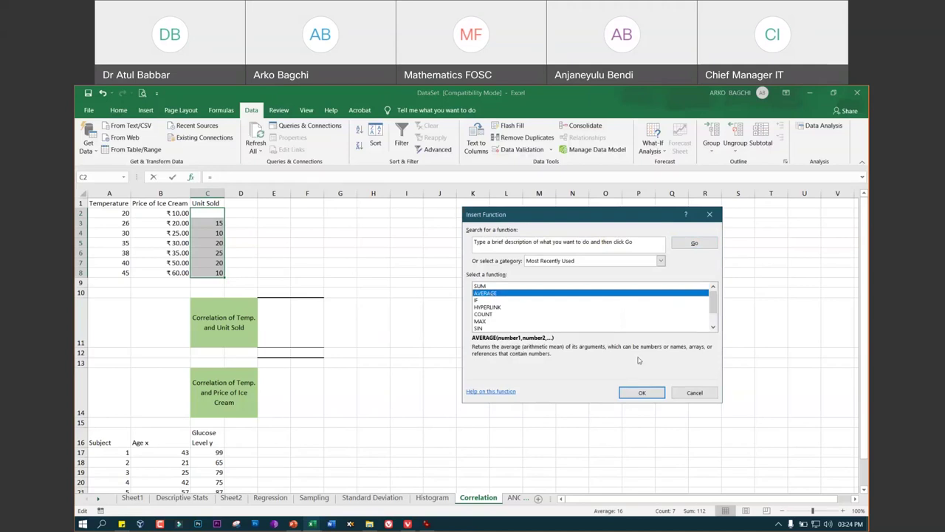
left_click(694, 392)
left_click(222, 315)
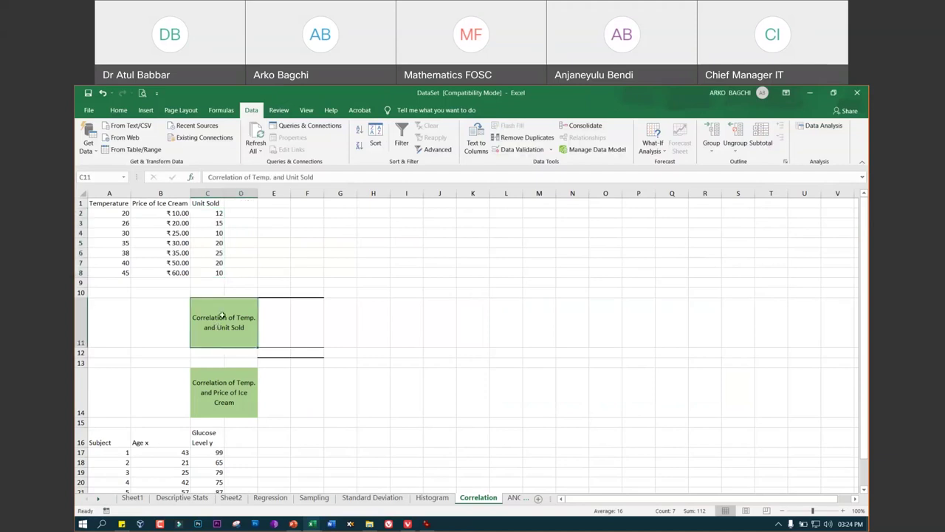
left_click(269, 318)
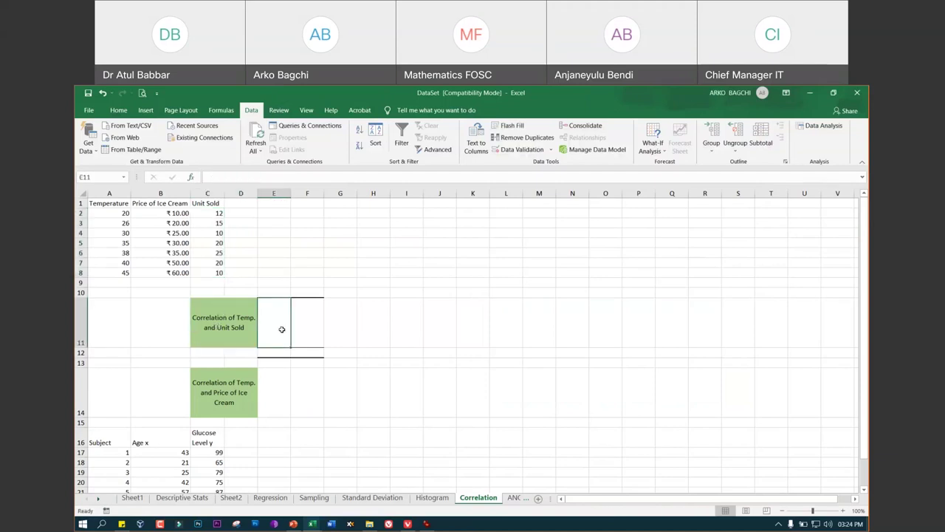
Search the Insert Function list for 'cor' and choose CORREL for cell E11
left_click(191, 178)
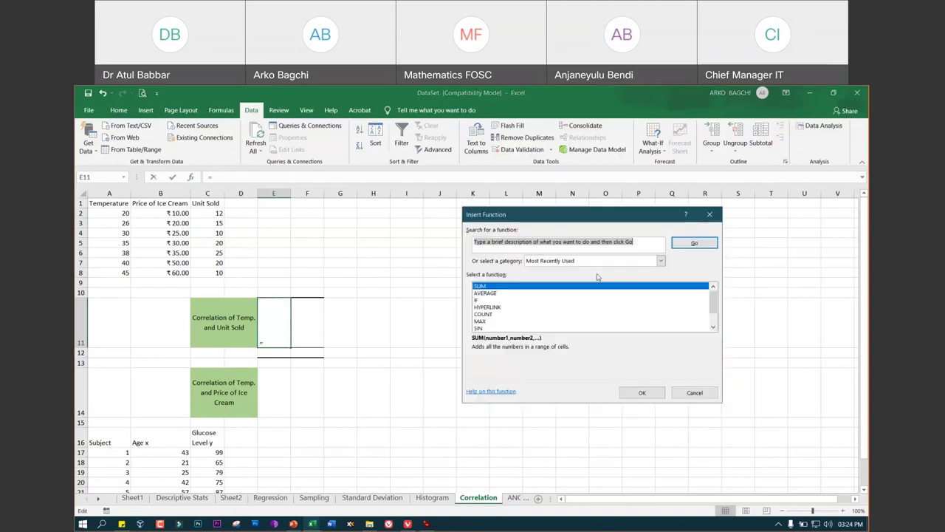
type("co")
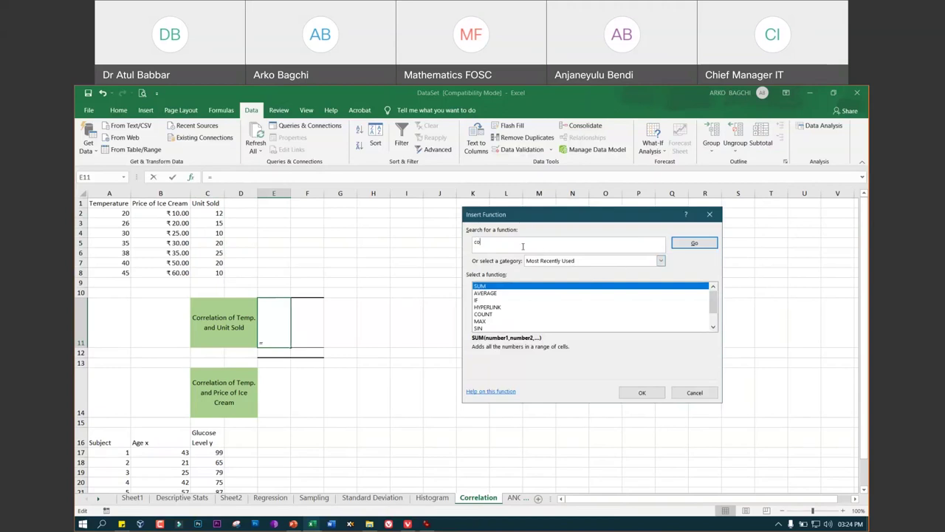
left_click(713, 327)
left_click(713, 327)
left_click(714, 327)
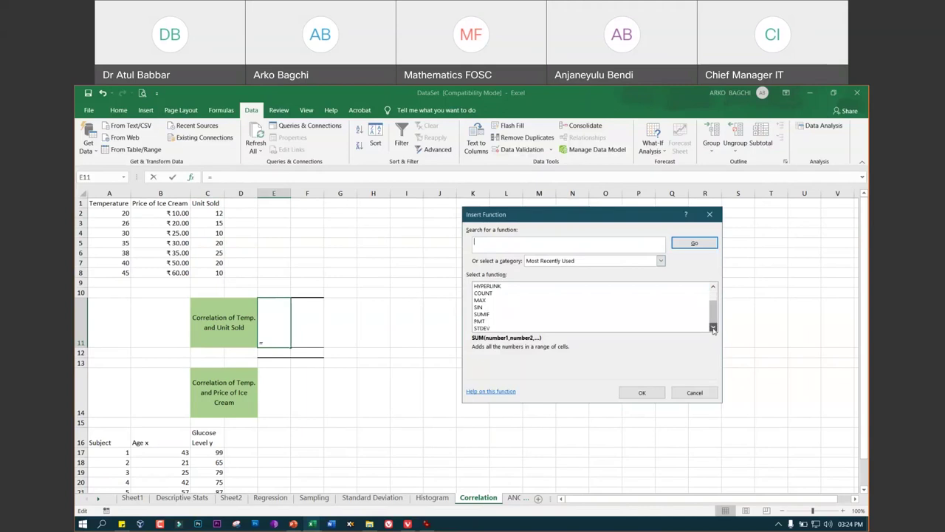
left_click(567, 246)
type("co")
left_click(678, 248)
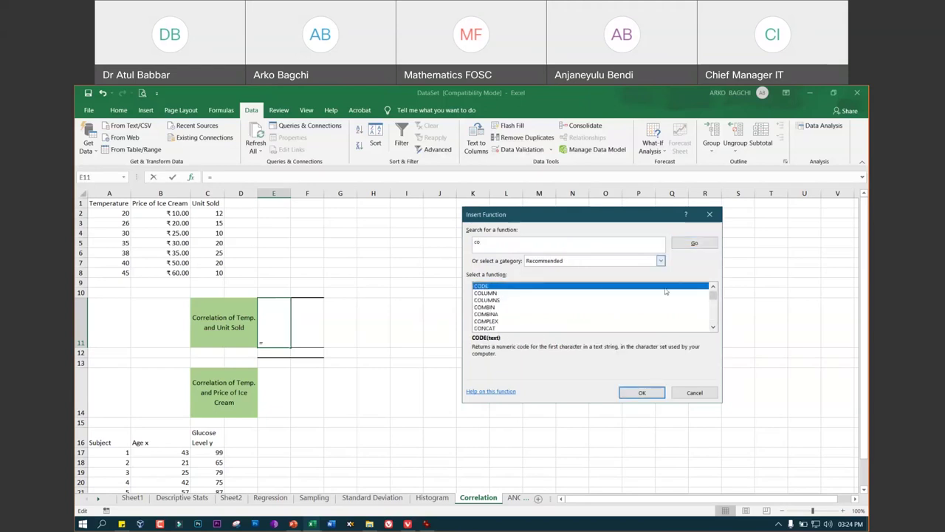
double_click(713, 328)
triple_click(712, 327)
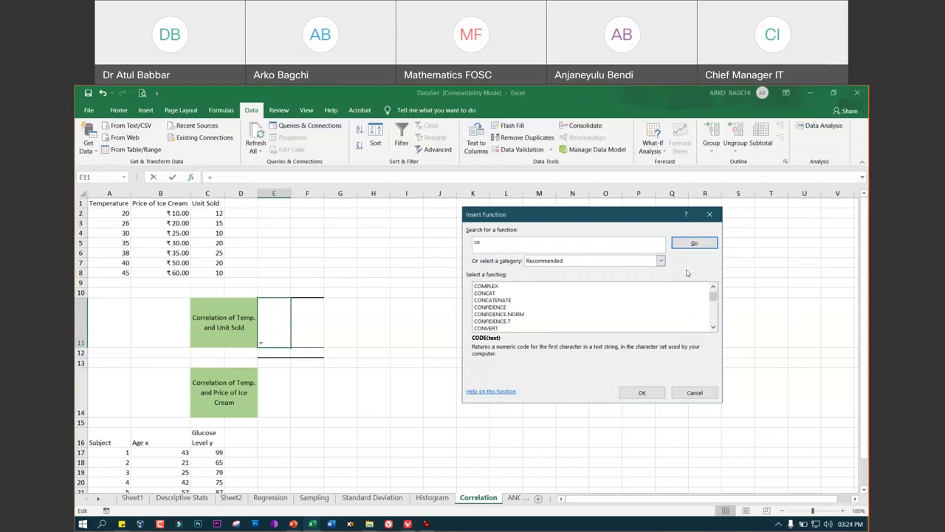
type("r")
key("Return")
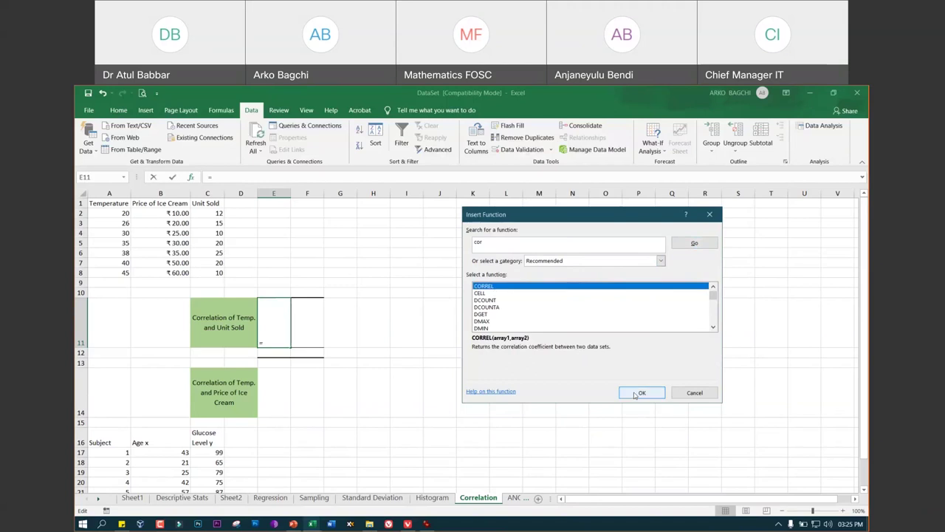
left_click(634, 395)
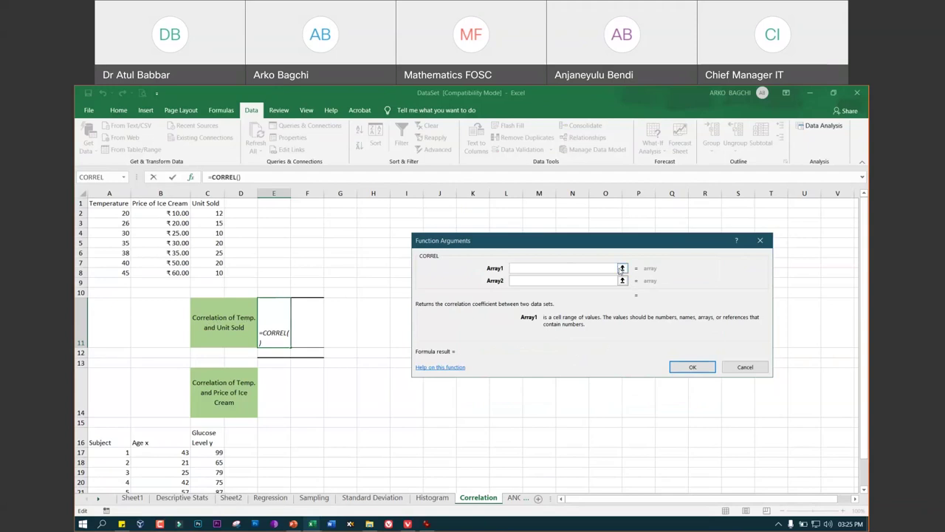
Set CORREL's arrays to A2:A8 and C2:C8 in E11, giving 0.28597
left_click(621, 269)
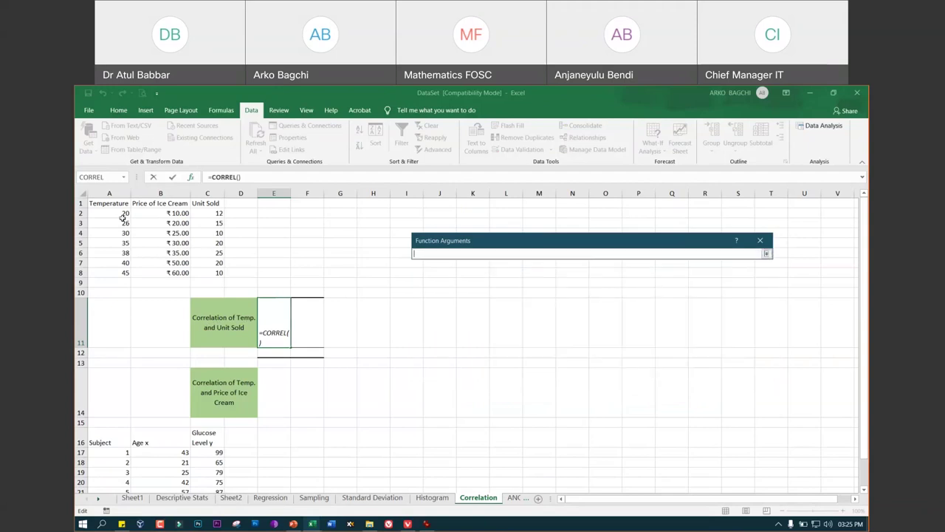
left_click_drag(114, 214, 112, 272)
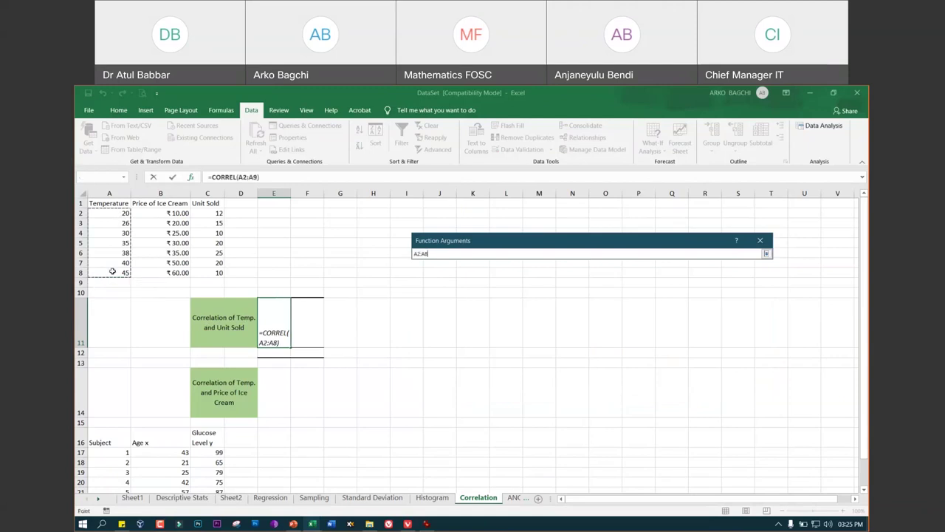
left_click(760, 241)
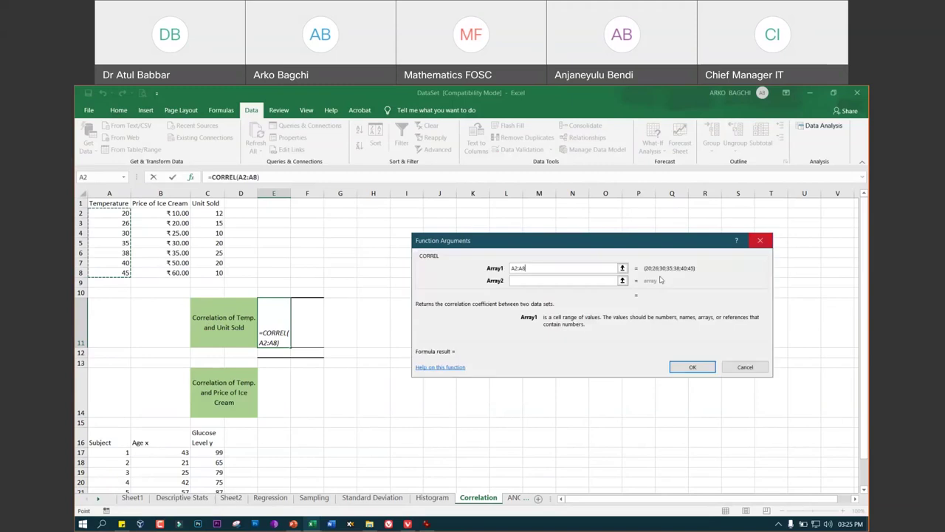
left_click(622, 282)
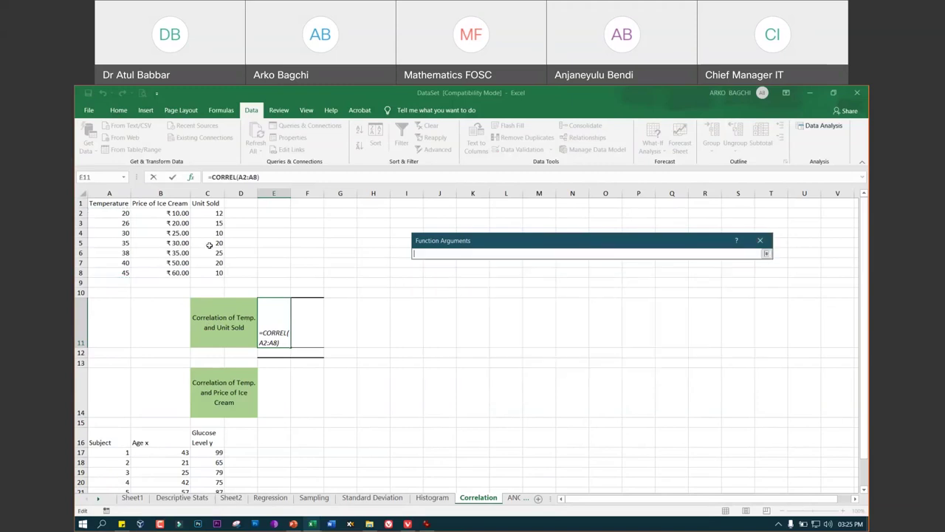
left_click_drag(214, 214, 215, 273)
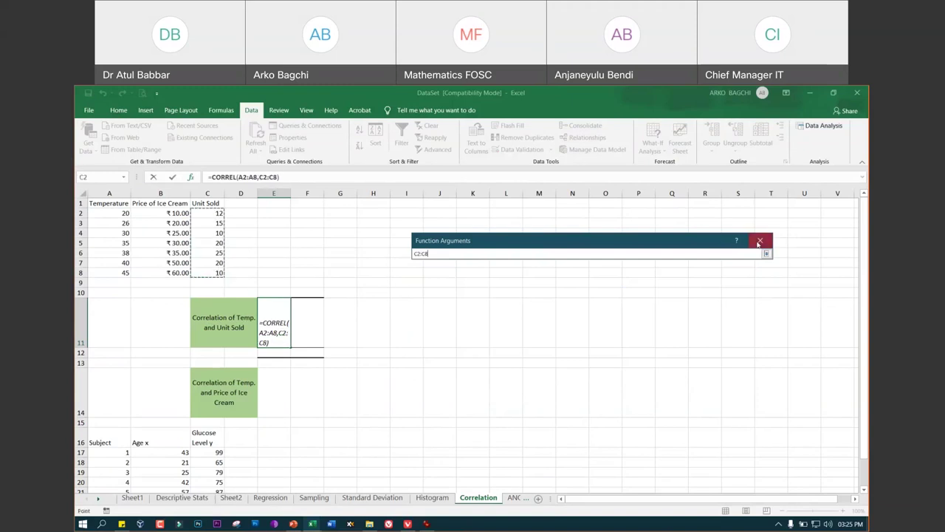
left_click(759, 241)
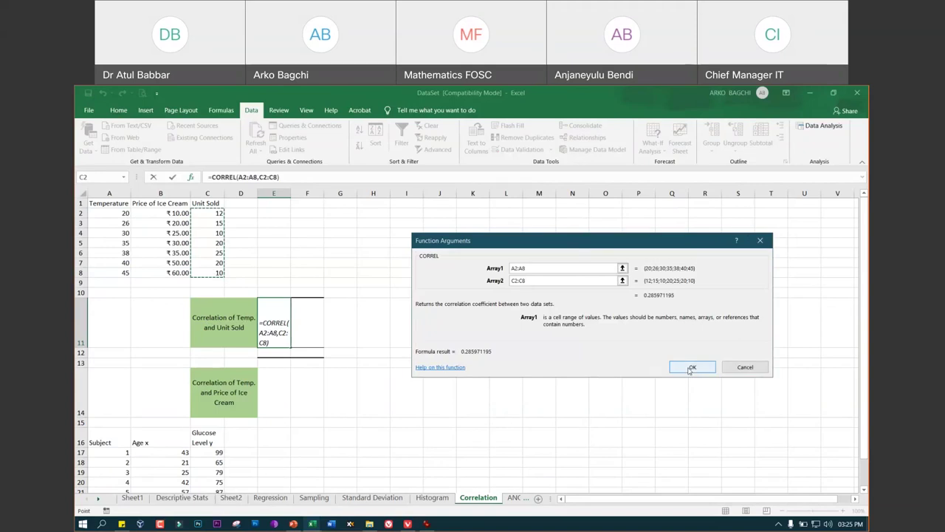
left_click(692, 368)
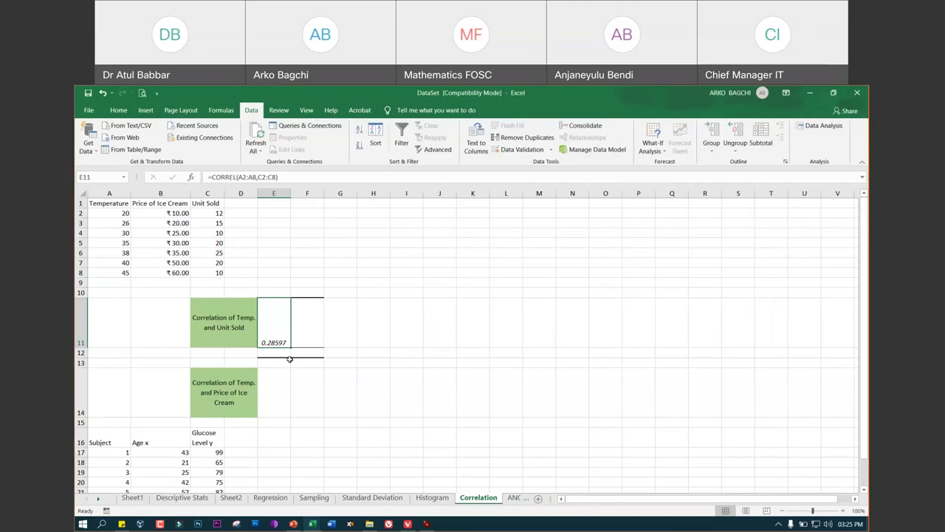
scroll(289, 359, "down", 2)
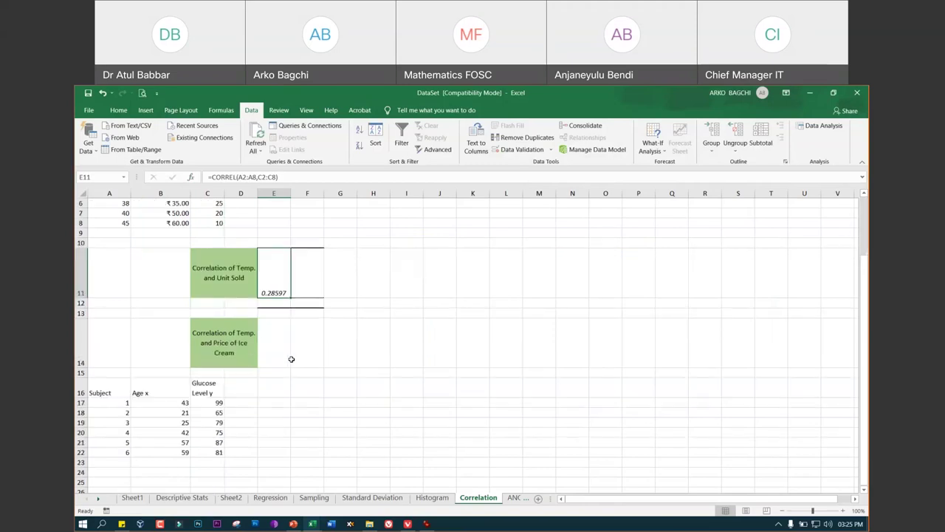
scroll(292, 359, "up", 2)
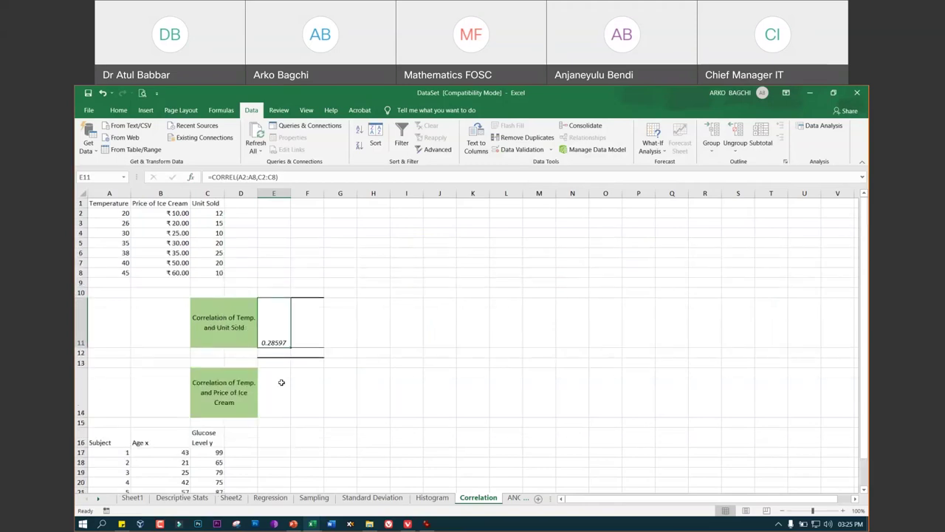
left_click(281, 391)
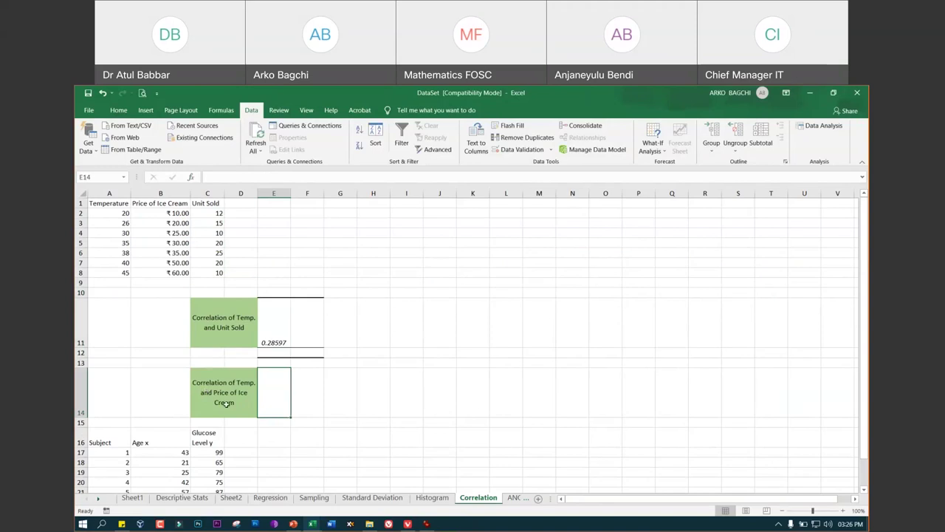
left_click(190, 178)
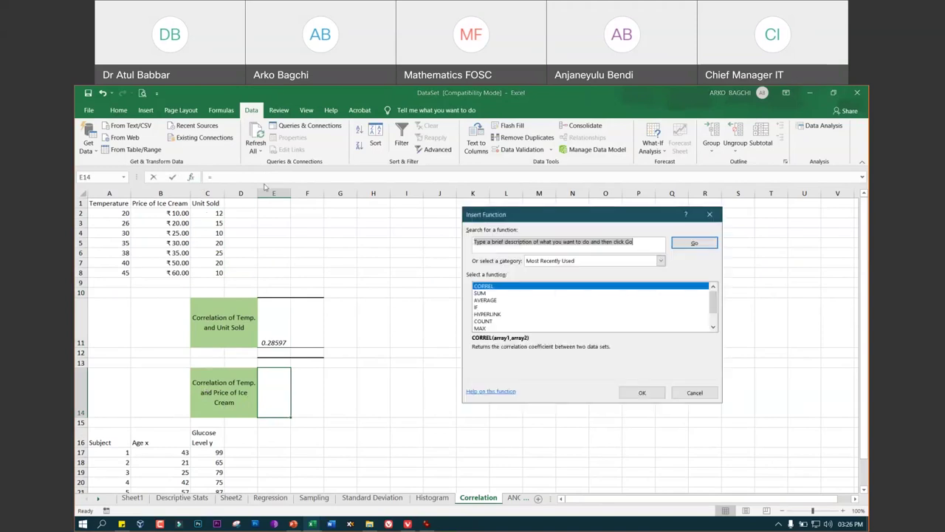
left_click(647, 393)
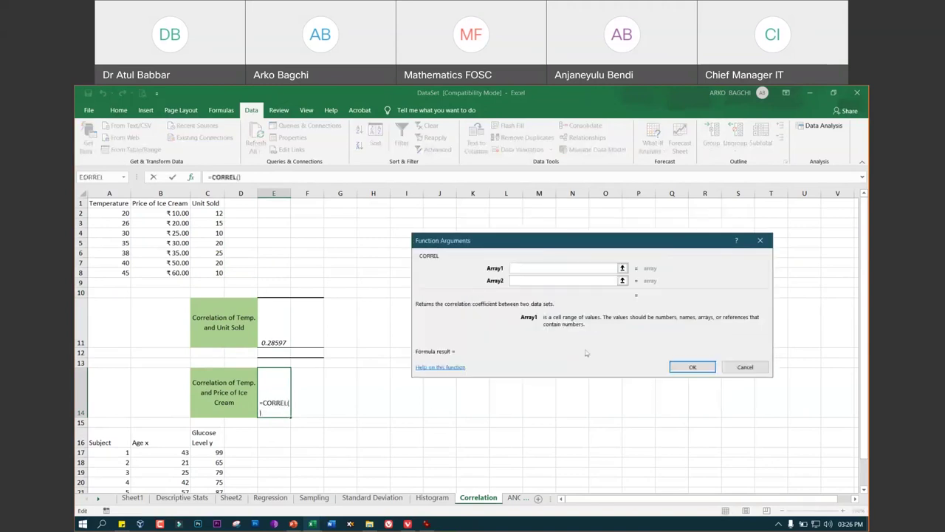
left_click(118, 213)
left_click_drag(118, 213, 118, 273)
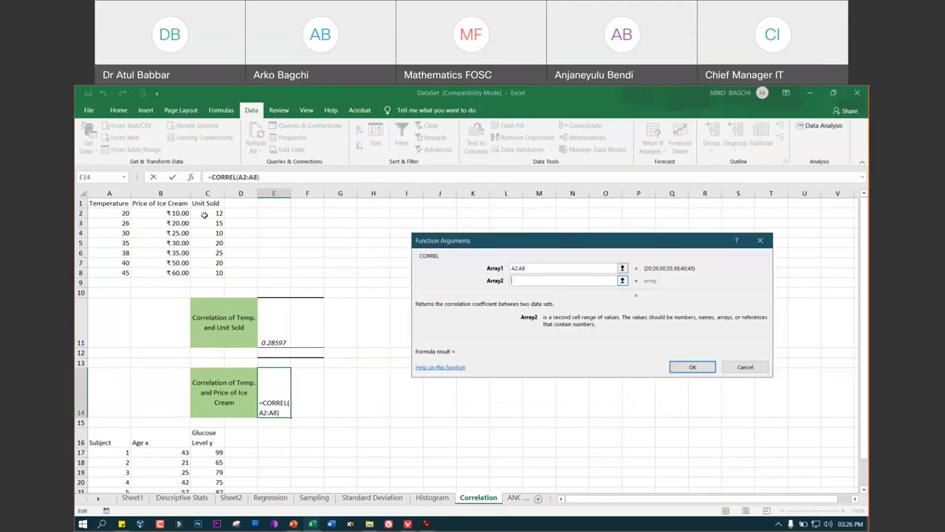
left_click_drag(171, 214, 171, 272)
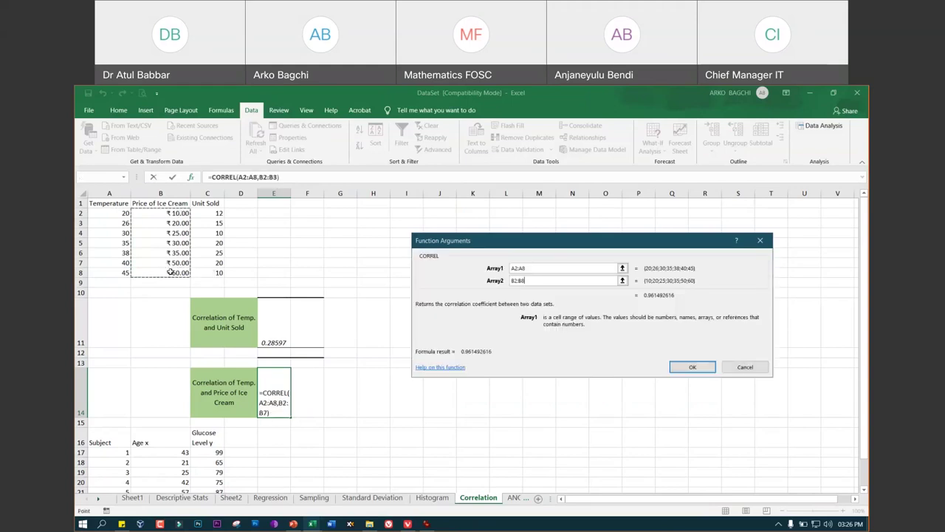
left_click(692, 367)
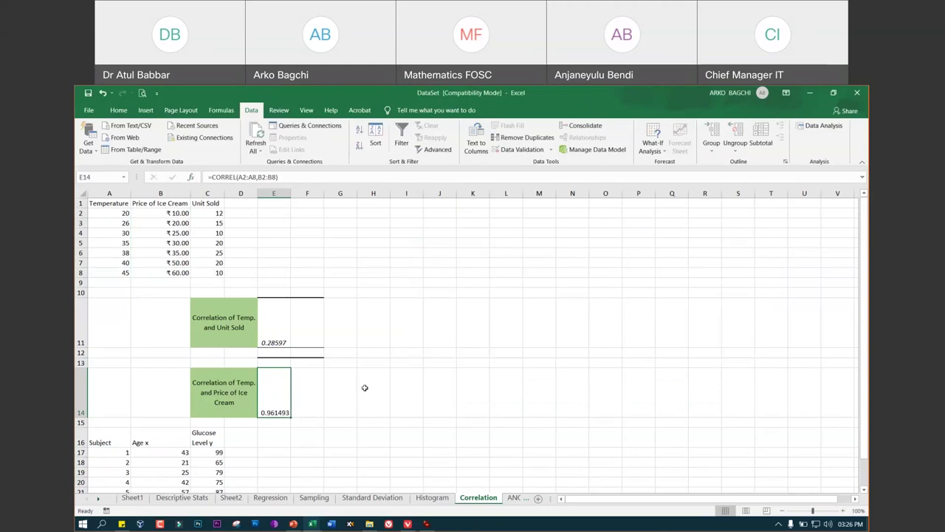
scroll(364, 388, "down", 2)
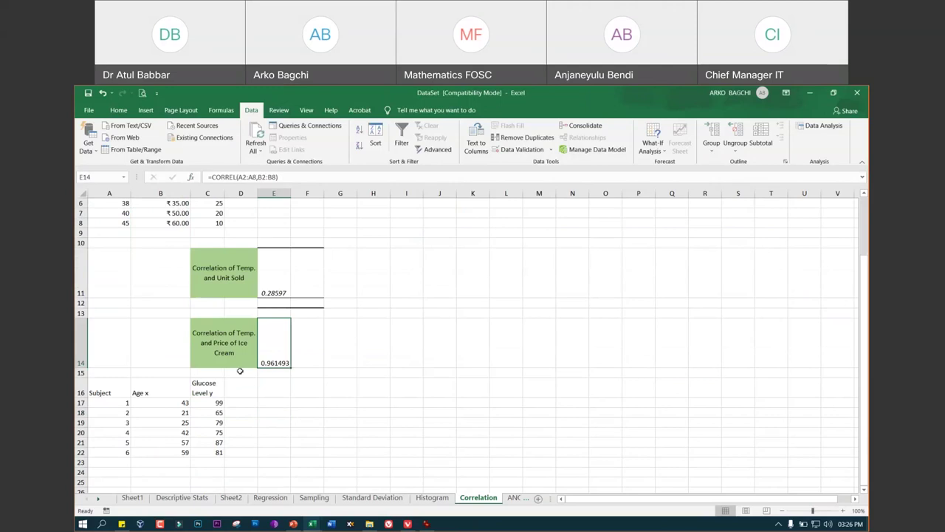
mouse_move(102, 376)
left_mouse_down()
mouse_move(186, 437)
mouse_move(236, 456)
left_mouse_up()
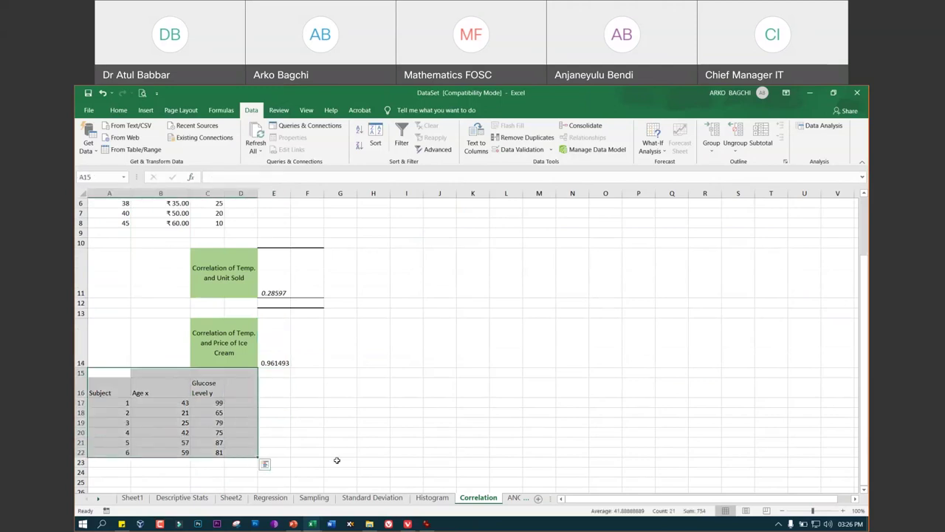
left_click(157, 394)
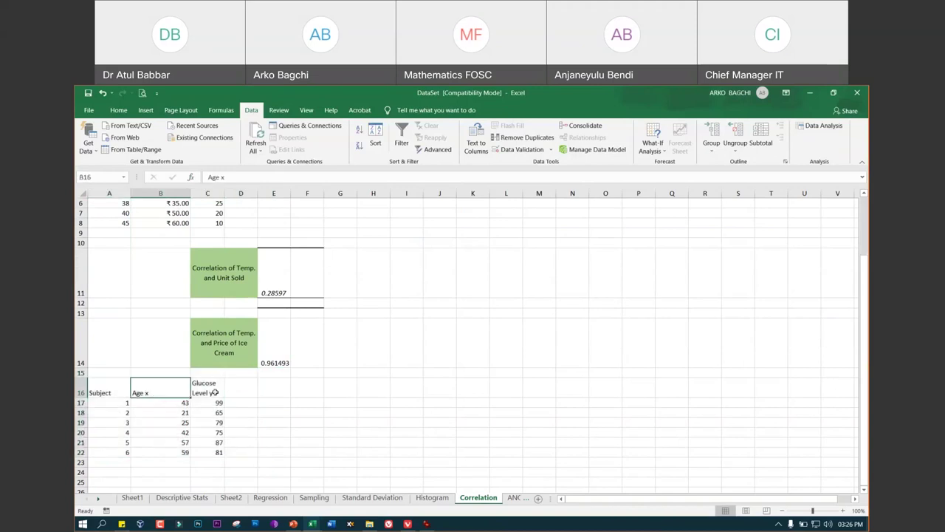
left_click(216, 392)
left_click(164, 401)
left_click_drag(164, 401, 220, 403)
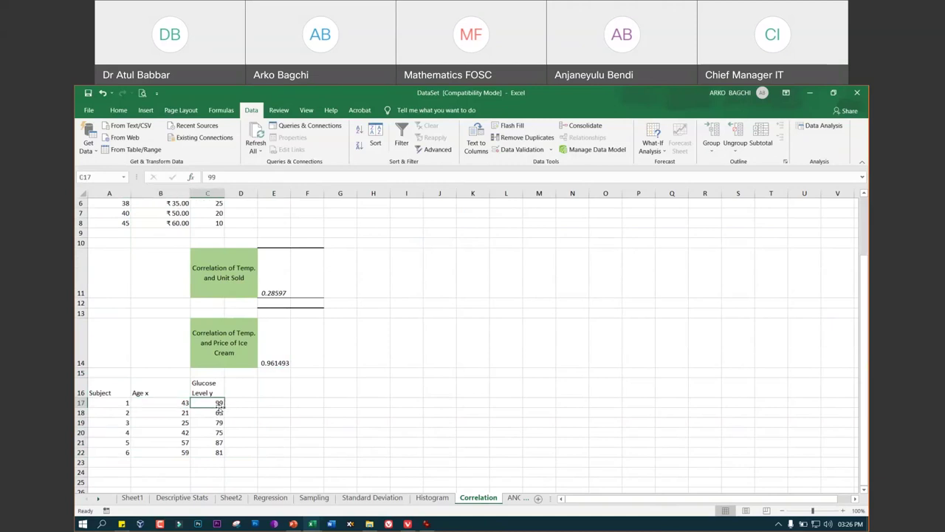
left_click(175, 403)
left_click(210, 403)
left_click(175, 412)
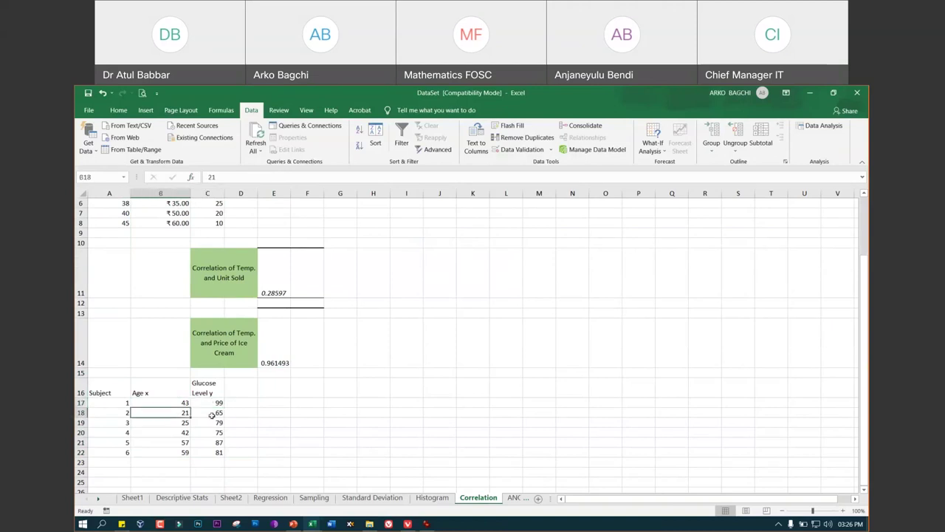
left_click(212, 414)
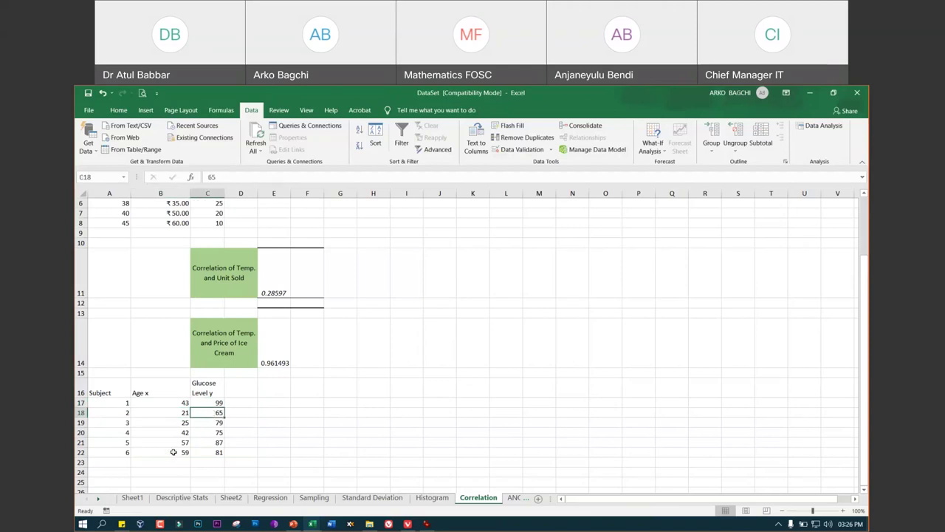
left_click(173, 452)
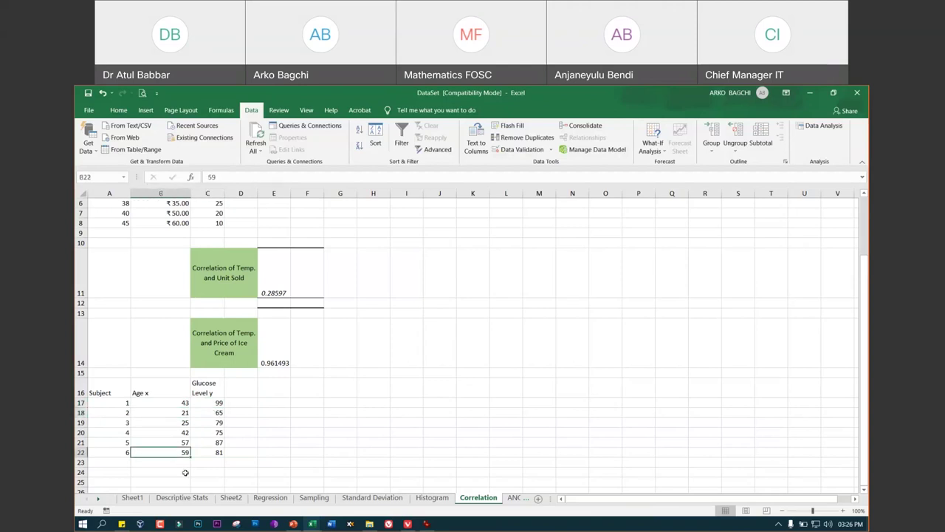
left_click(218, 452)
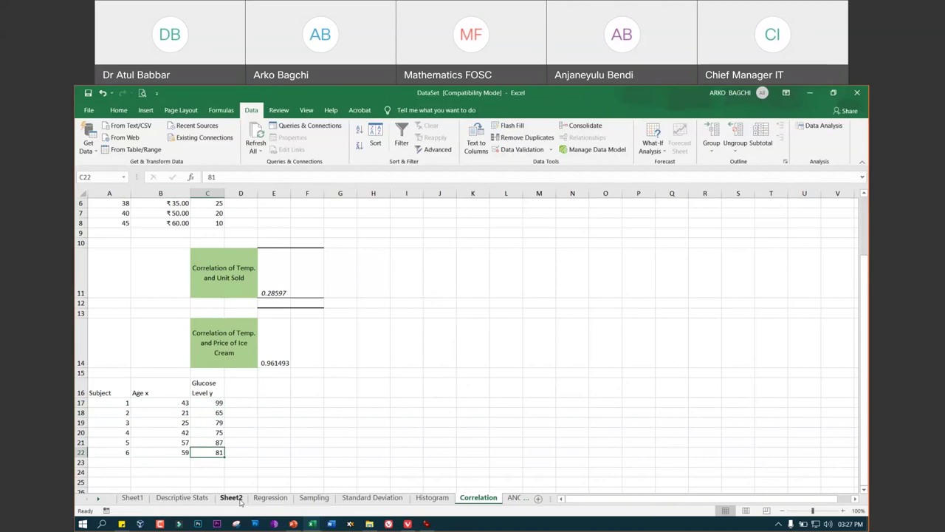
left_click(310, 262)
left_click(273, 333)
left_click(276, 350)
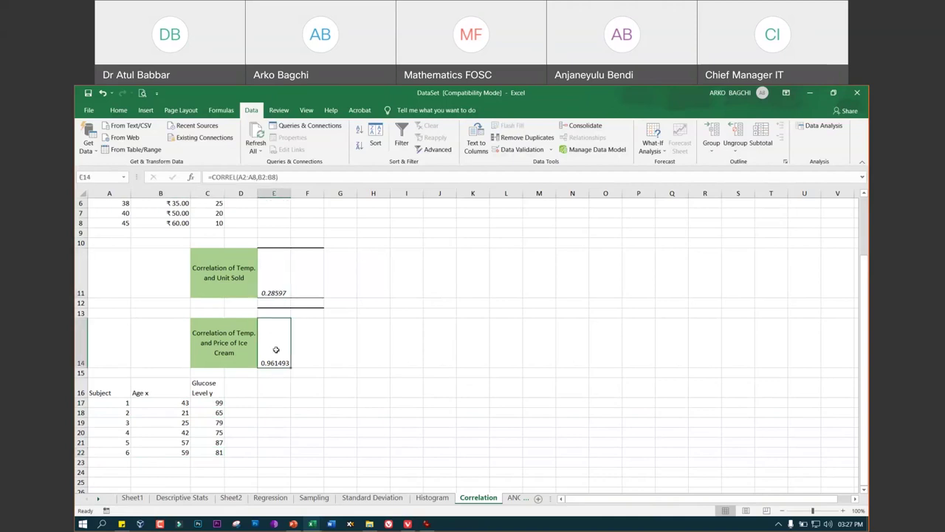
left_click(281, 279)
left_click(288, 353)
scroll(348, 379, "down", 1)
scroll(369, 380, "down", 2)
scroll(306, 354, "up", 2)
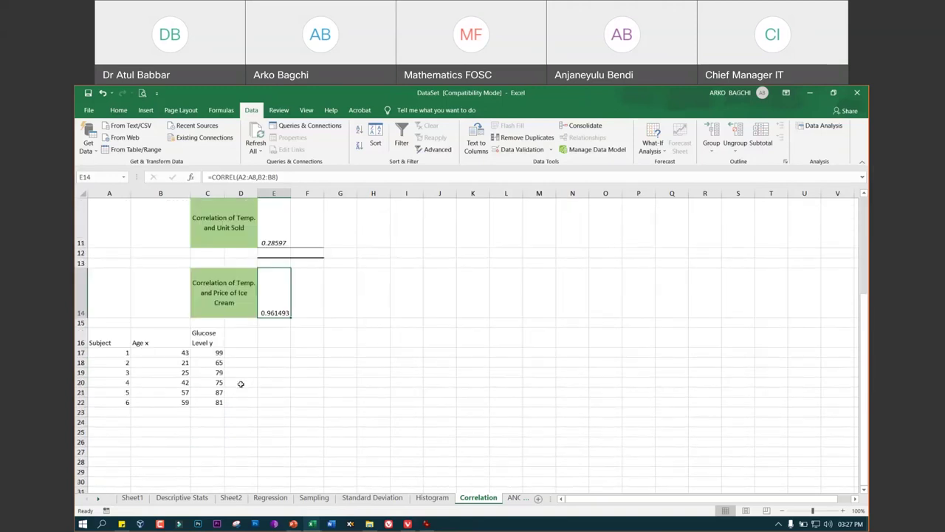
left_click(147, 342)
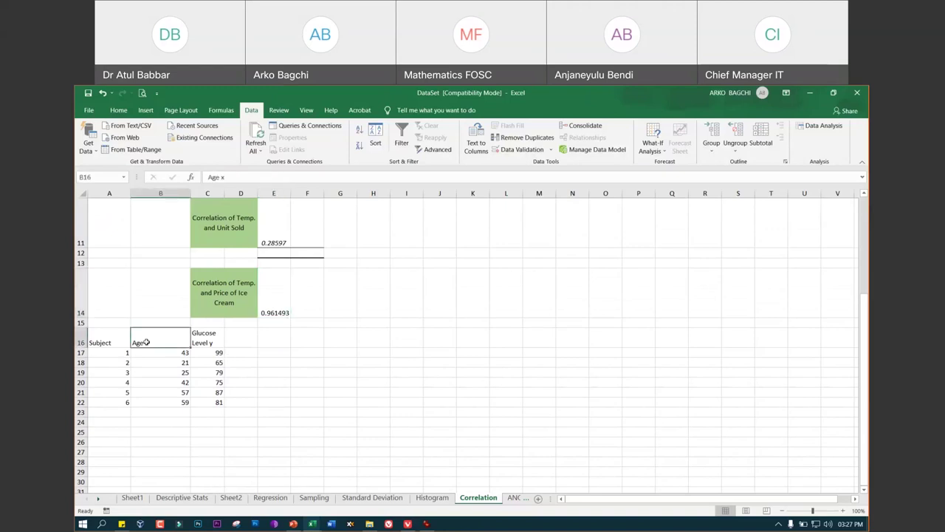
left_click(207, 341)
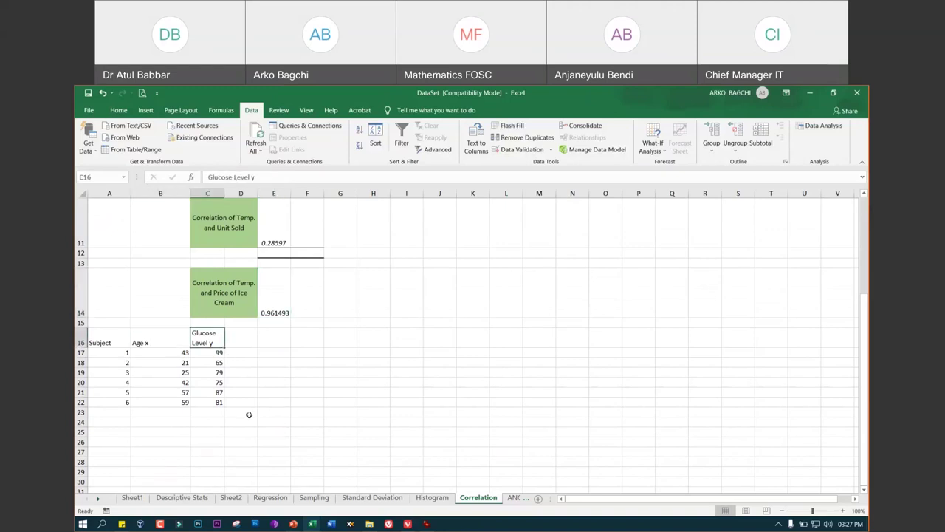
left_click(272, 412)
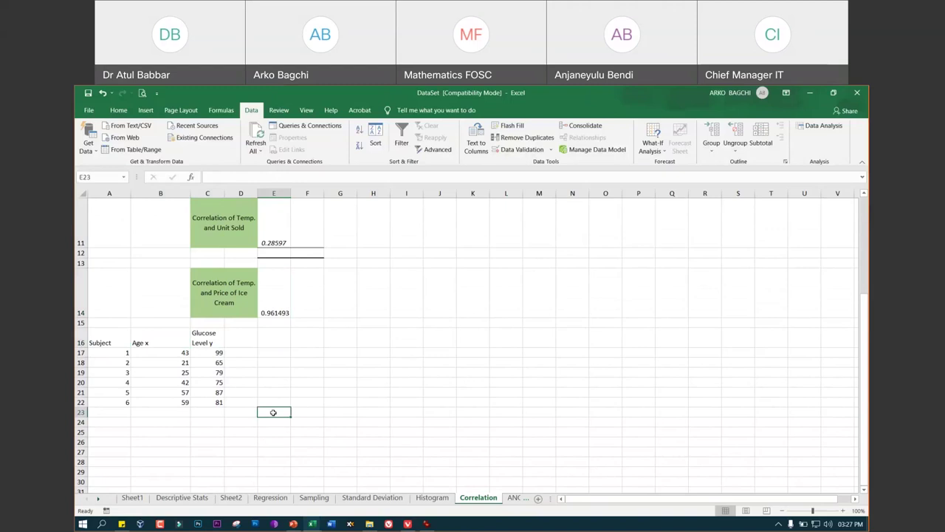
Enter =CORREL(B17:B22,C17:C22) in E23 for age versus glucose, giving 0.529809
left_click(192, 177)
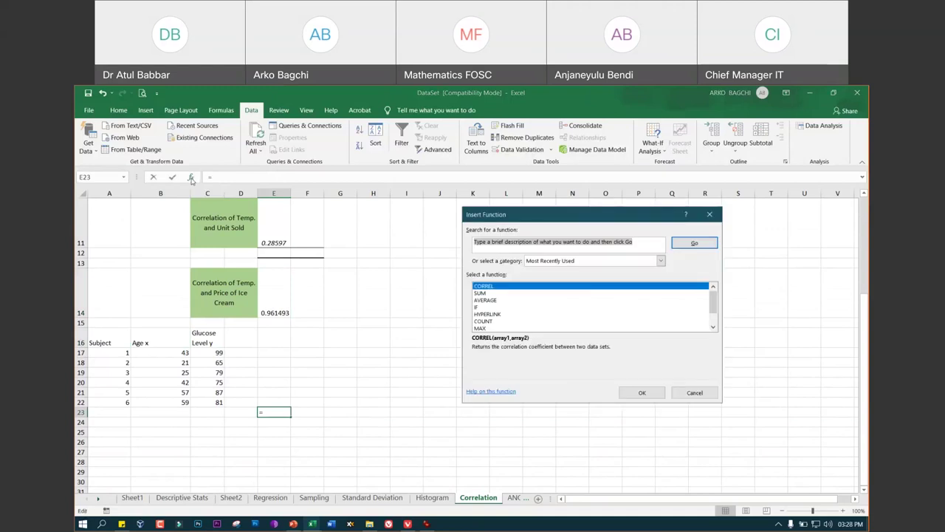
left_click(484, 288)
double_click(484, 288)
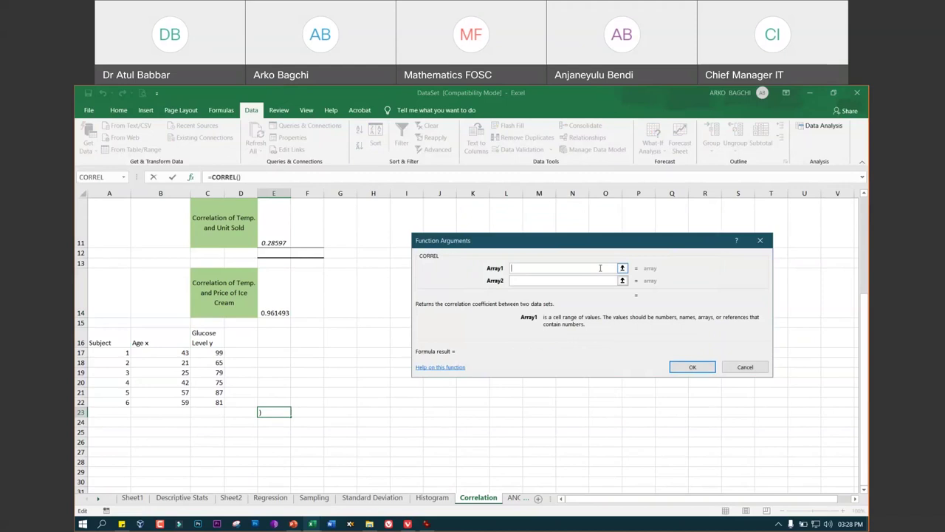
left_click_drag(177, 353, 177, 400)
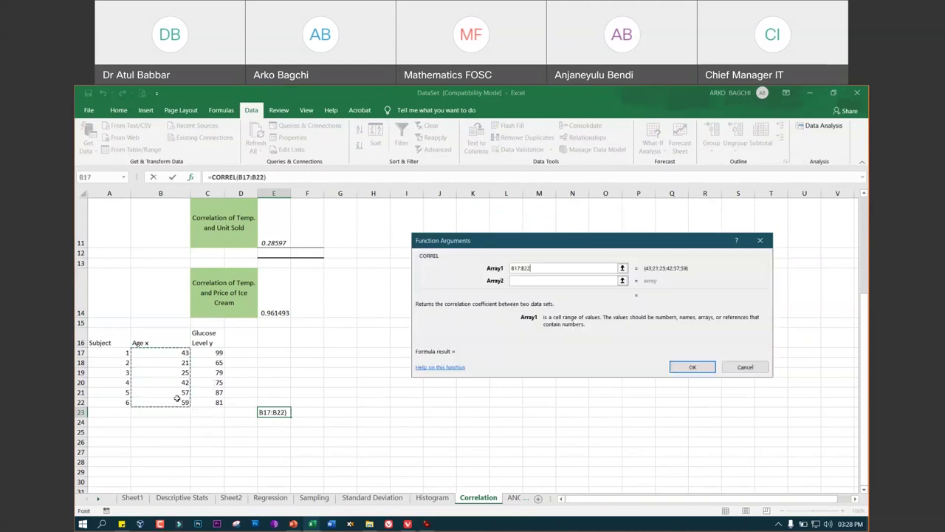
key("Tab")
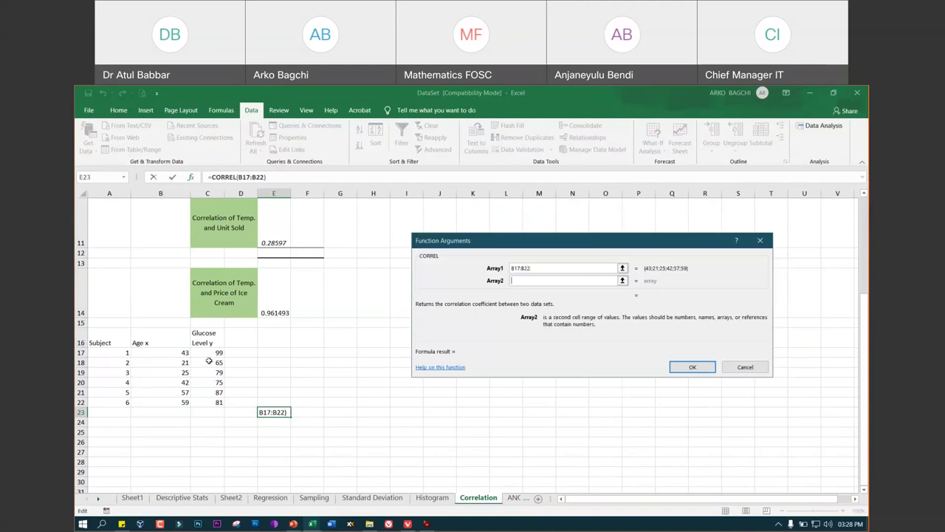
left_click_drag(214, 352, 217, 403)
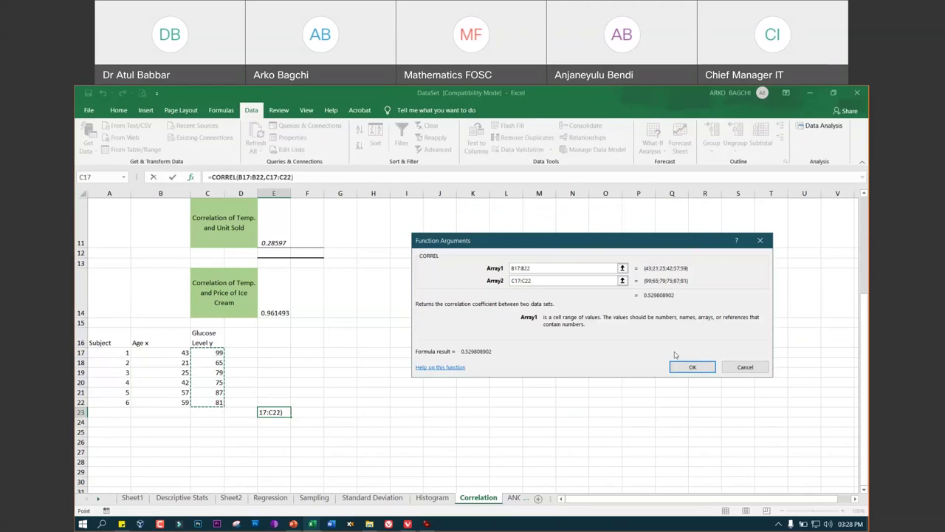
left_click(692, 365)
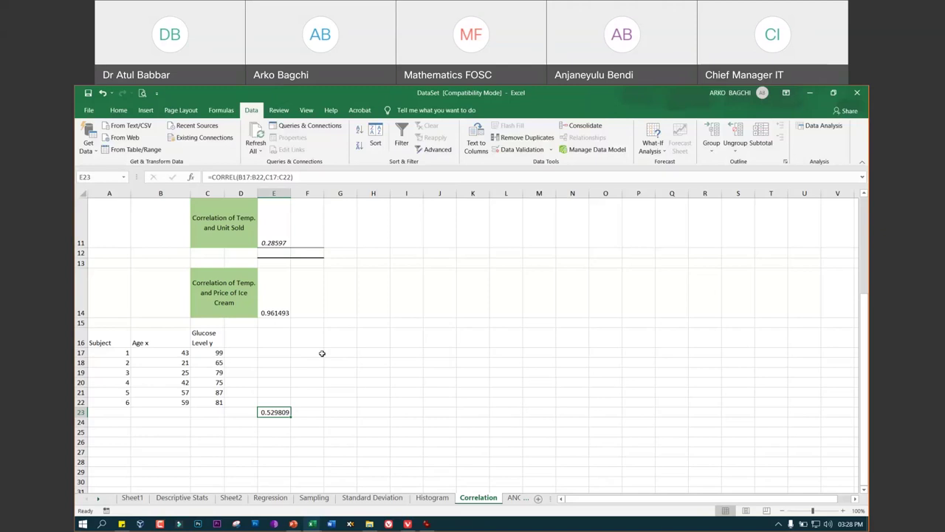
scroll(322, 353, "up", 3)
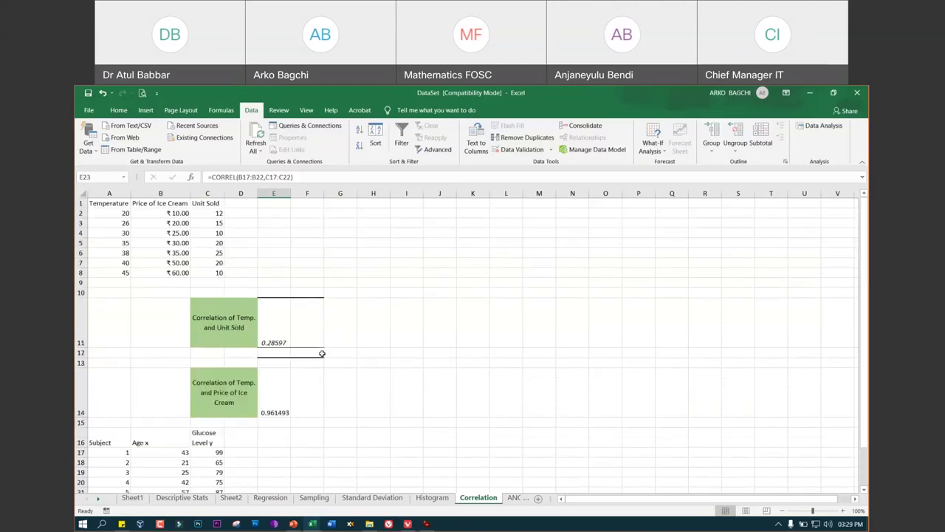
On the Sampling sheet, AutoFit columns A and B to the Temperature and Price of Ice Cream headings
left_click(320, 500)
left_click(357, 354)
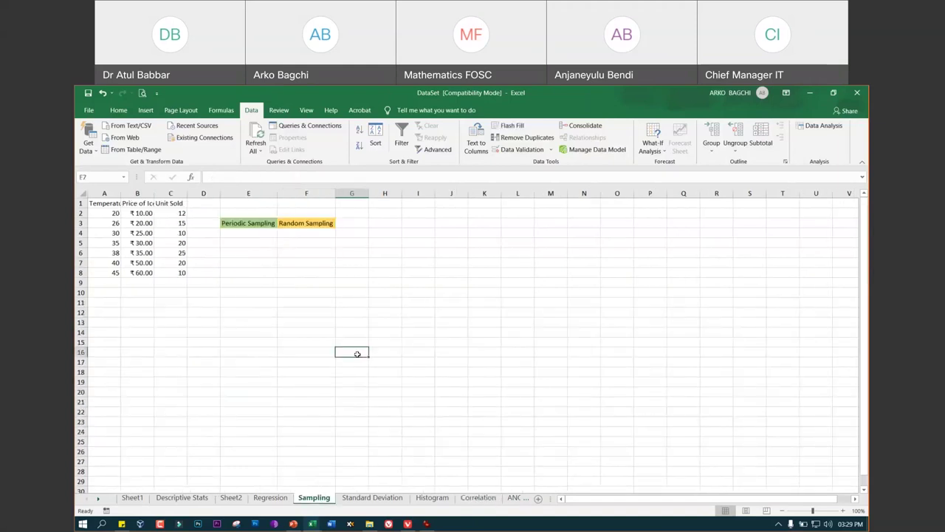
double_click(153, 193)
double_click(213, 193)
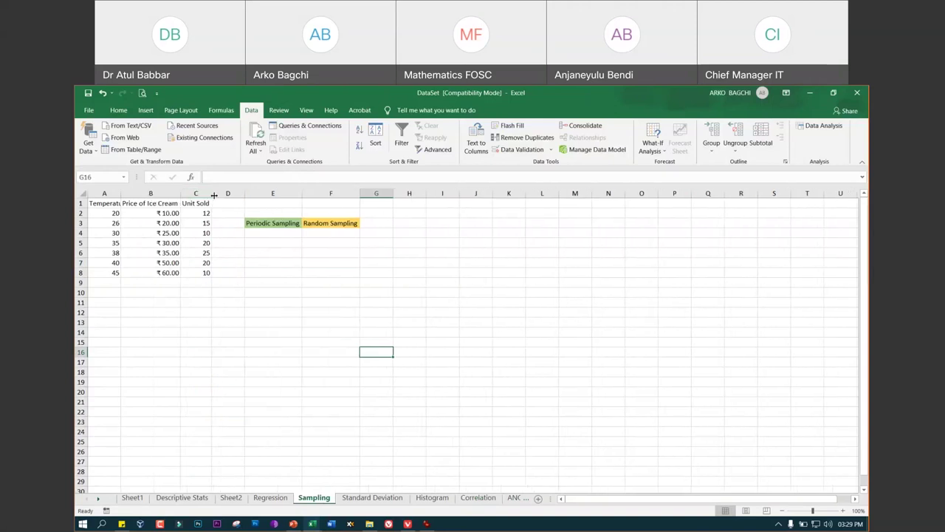
double_click(120, 193)
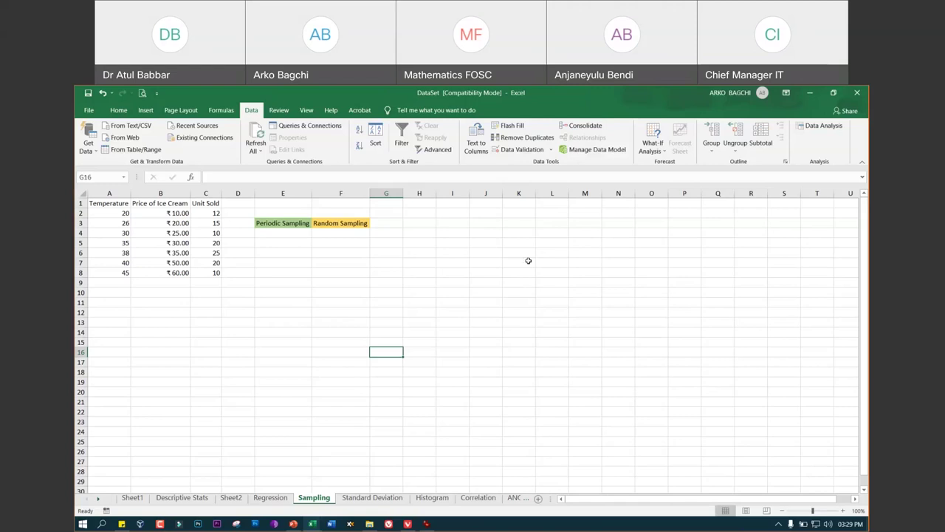
left_click(407, 524)
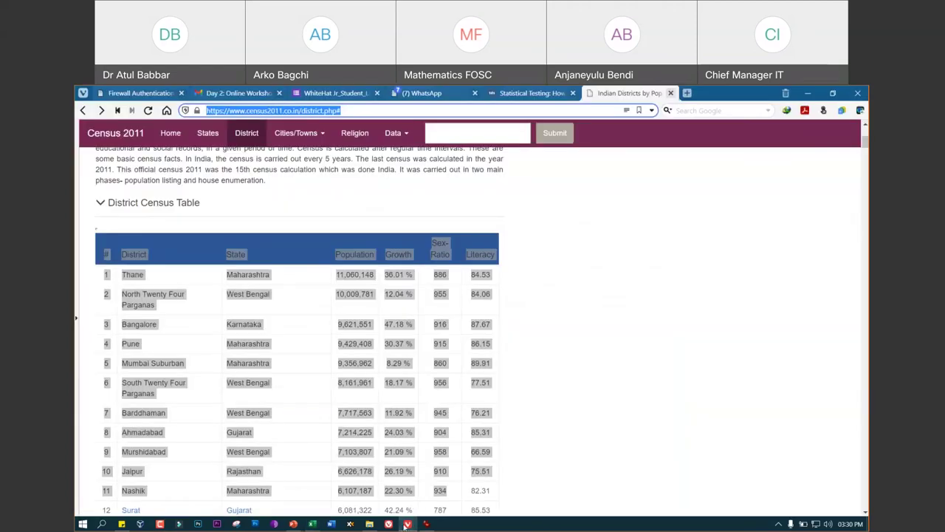
left_click(407, 524)
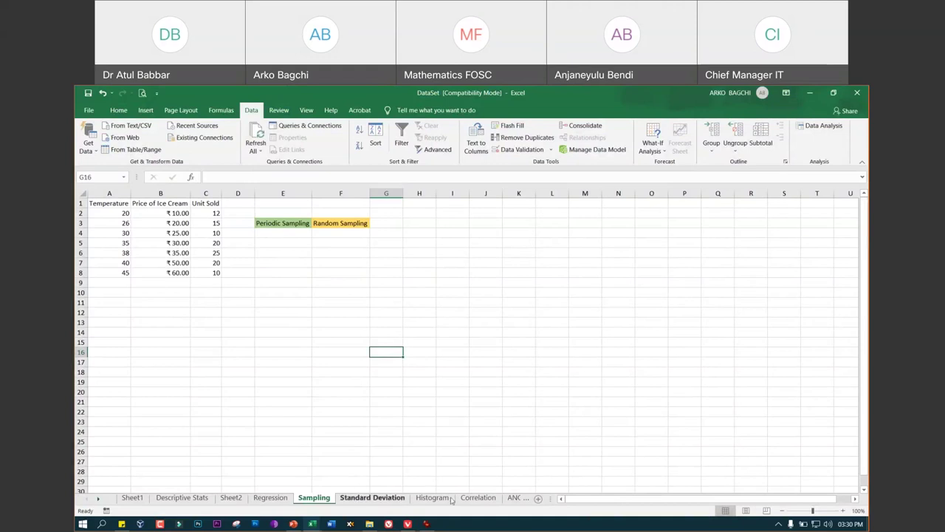
Return to the Correlation sheet and scroll over its data and results
left_click(480, 498)
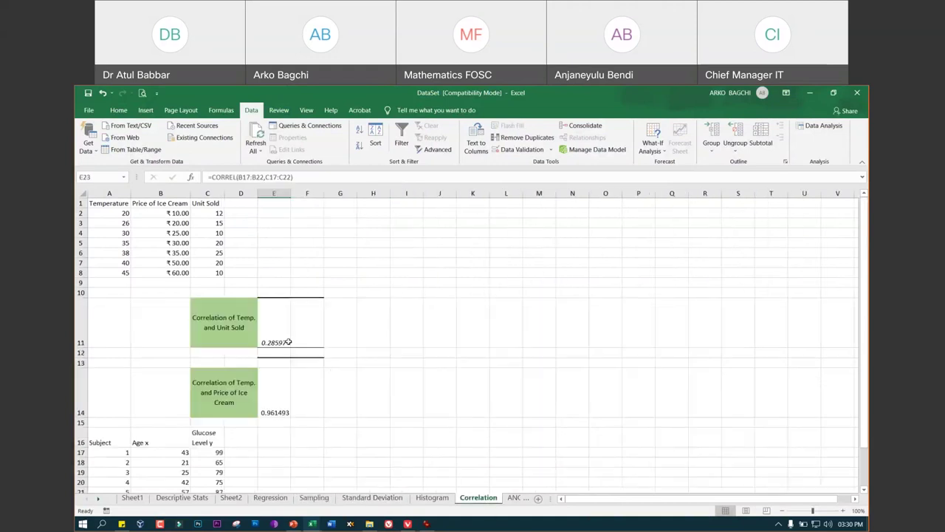
scroll(314, 336, "down", 2)
scroll(279, 347, "up", 2)
scroll(244, 456, "down", 2)
scroll(266, 421, "down", 2)
scroll(292, 347, "up", 2)
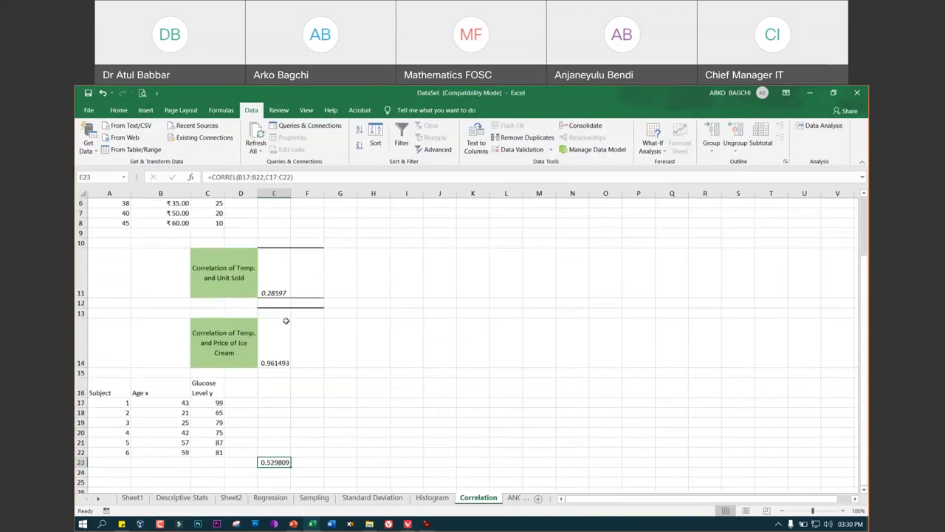
scroll(284, 321, "up", 2)
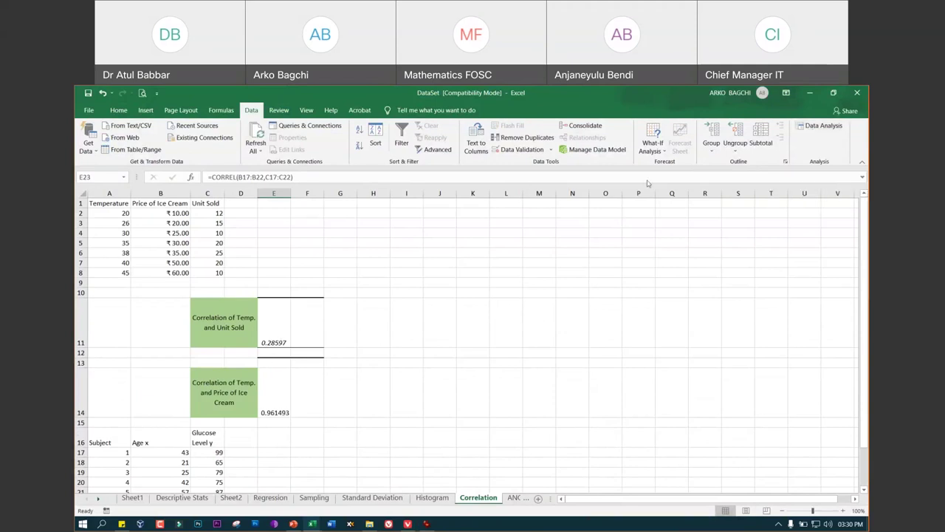
left_click(343, 324)
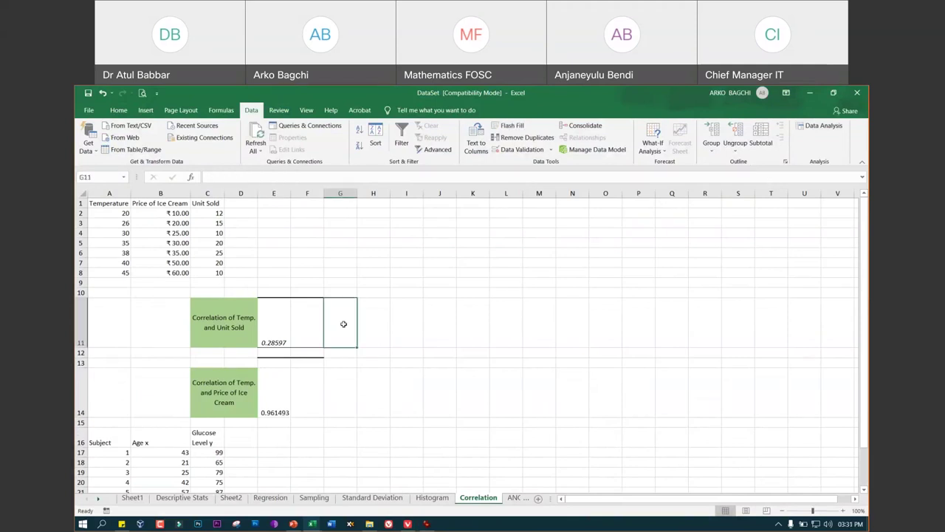
After checking the existing correlation formulas, open the Data Analysis dialog from cell G11
left_click(287, 329)
left_click(270, 395)
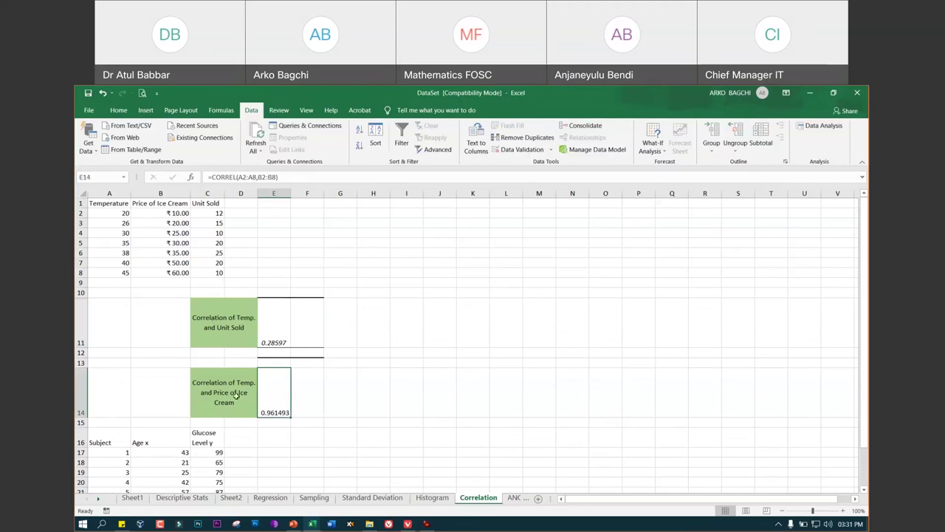
left_click(236, 394)
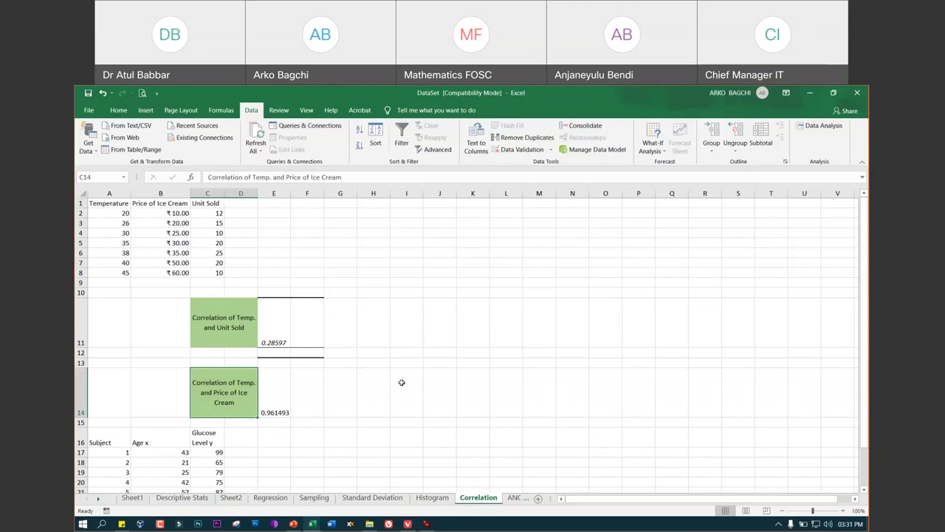
left_click(338, 314)
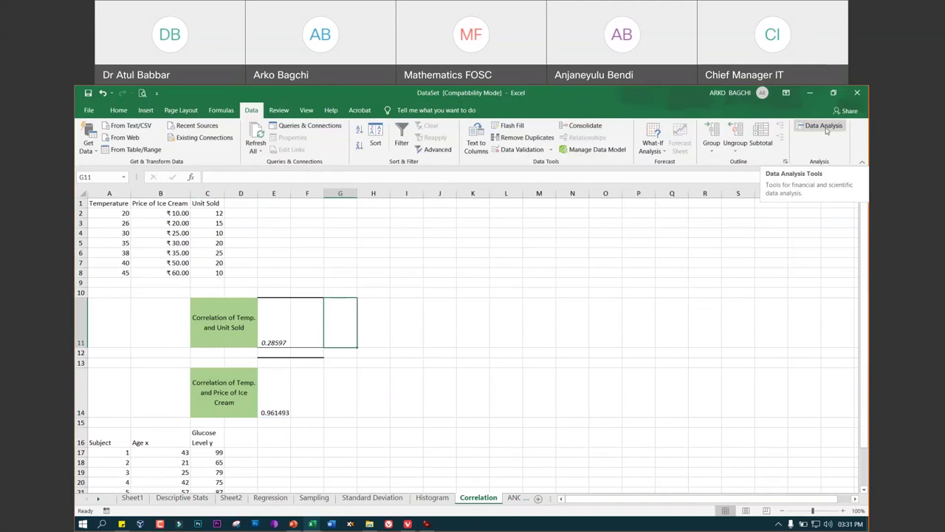
left_click(827, 131)
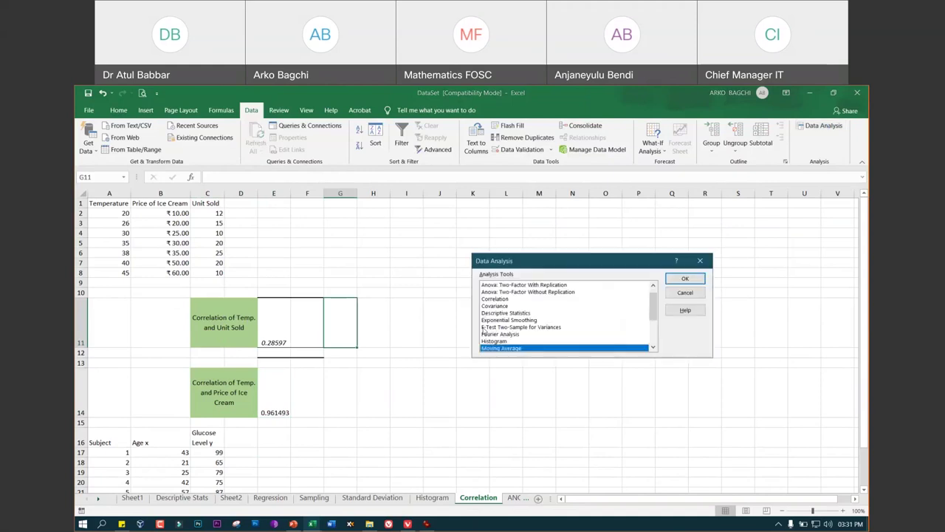
Run the Correlation tool on A2:C8 with first-row labels, outputting at K11
left_click(499, 299)
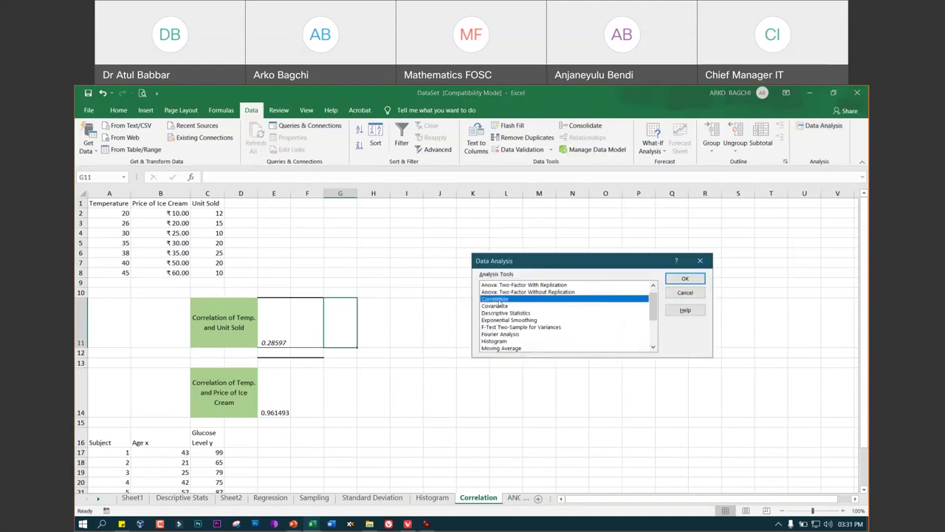
left_click(683, 280)
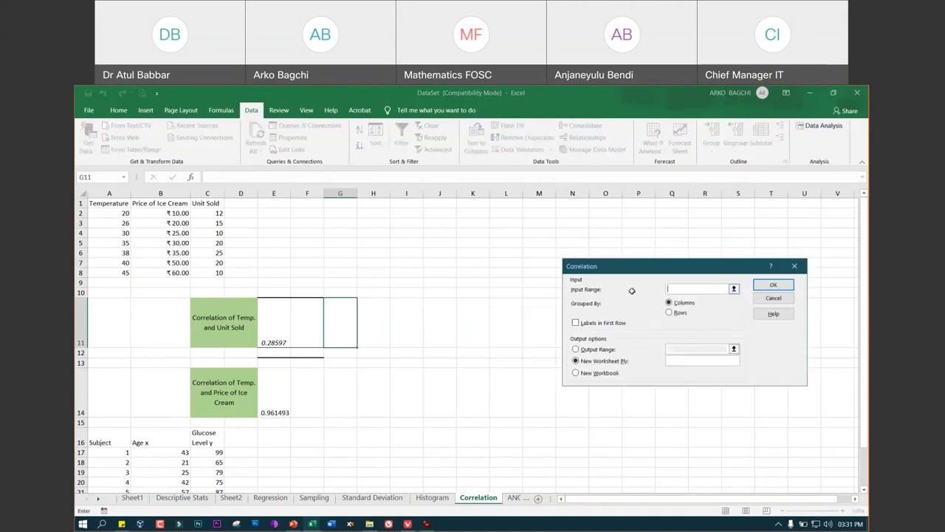
left_click(104, 213)
left_click_drag(105, 213, 209, 269)
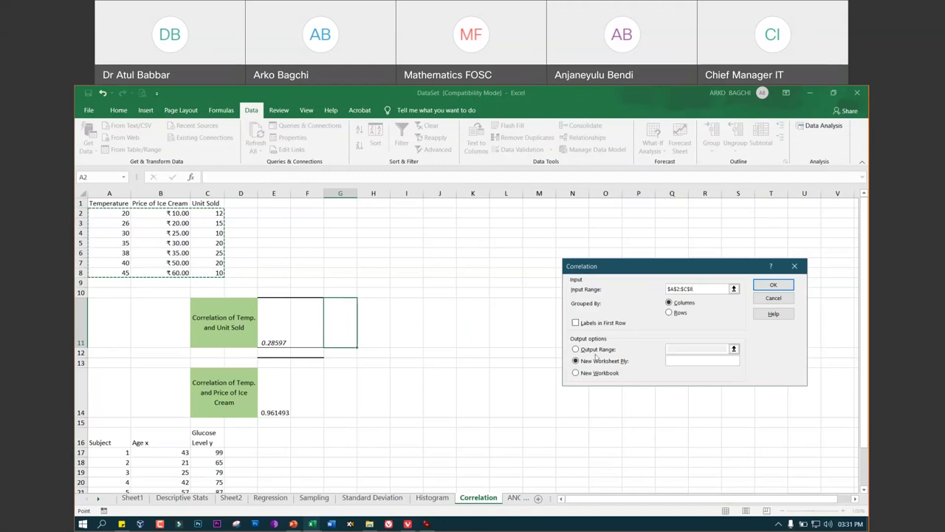
left_click_drag(670, 269, 705, 249)
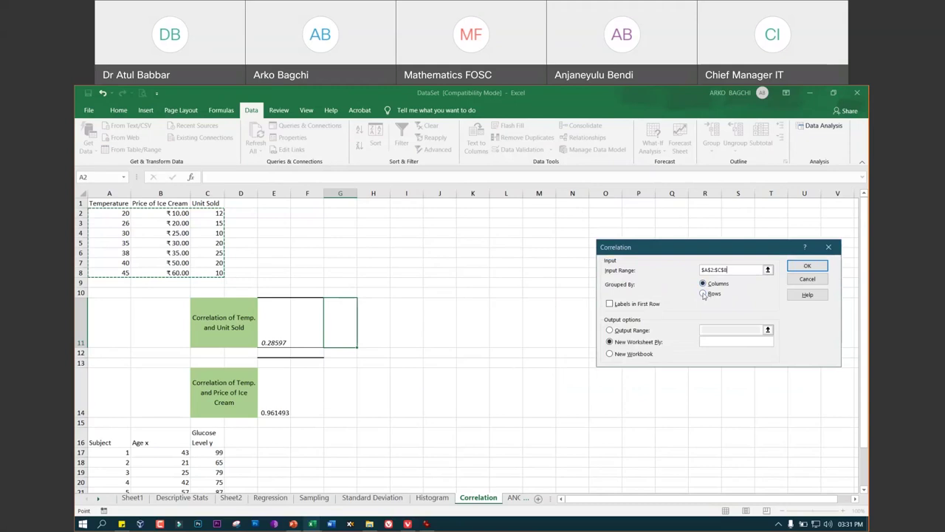
left_click(610, 303)
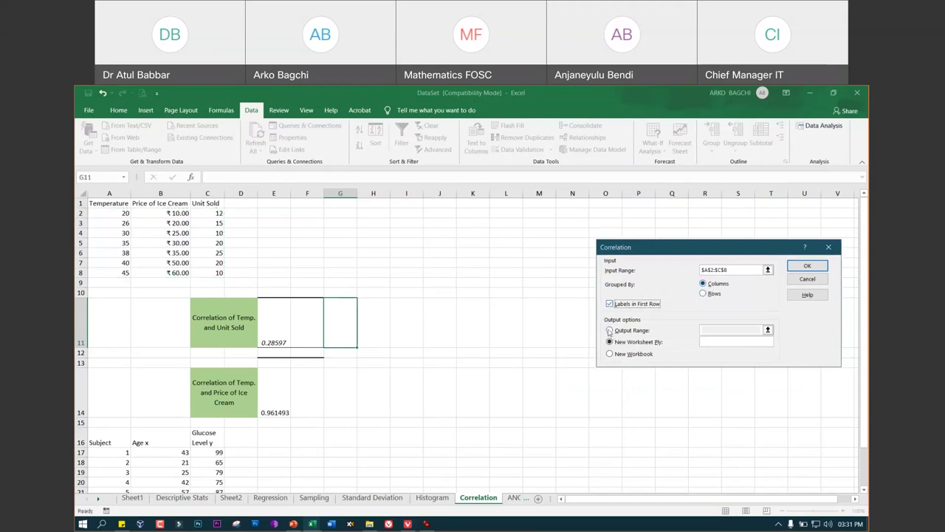
left_click(610, 330)
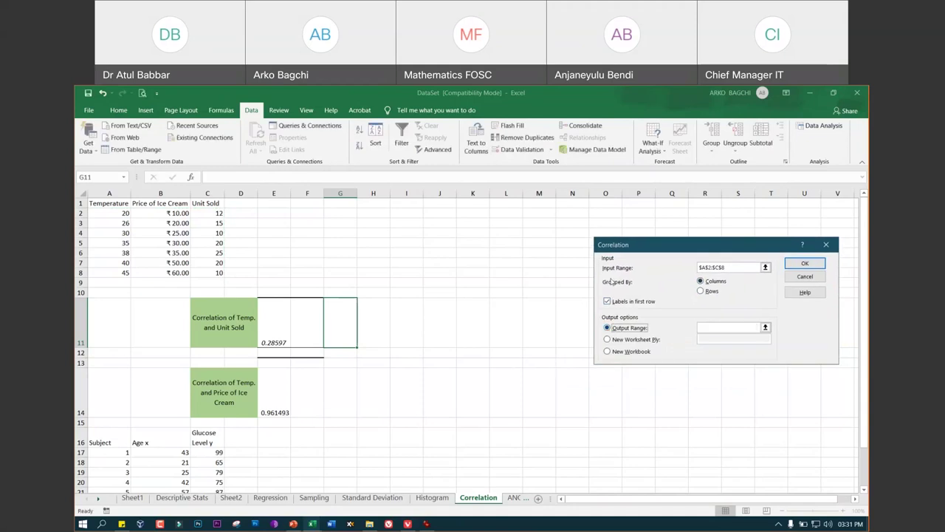
left_click(477, 315)
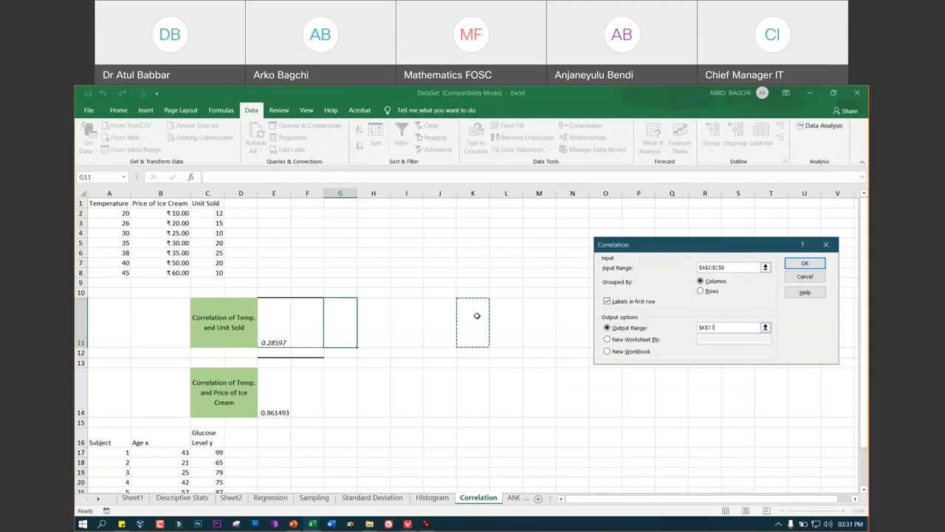
left_click(803, 264)
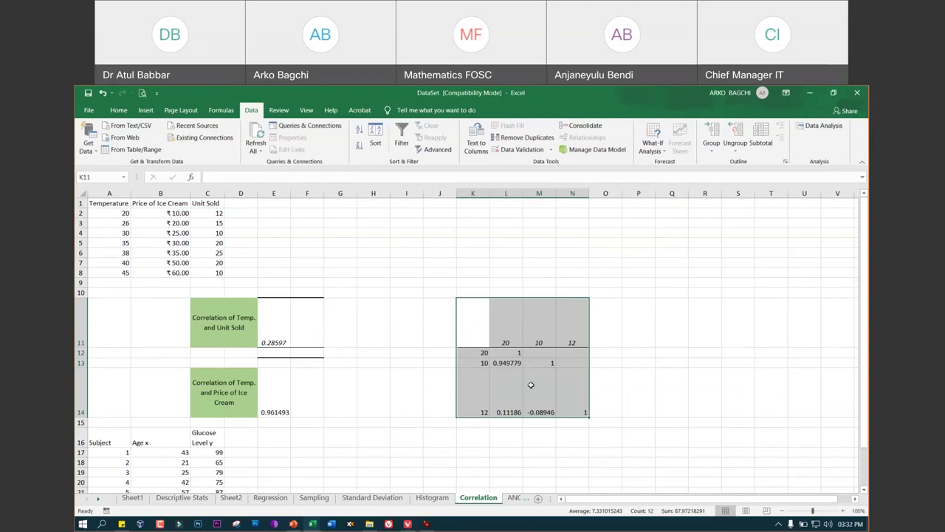
Check the CORREL formulas in E11 and E14, then delete the generated K11:N14 matrix
left_click(270, 334)
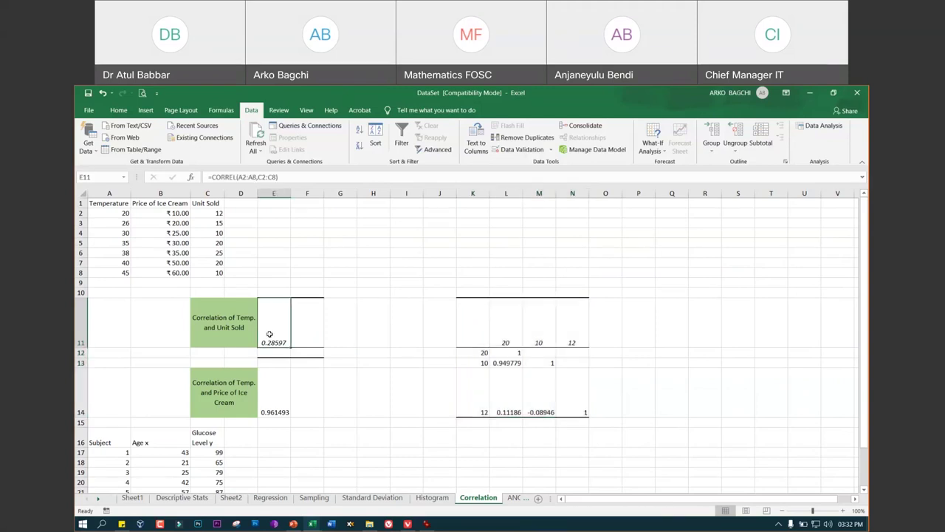
left_click(272, 385)
left_click(280, 395)
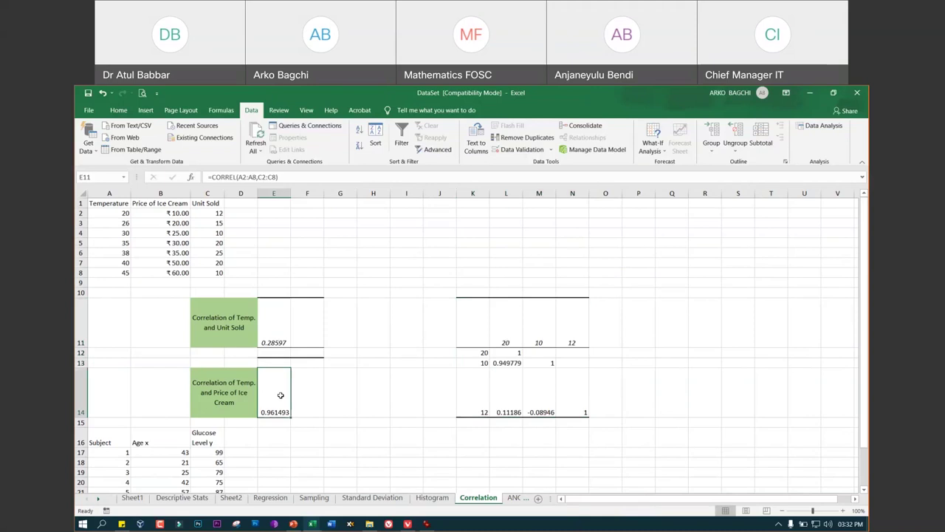
left_click(285, 325)
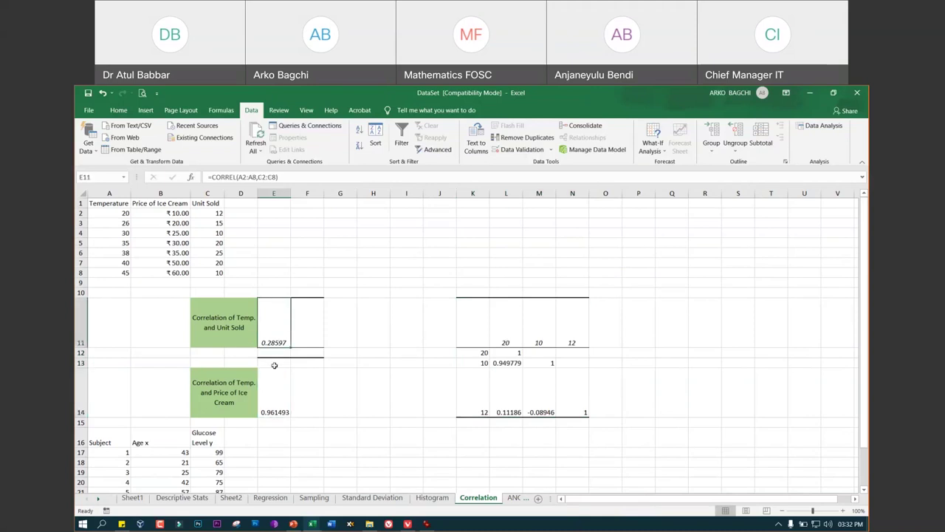
left_click_drag(466, 301, 579, 412)
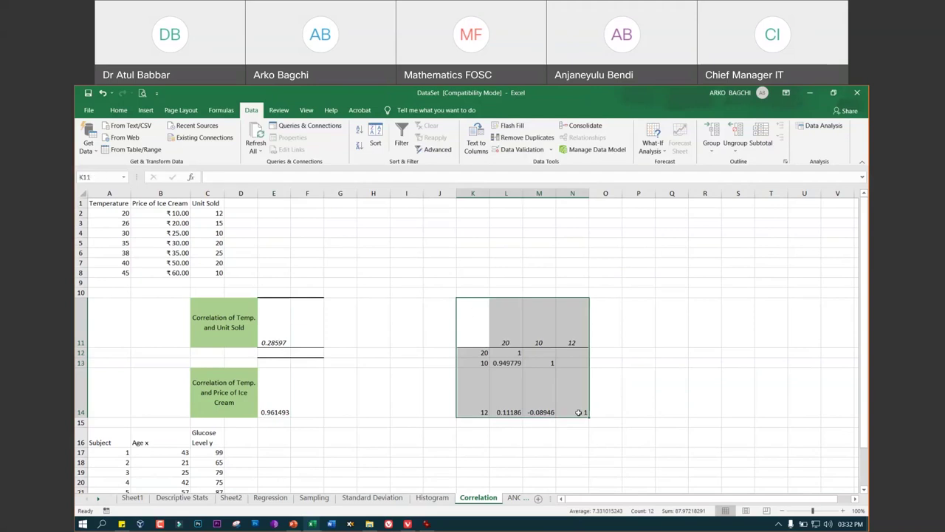
key("Delete")
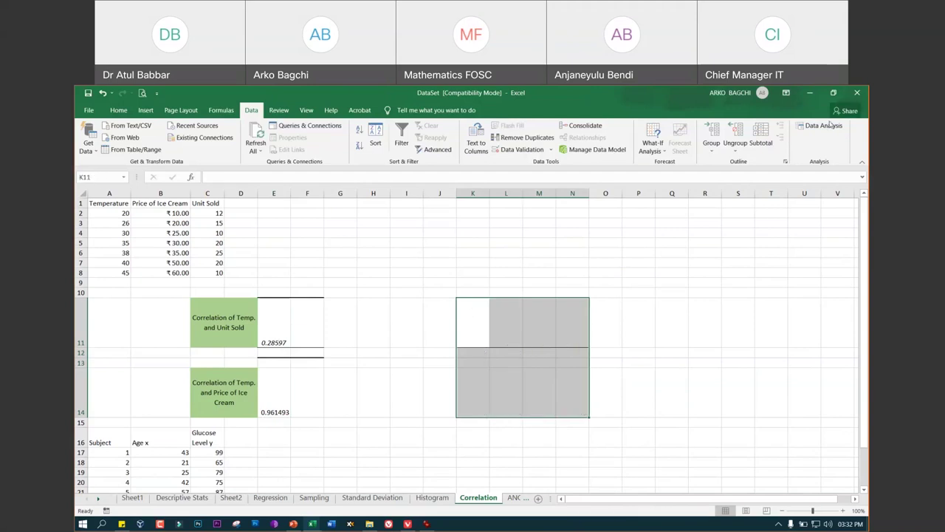
Run Correlation on A2:C8 grouped by rows, placing the matrix at J11
left_click(825, 127)
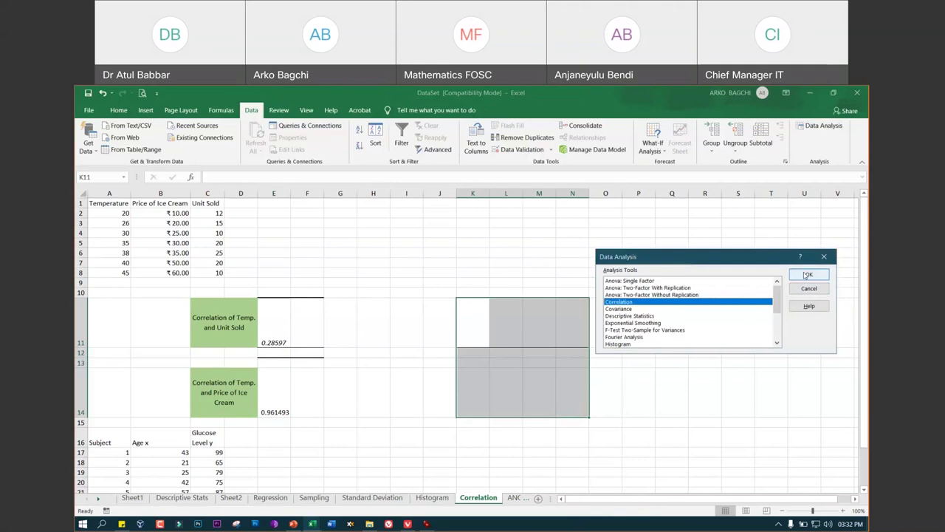
left_click(805, 275)
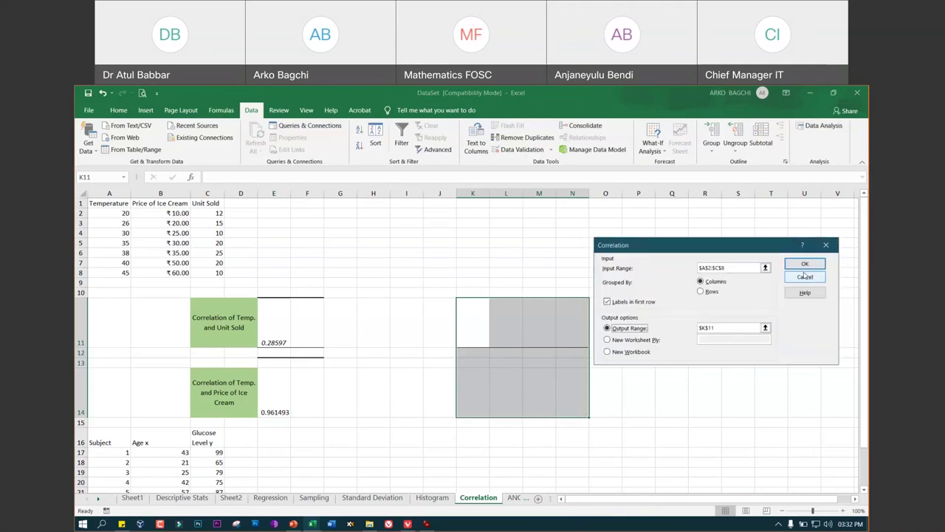
left_click(701, 292)
left_click_drag(649, 244, 596, 235)
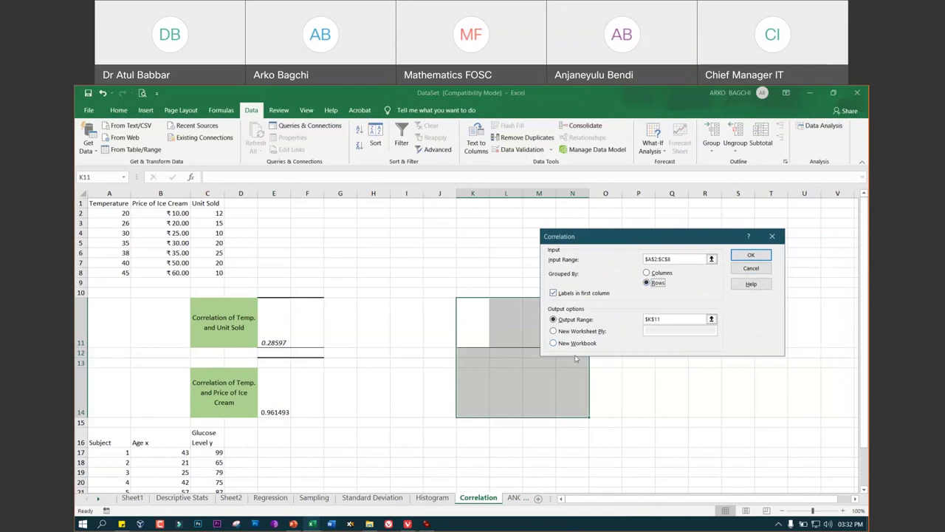
left_click_drag(617, 237, 698, 239)
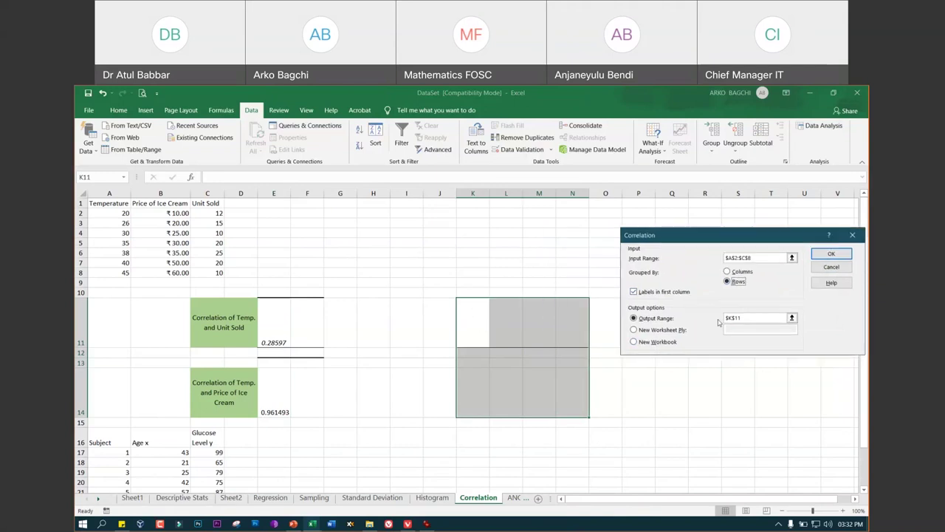
left_click(683, 318)
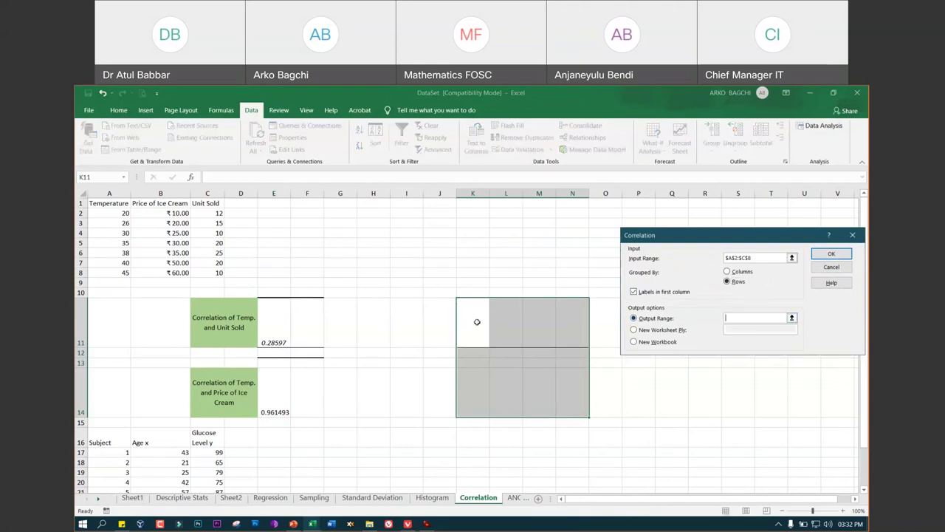
left_click(444, 316)
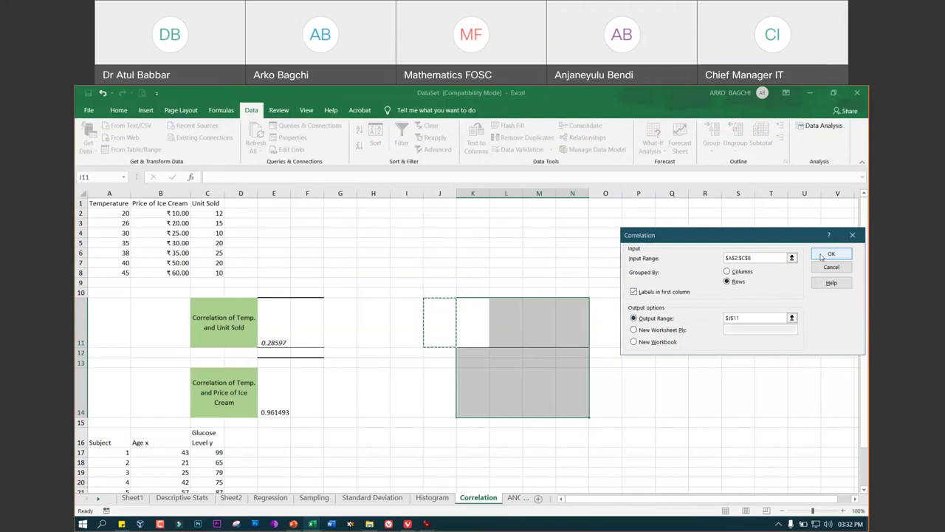
left_click(830, 254)
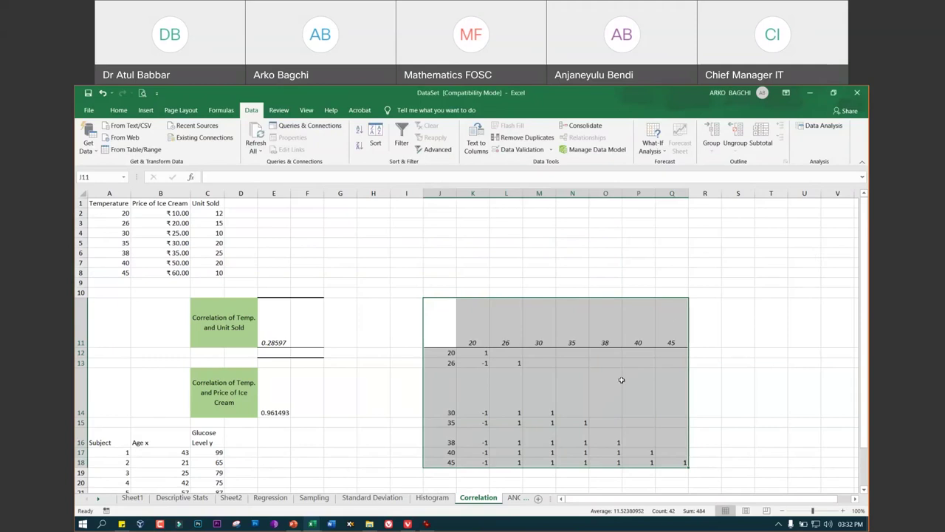
scroll(549, 376, "down", 2)
scroll(549, 376, "up", 2)
Select I10:R19 around the rows-grouped matrix and delete it
key("shift+BackSpace")
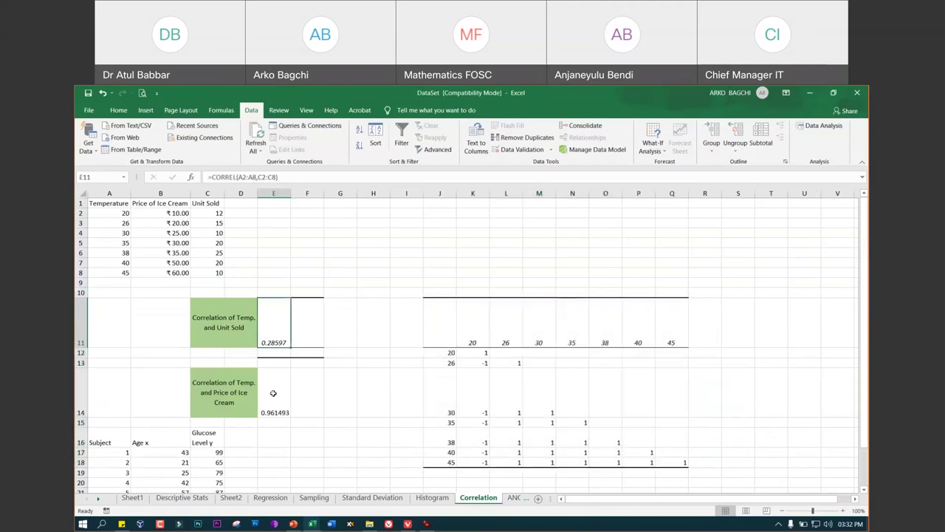
key("ctrl+z")
left_click_drag(415, 293, 710, 471)
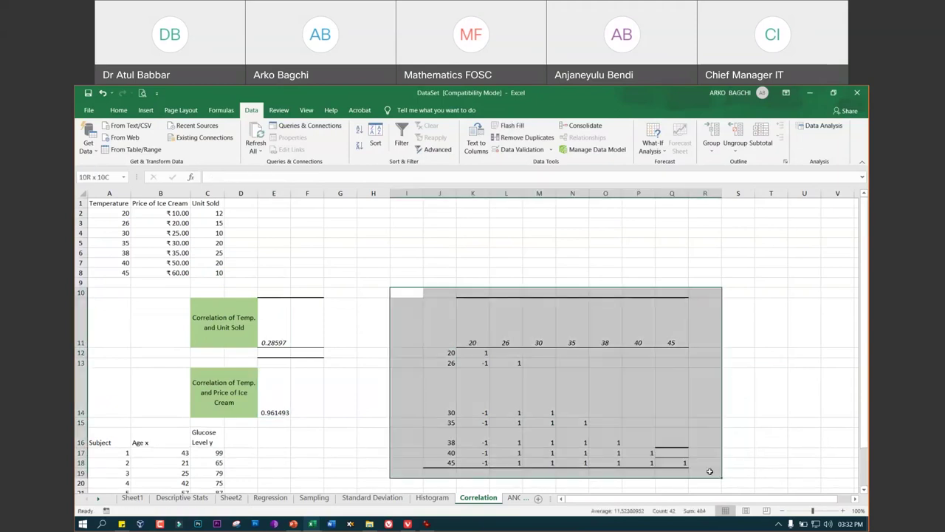
key("Delete")
left_click(539, 232)
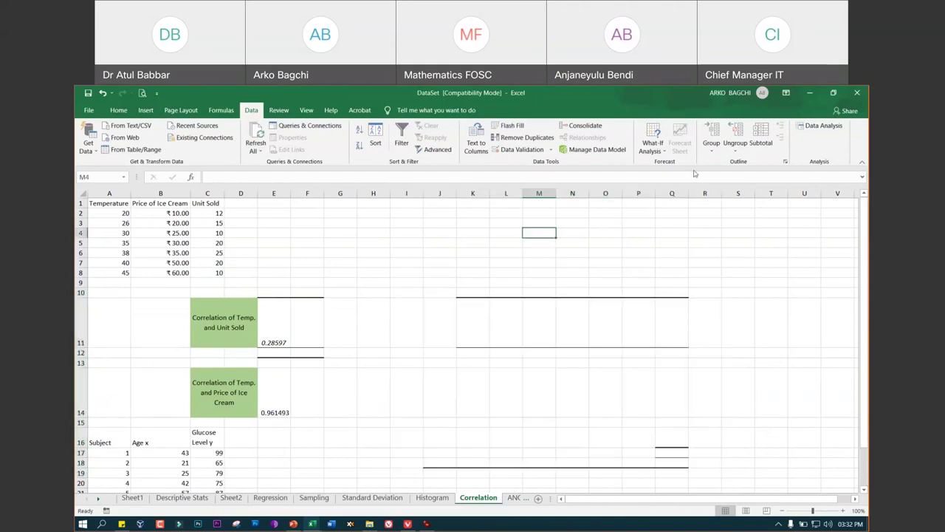
Correlate A1:C8 grouped by columns with header labels, outputting the matrix at I11
left_click(813, 130)
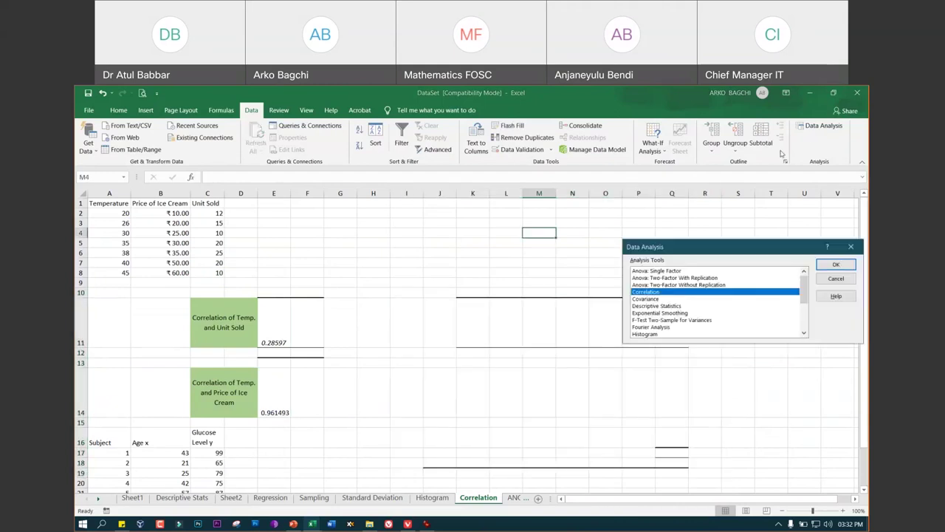
left_click(836, 264)
left_click(739, 275)
left_click_drag(730, 240, 547, 232)
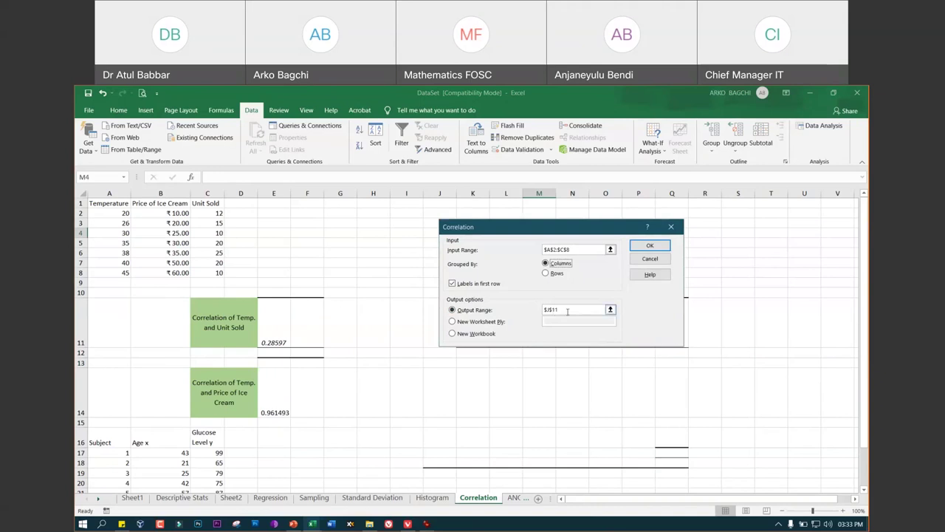
key("shift+Tab")
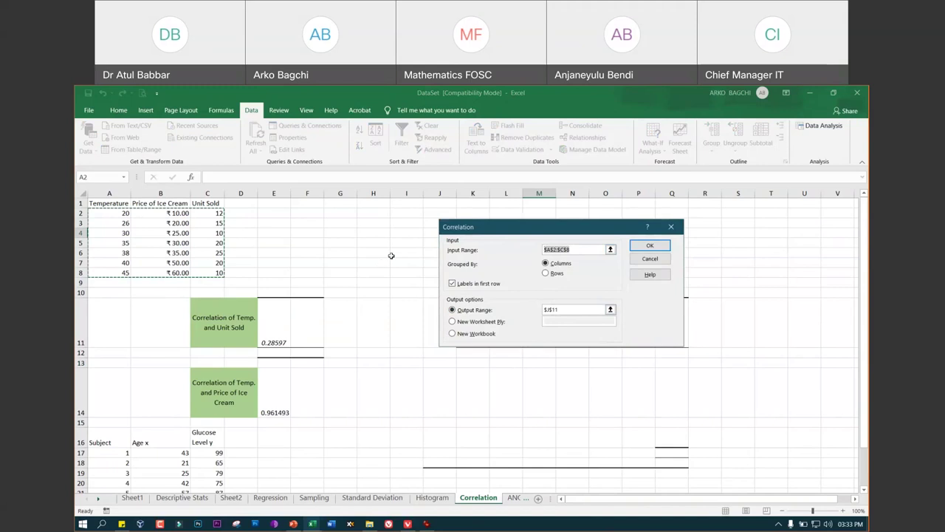
left_click(106, 206)
left_click_drag(106, 206, 213, 273)
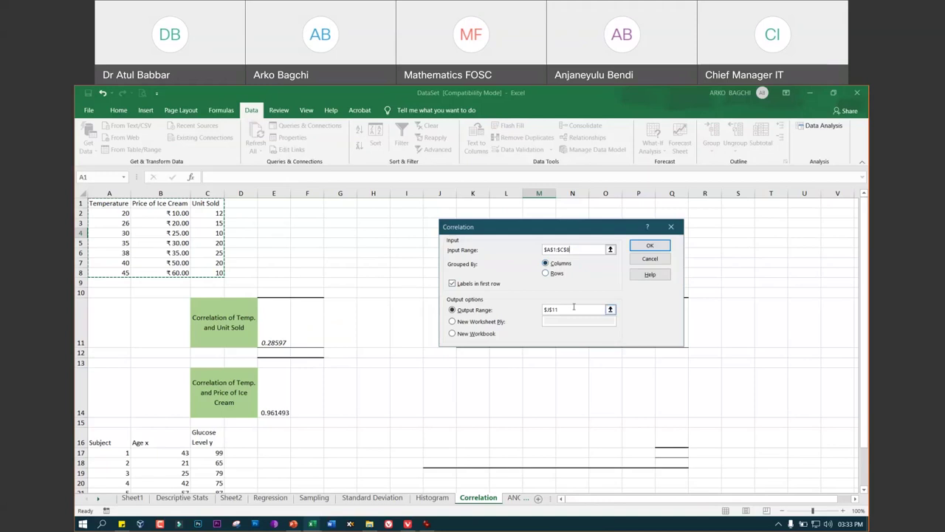
left_click_drag(502, 227, 631, 228)
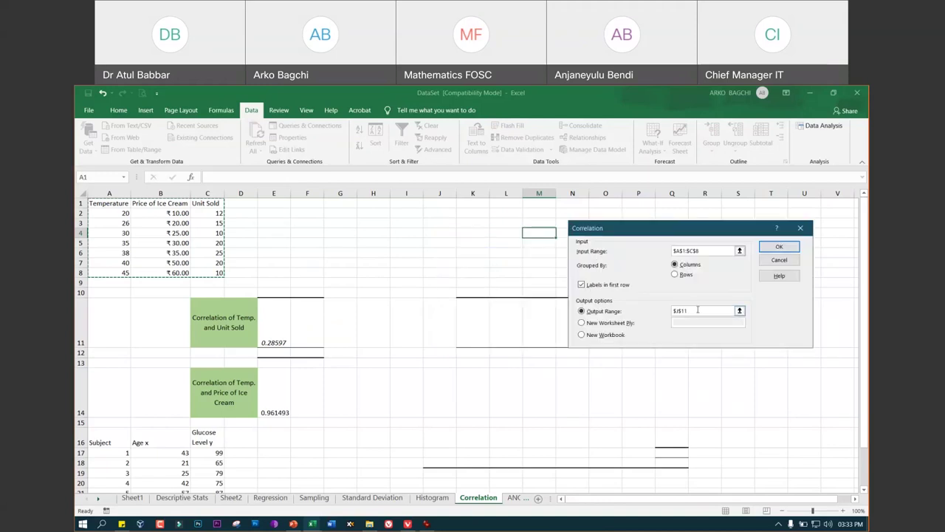
key("Tab")
key("Delete")
mouse_move(408, 310)
left_mouse_down()
mouse_move(487, 364)
mouse_move(412, 330)
left_mouse_up()
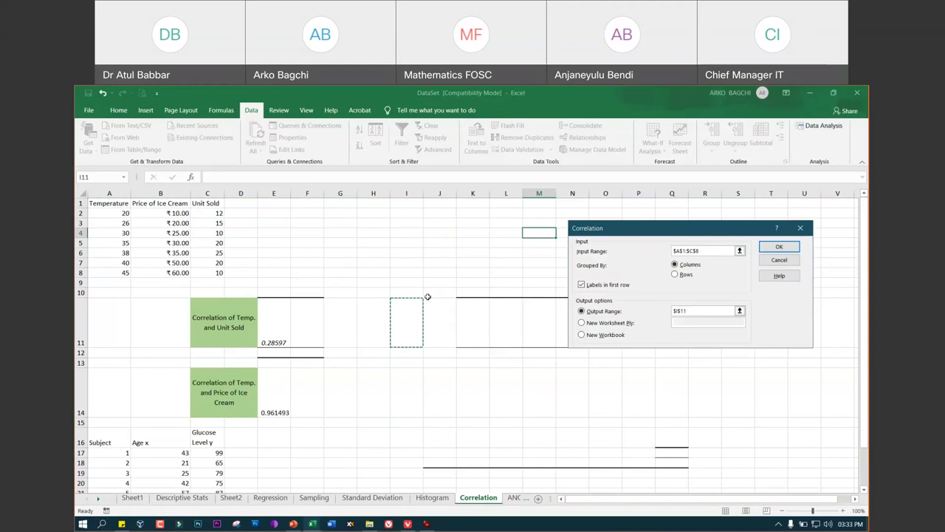
left_click(777, 247)
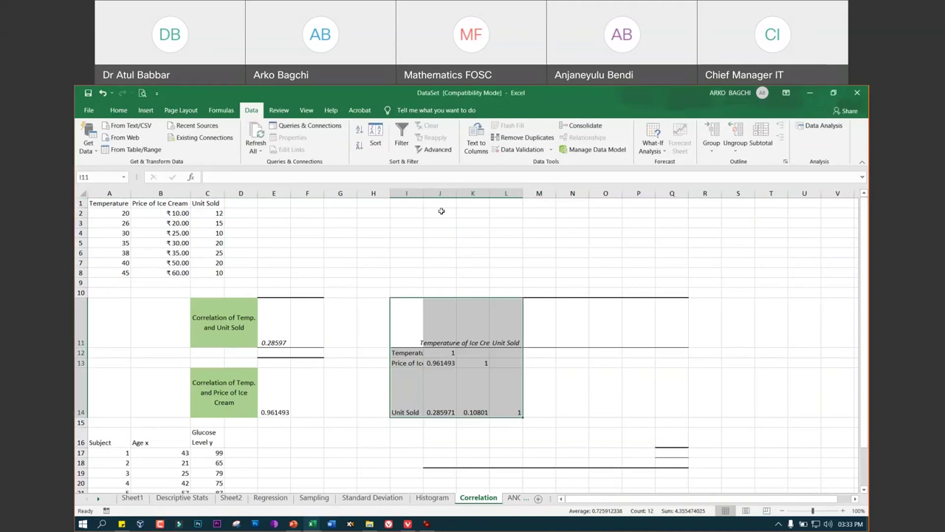
AutoFit columns I and J so the Price of Ice Cream label and full decimals show
double_click(424, 192)
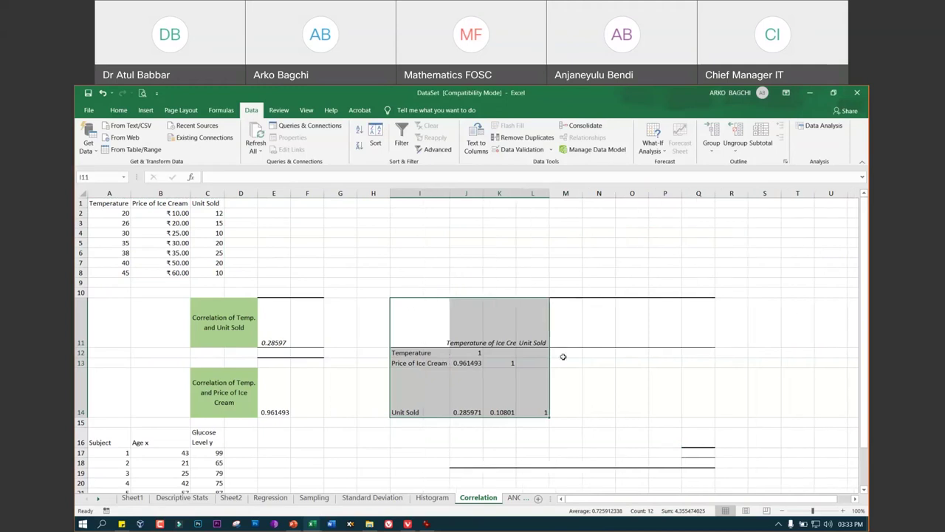
left_click(414, 363)
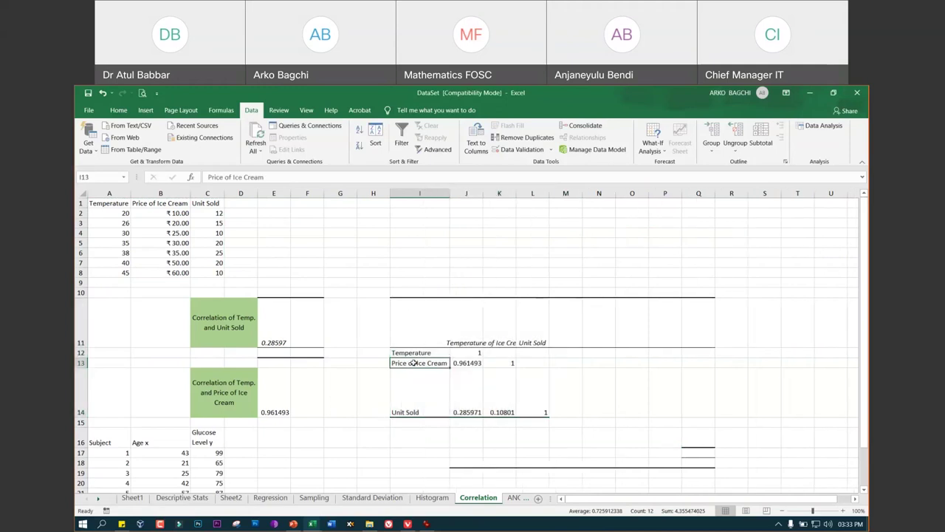
double_click(483, 193)
Compare the matrix values with the CORREL results in E14 and E11
left_click(511, 330)
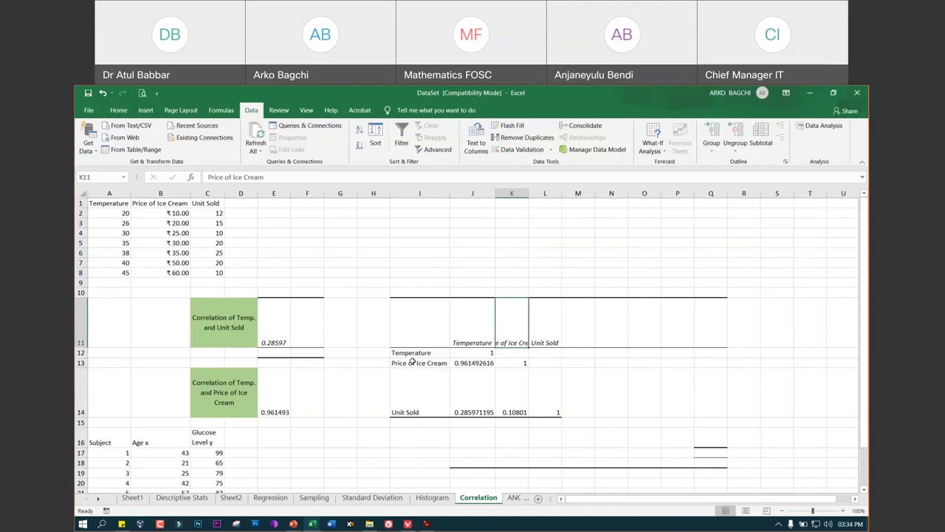
left_click(411, 362)
left_click(478, 335)
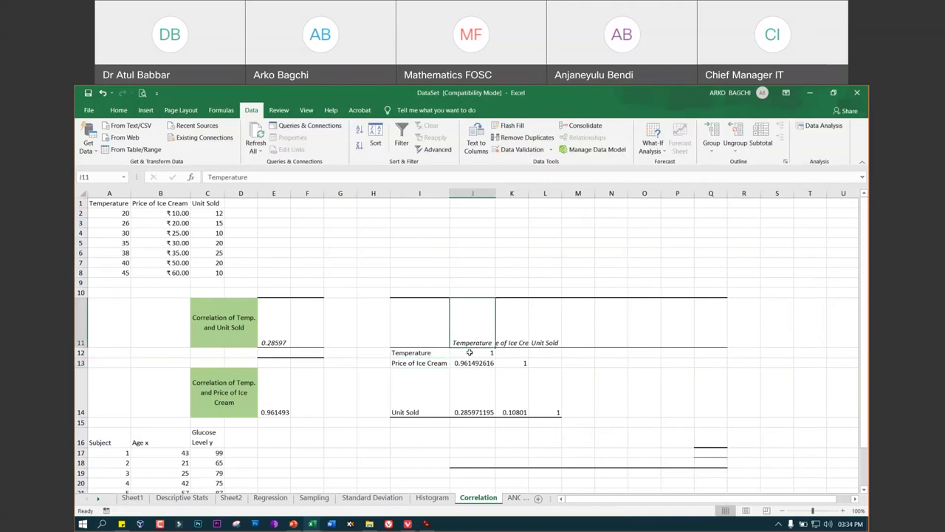
left_click(271, 411)
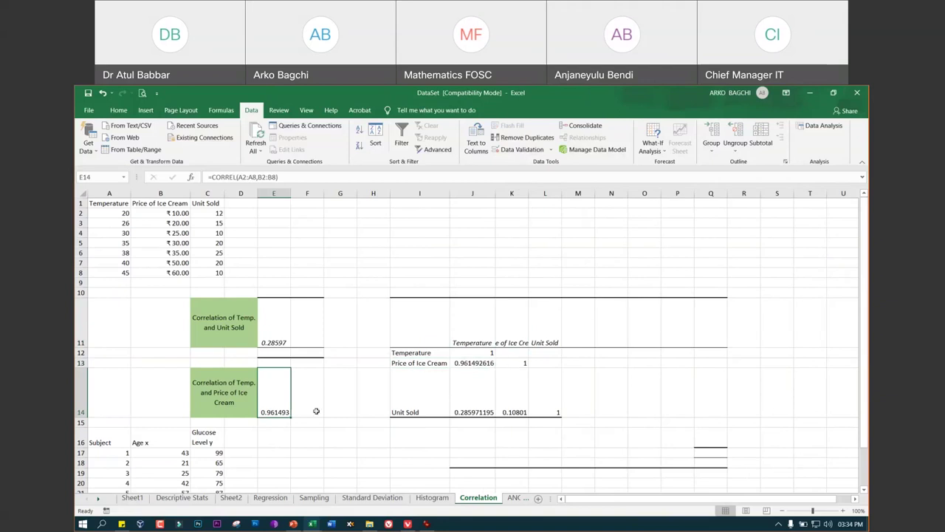
left_click(420, 393)
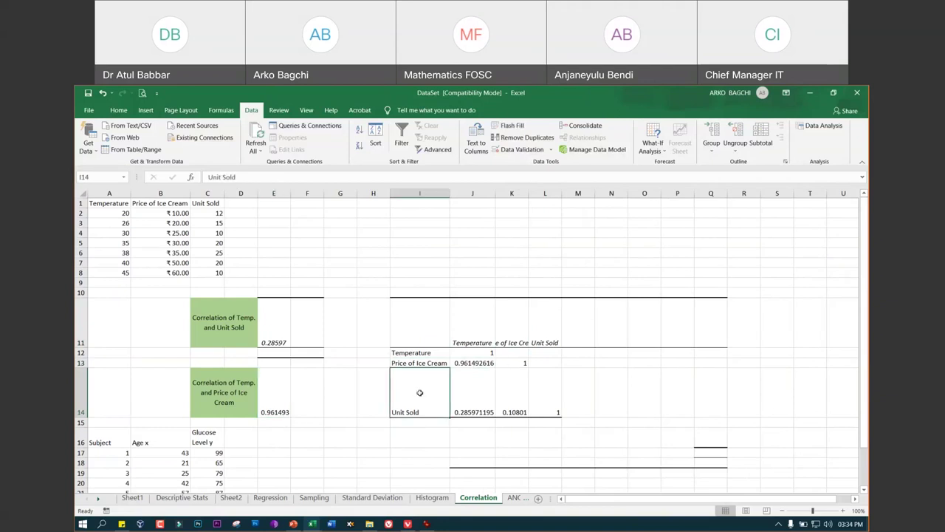
left_click(483, 317)
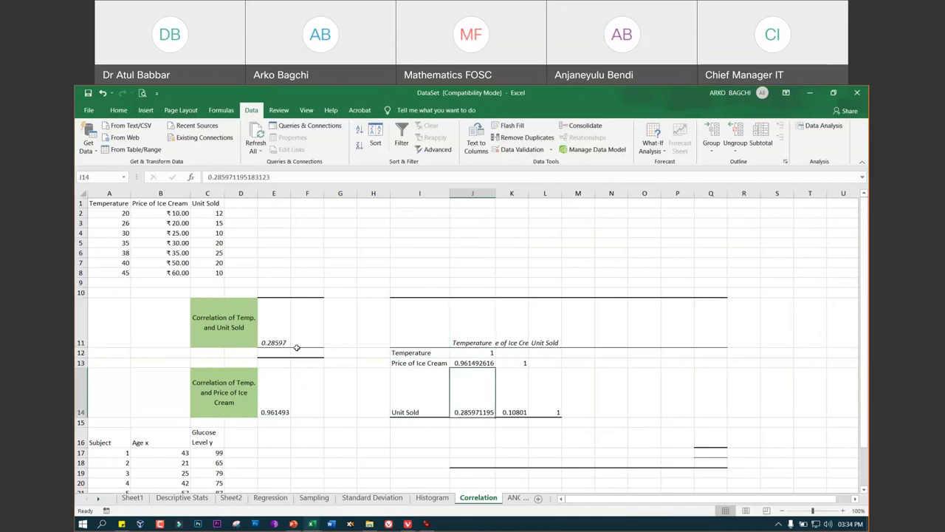
left_click(277, 327)
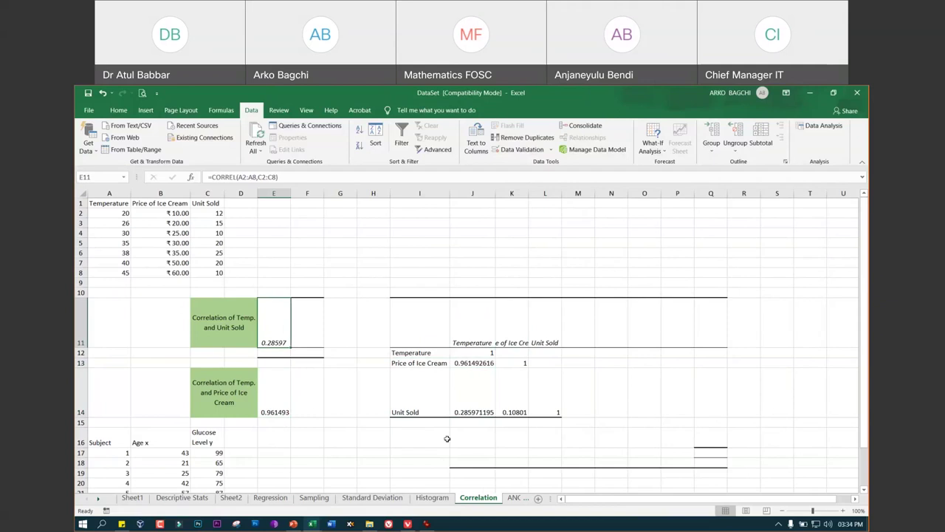
left_click(192, 178)
left_click_drag(788, 312, 665, 324)
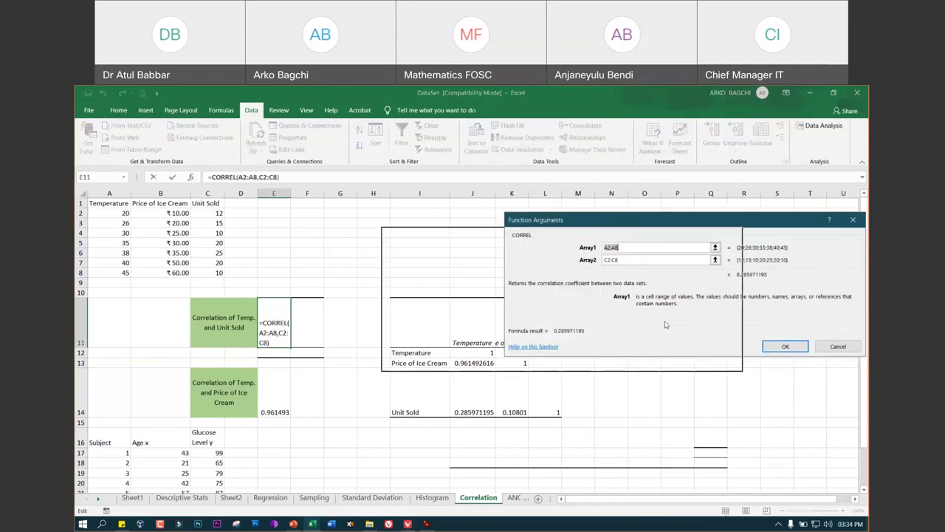
key("Return")
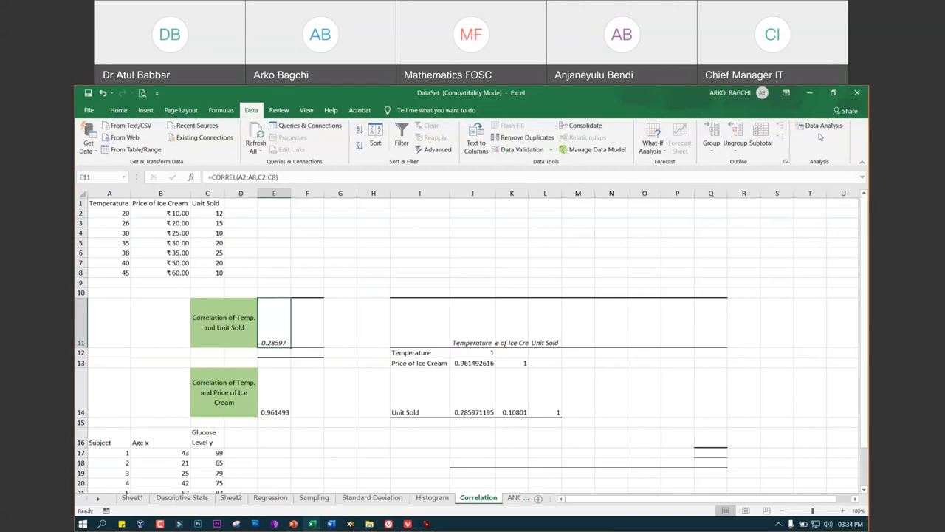
left_click(822, 127)
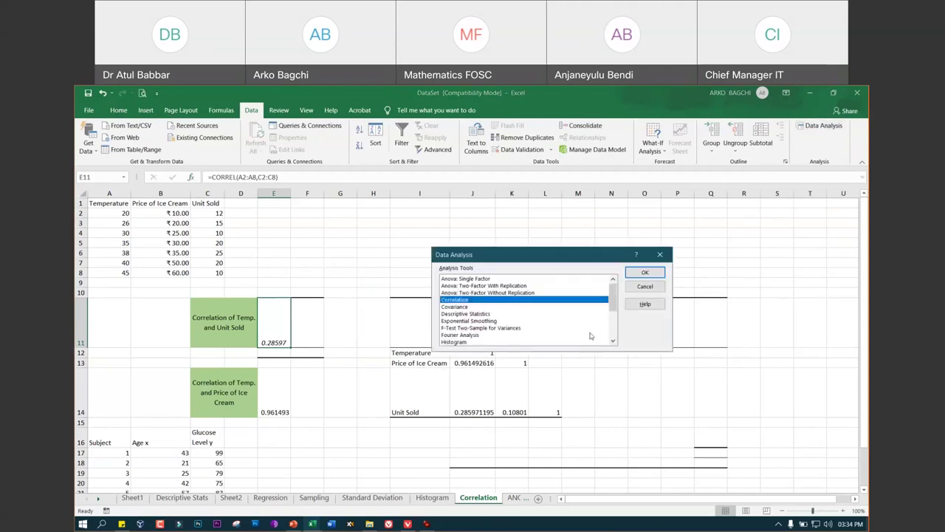
left_click(646, 271)
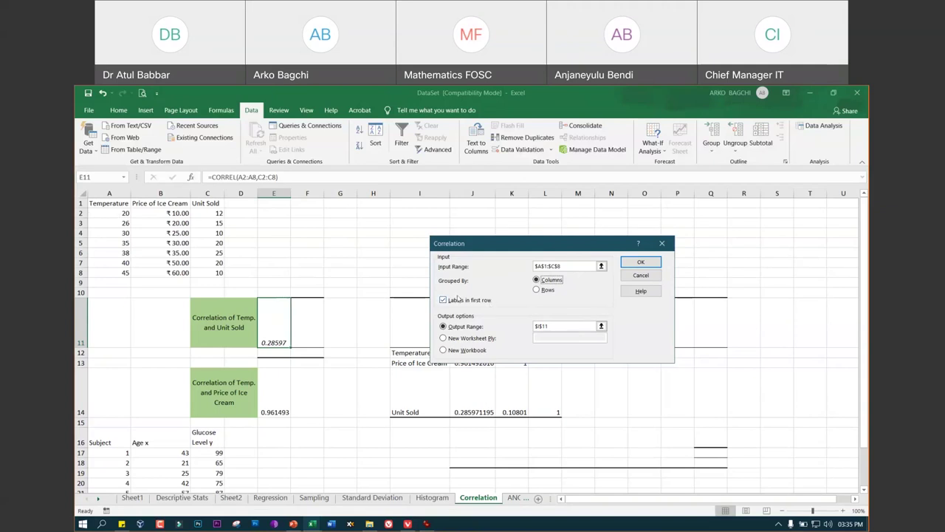
left_click(641, 275)
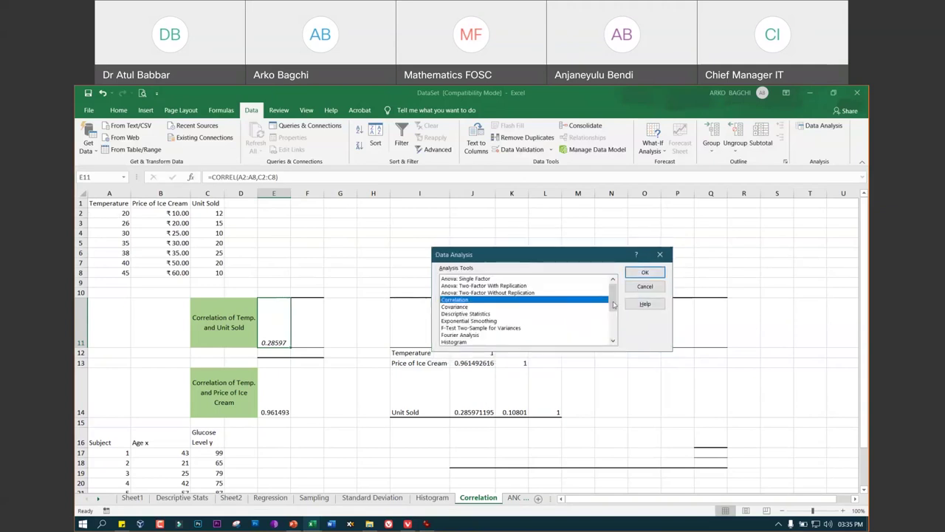
left_click(645, 286)
scroll(501, 383, "down", 3)
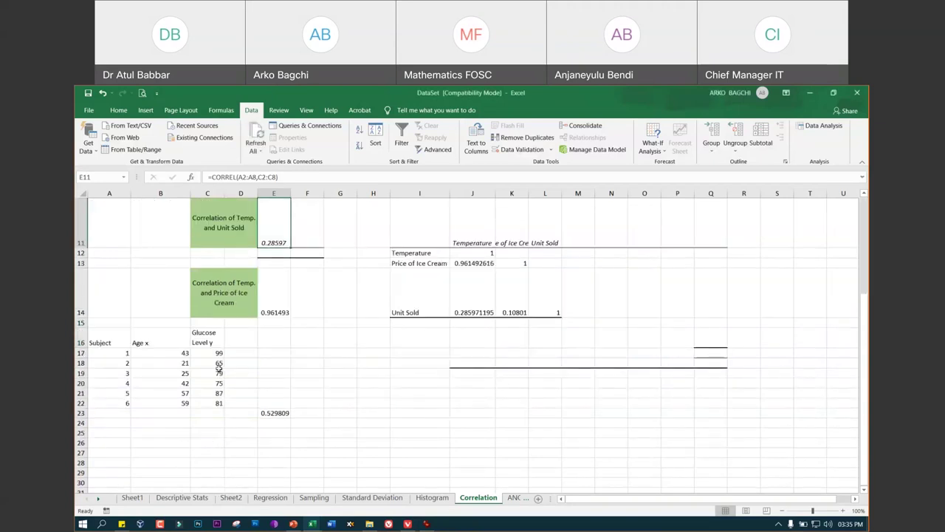
left_click(271, 414)
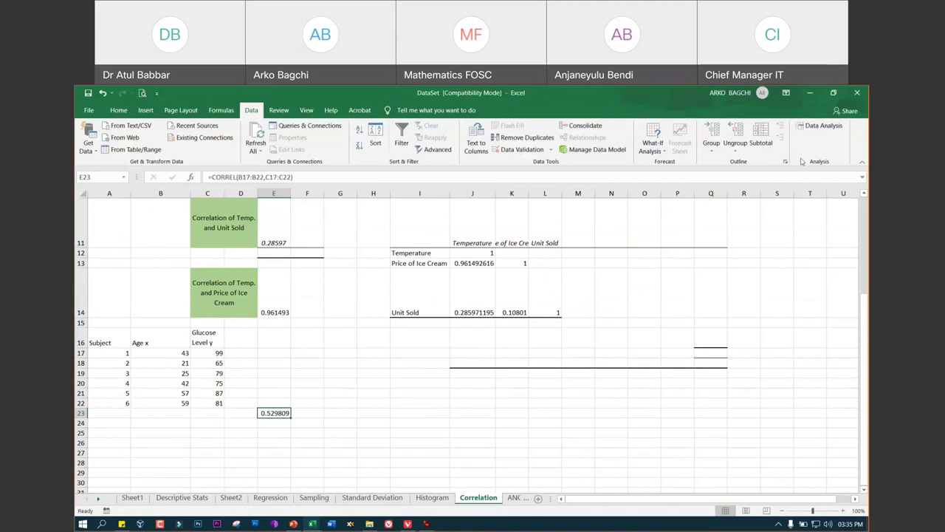
Set the Correlation input to the Age x and Glucose Level y columns
left_click(821, 125)
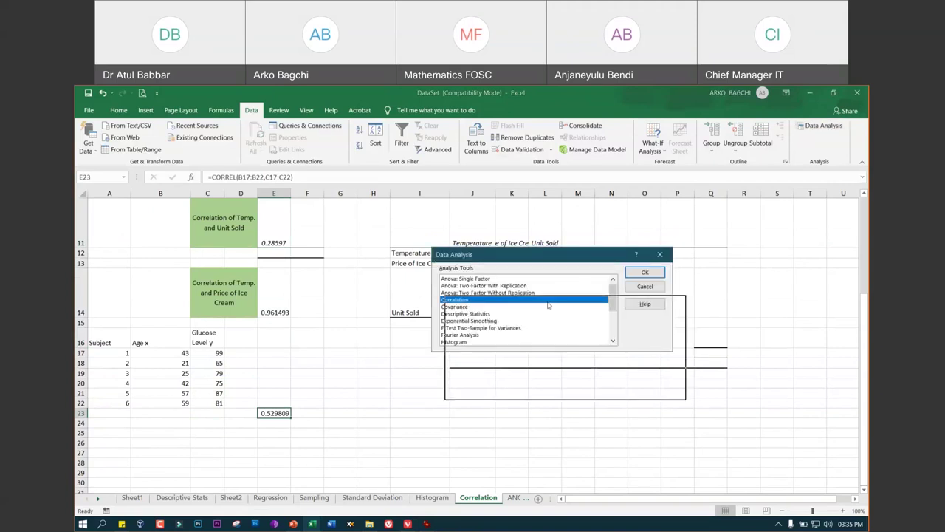
left_click_drag(535, 256, 549, 305)
left_click(655, 322)
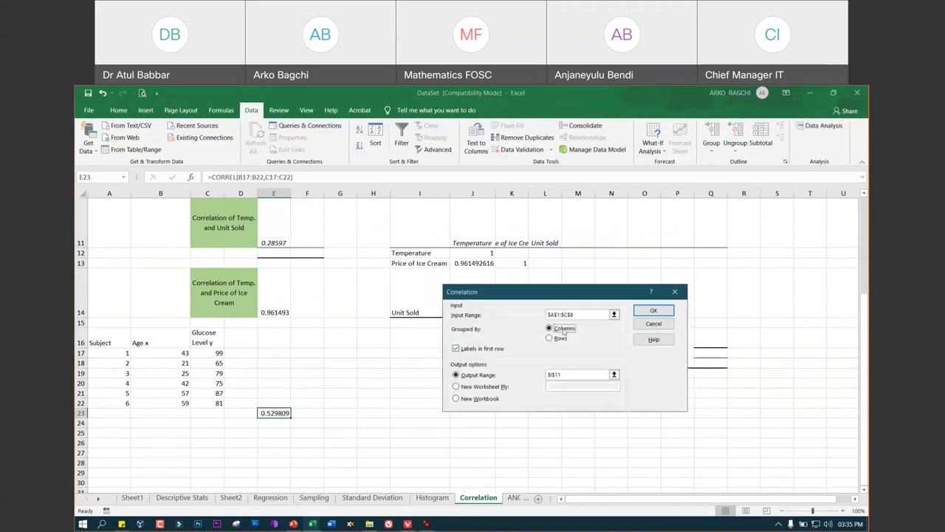
left_click(565, 315)
key("BackSpace")
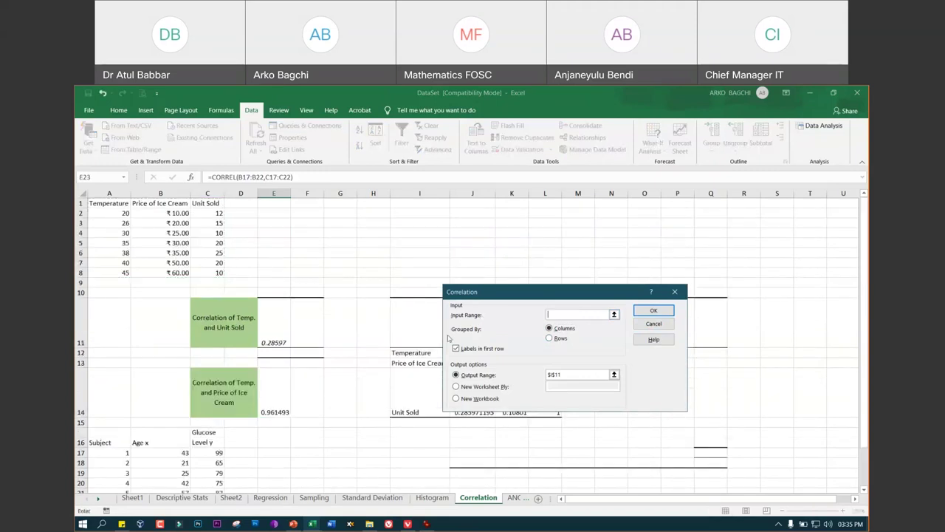
scroll(147, 384, "down", 2)
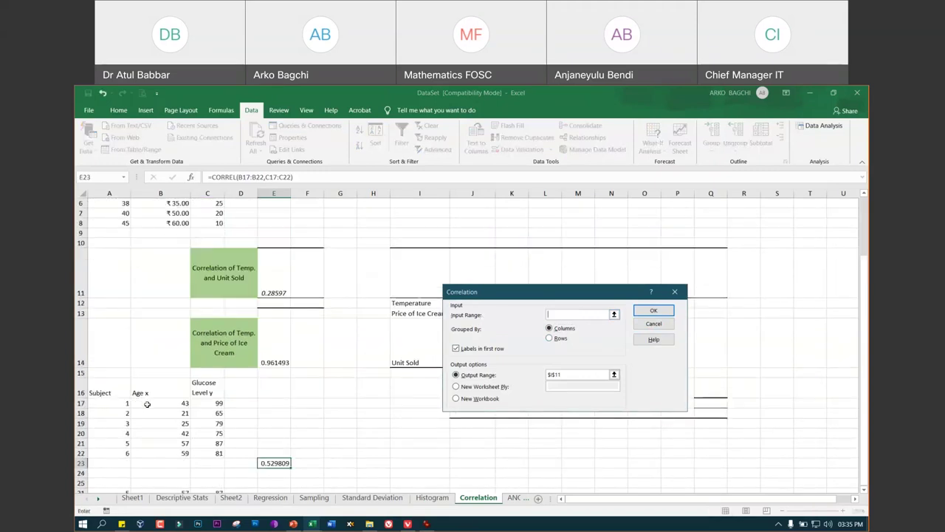
mouse_move(145, 390)
left_mouse_down()
mouse_move(197, 396)
mouse_move(197, 453)
left_mouse_up()
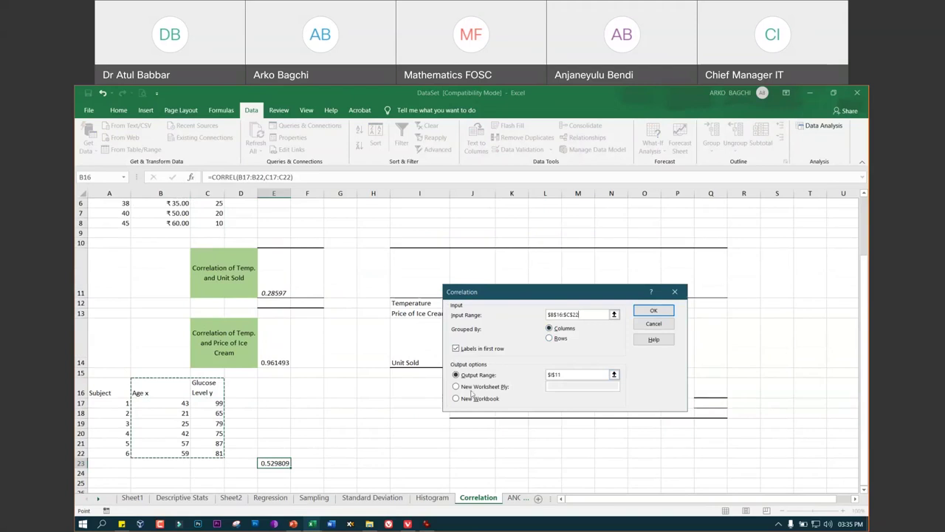
Set the output to G22 and run the age–glucose correlation
left_click(572, 374)
double_click(572, 374)
key("BackSpace")
left_click(345, 455)
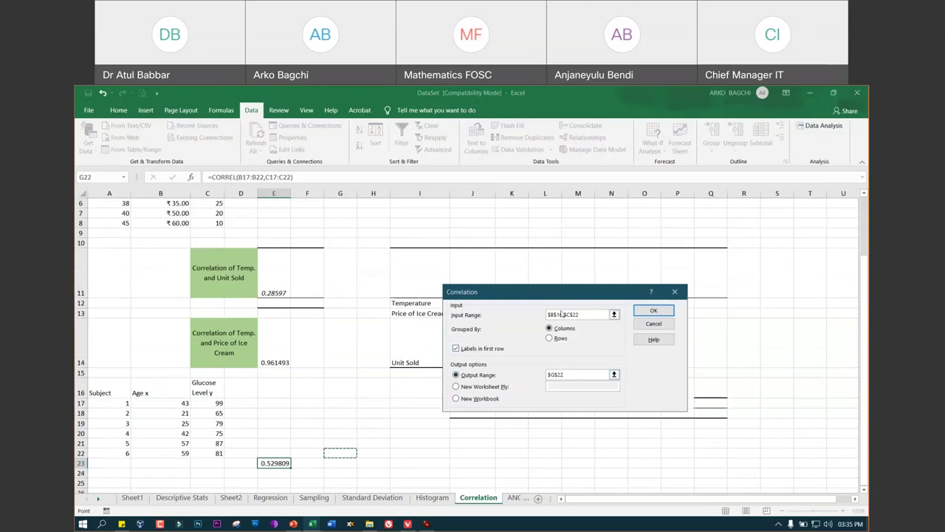
left_click(665, 310)
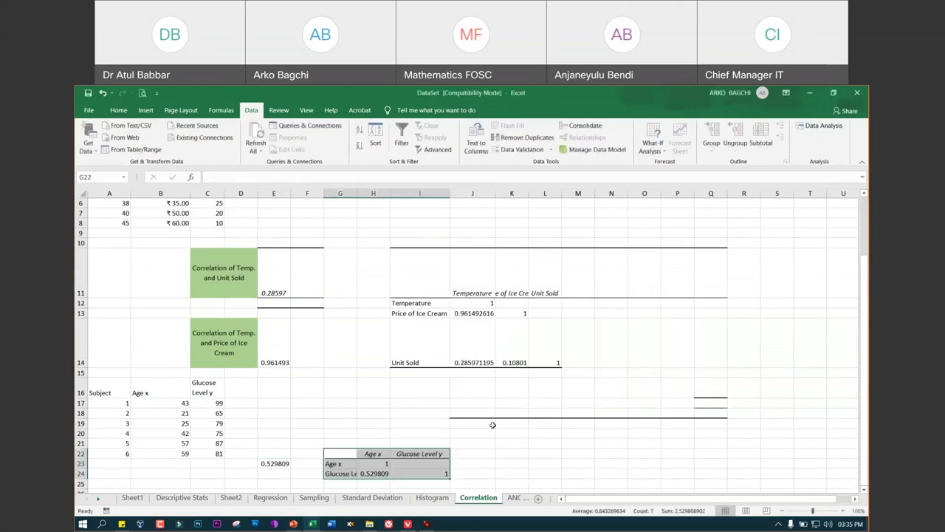
AutoFit column G, review the correlation value in E23 and H24, then go to Sampling
left_click(351, 198)
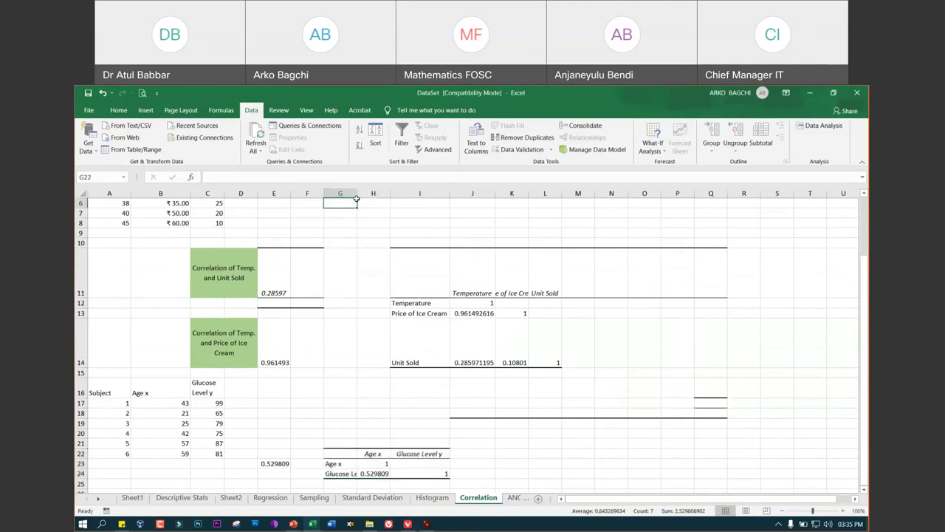
double_click(357, 194)
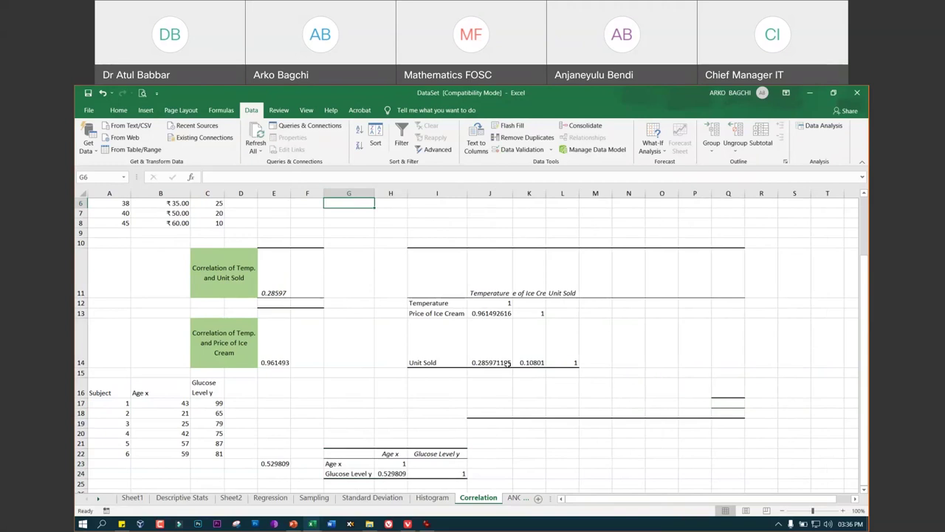
scroll(508, 363, "down", 2)
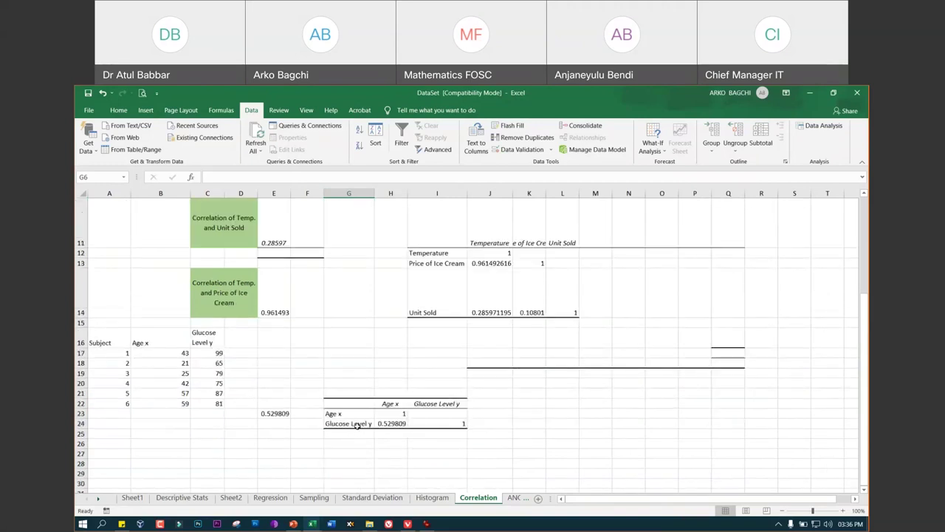
left_click(273, 414)
left_click(390, 423)
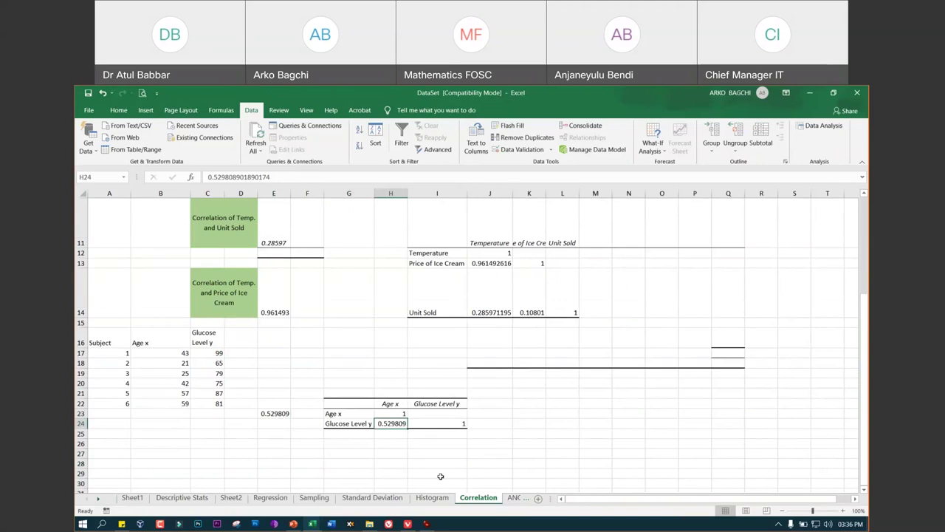
left_click(316, 499)
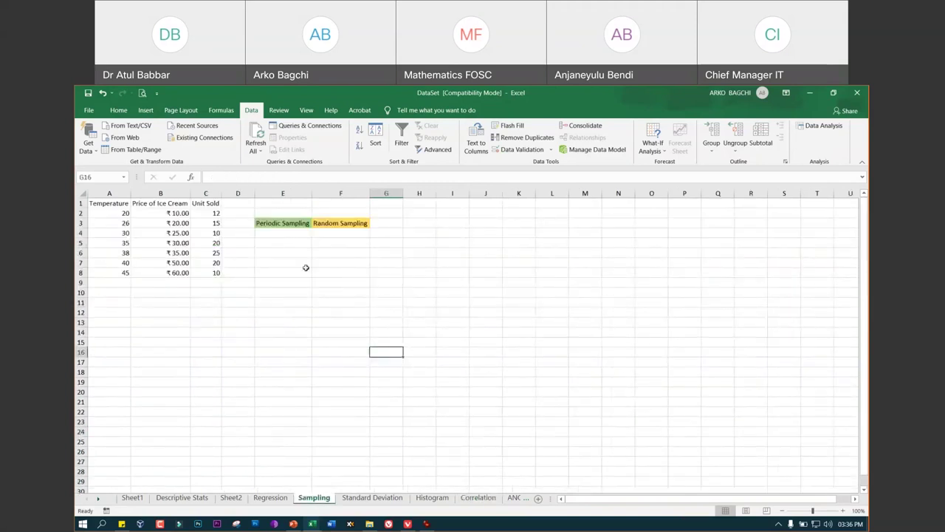
left_click(279, 225)
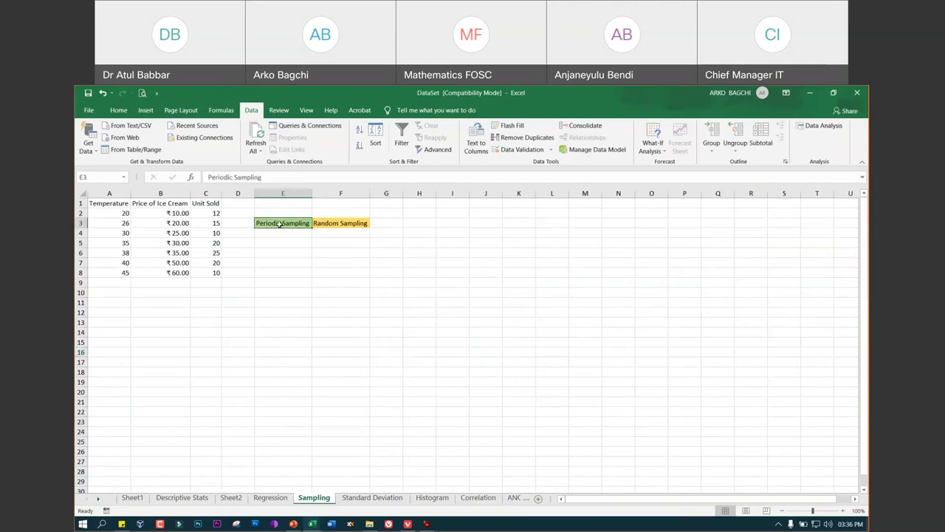
left_click(351, 228)
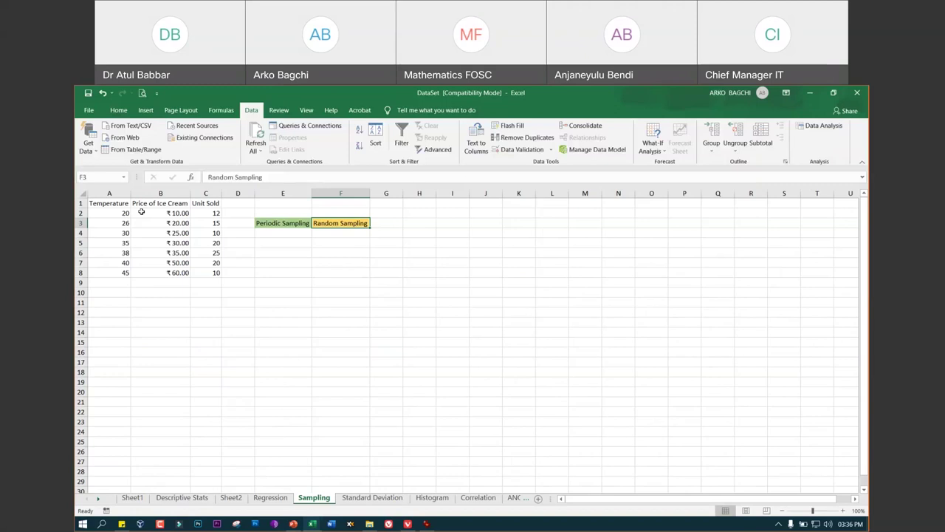
left_click_drag(109, 213, 112, 272)
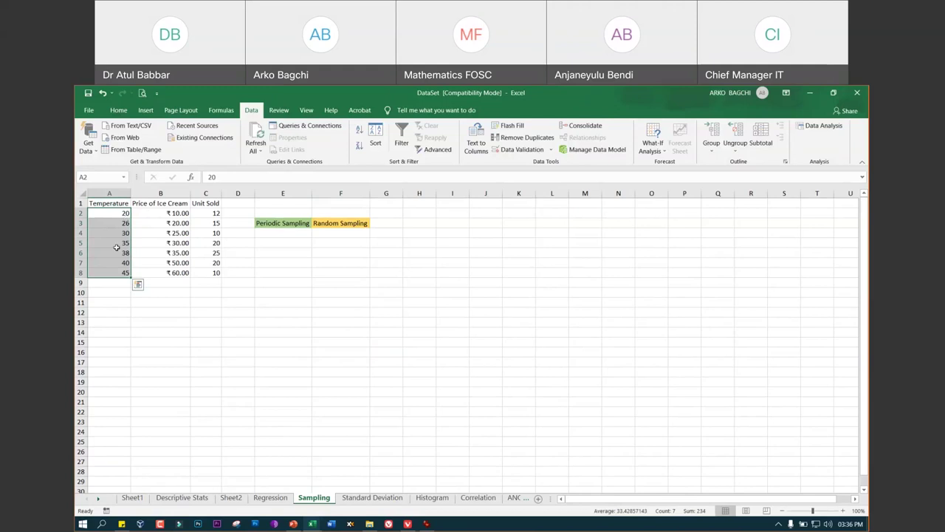
left_click(313, 291)
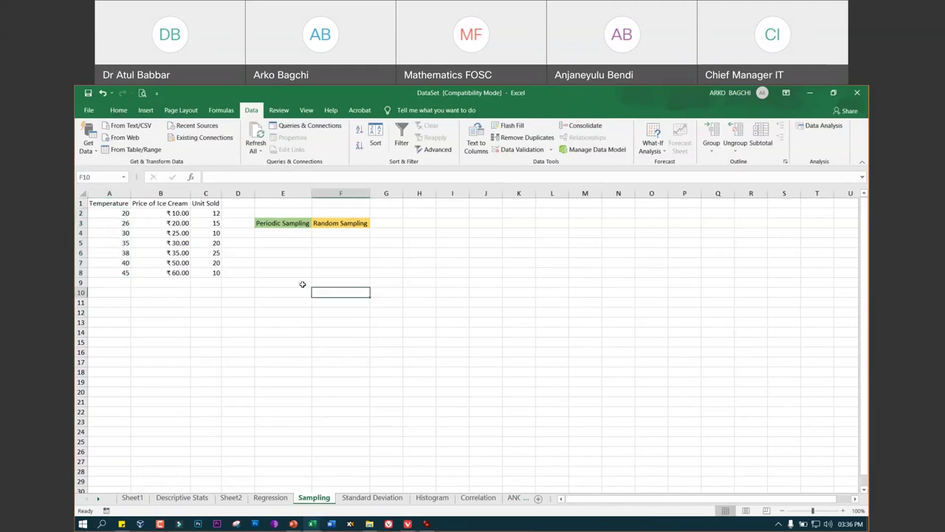
left_click(288, 232)
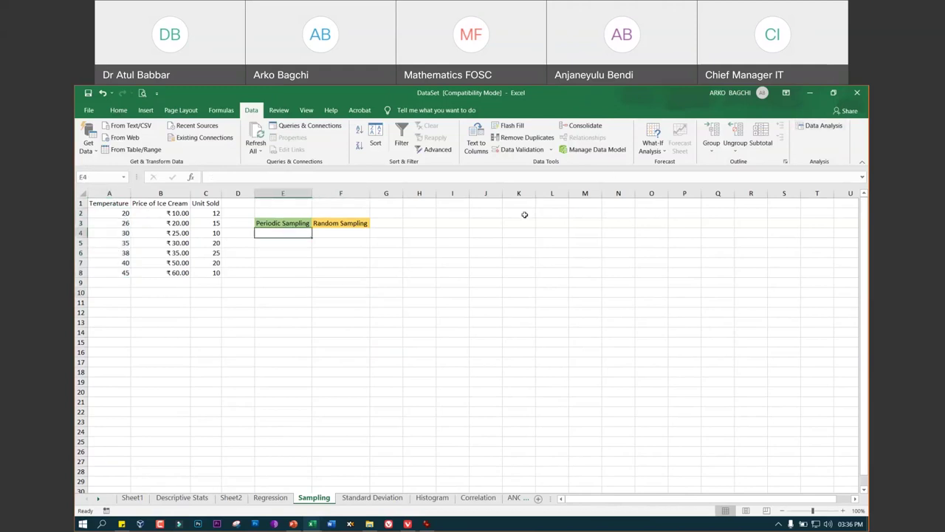
Set up Sampling with Temperature A1:A8 as input and labels in the first row
left_click(821, 127)
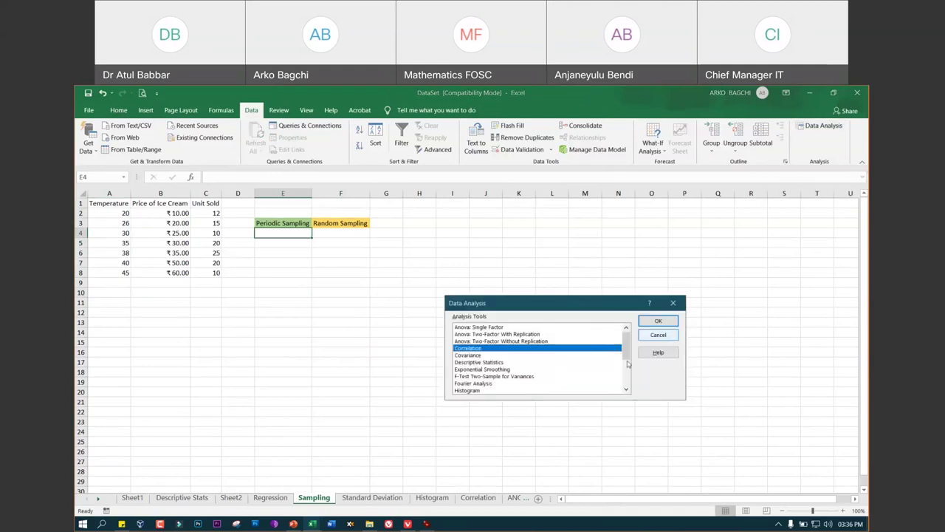
left_click_drag(627, 342, 627, 354)
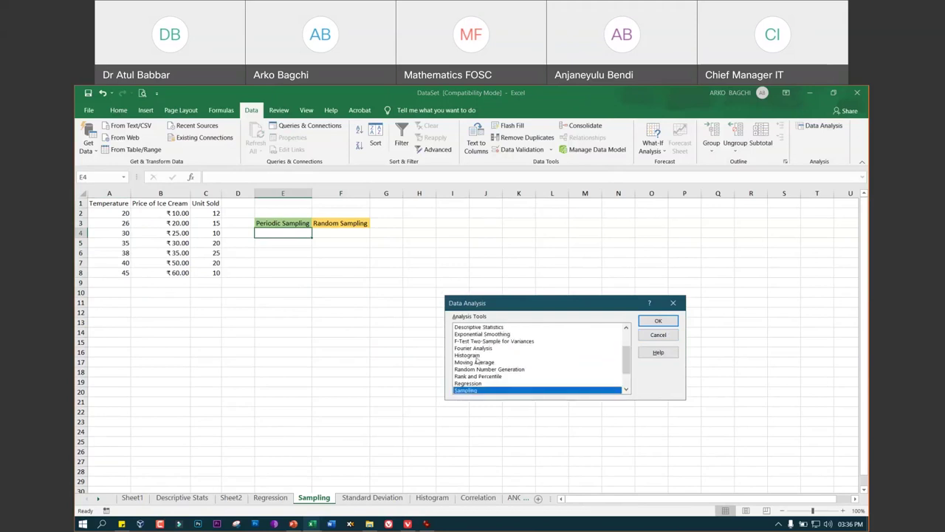
left_click(656, 321)
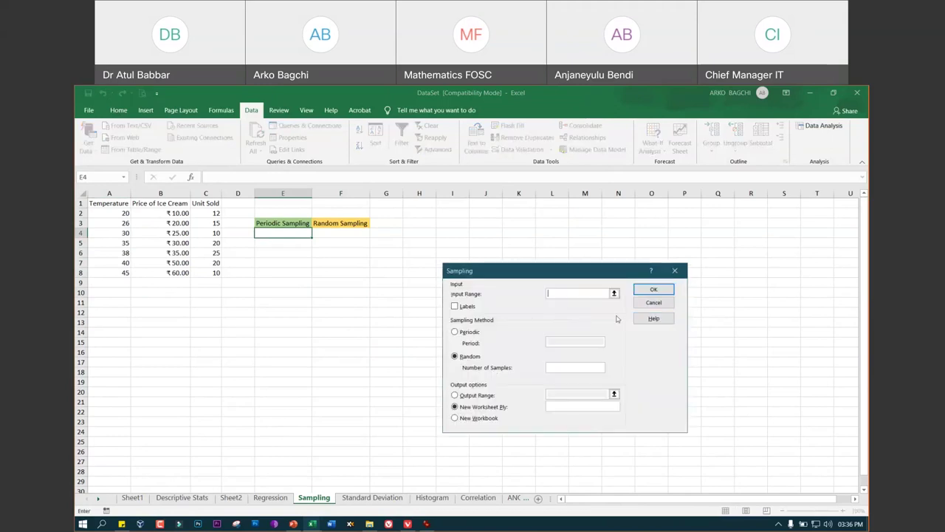
left_click_drag(536, 275, 519, 219)
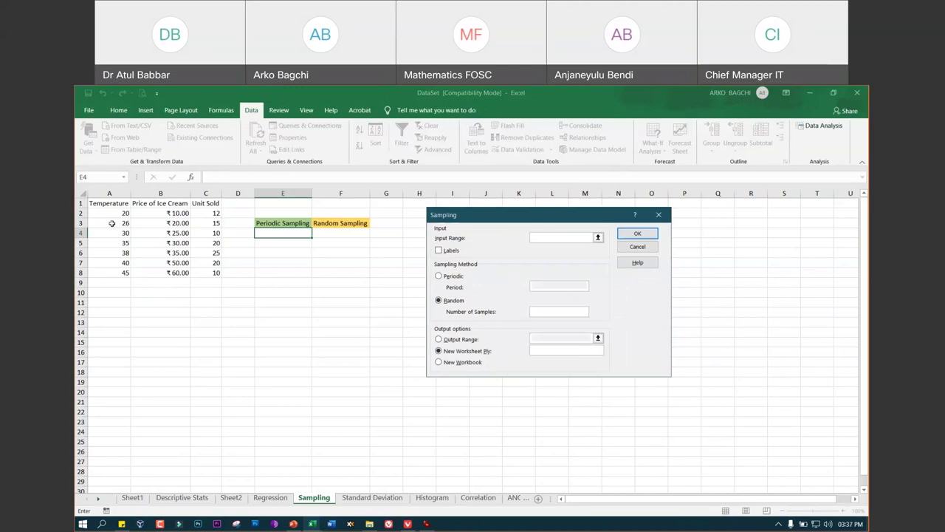
left_click_drag(113, 213, 109, 273)
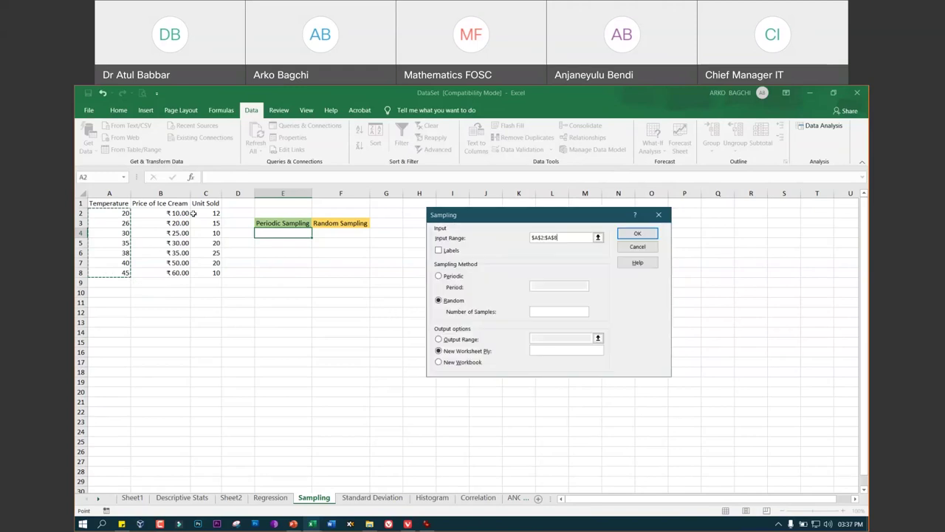
left_click_drag(99, 207, 107, 272)
left_click(441, 252)
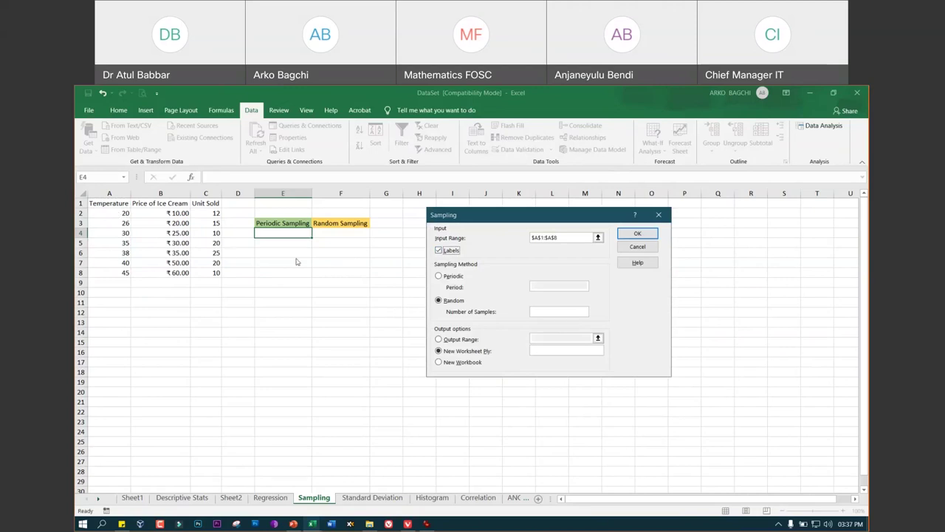
Run periodic sampling with period 2, outputting to cell E4
left_click(438, 277)
left_click(560, 284)
type("2")
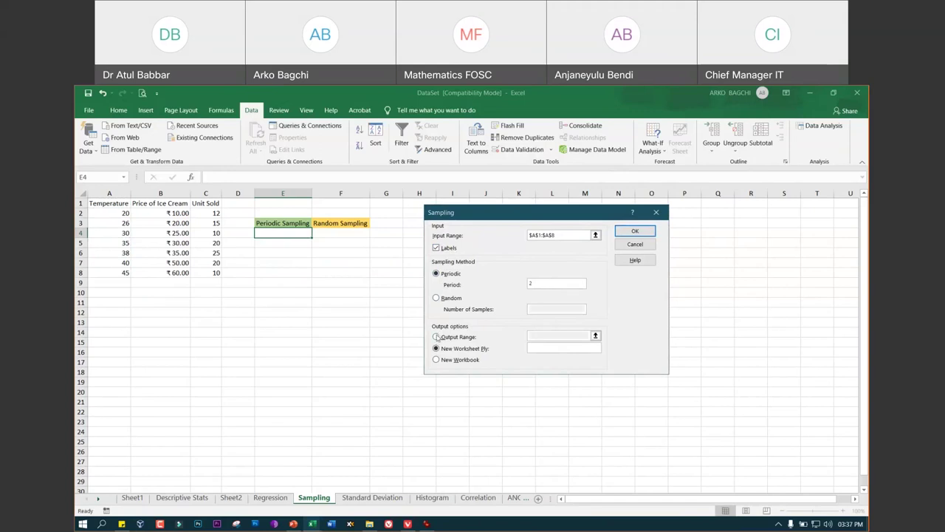
left_click(435, 337)
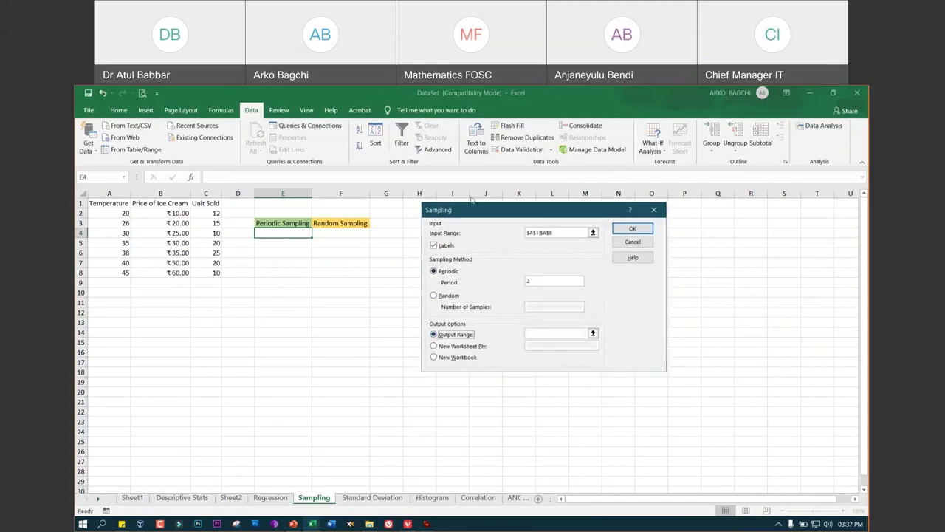
left_click_drag(479, 215, 497, 245)
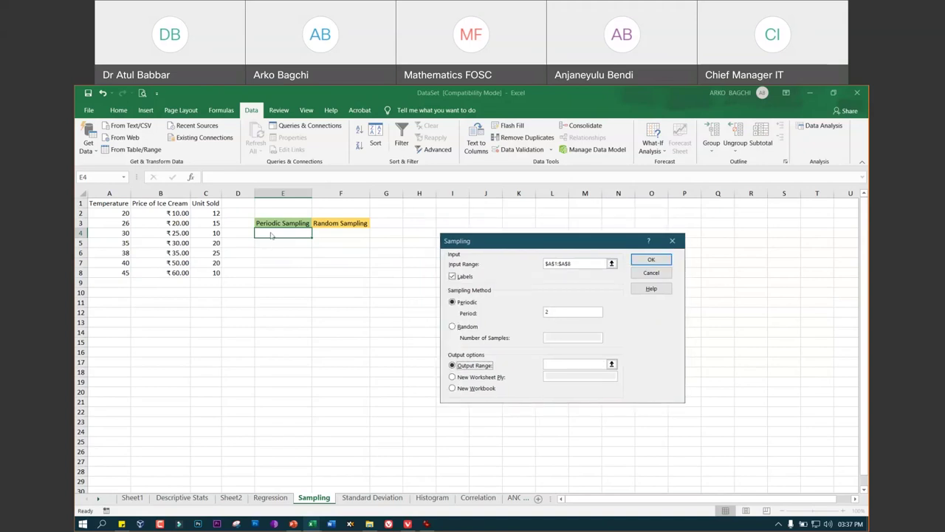
left_click(272, 235)
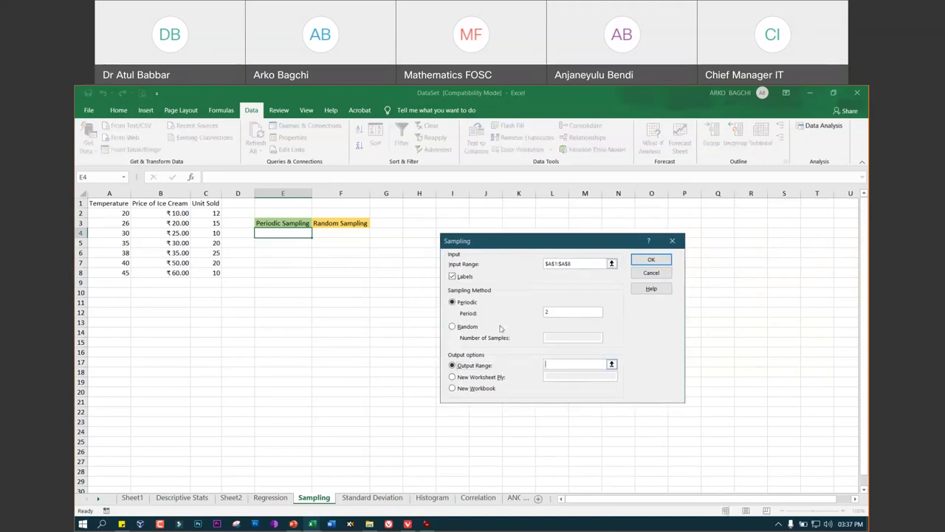
left_click(272, 235)
left_click(650, 260)
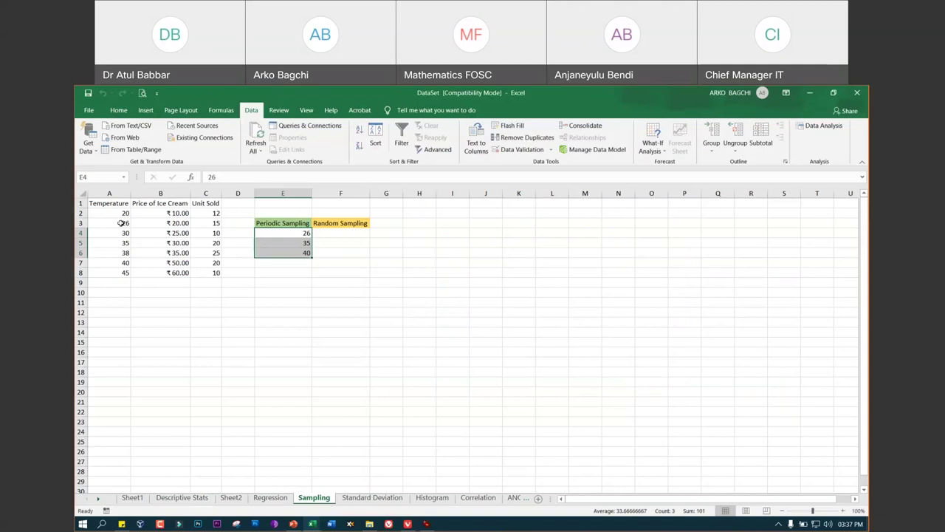
Check the samples against the Temperature values in A3, A5 and A7
left_click(121, 223)
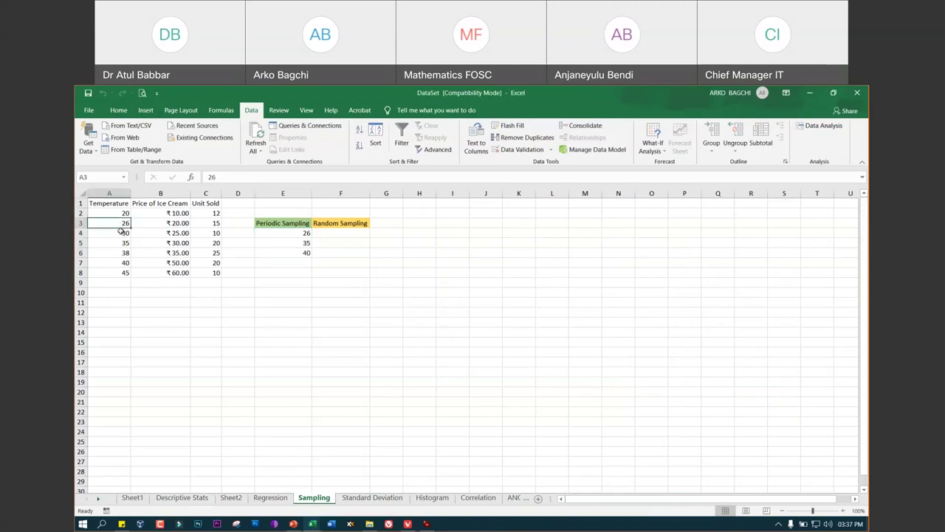
left_click(121, 243)
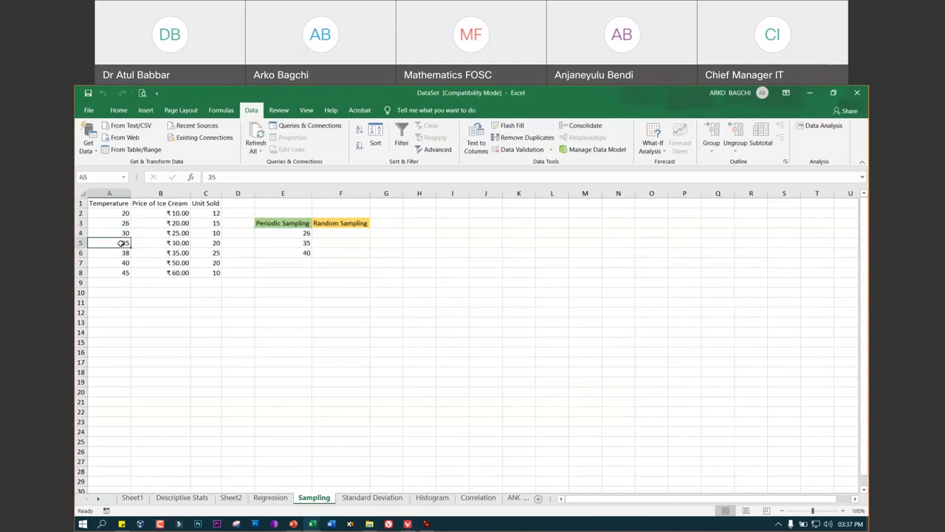
left_click(126, 263)
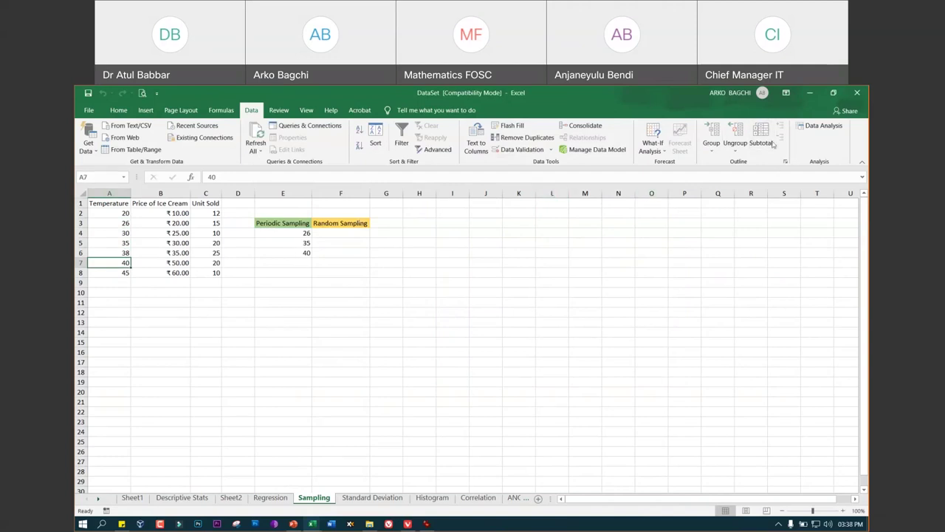
Randomly sample 4 values from Unit Sold C1:C8 into cell F4
left_click(820, 125)
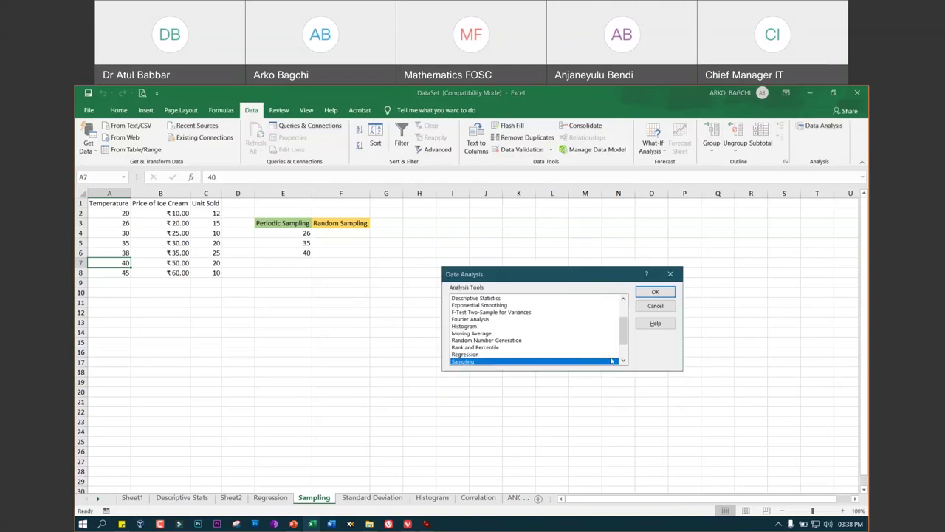
scroll(612, 361, "down", 2)
left_click(654, 291)
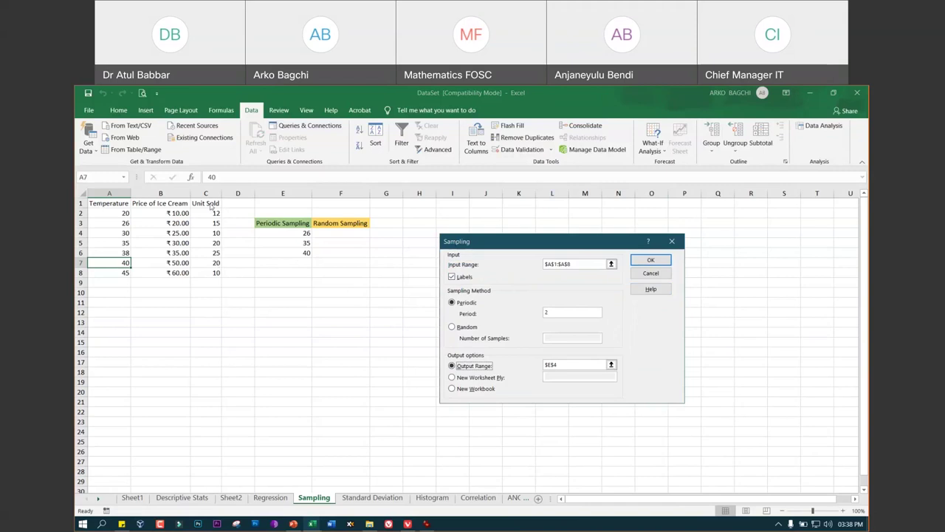
left_click(587, 262)
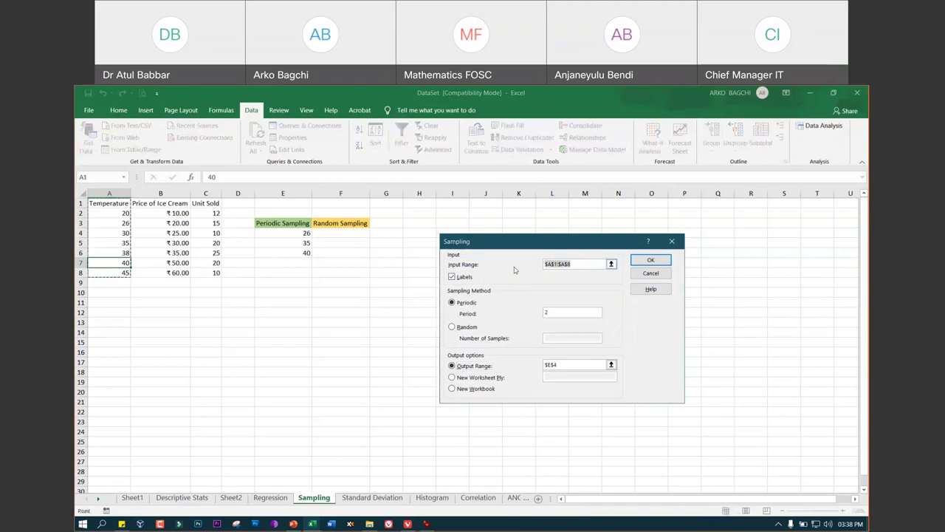
left_click_drag(206, 203, 209, 273)
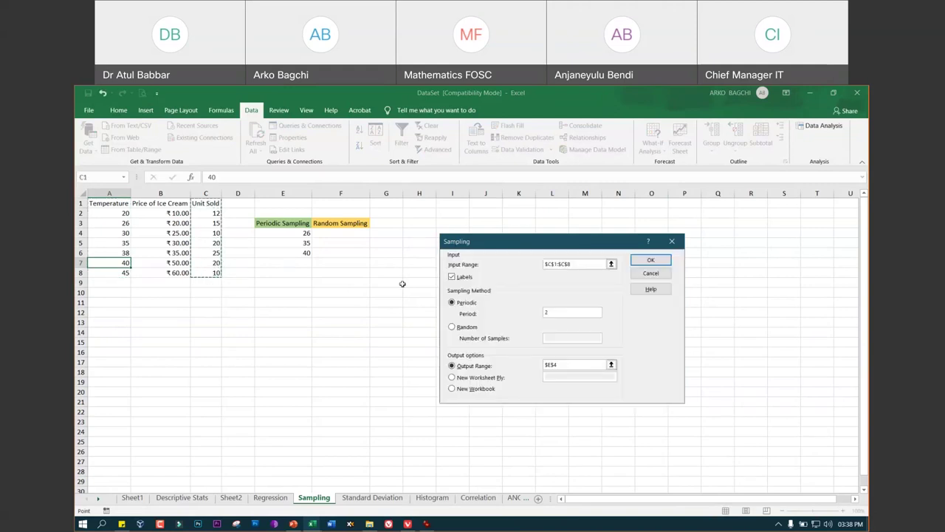
left_click(452, 327)
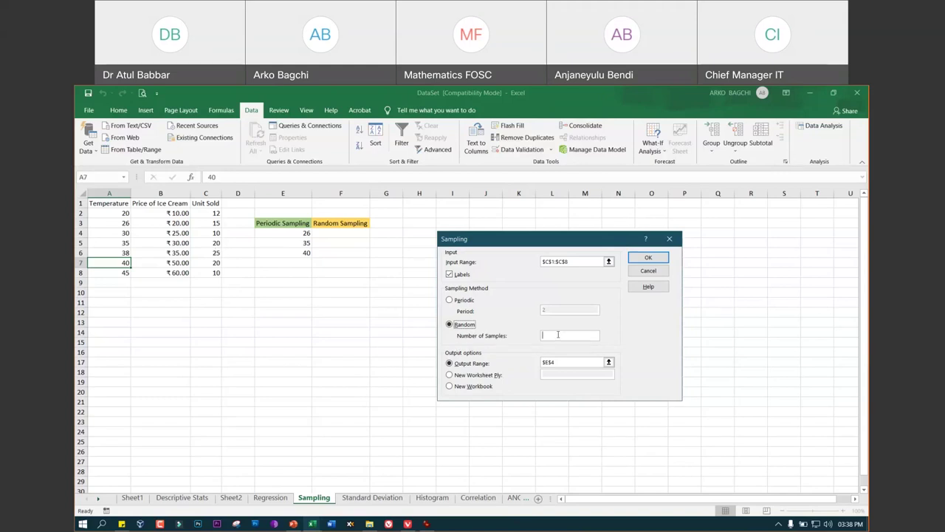
type("4")
left_click(568, 366)
left_click(344, 233)
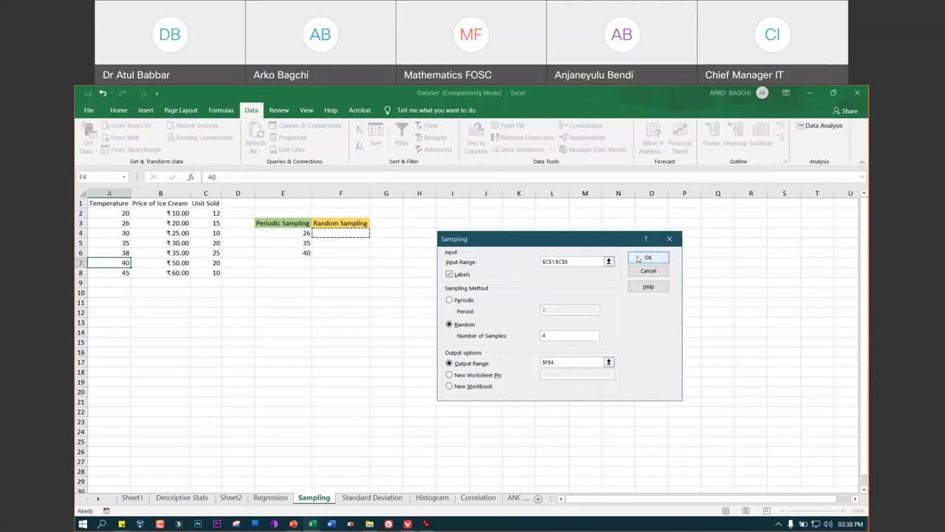
left_click(639, 258)
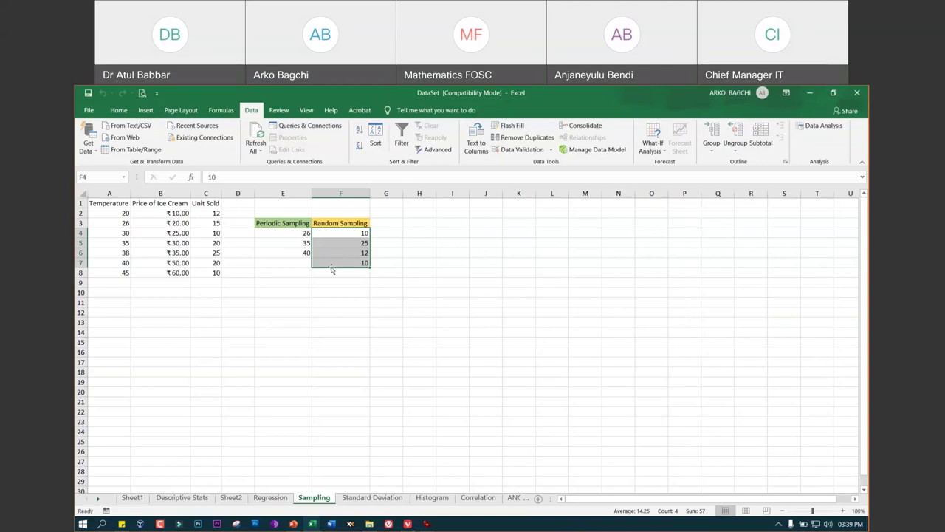
left_click(295, 254)
Browse the Standard Deviation and Correlation sheets, then select A1:C8 on the Sampling sheet
left_click(281, 224)
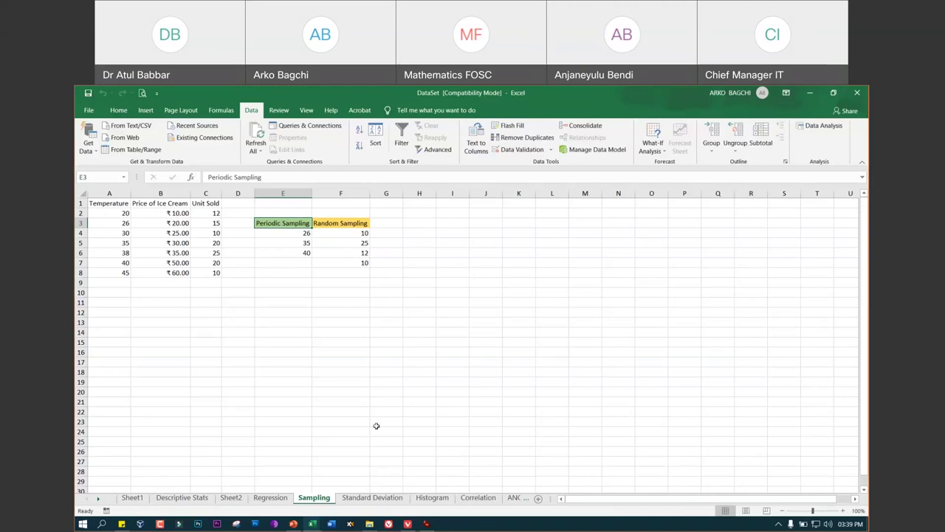
left_click(304, 351)
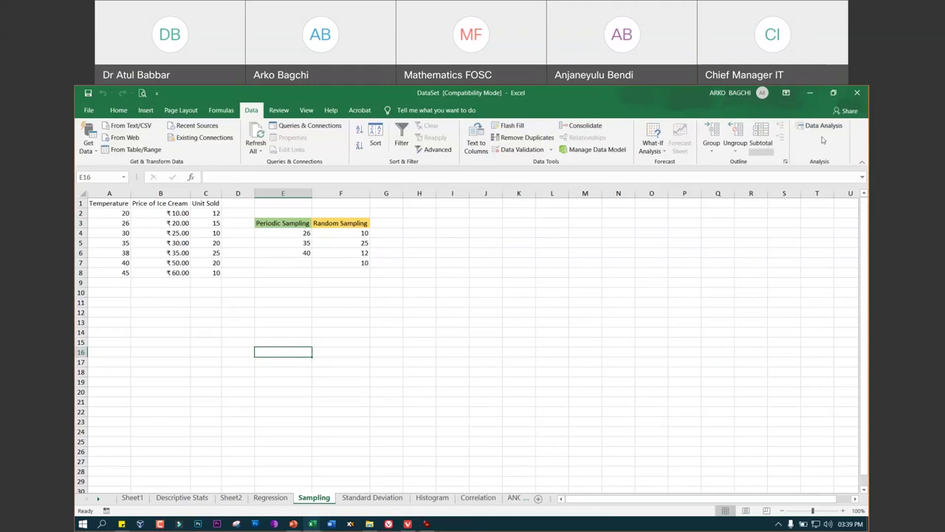
left_click(375, 499)
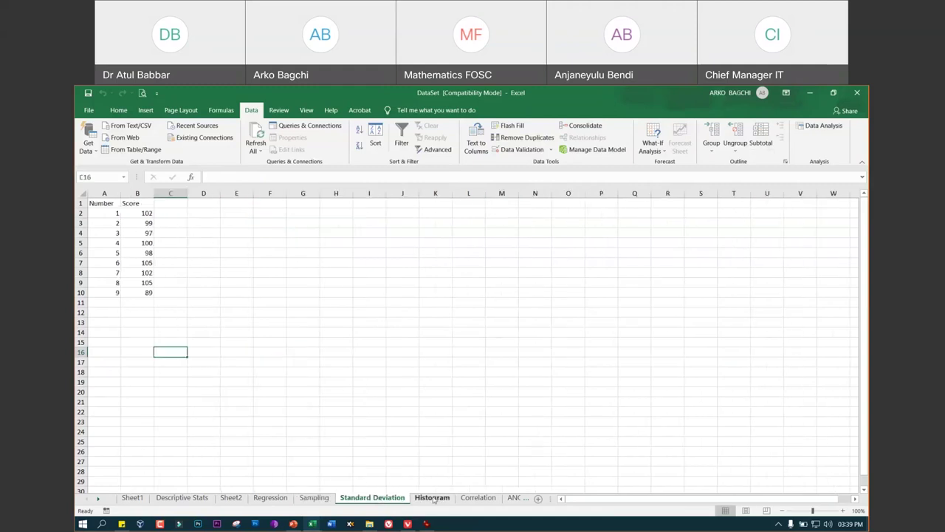
left_click(480, 499)
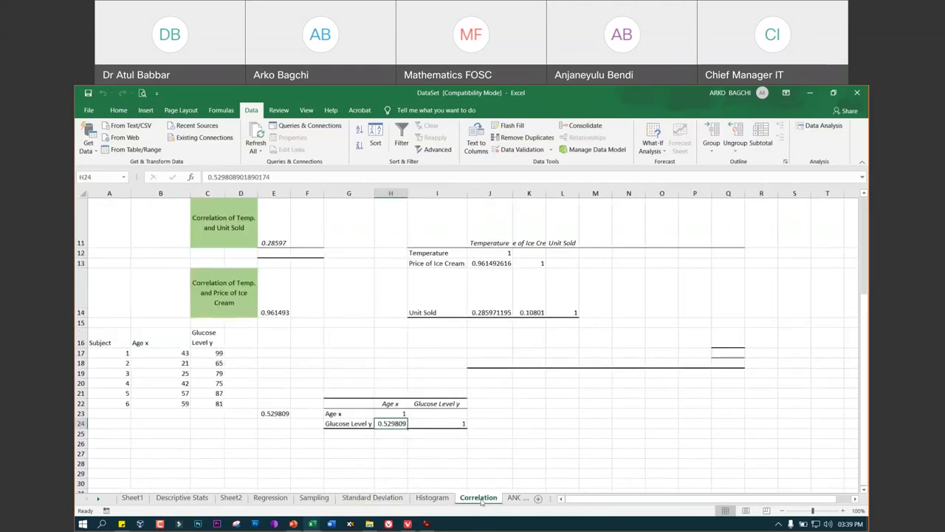
left_click(515, 498)
left_click(339, 496)
left_click(282, 497)
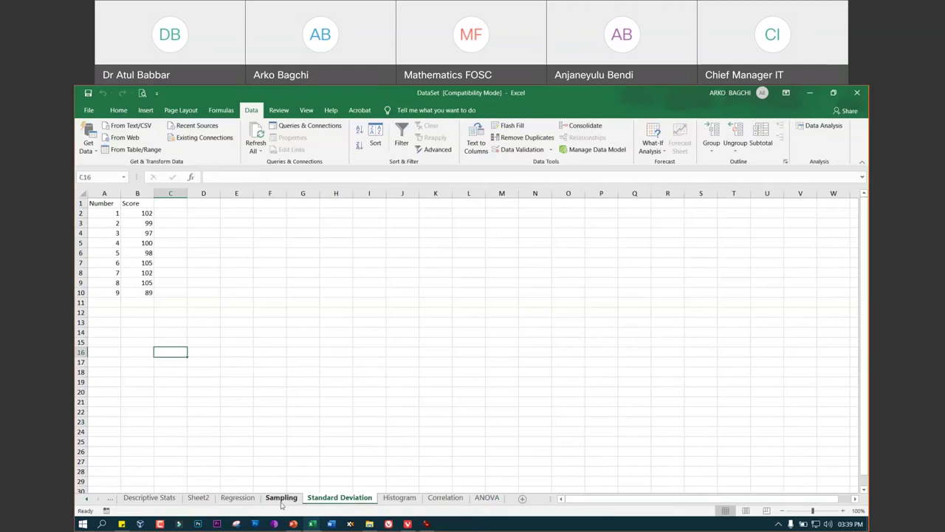
mouse_move(96, 203)
left_mouse_down()
mouse_move(223, 230)
mouse_move(207, 272)
left_mouse_up()
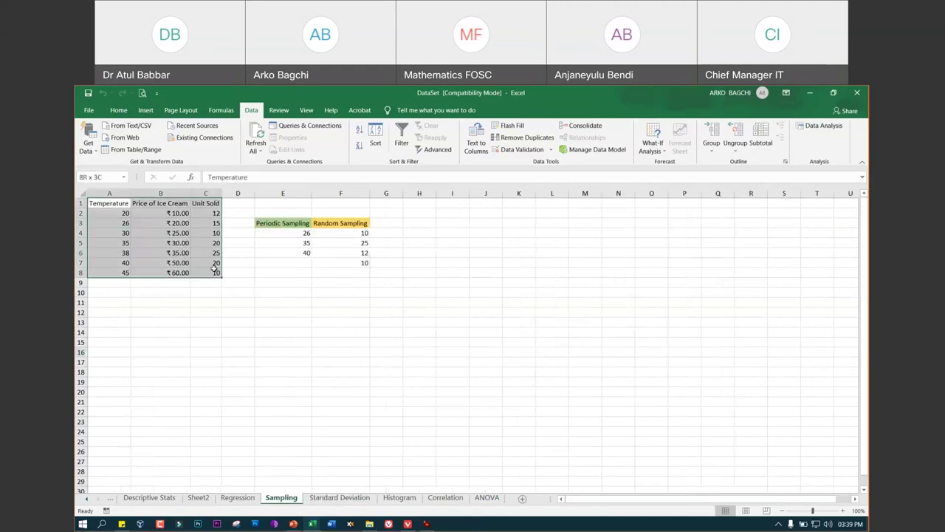
Copy the ice cream table and paste it into a new Sheet3
key("ctrl+c")
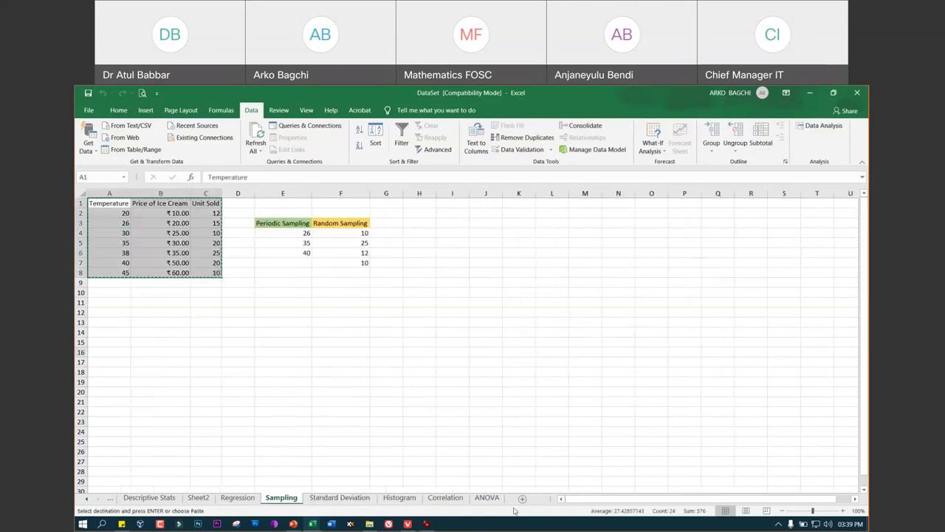
left_click(522, 498)
key("ctrl+v")
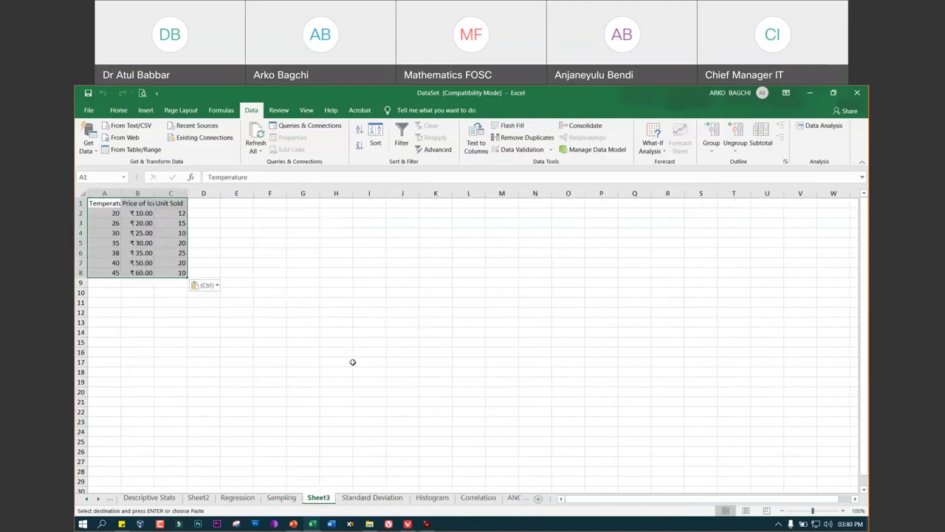
Choose t-Test: Paired Two Sample for Means from Data Analysis
left_click(820, 125)
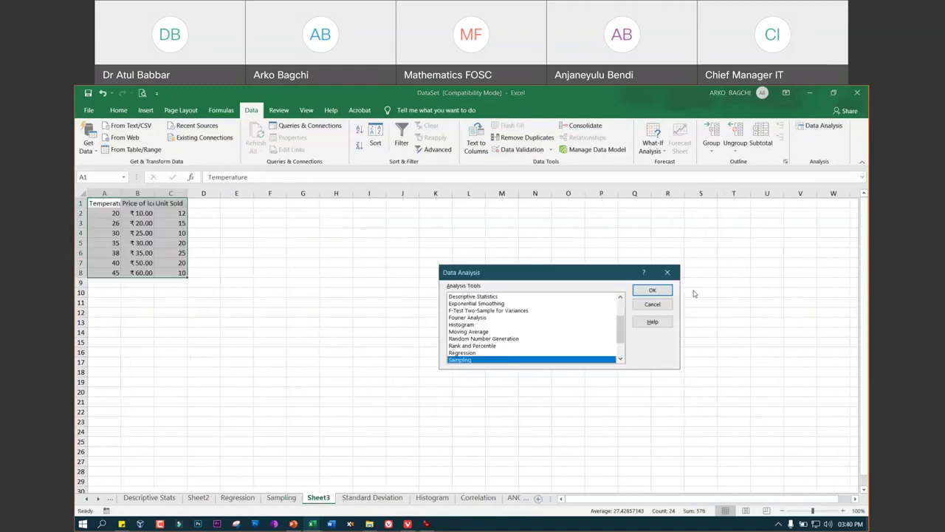
left_click(620, 360)
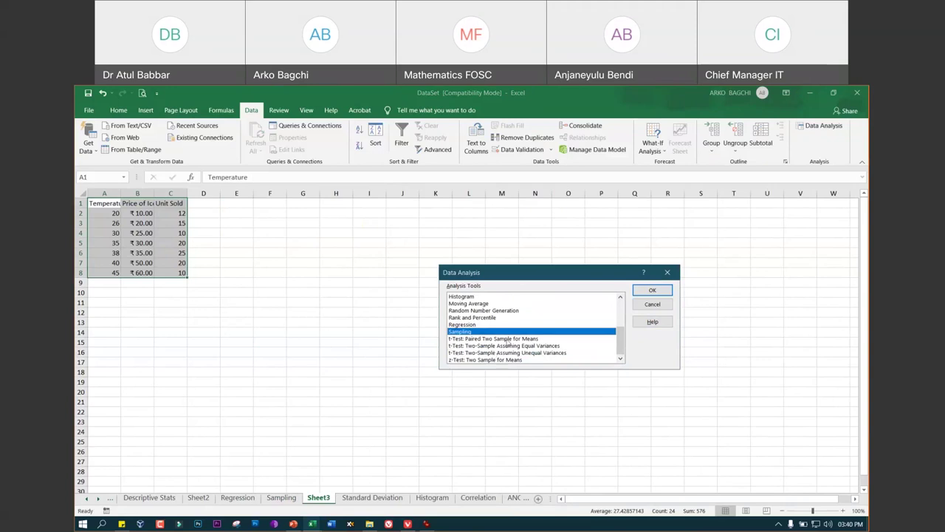
left_click(508, 340)
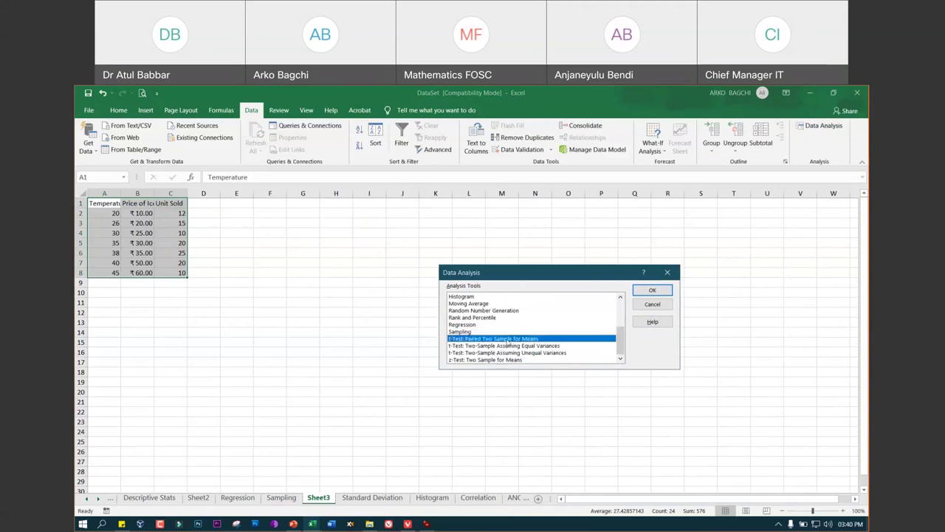
left_click(653, 294)
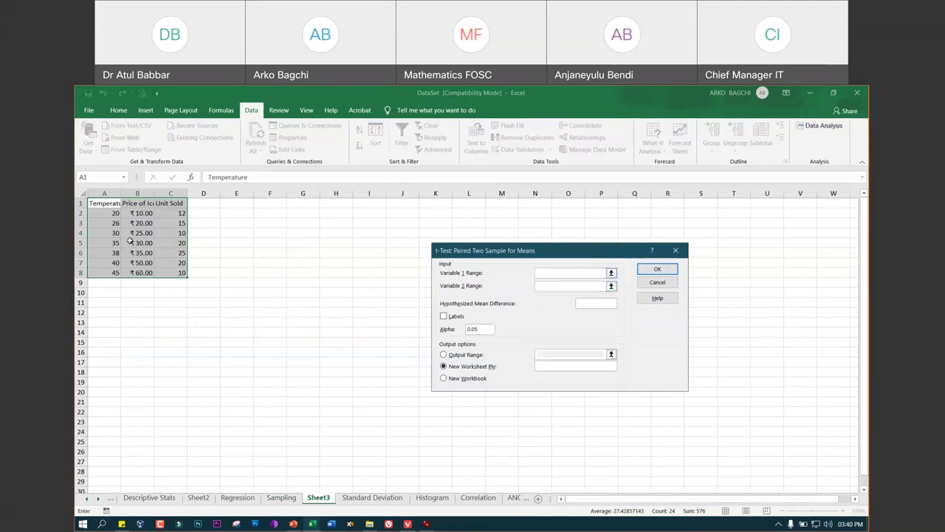
Set Variable 1 to Temperature A1:A8 and Variable 2 to Unit Sold C1:C8
left_click(97, 203)
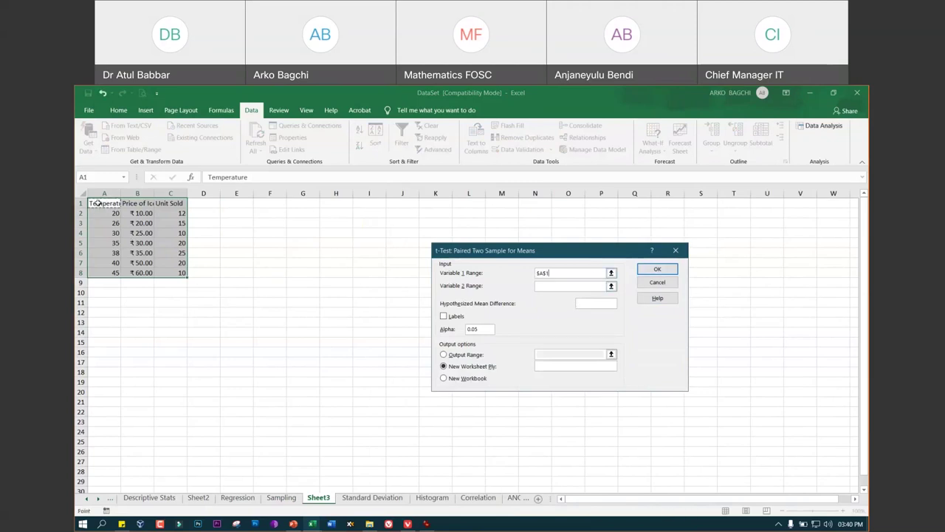
left_click(100, 194)
left_click(105, 222)
left_click_drag(104, 204, 106, 276)
left_click(595, 285)
left_click_drag(171, 202, 181, 273)
Tick Labels, set hypothesized mean difference 2, and output the t-Test at E13
left_click(599, 304)
left_click(444, 316)
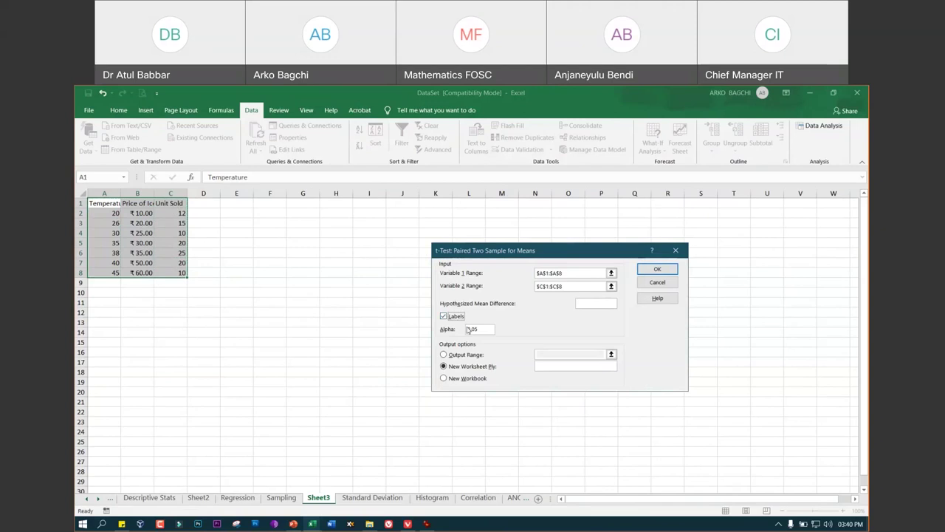
left_click(596, 304)
type("2")
left_click(443, 354)
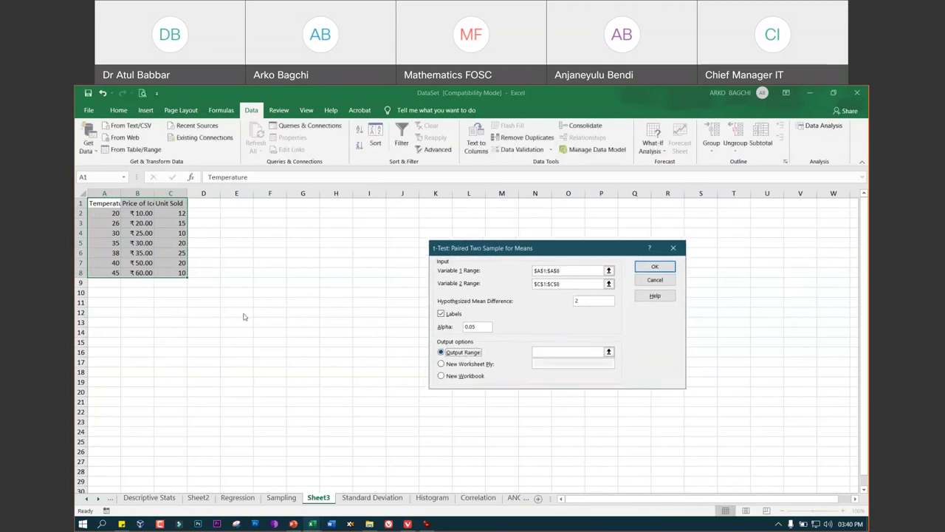
left_click(228, 322)
left_click(656, 266)
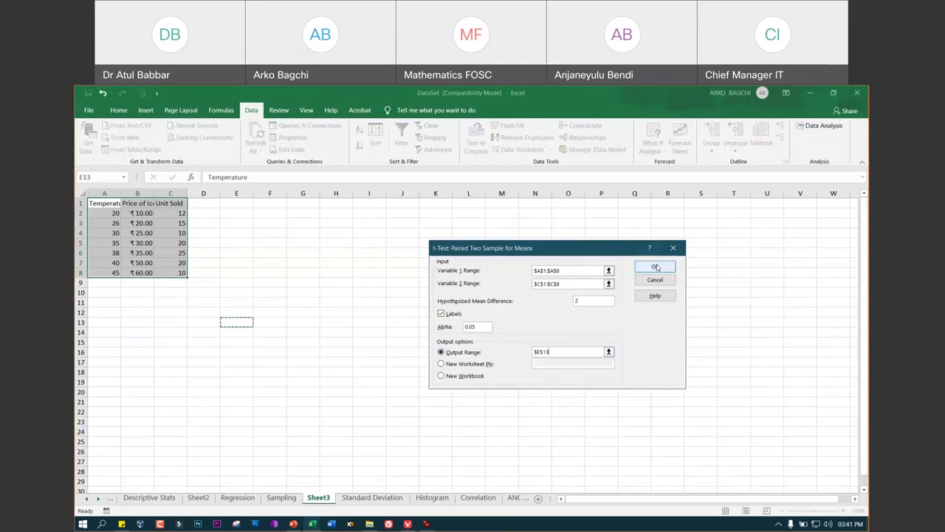
AutoFit columns E, F and G to fit the t-Test table
double_click(253, 193)
double_click(372, 193)
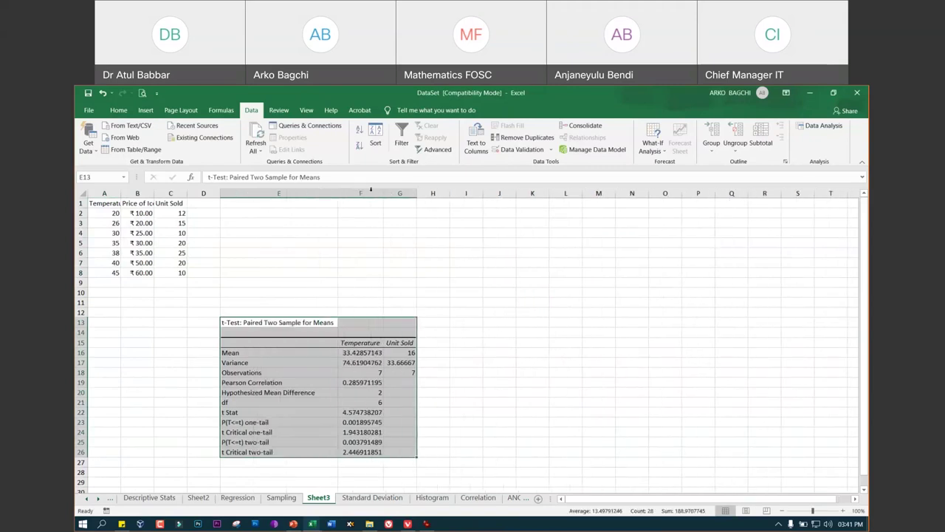
double_click(417, 193)
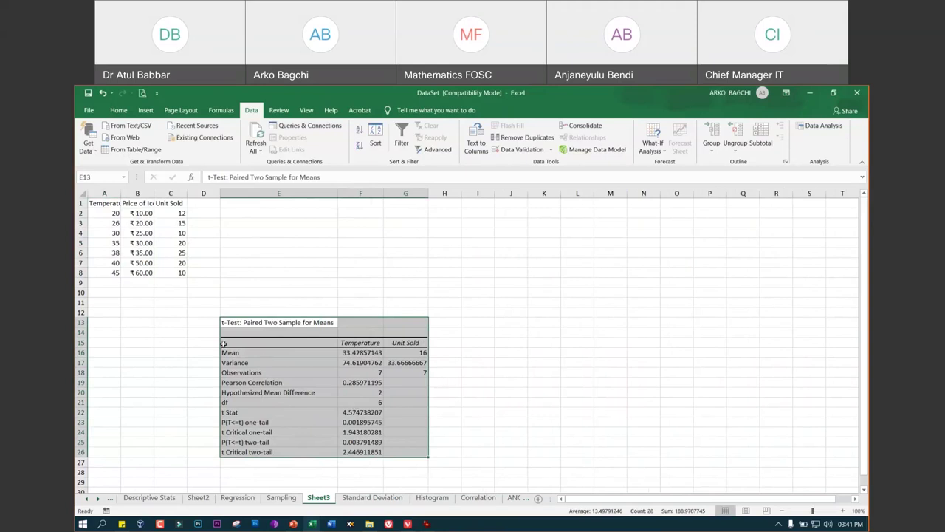
Review the means, variance, observations, hypothesized difference and df 6 in the results
left_click(355, 353)
left_click(358, 363)
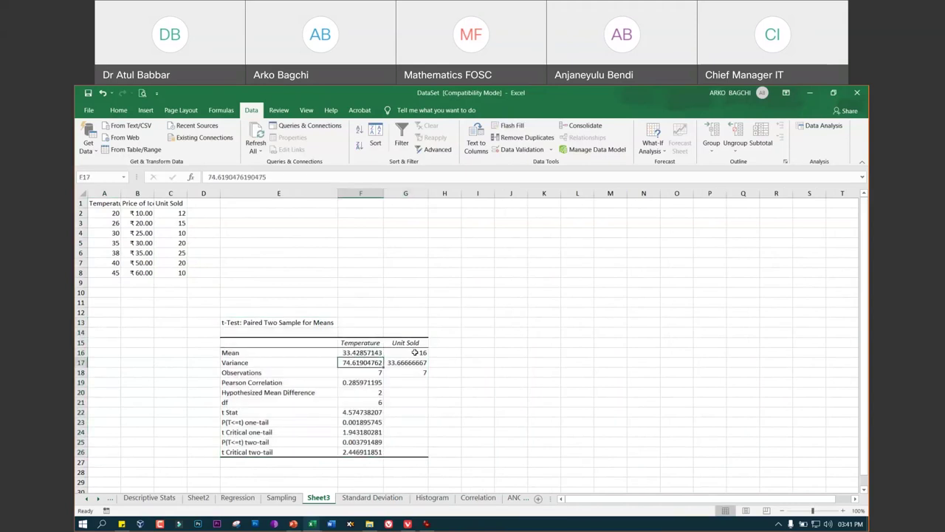
left_click(415, 352)
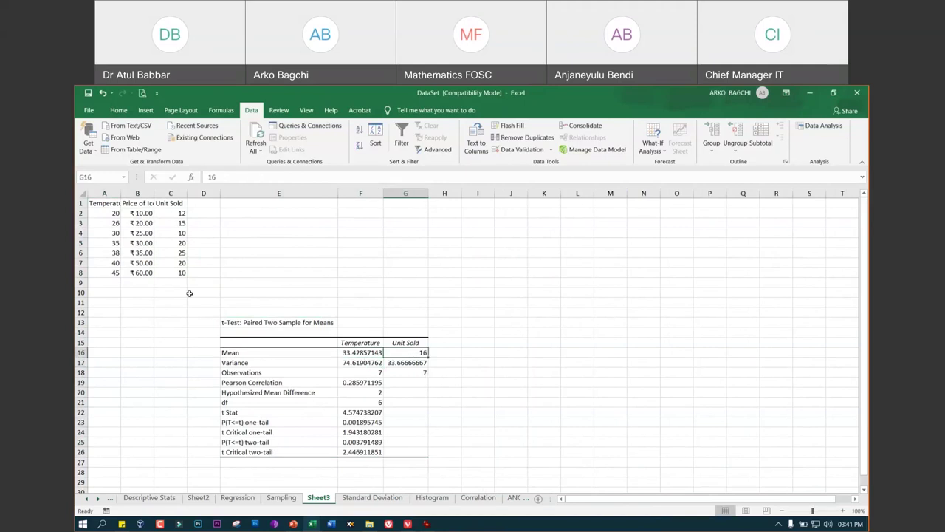
left_click(421, 372)
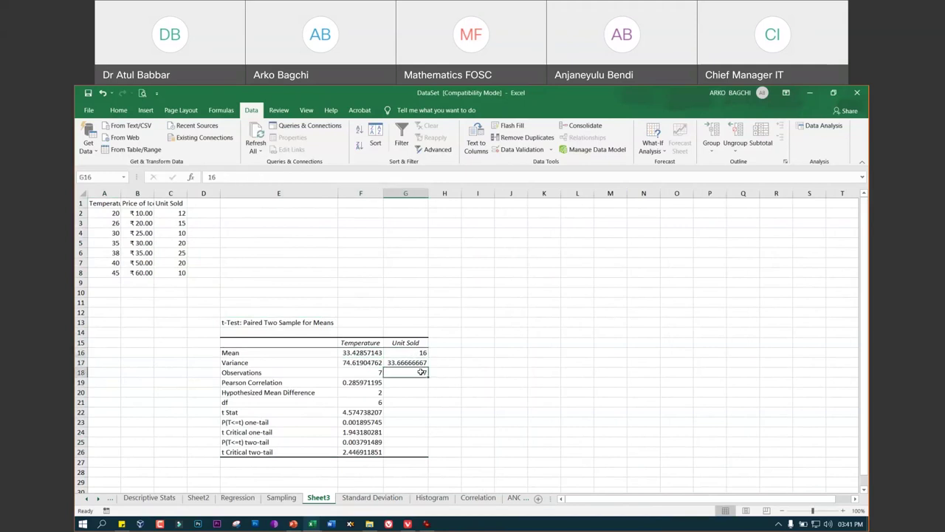
left_click(374, 393)
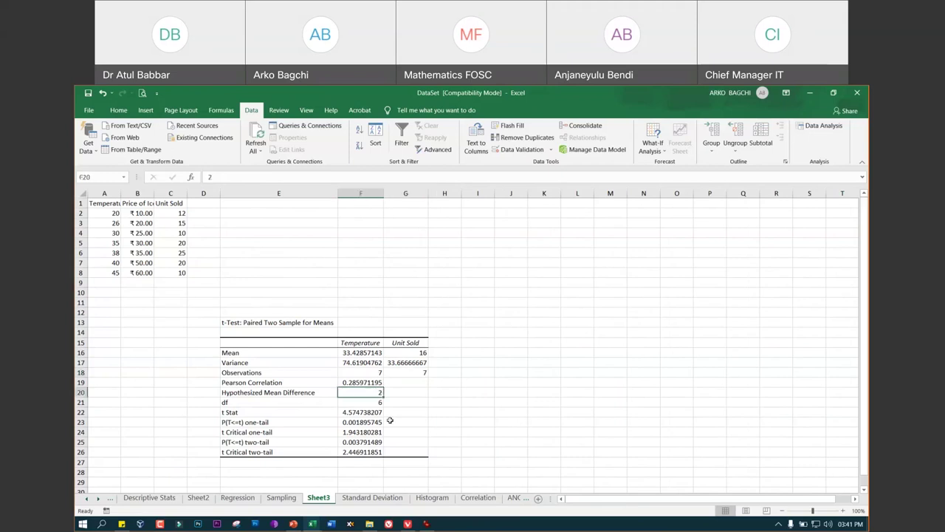
left_click(376, 402)
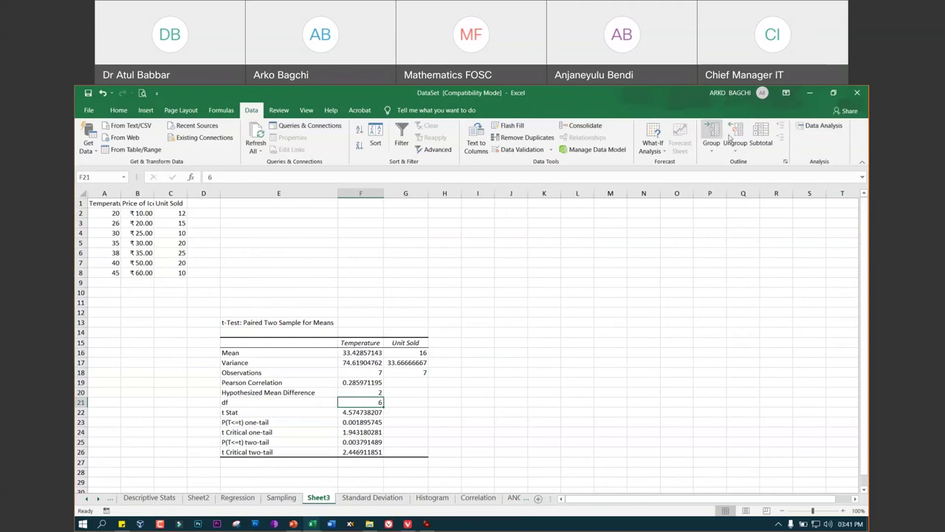
Choose z-Test: Two Sample for Means from the Data Analysis tool list
left_click(825, 126)
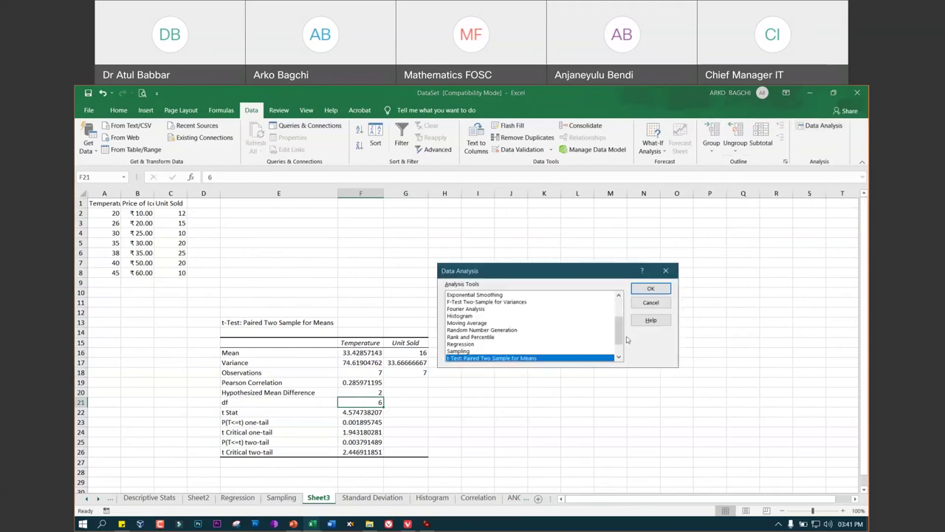
left_click_drag(619, 336, 620, 353)
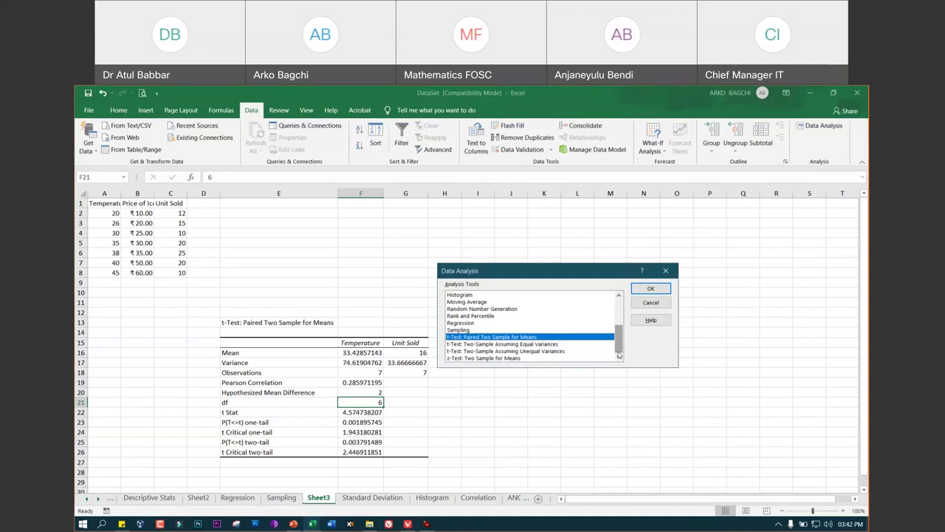
mouse_move(620, 346)
left_mouse_down()
mouse_move(621, 306)
mouse_move(611, 363)
left_mouse_up()
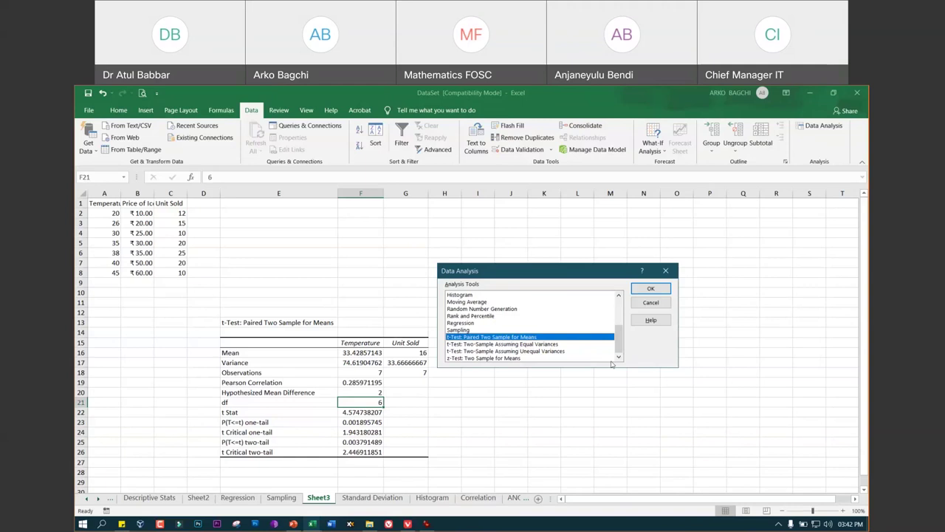
left_click(470, 358)
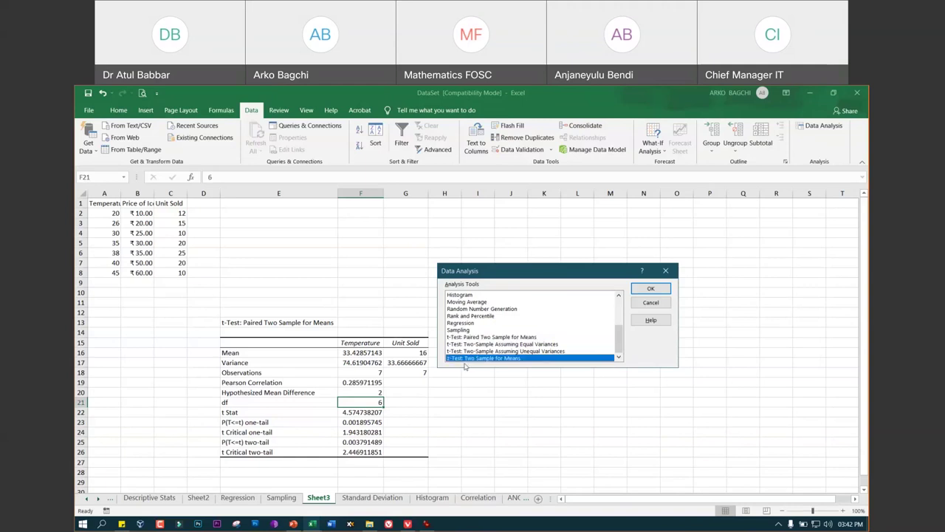
left_click(660, 291)
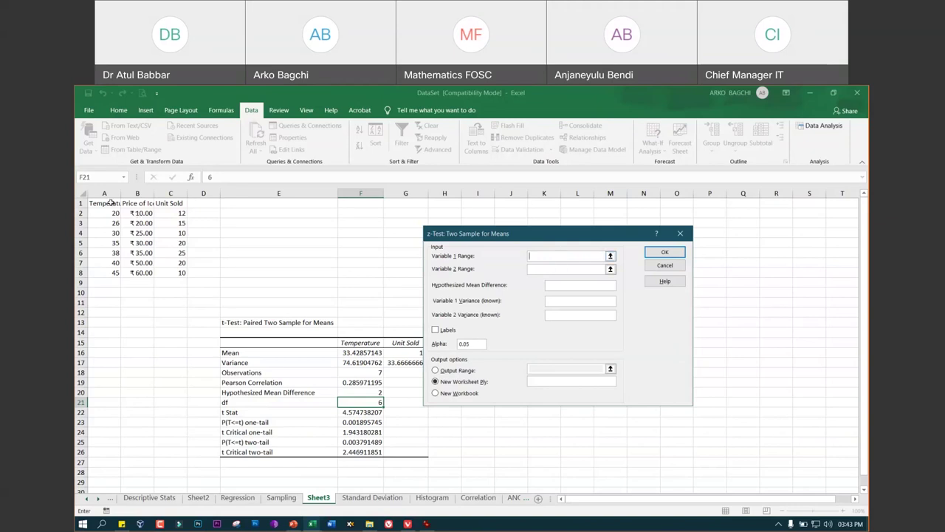
Set Temperature A1:A8 and Unit Sold C1:C8 as the variable ranges with labels on
left_click_drag(108, 202, 111, 270)
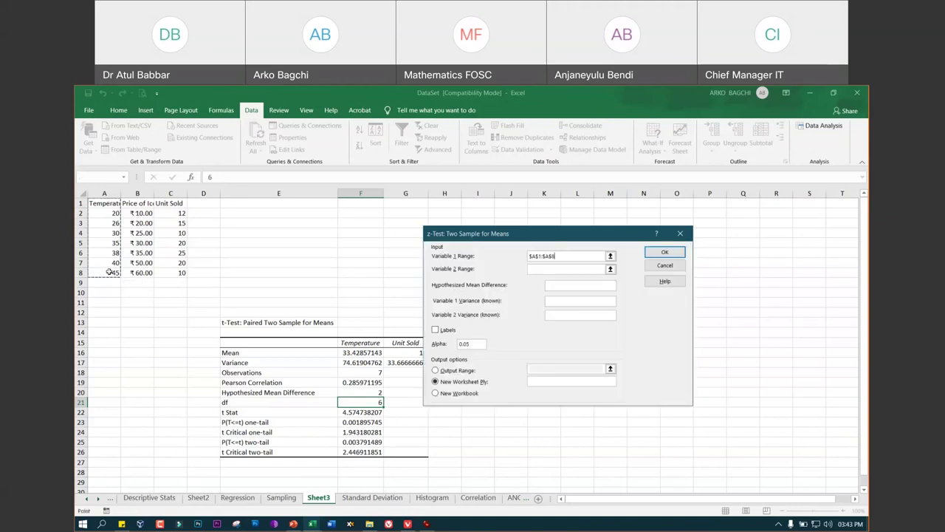
key("Tab")
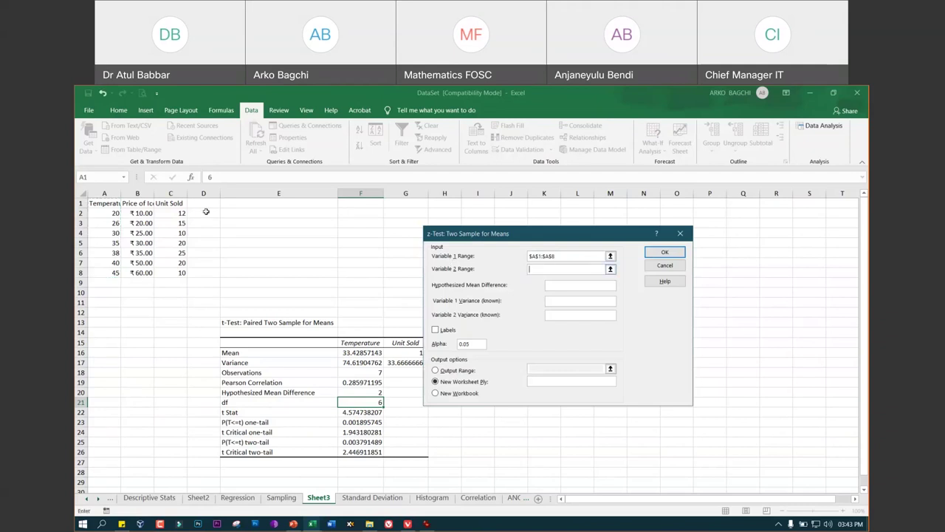
left_click_drag(170, 203, 171, 271)
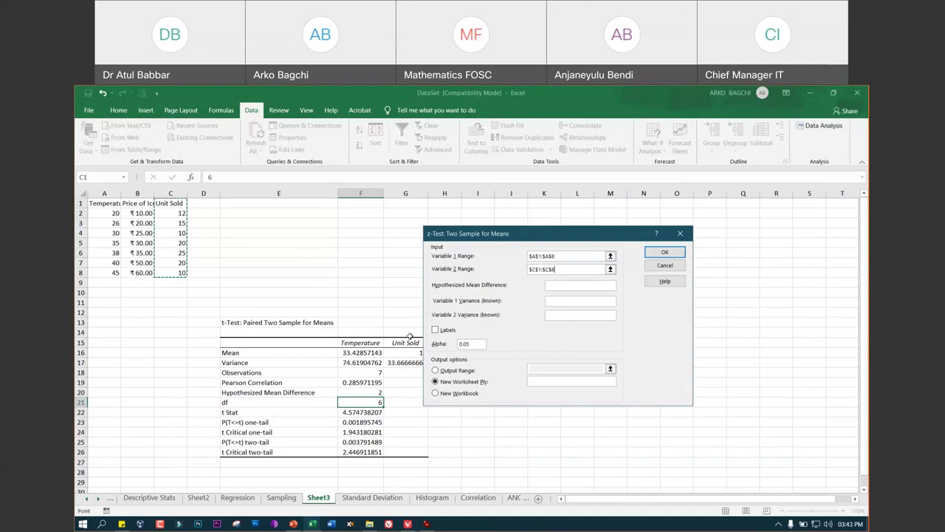
left_click(436, 330)
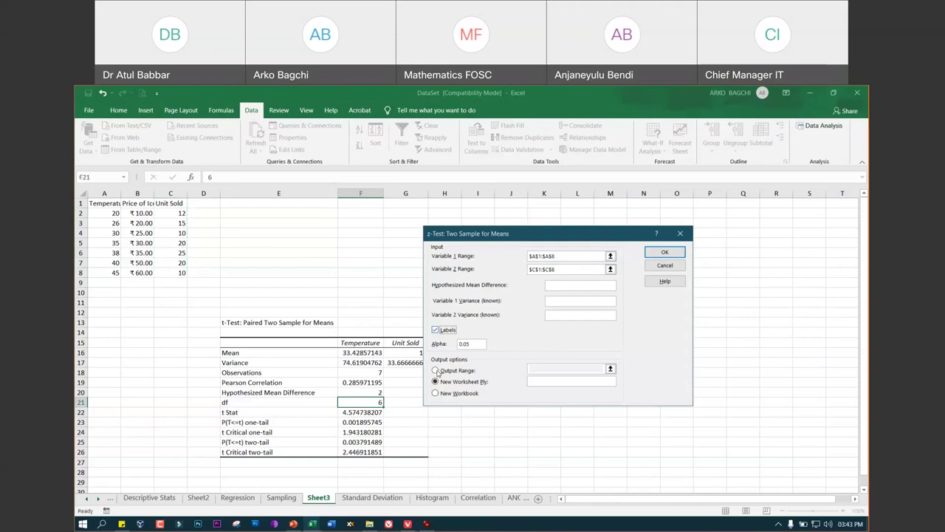
left_click_drag(508, 243, 599, 273)
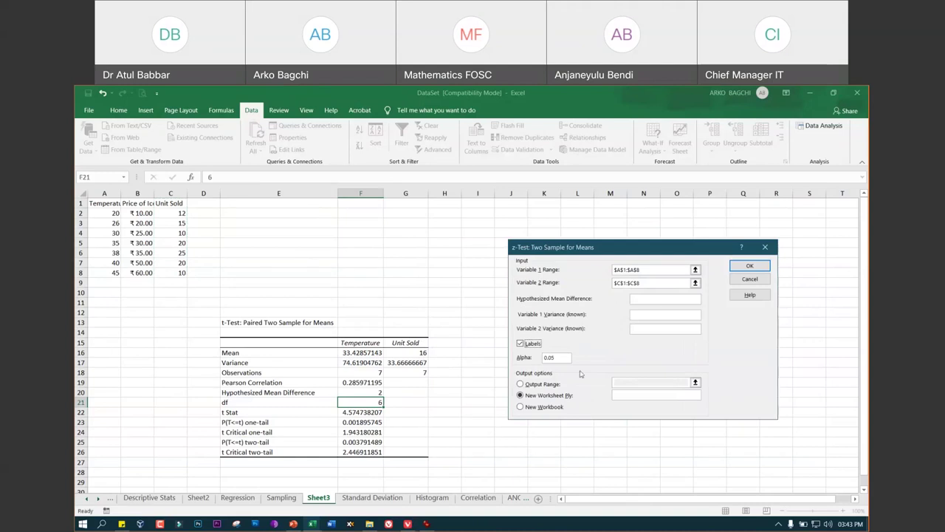
Output the z-Test to $I$15 with both known variances 2 and run it
left_click(521, 385)
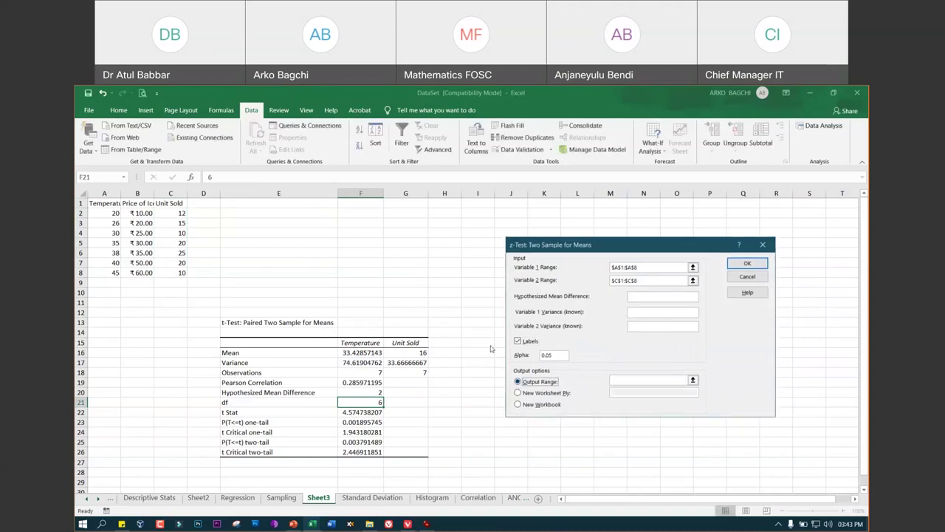
left_click(632, 378)
left_click(483, 343)
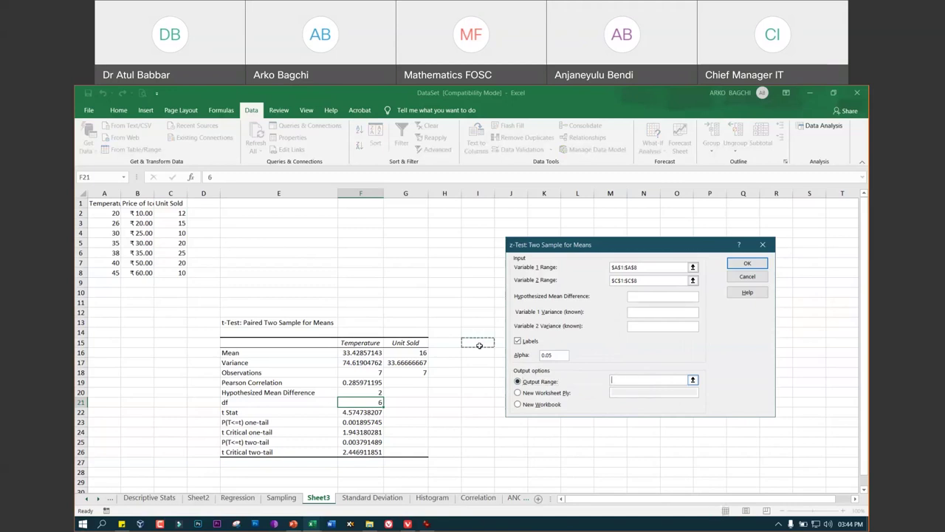
left_click(747, 264)
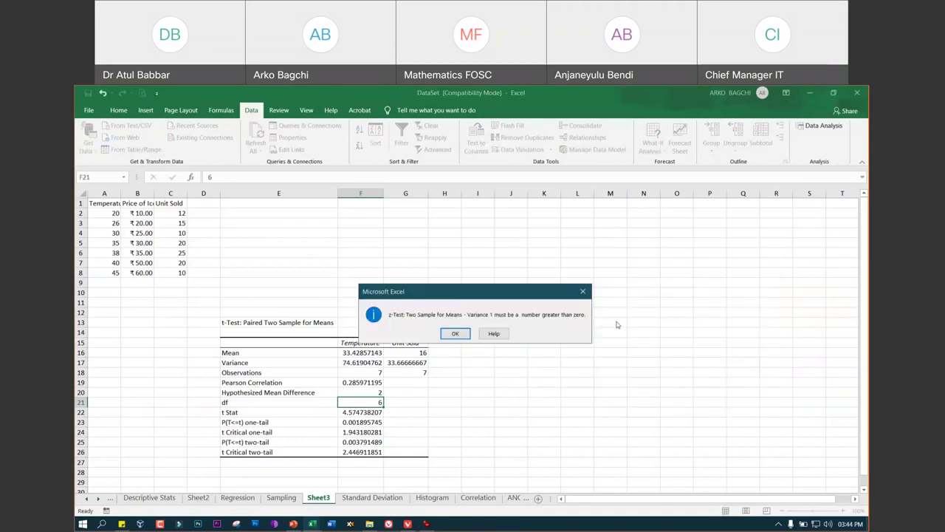
left_click(455, 334)
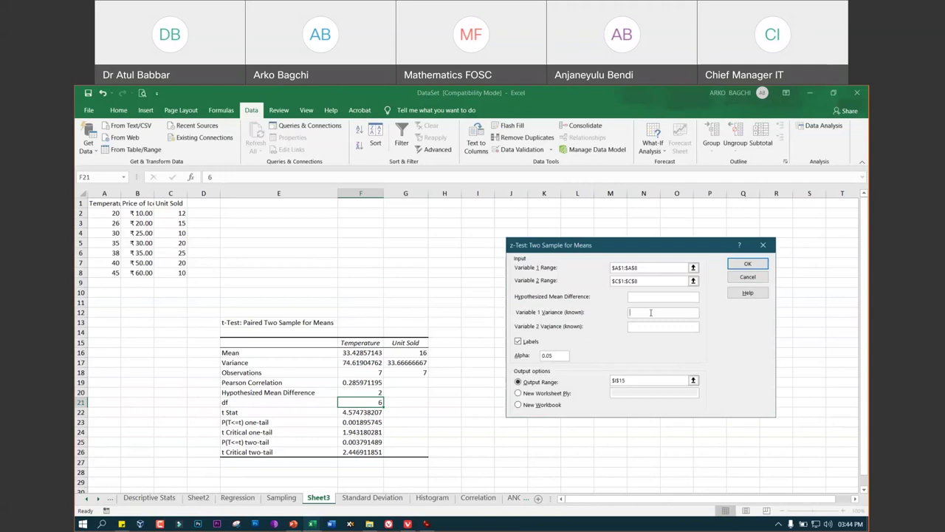
left_click(747, 263)
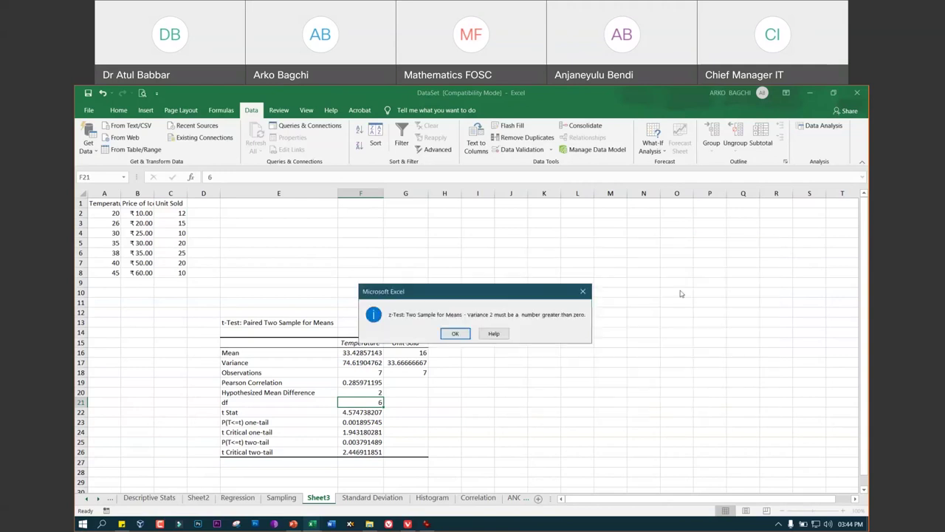
left_click(465, 335)
left_click(653, 326)
type("2")
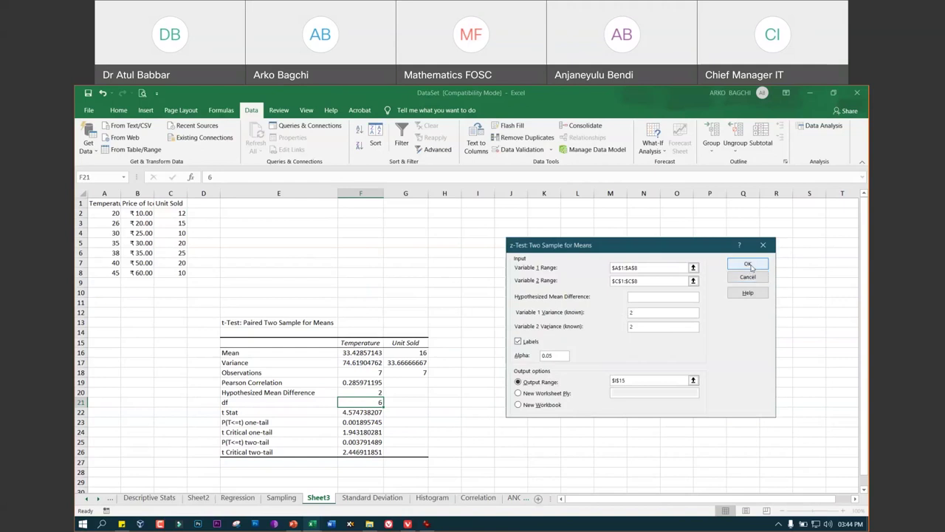
left_click(747, 263)
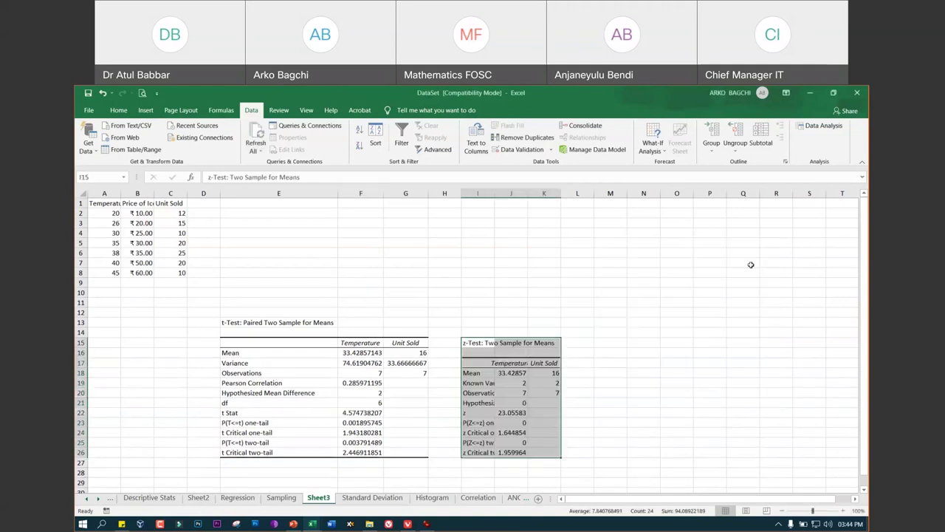
AutoFit columns I and J for the z-Test table, then reopen the Data Analysis tools
double_click(496, 193)
double_click(593, 193)
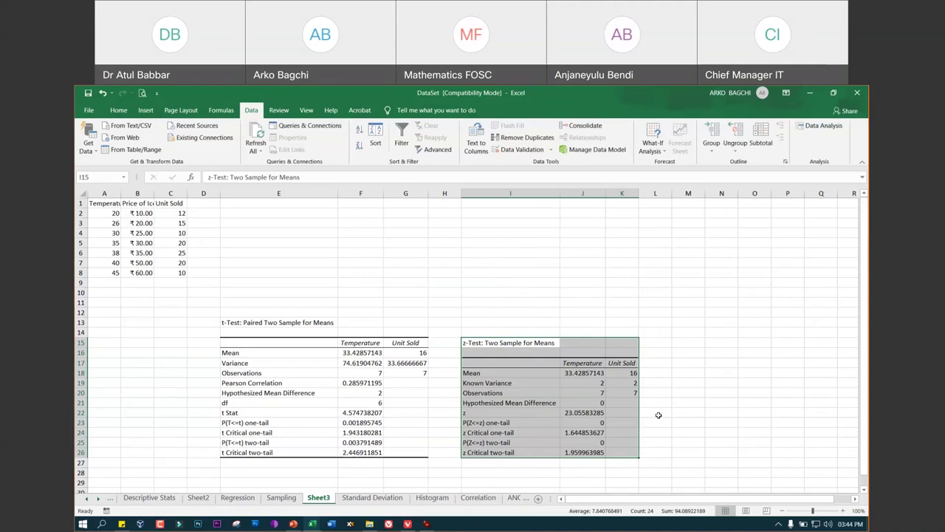
left_click(820, 125)
left_click_drag(699, 350, 706, 313)
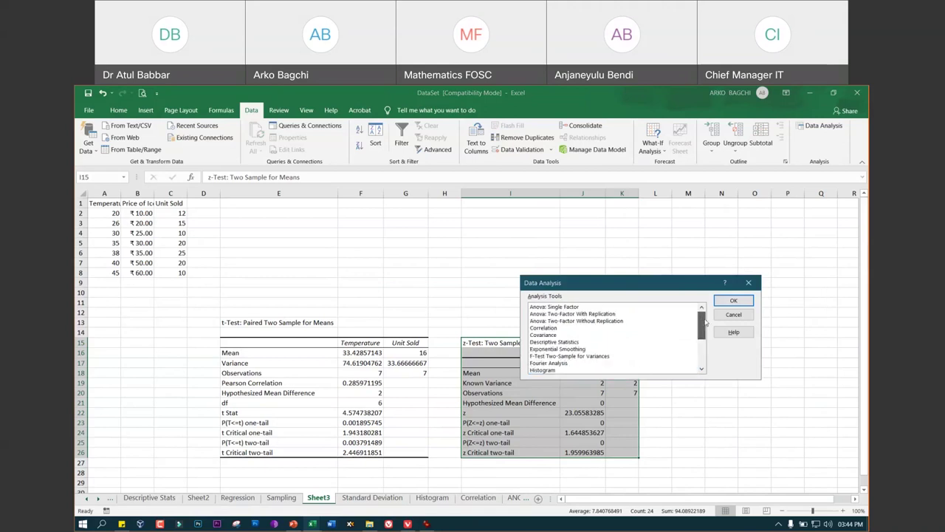
Highlight Anova: Single Factor, then switch to the hypothesis diagram in IrfanView
left_click(569, 307)
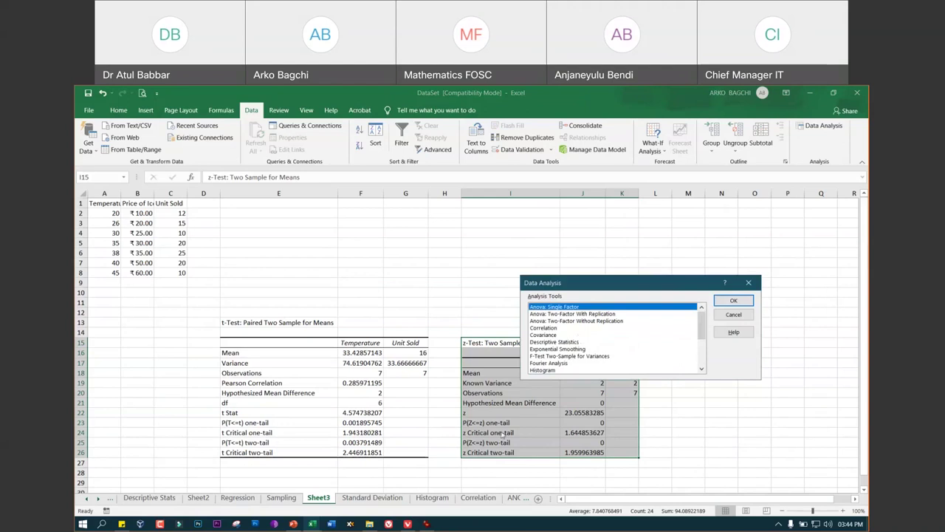
left_click(426, 525)
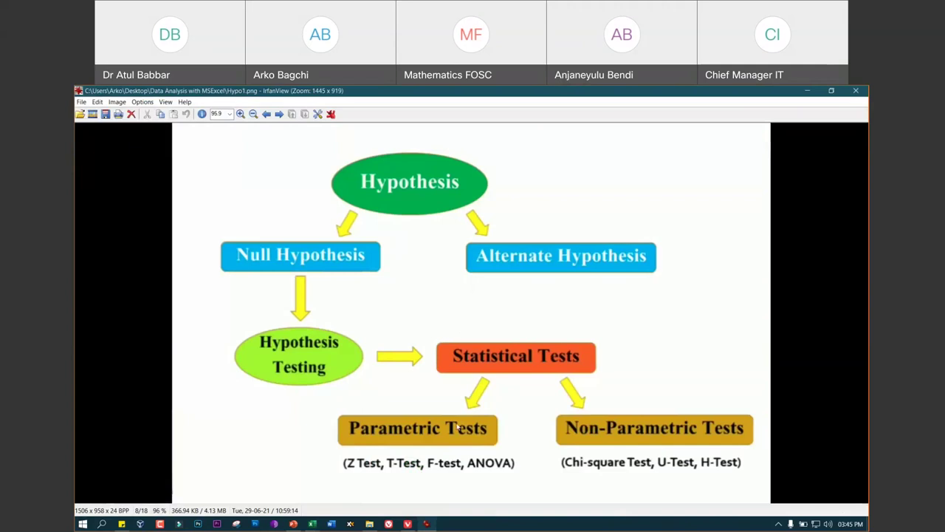
Show the previews of the open Excel workbooks from the taskbar
left_click(311, 524)
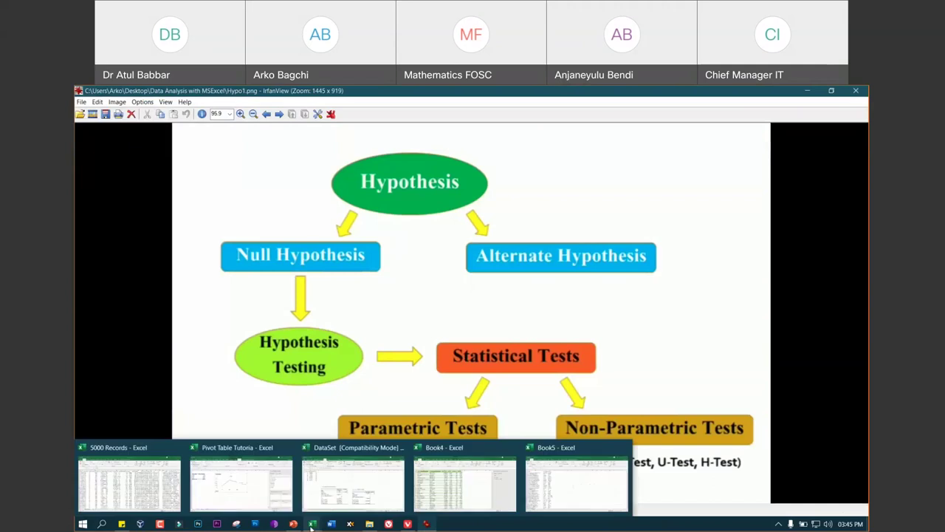
Return to the DataSet workbook and cancel the Data Analysis dialog
left_click(376, 491)
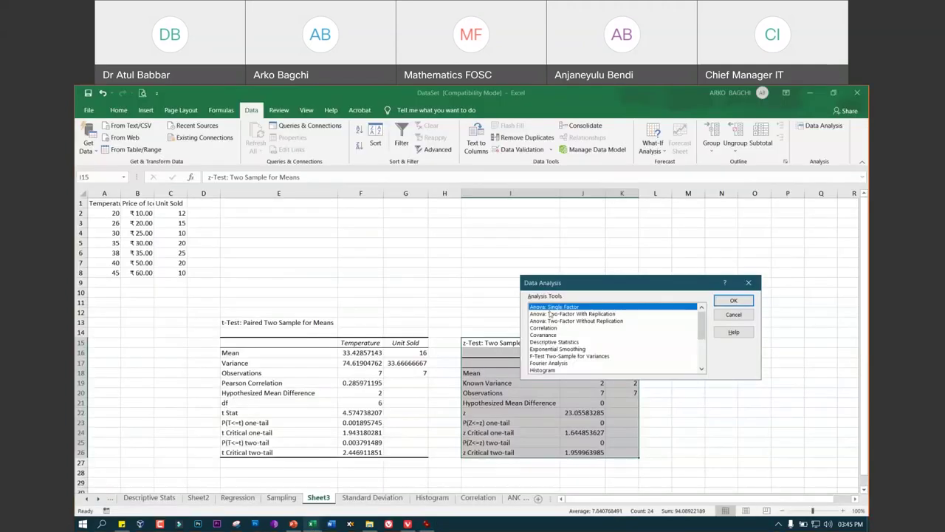
left_click_drag(702, 326, 702, 349)
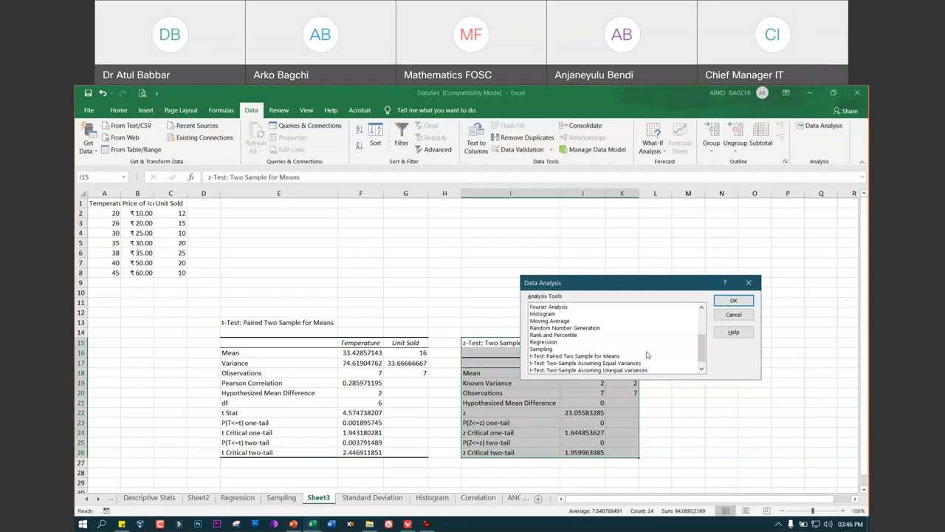
left_click(735, 315)
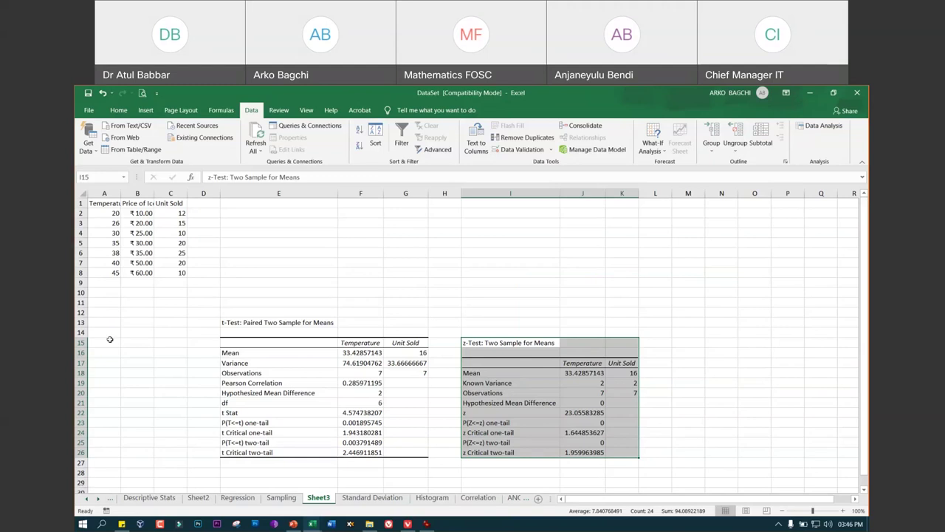
Open the Regression sheet with its summary output, ANOVA table and fit plots
left_click(238, 499)
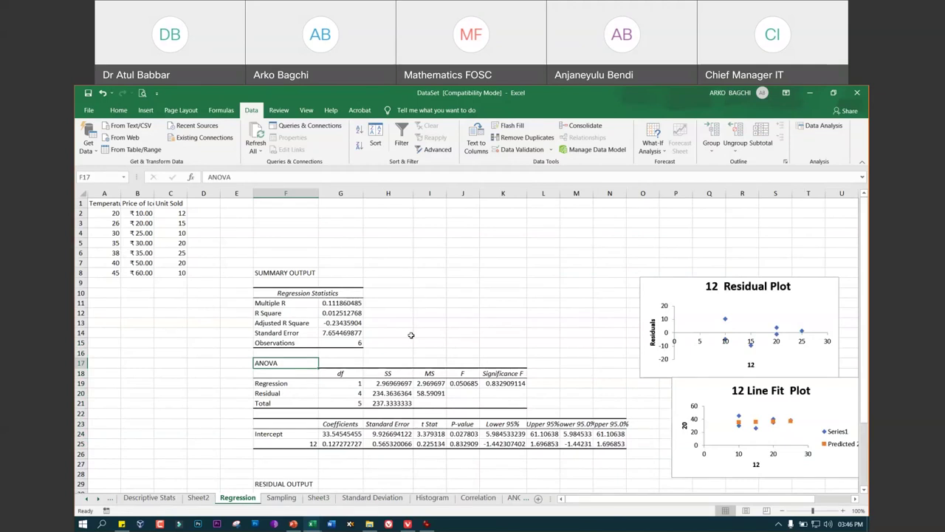
Go through the Histogram sheet to the Correlation sheet and scroll back to row 1
left_click(439, 501)
left_click(480, 497)
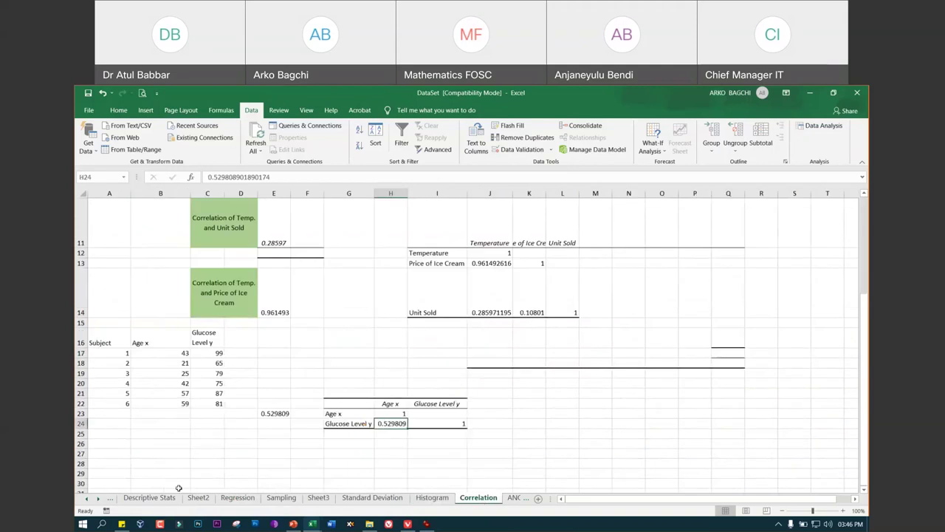
scroll(505, 322, "up", 3)
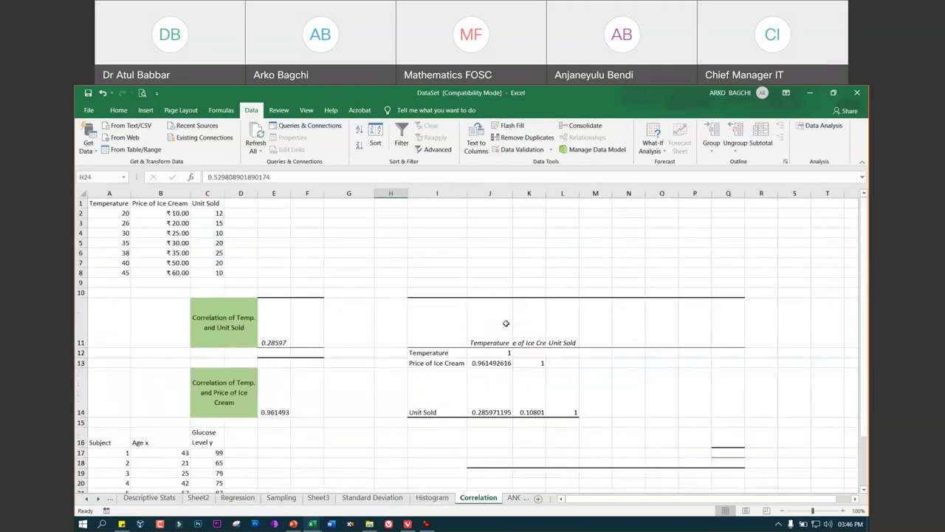
scroll(506, 322, "down", 7)
scroll(507, 323, "up", 7)
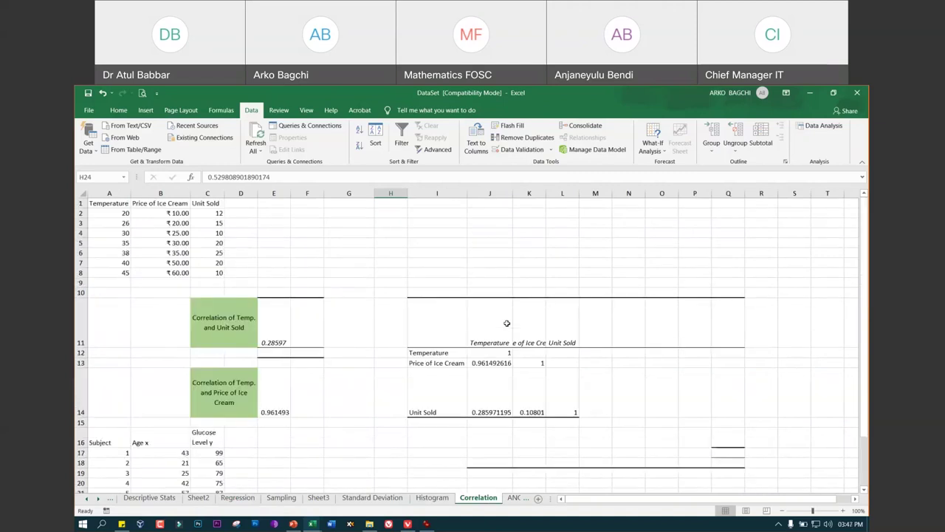
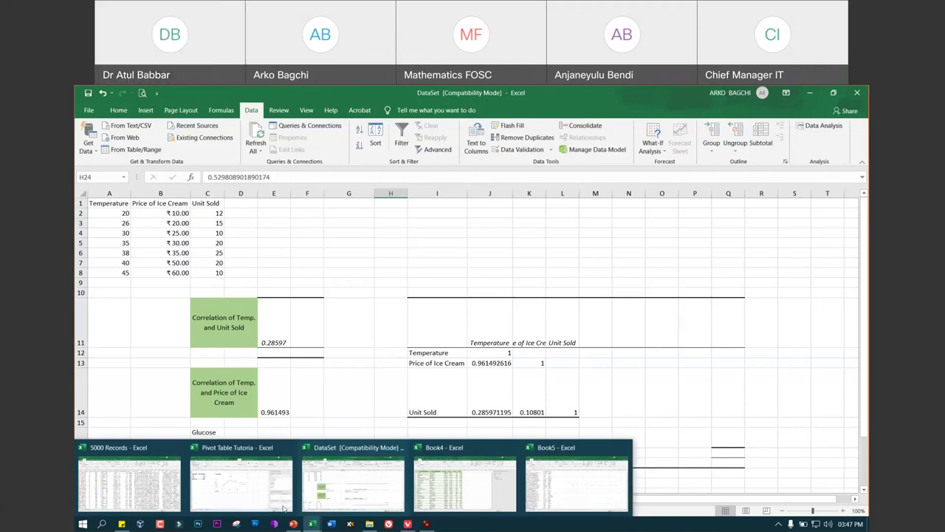
Switch to the Pivot Table Tutorial workbook and delete the yearly line PivotChart from Sheet2
left_click(284, 508)
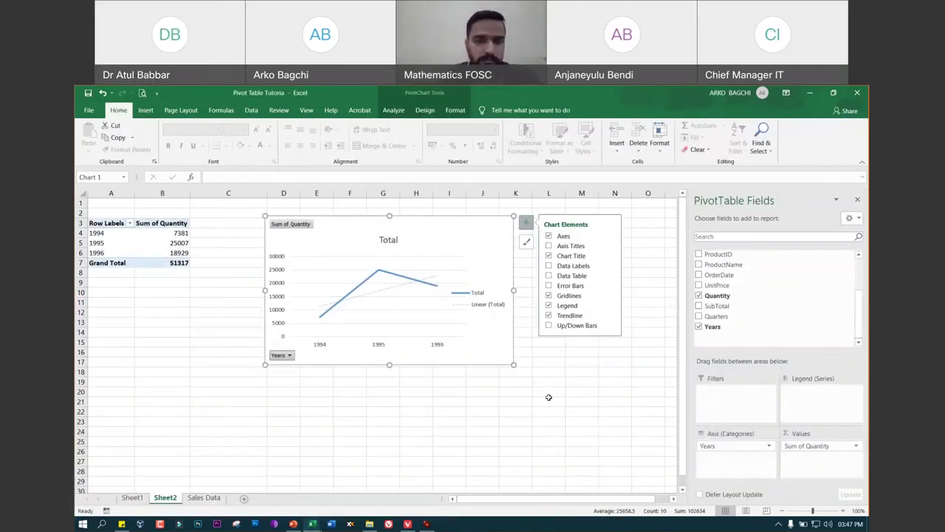
left_click(473, 426)
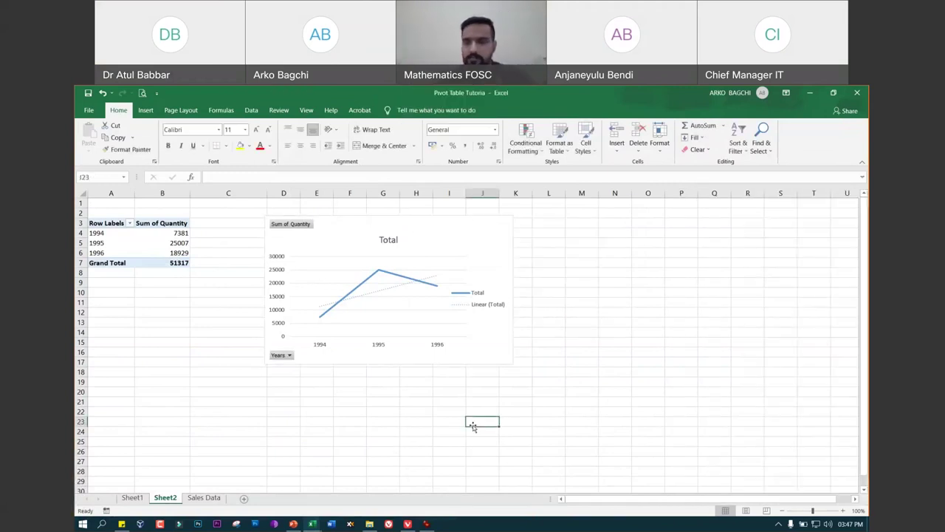
left_click(368, 424)
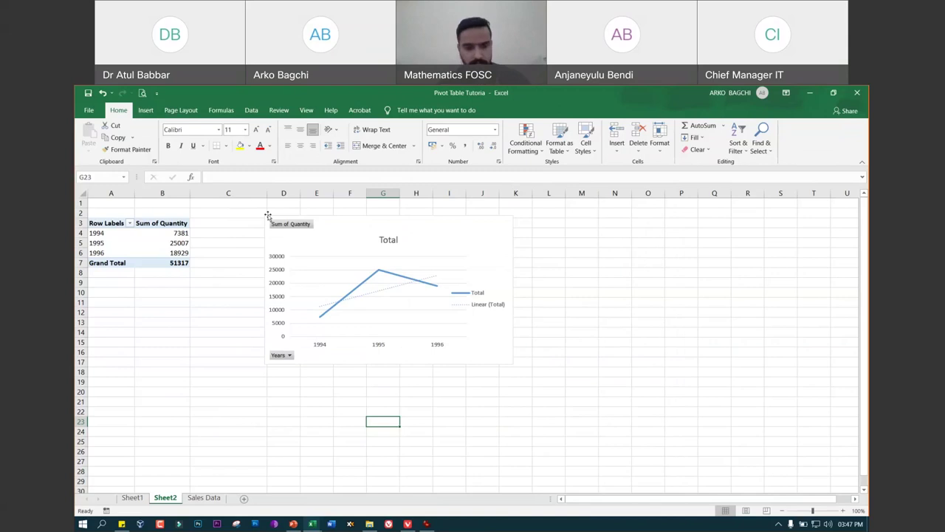
left_click(352, 224)
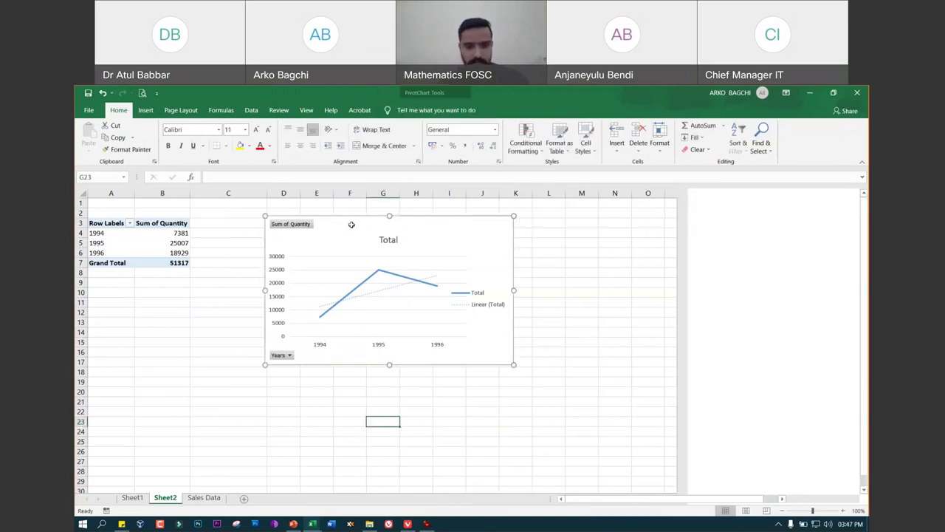
key("Delete")
left_click(374, 312)
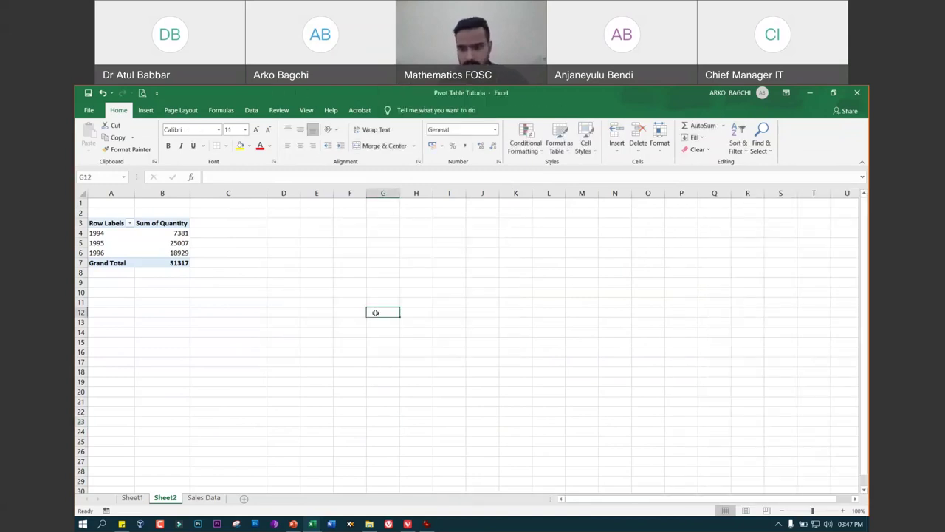
Enter a Sales column in H9 with values 20, 45, 56, 78, 56
left_click(418, 281)
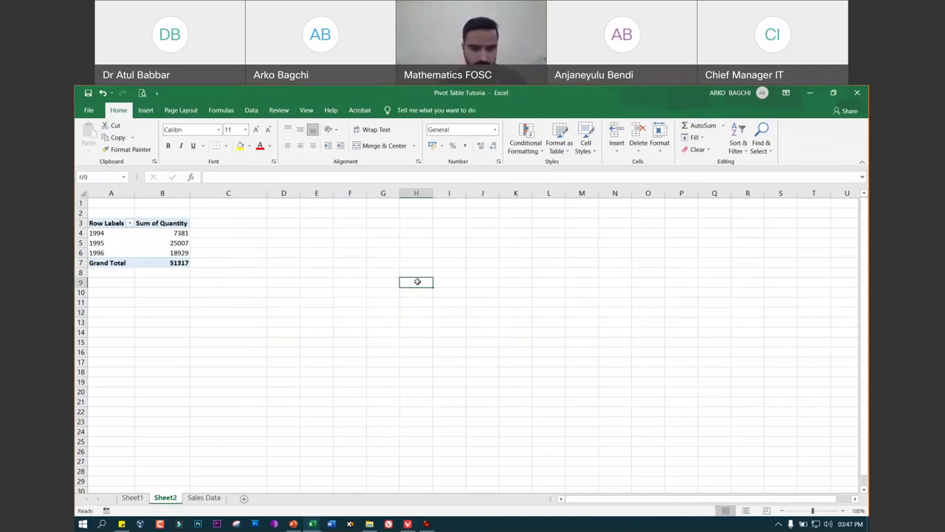
type("Sales")
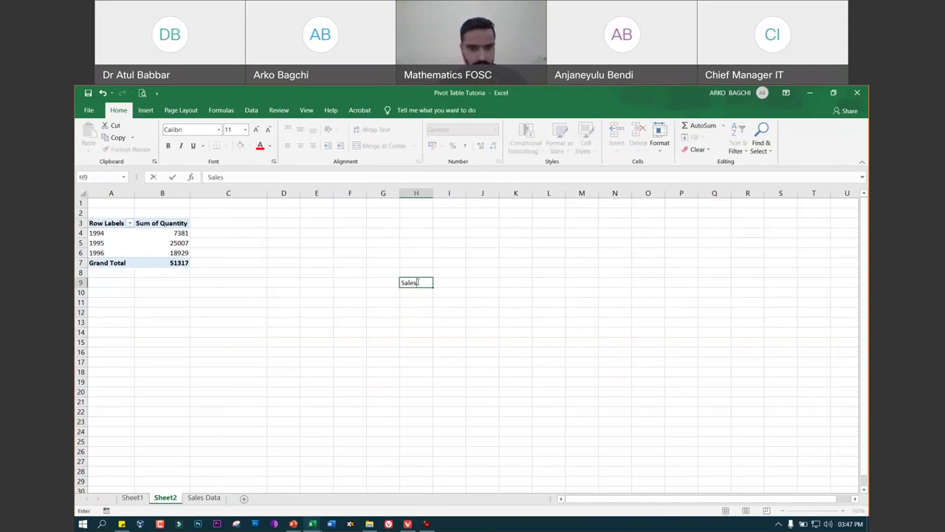
left_click(418, 293)
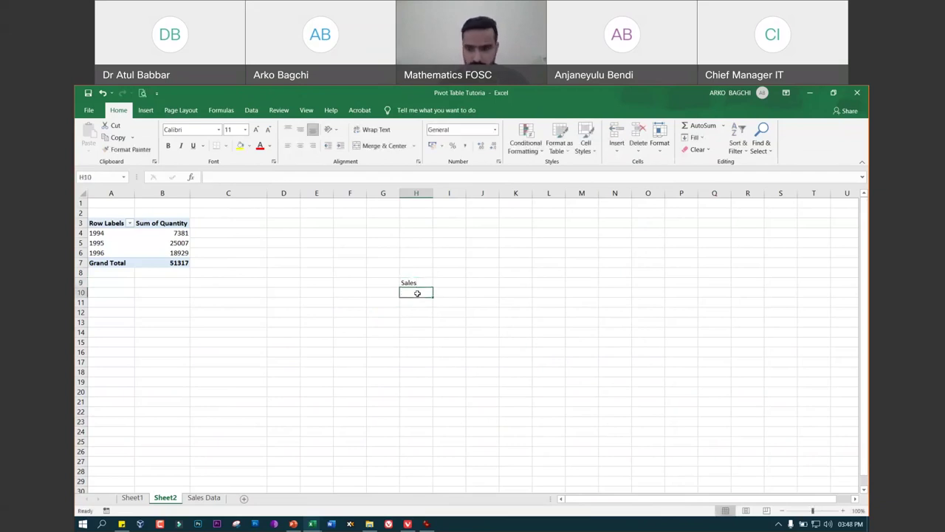
type("20")
key("Return")
type("45")
key("Return")
type("56")
key("Return")
type("78")
key("Return")
type("56")
key("Return")
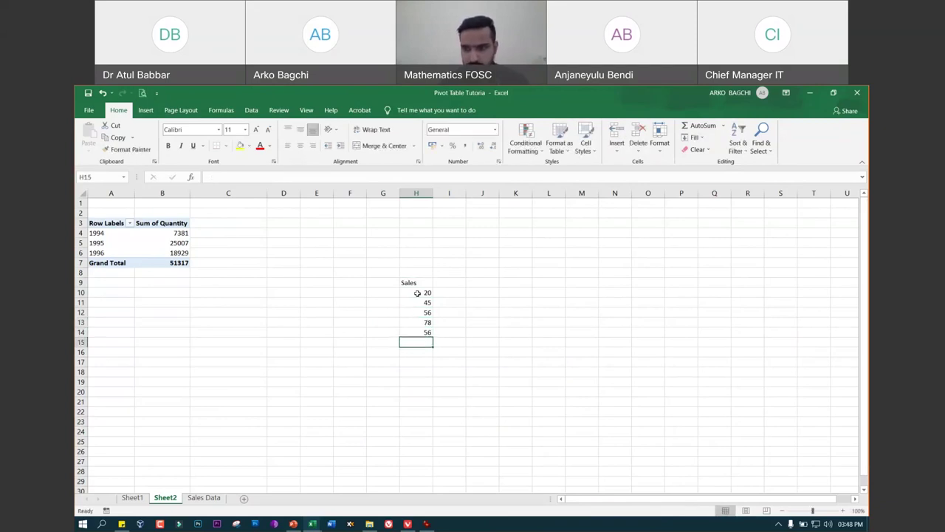
Enter a year column in I9 with 1990, 1995, 2000, 2001, 2002, correcting 200 to 2000
left_click(459, 280)
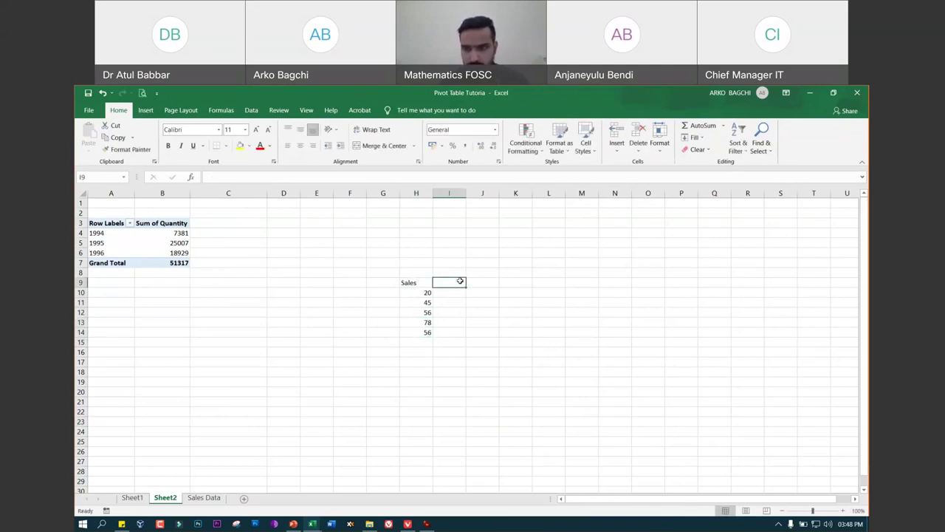
type("year")
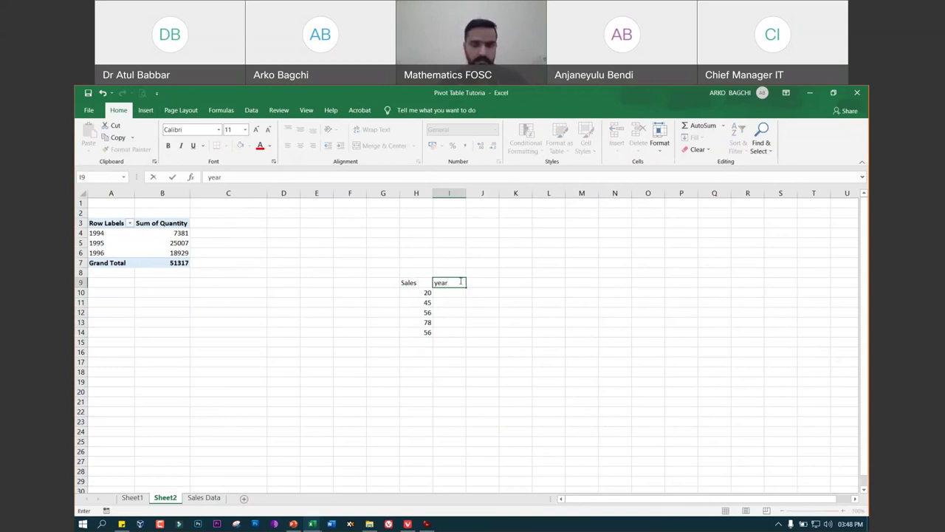
left_click(454, 293)
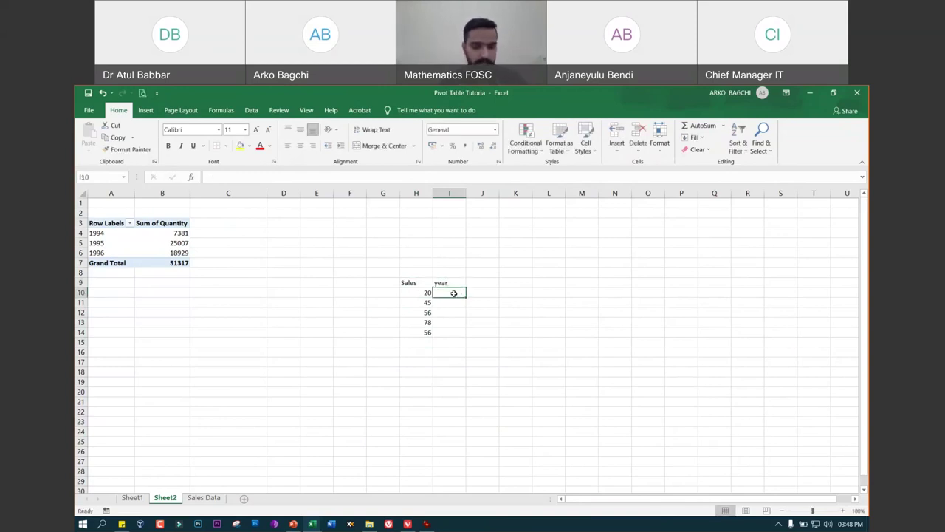
type("1990")
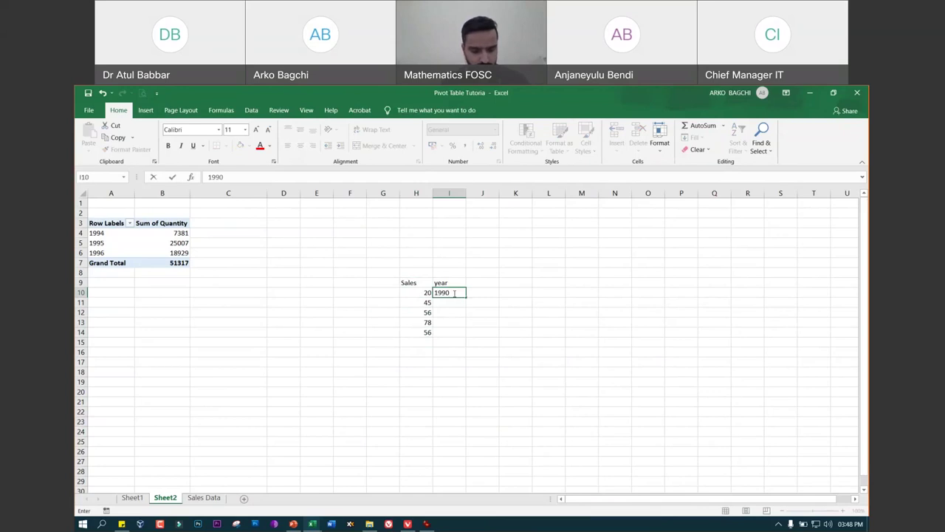
key("Return")
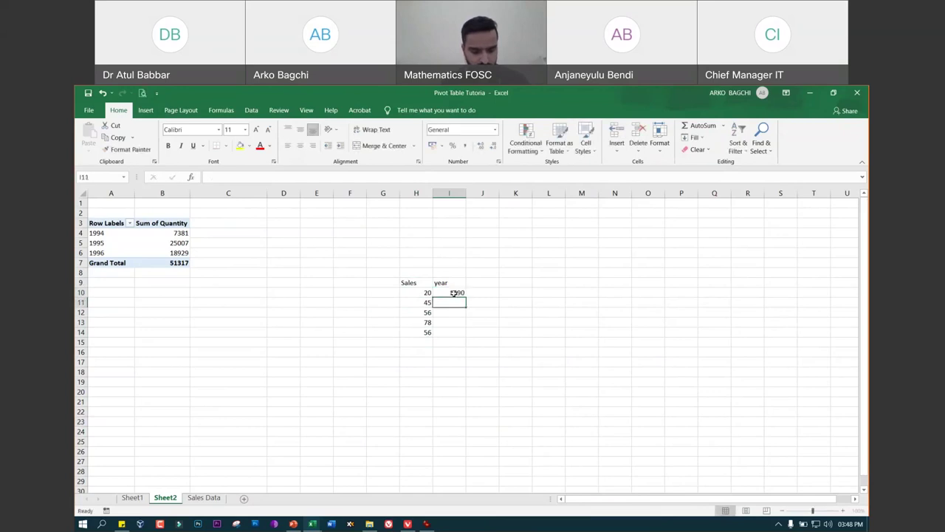
type("1995")
key("Return")
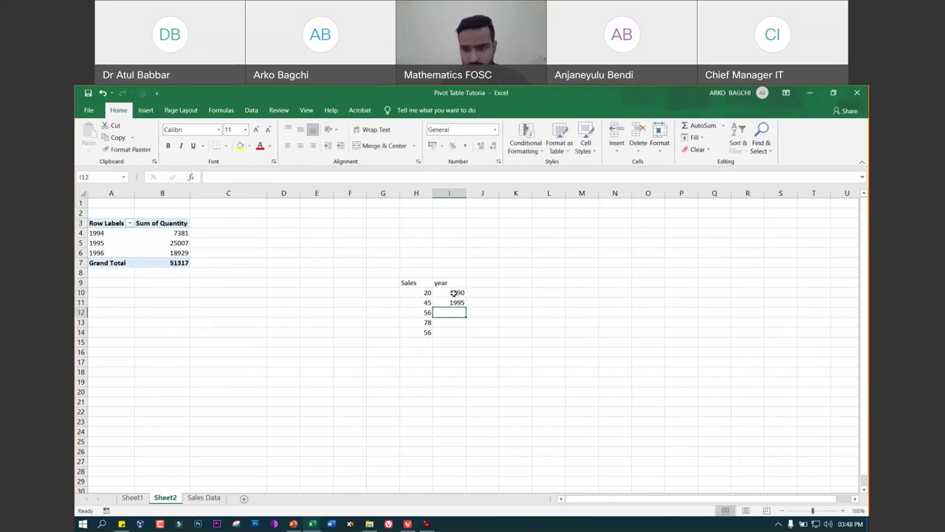
type("200")
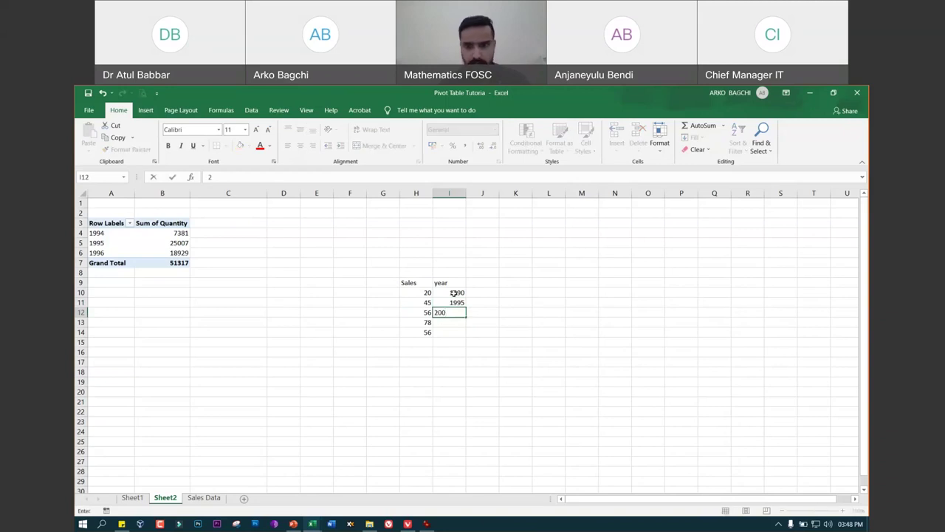
key("Return")
key("Up")
key("F2")
type("0")
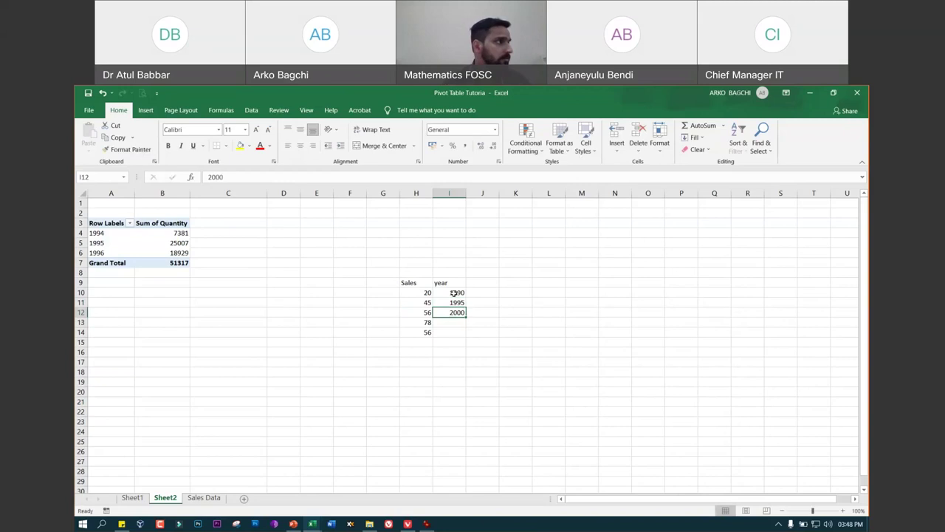
key("Return")
type("2001")
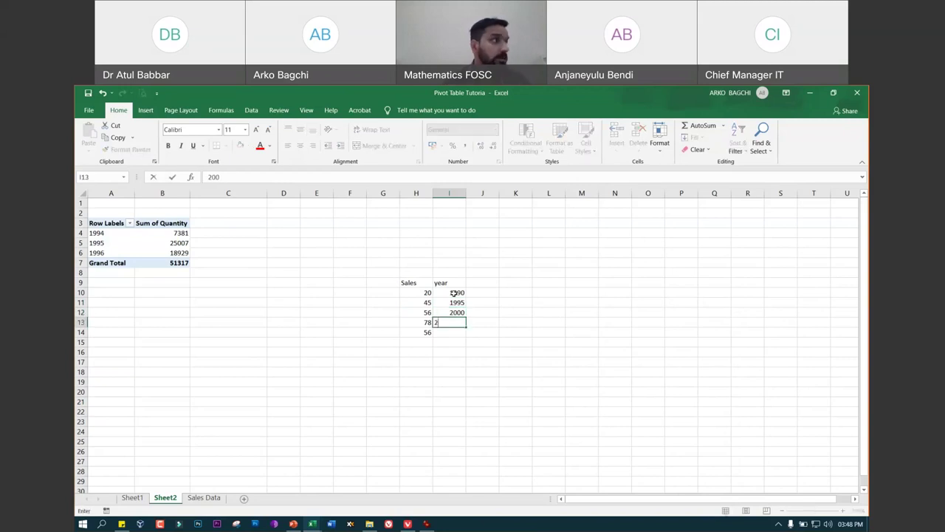
key("Return")
type("2002")
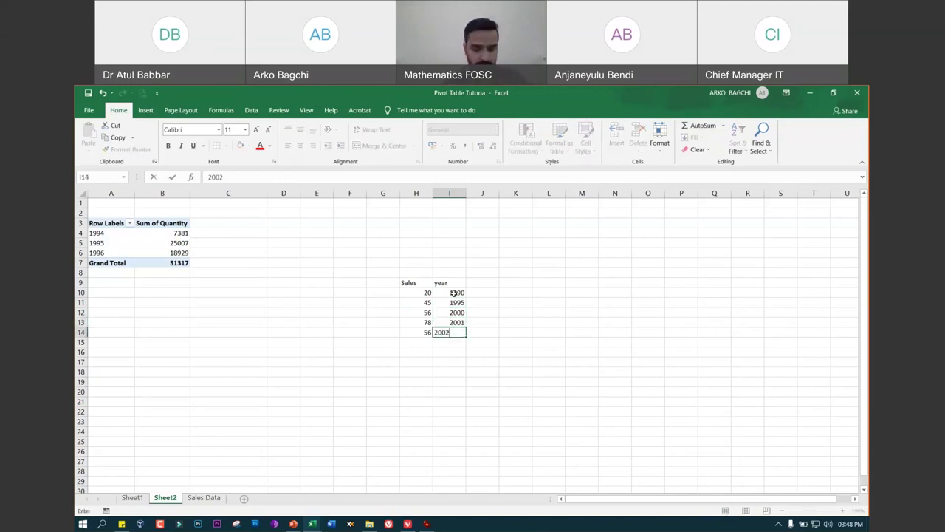
left_click(496, 292)
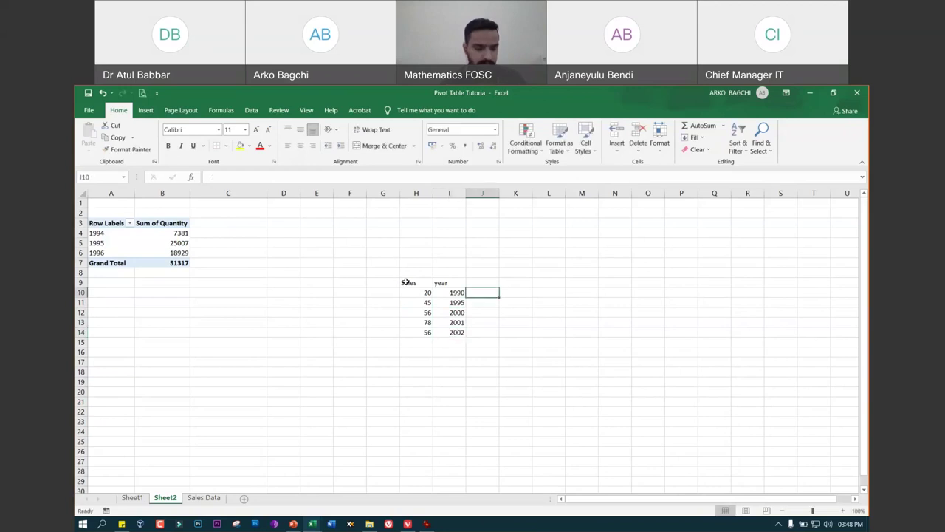
left_click_drag(405, 283, 449, 329)
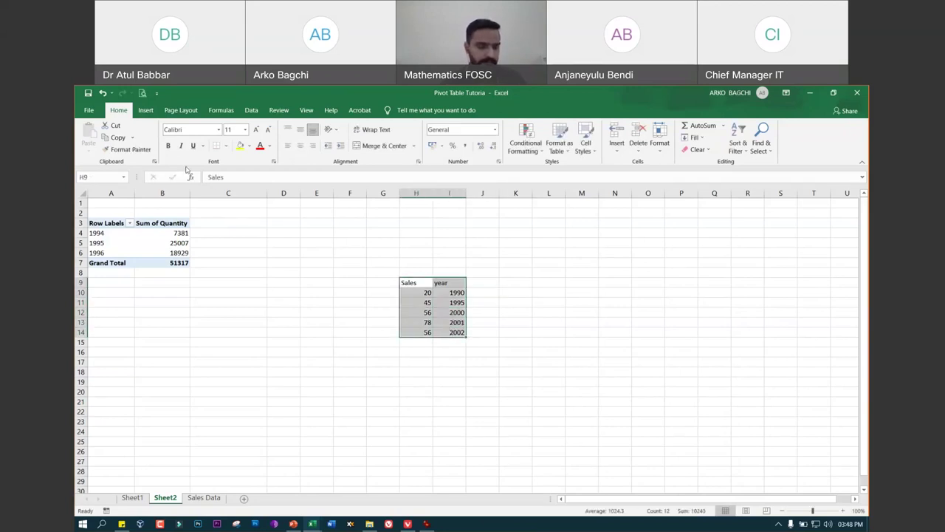
left_click(147, 110)
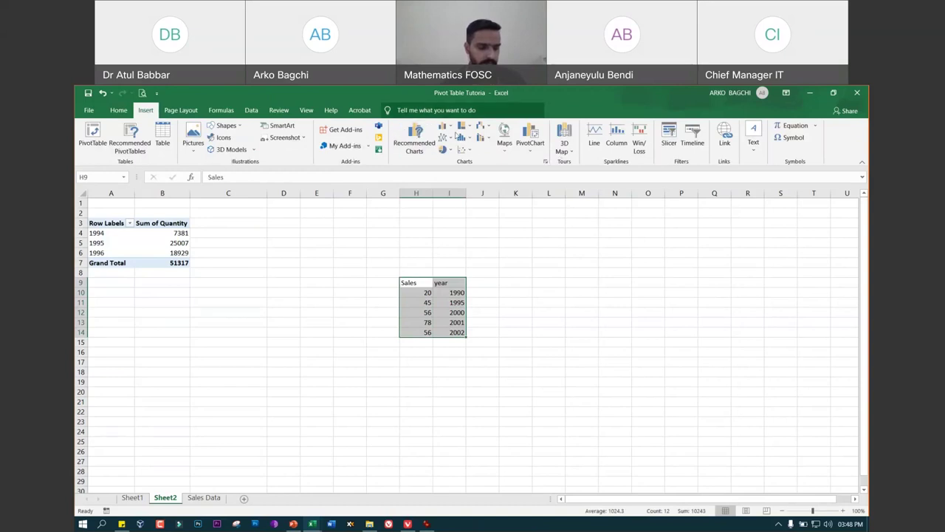
left_click(529, 153)
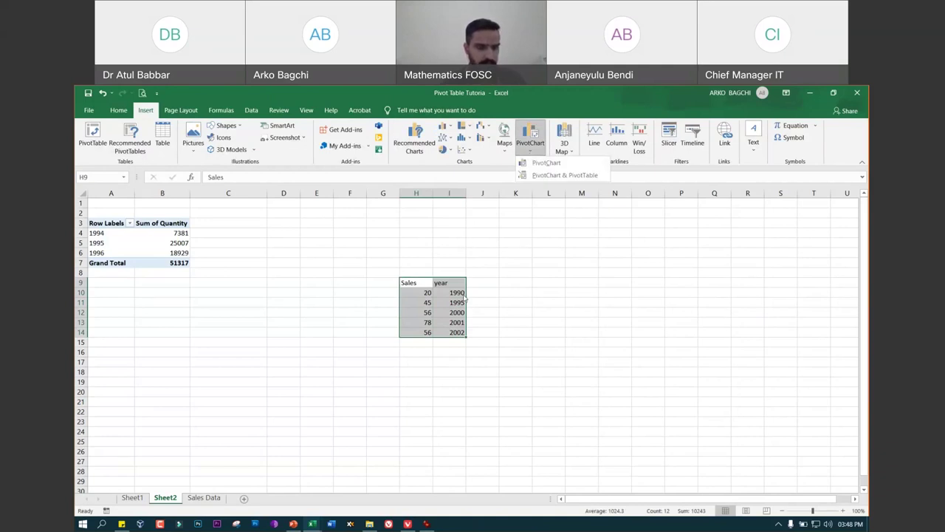
left_click(442, 126)
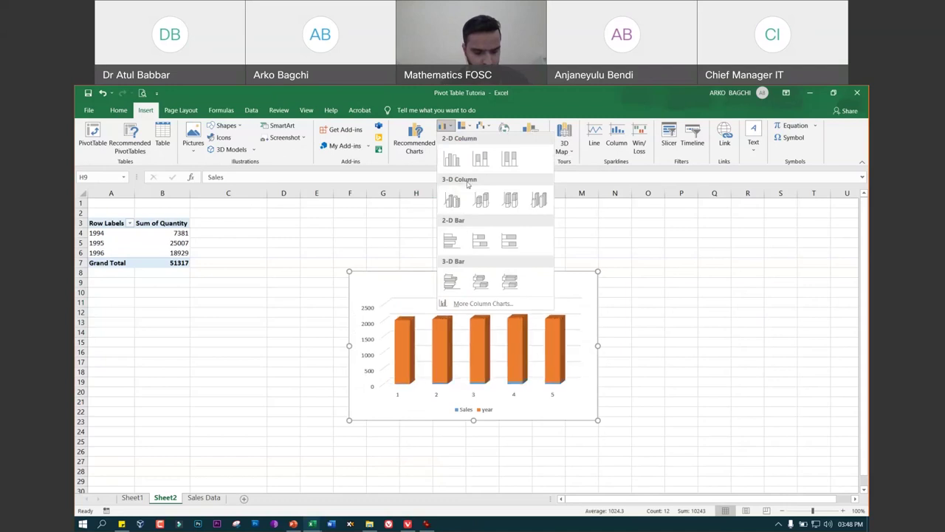
left_click(419, 146)
left_click(418, 146)
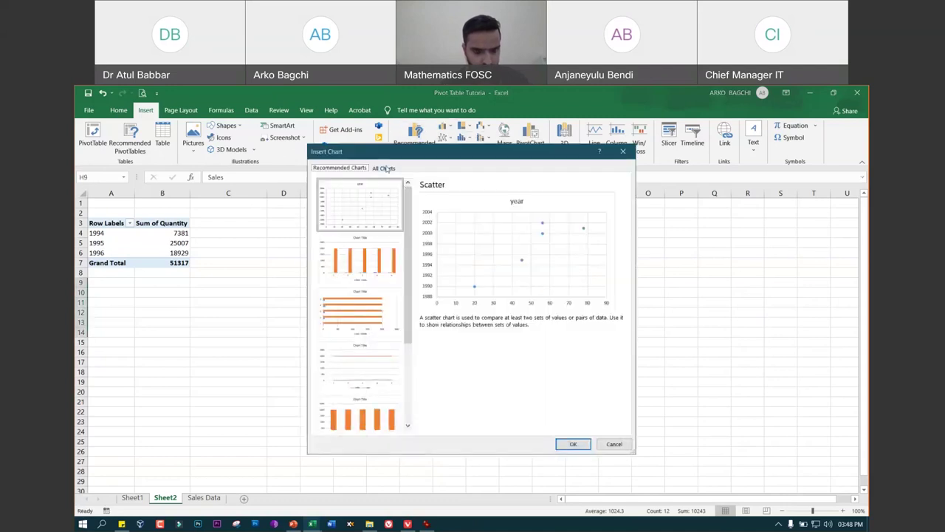
left_click(383, 168)
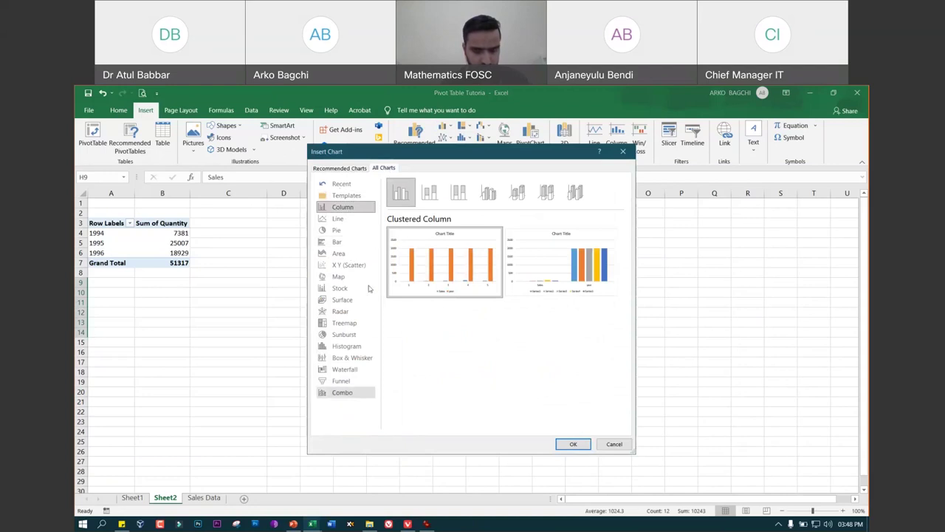
left_click(581, 445)
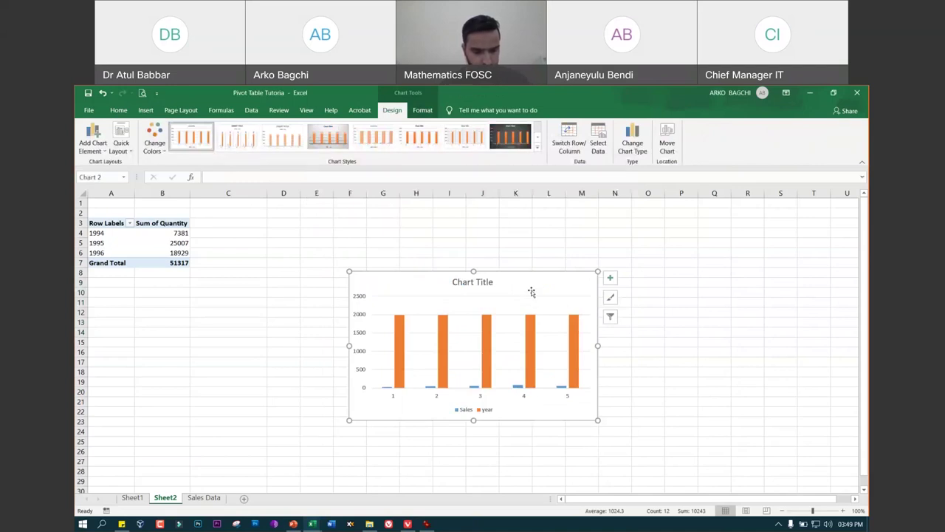
key("Delete")
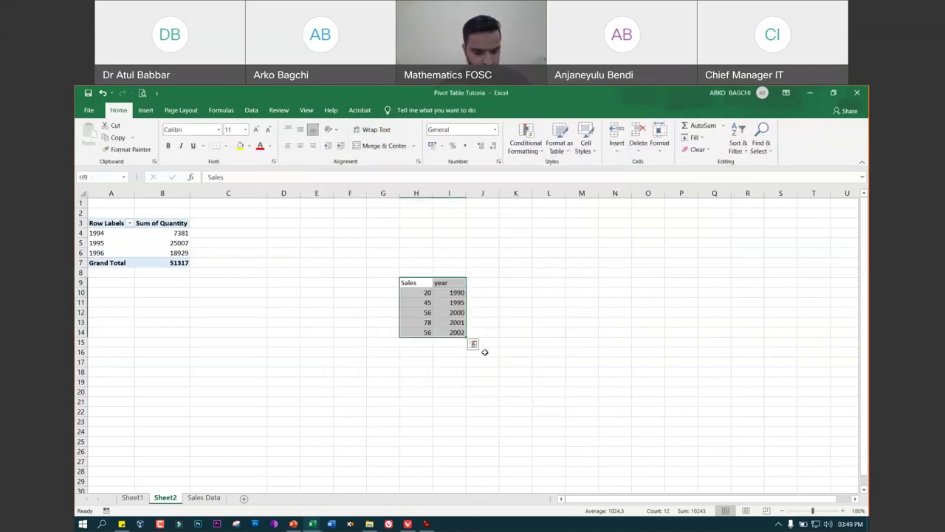
Create a PivotTable from the Sales Data sheet on a new worksheet
left_click(199, 497)
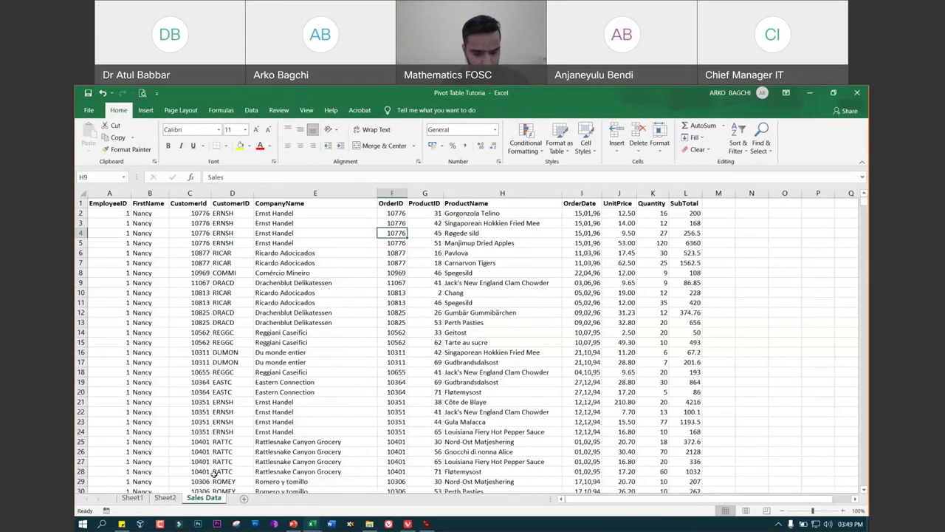
scroll(528, 353, "down", 5)
scroll(531, 353, "up", 5)
left_click(146, 110)
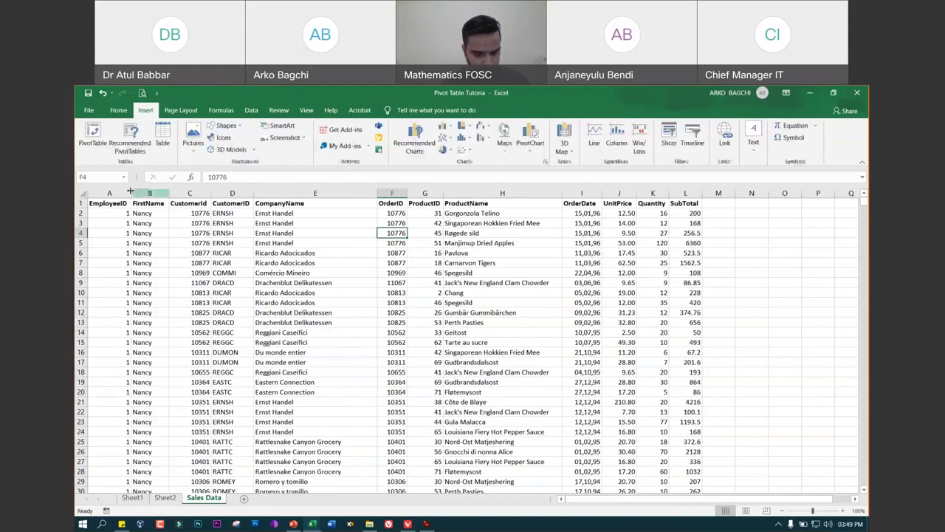
left_click(93, 141)
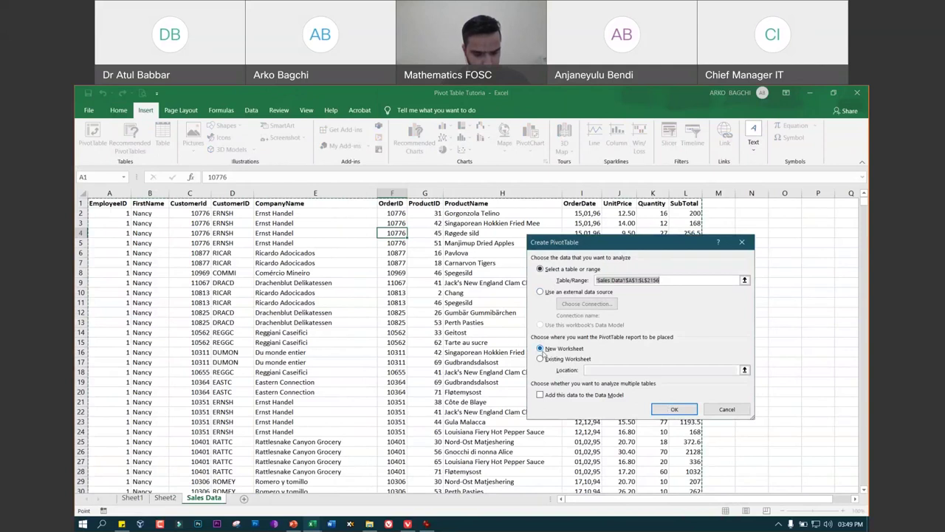
left_click(673, 410)
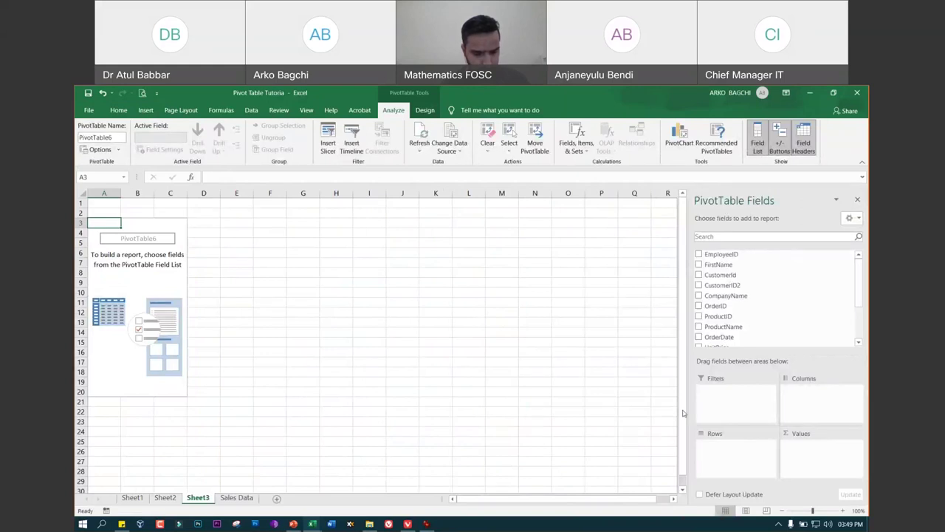
mouse_move(738, 337)
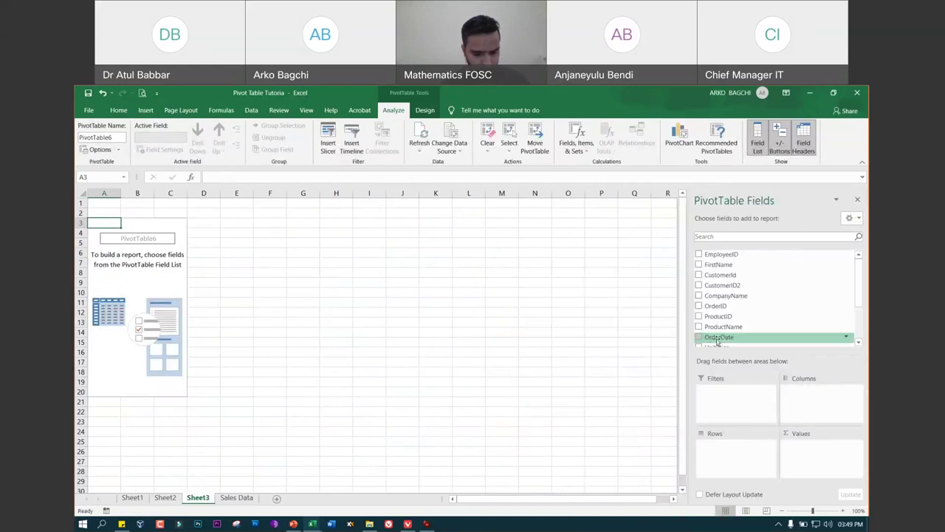
Add OrderDate grouped by months only (no Quarters or Years) and Sum of Quantity
scroll(716, 336, "down", 2)
left_click(699, 275)
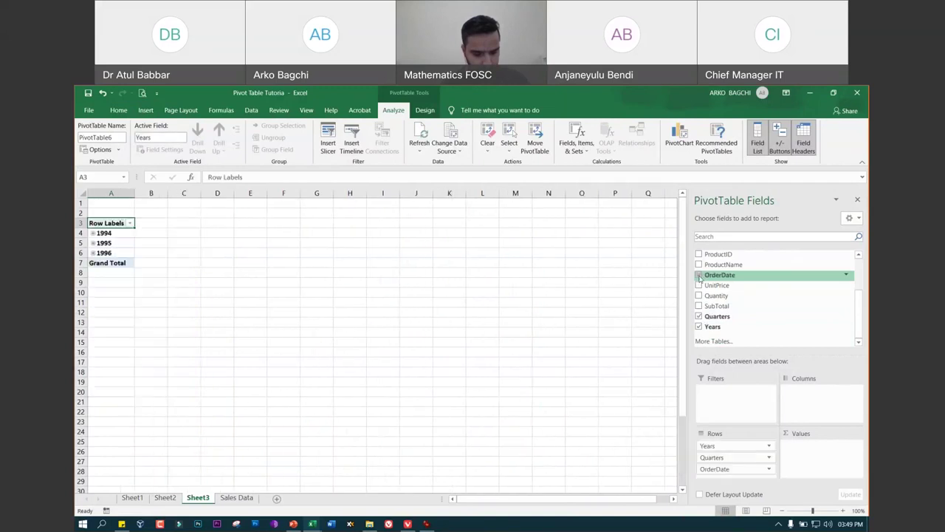
left_click(698, 316)
left_click(699, 327)
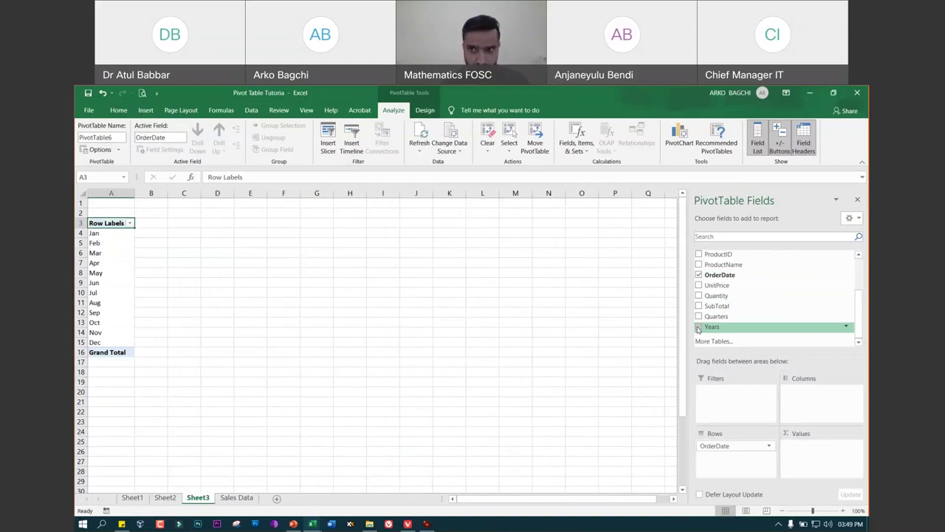
left_click(699, 295)
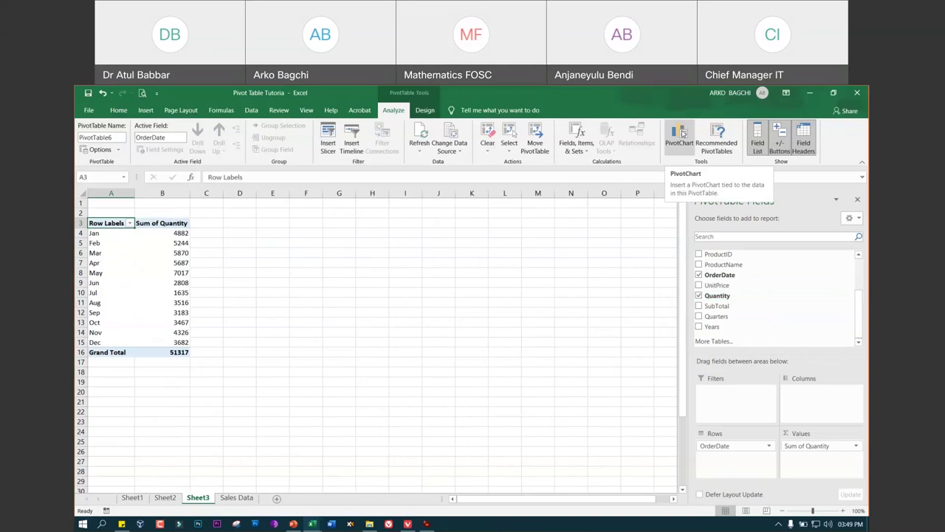
Insert a Line PivotChart of the monthly Sum of Quantity on Sheet3
left_click(682, 133)
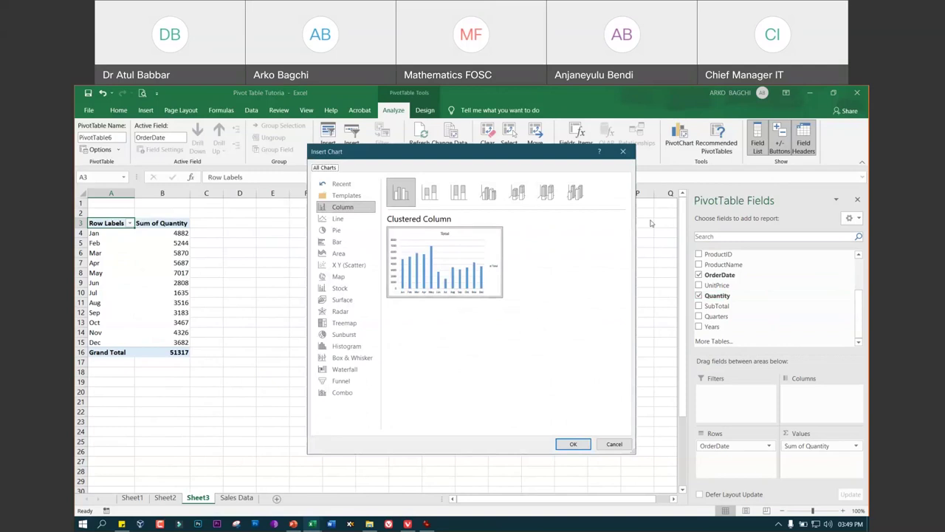
left_click(353, 247)
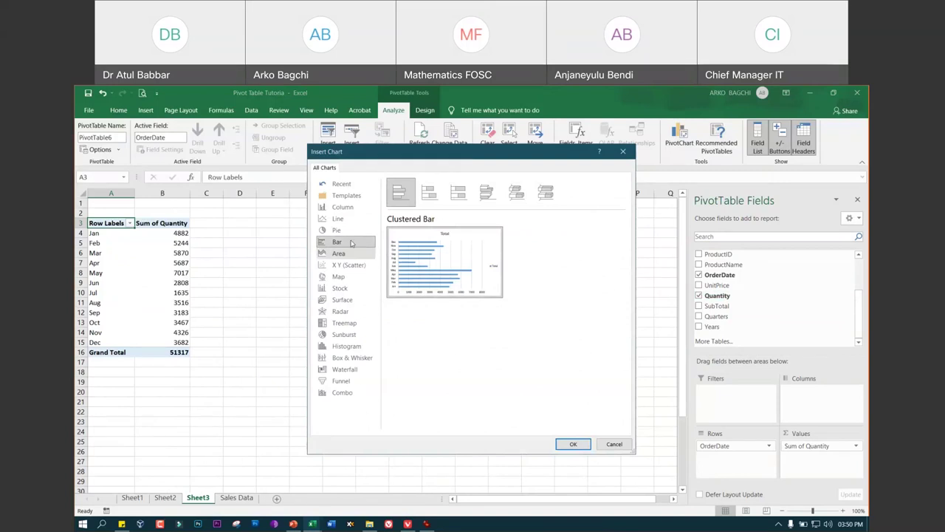
left_click(349, 221)
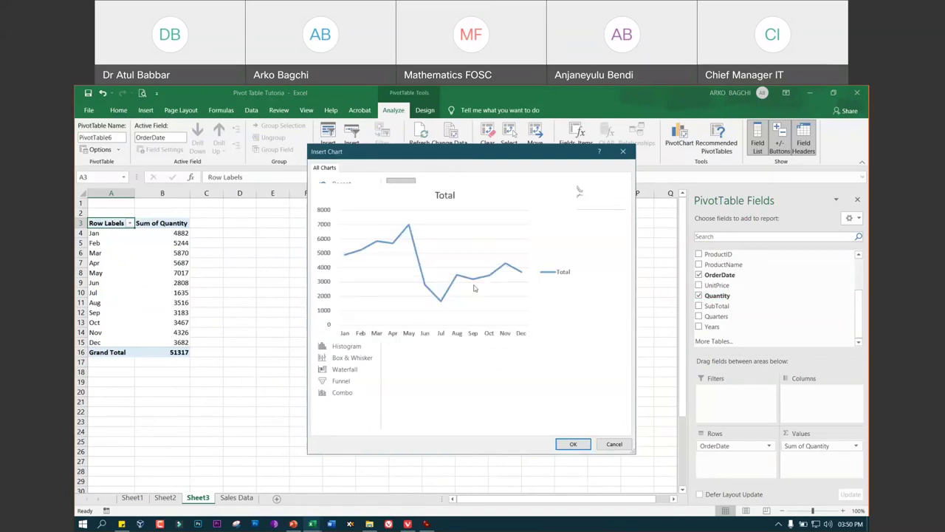
left_click(574, 445)
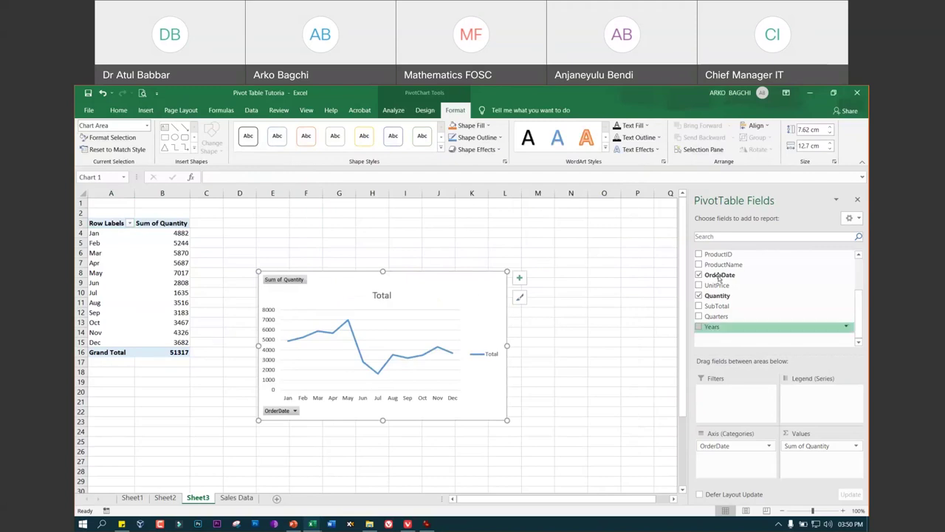
mouse_move(775, 254)
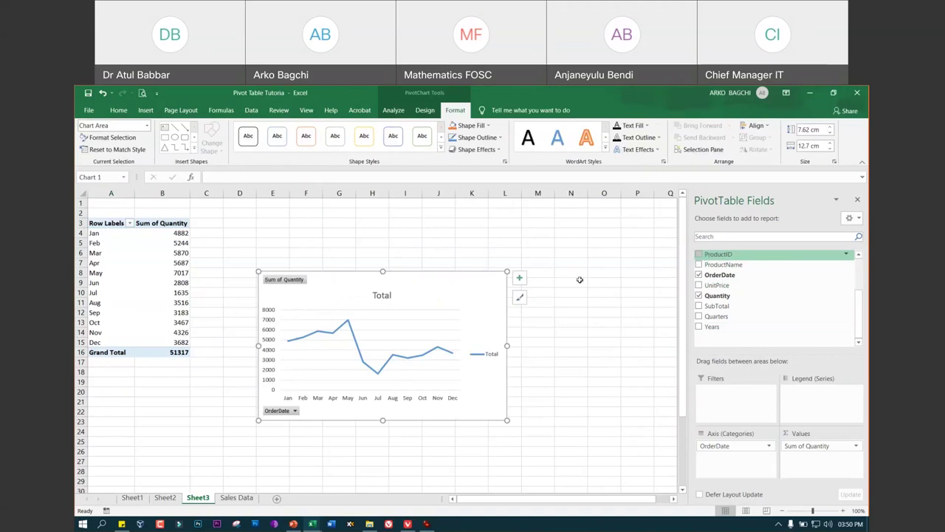
Apply the grey chart style with monthly value labels, trying and then removing a trendline
left_click(520, 296)
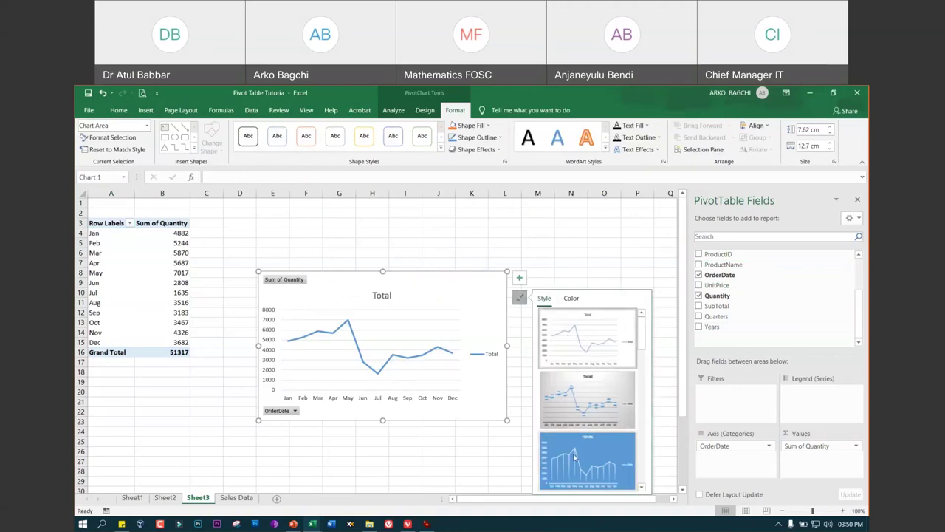
left_click(583, 405)
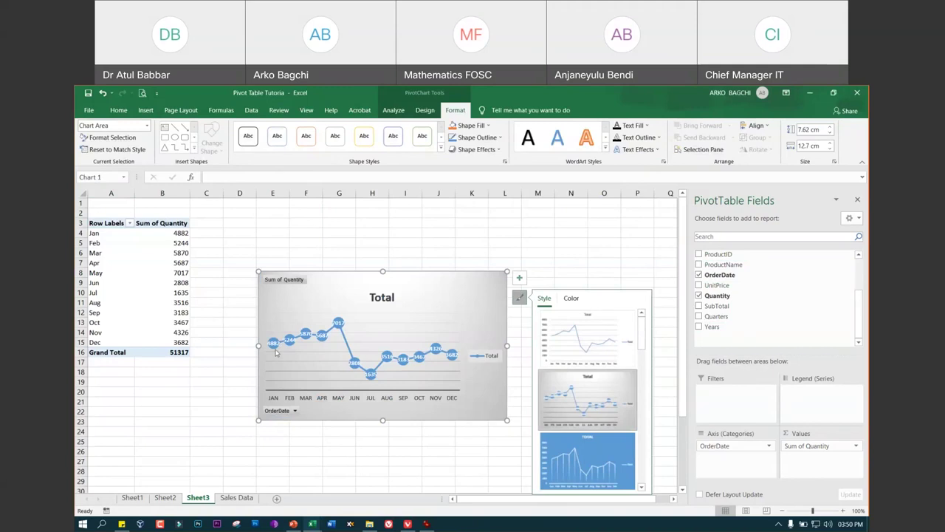
left_click(519, 279)
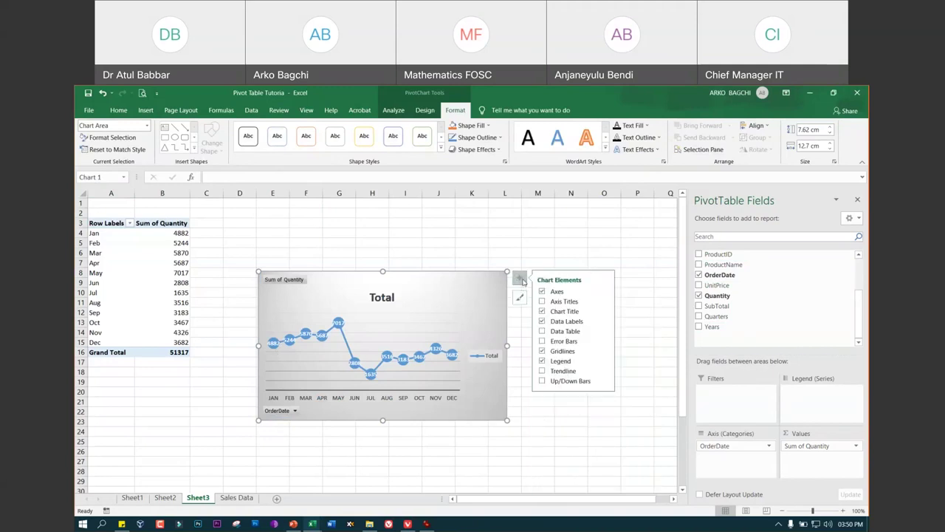
left_click(542, 371)
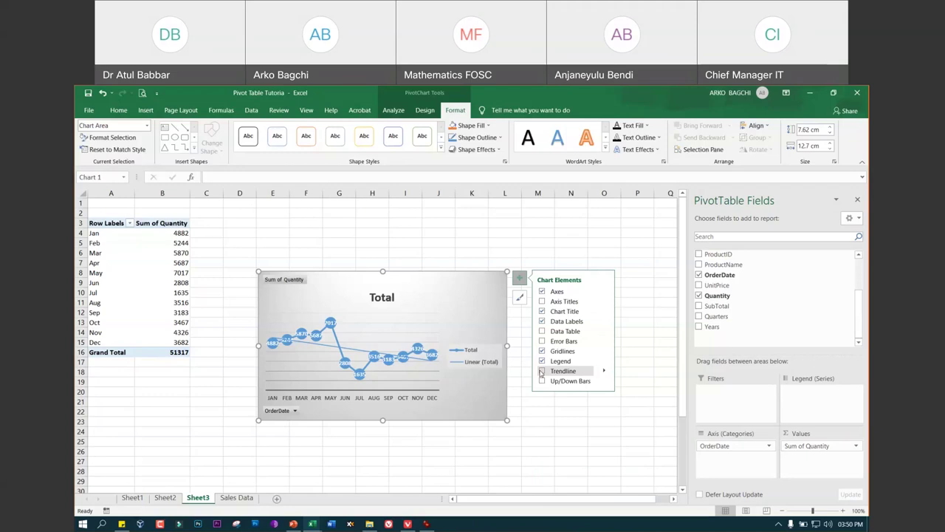
left_click(542, 370)
left_click(571, 242)
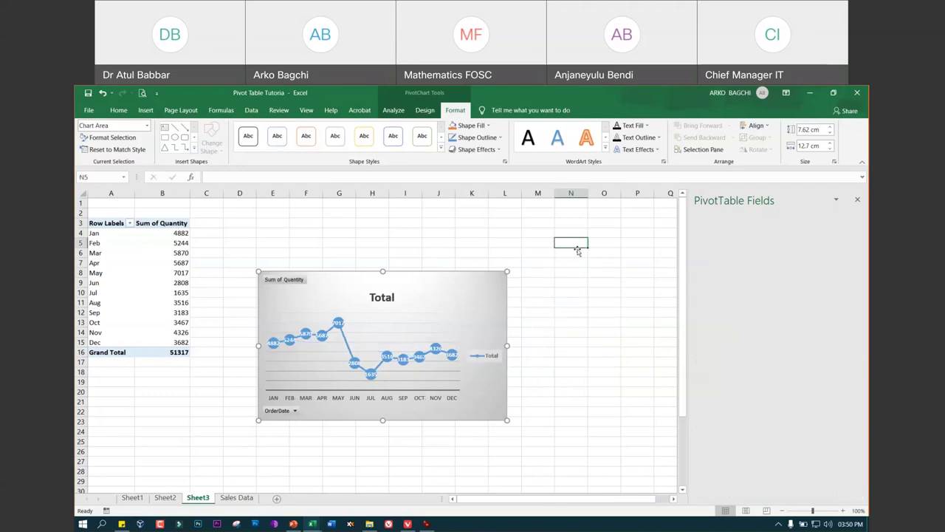